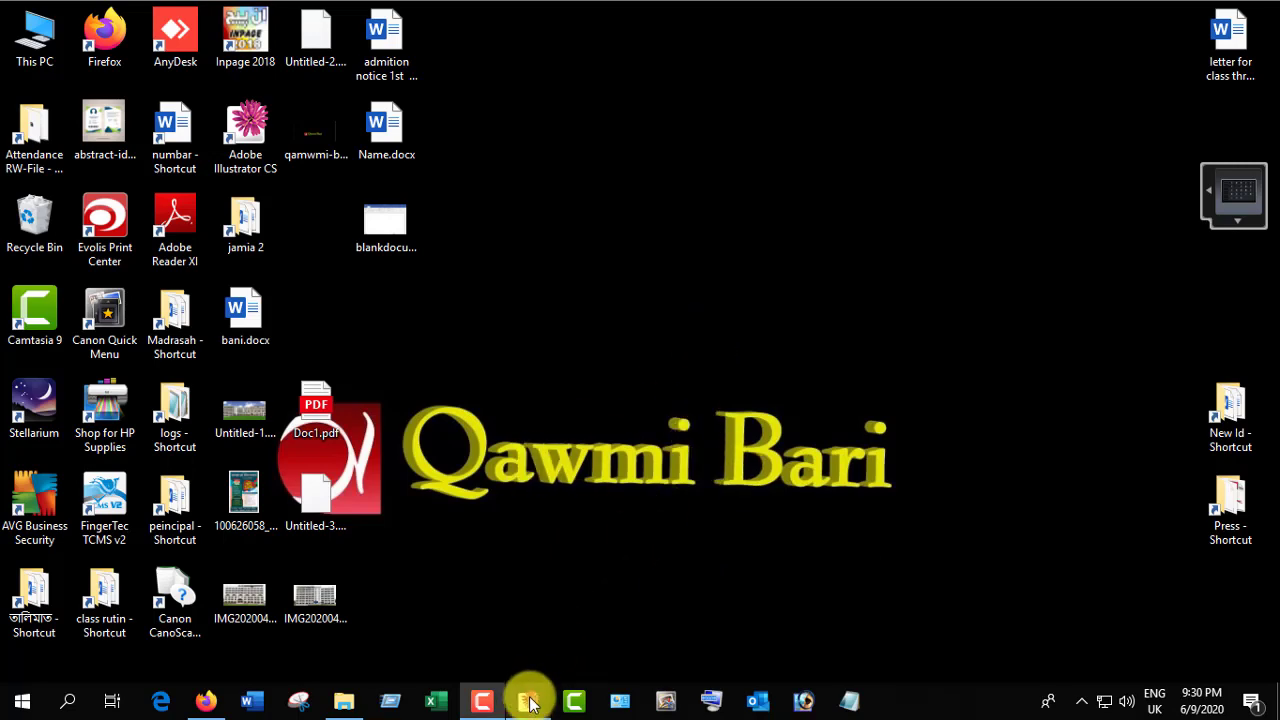
Create a new A4 document measured in inches with CMYK colour (Untitled-4)
{"action": "left_click", "coordinate": [528, 701]}
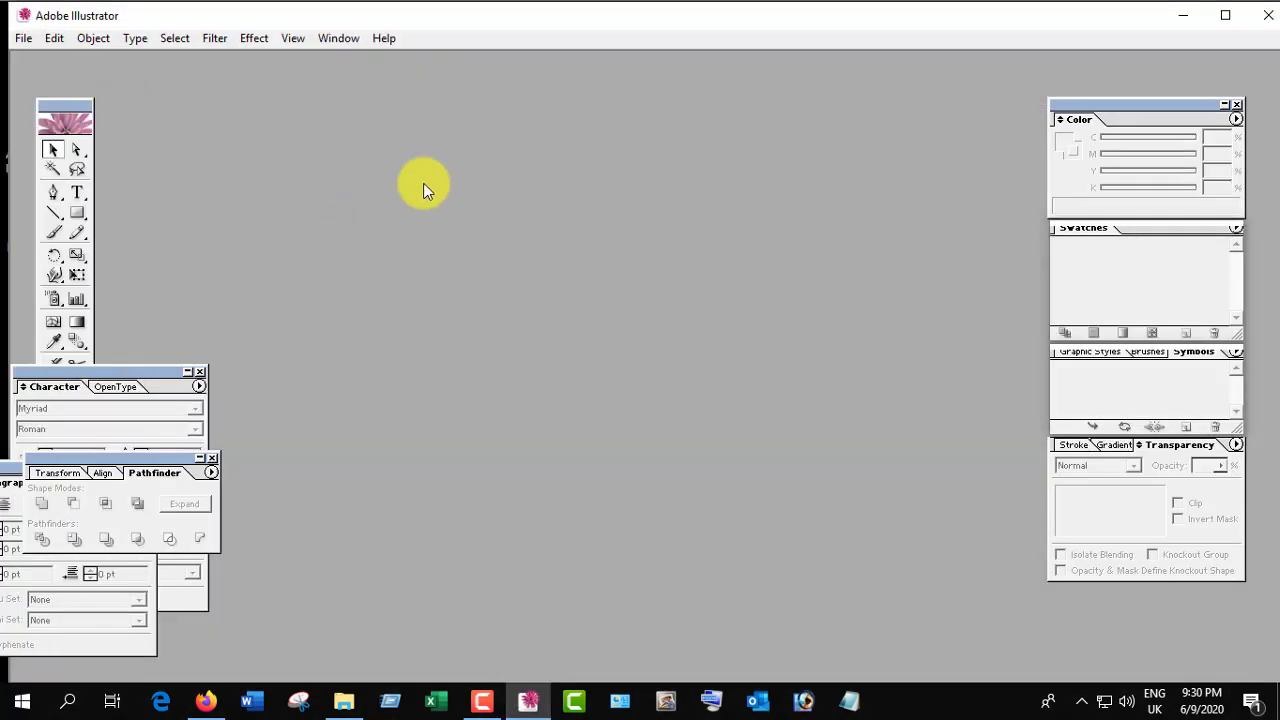
{"action": "left_click", "coordinate": [23, 38]}
{"action": "left_click", "coordinate": [40, 56]}
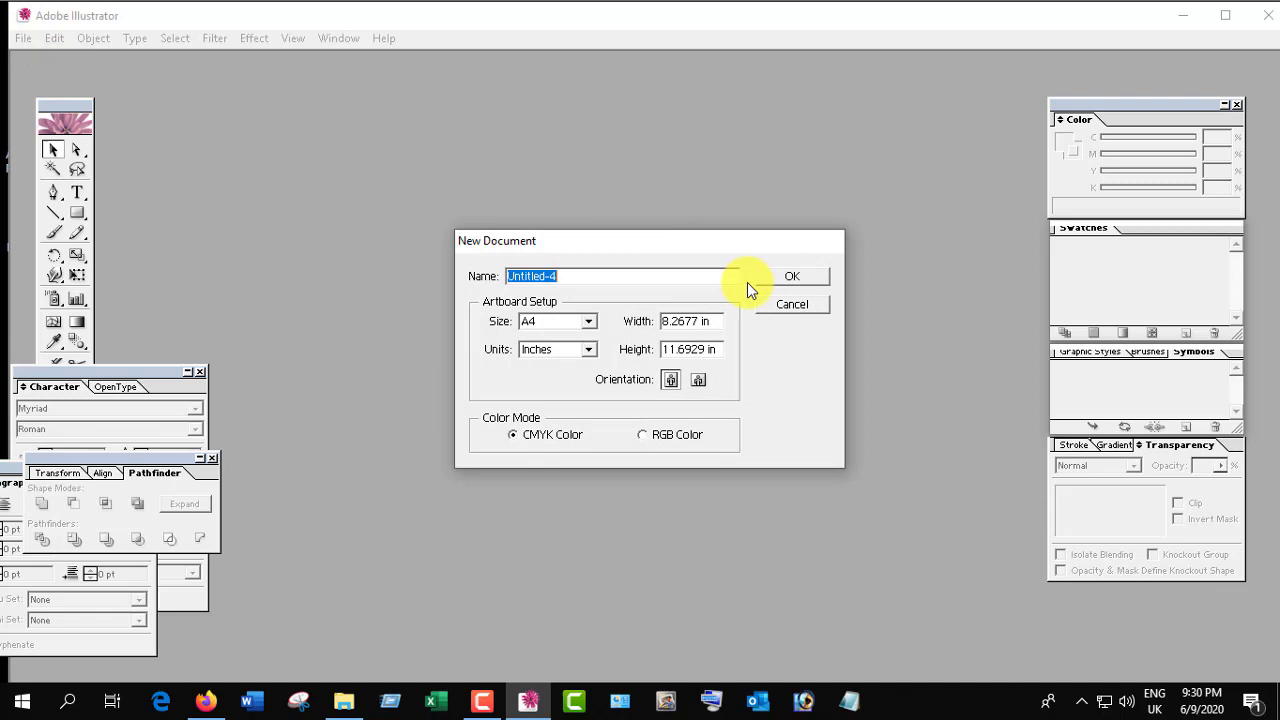
{"action": "left_click", "coordinate": [590, 322]}
{"action": "left_click", "coordinate": [571, 418]}
{"action": "left_click", "coordinate": [588, 349]}
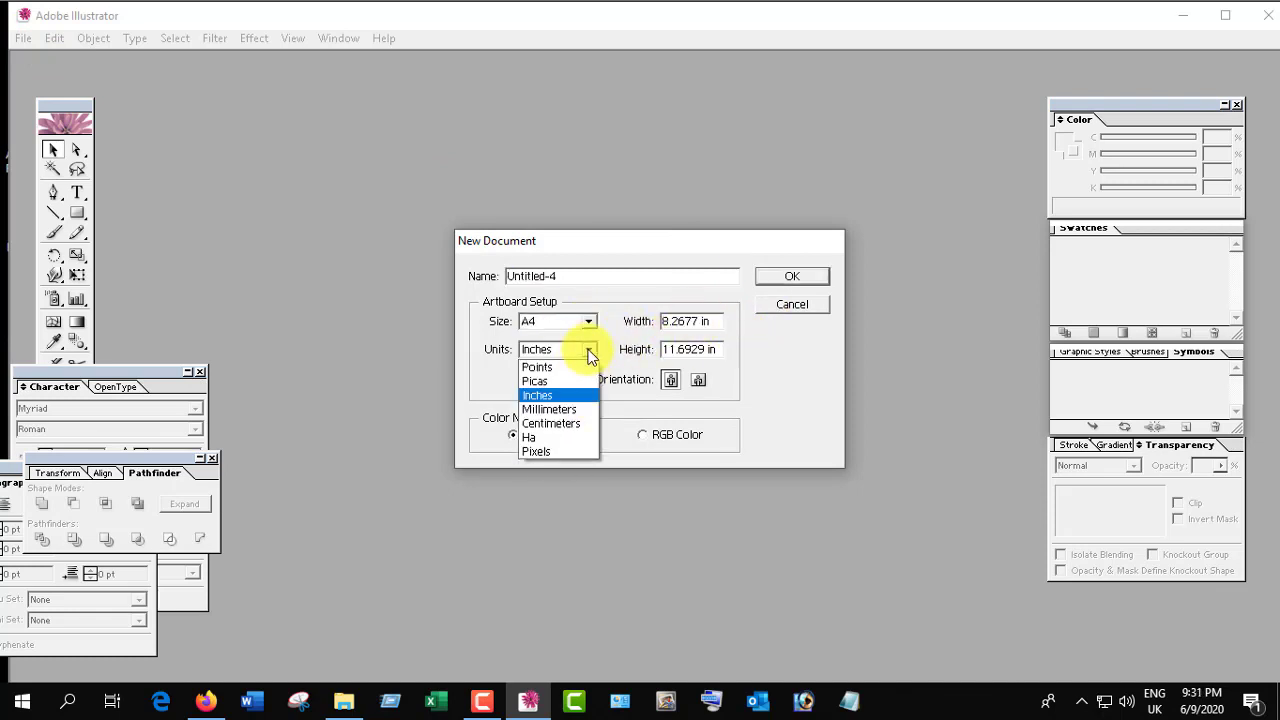
{"action": "left_click", "coordinate": [565, 397]}
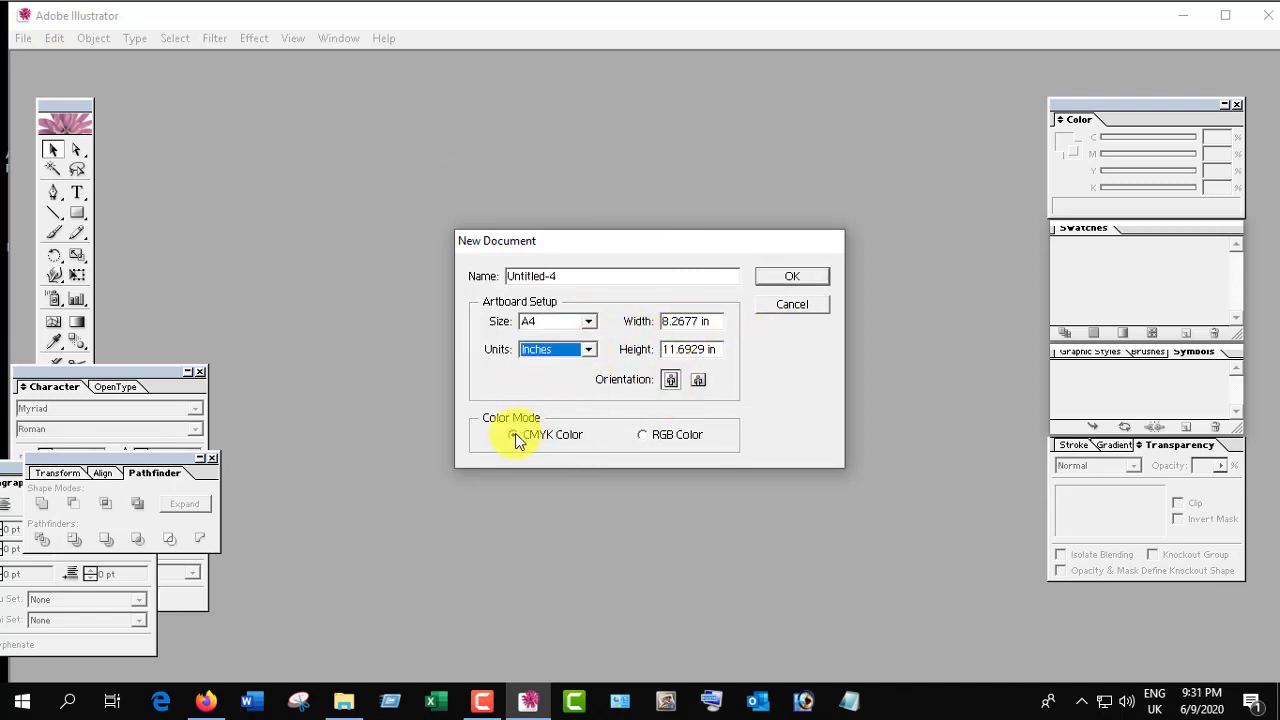
{"action": "left_click", "coordinate": [804, 278]}
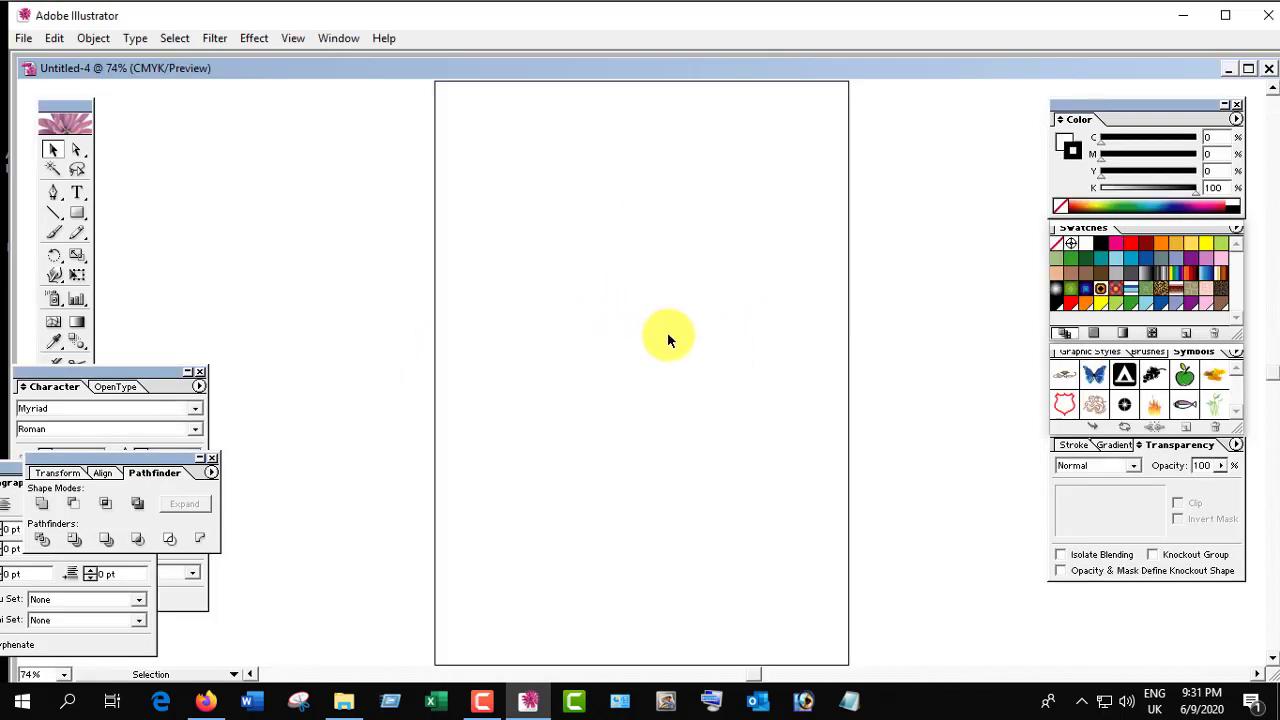
At 66.67% zoom, type the size note 2.2'/3.5 above the page's top-left corner
{"action": "key", "text": "ctrl+minus"}
{"action": "key", "text": "ctrl+minus"}
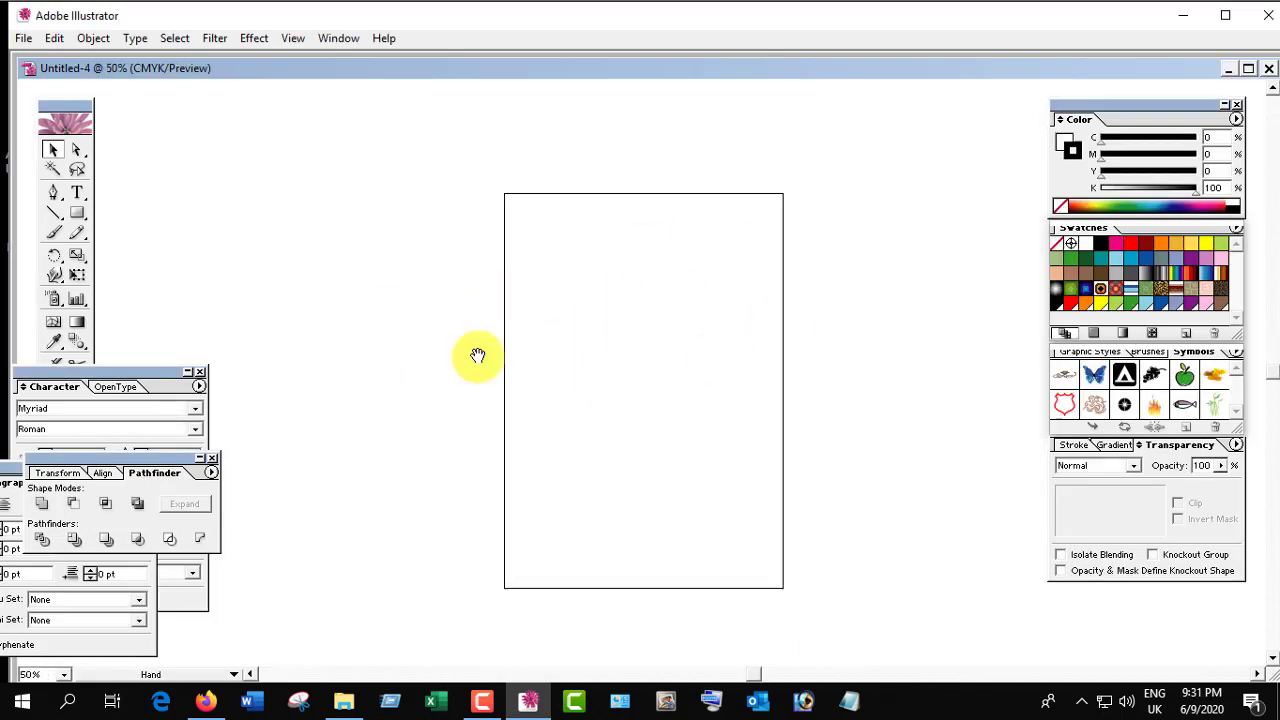
{"action": "key", "text": "ctrl+space"}
{"action": "left_click", "coordinate": [651, 347]}
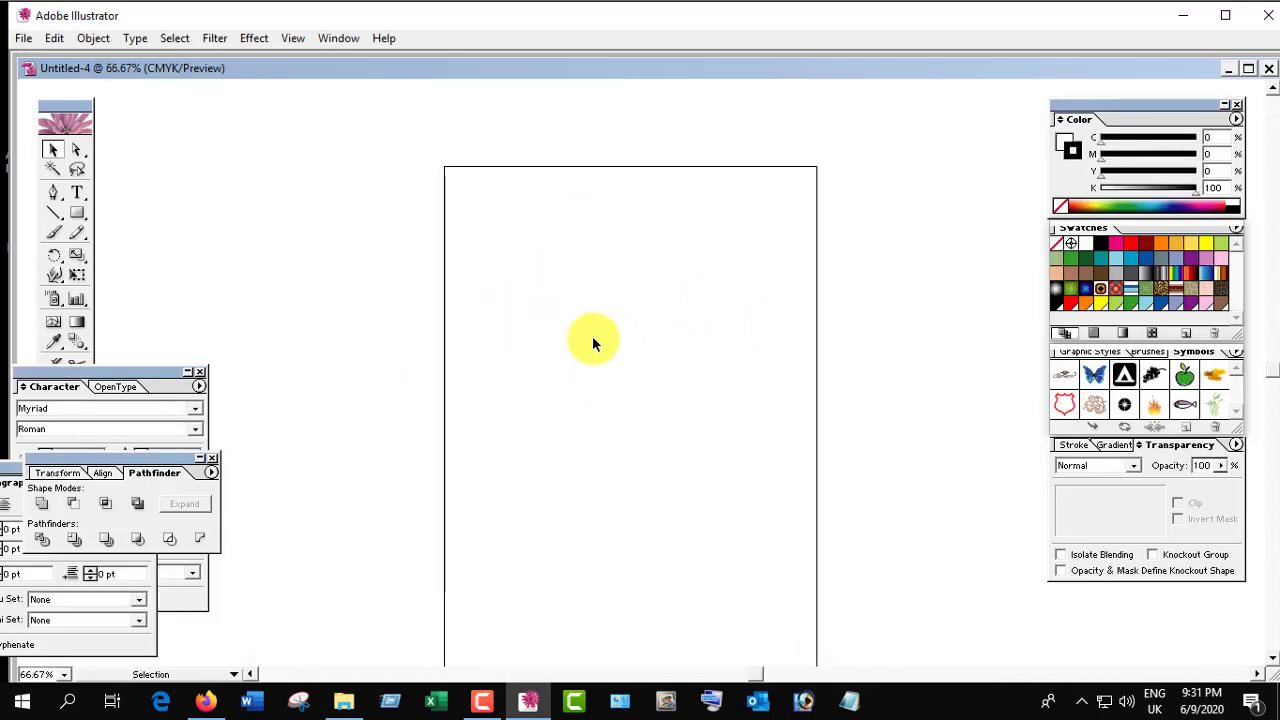
{"action": "left_click", "coordinate": [78, 192]}
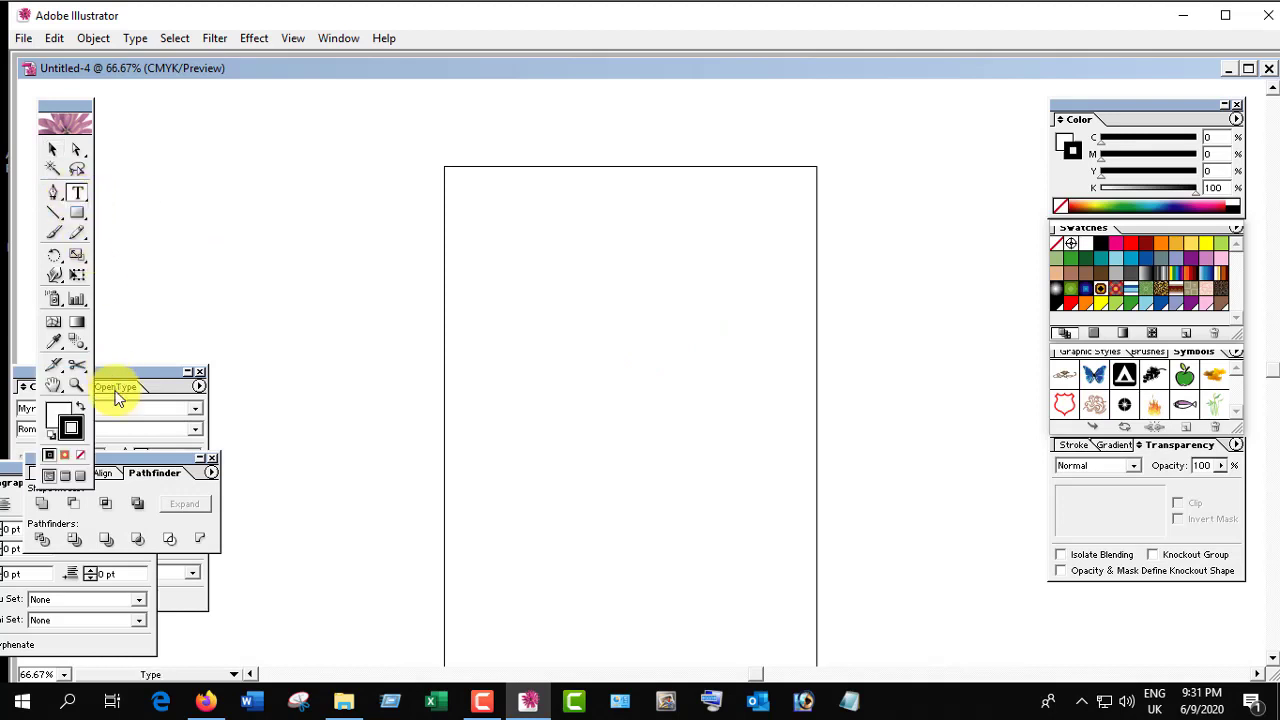
{"action": "left_click", "coordinate": [126, 434]}
{"action": "left_click", "coordinate": [80, 456]}
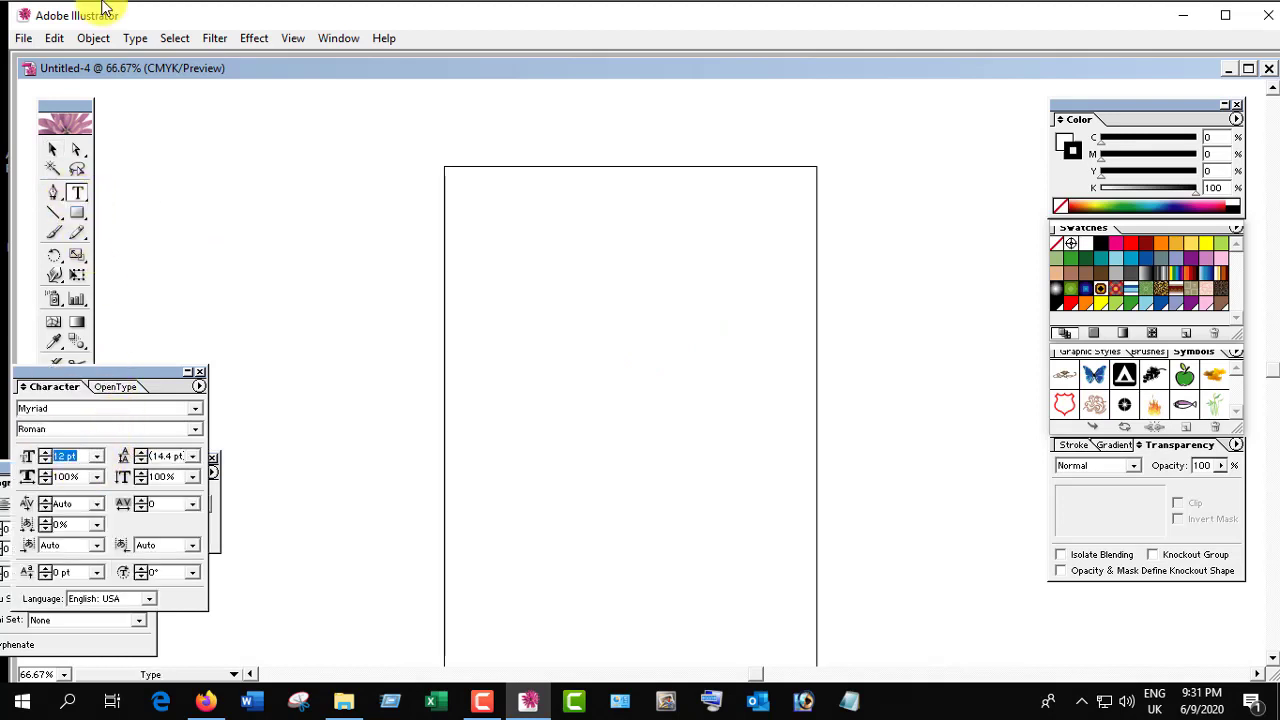
{"action": "left_click", "coordinate": [373, 155]}
{"action": "type", "text": "2.2’/3.5"}
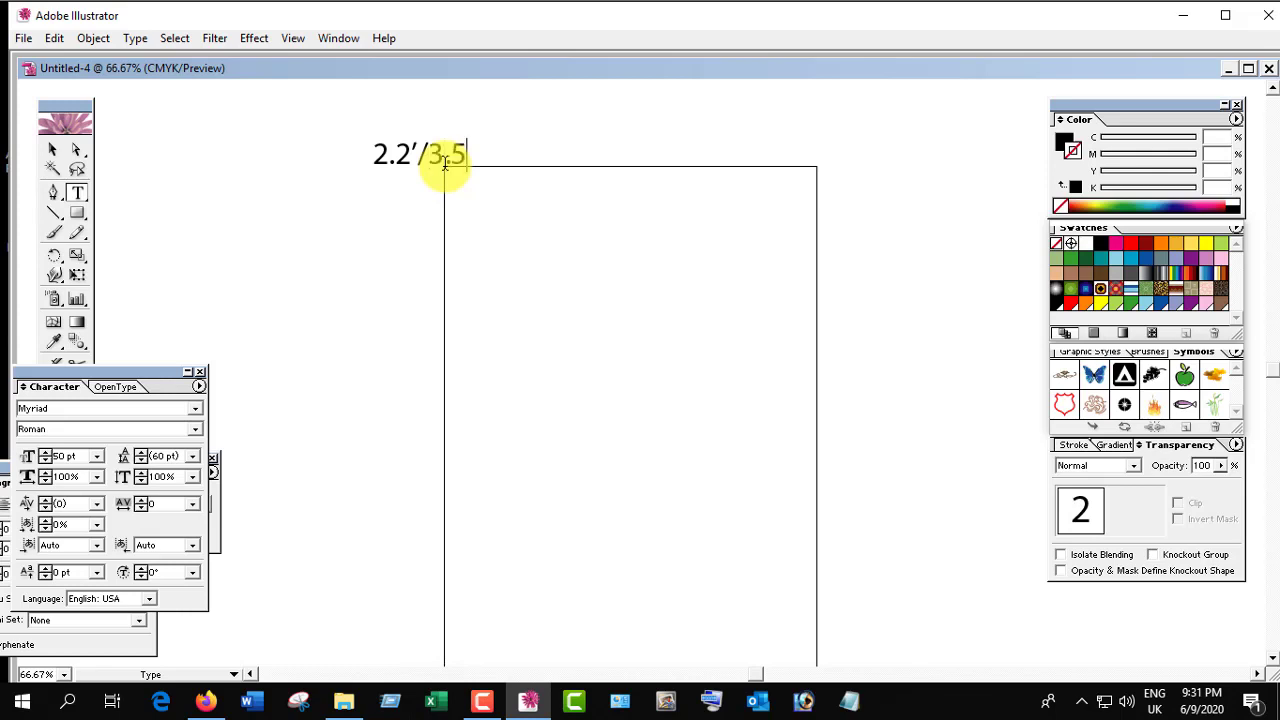
{"action": "key", "text": "Escape"}
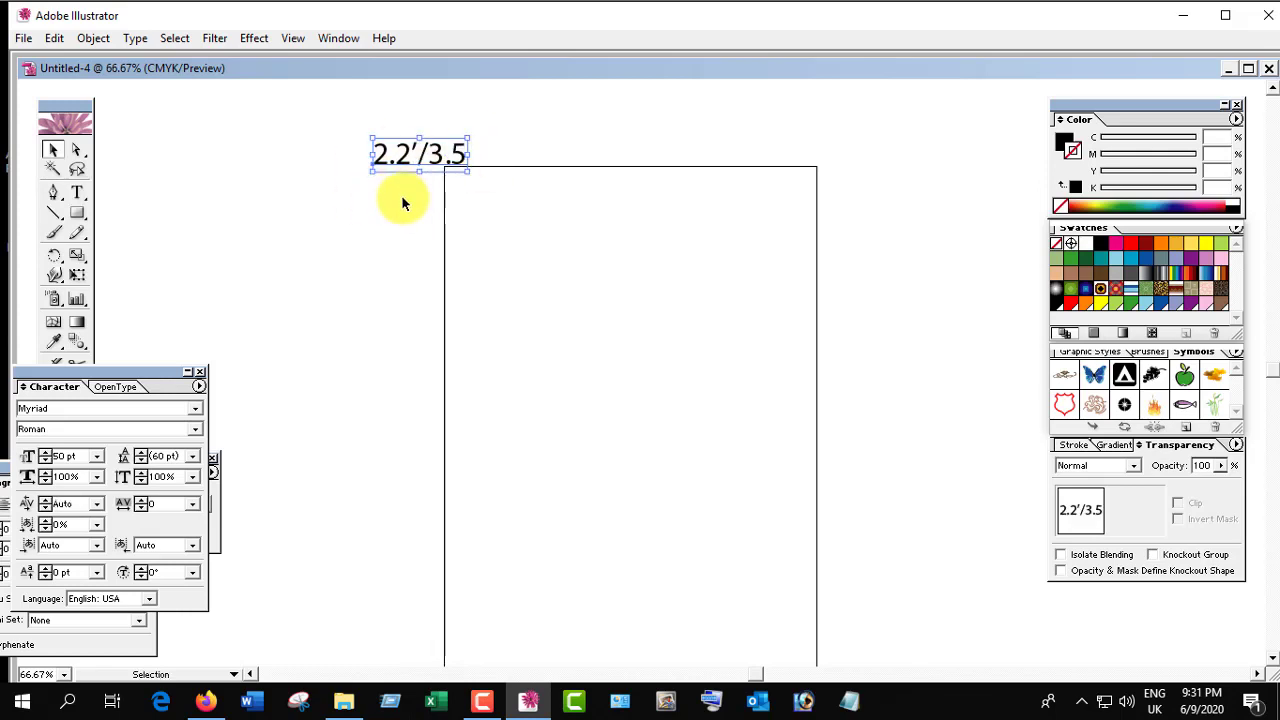
{"action": "left_click", "coordinate": [406, 200]}
Draw an exact rectangle 3.5 in wide and 2.2 in high
{"action": "left_click", "coordinate": [77, 213]}
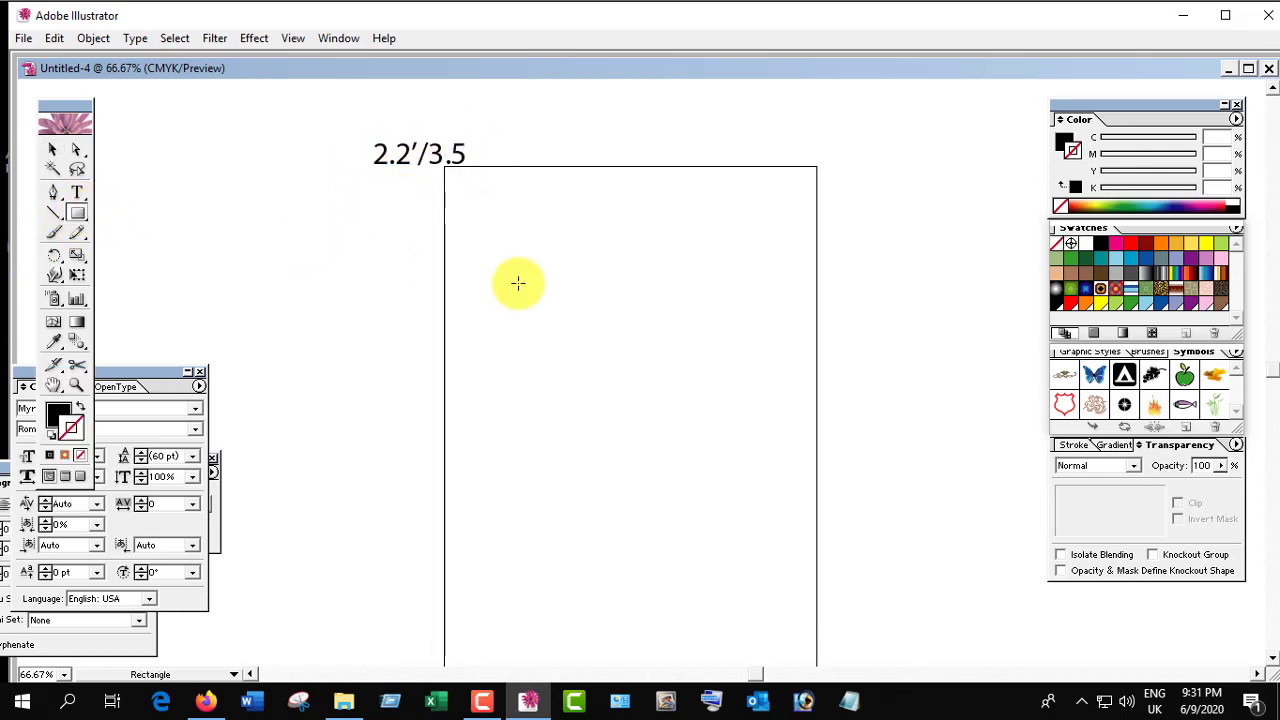
{"action": "left_click", "coordinate": [517, 283]}
{"action": "type", "text": "3"}
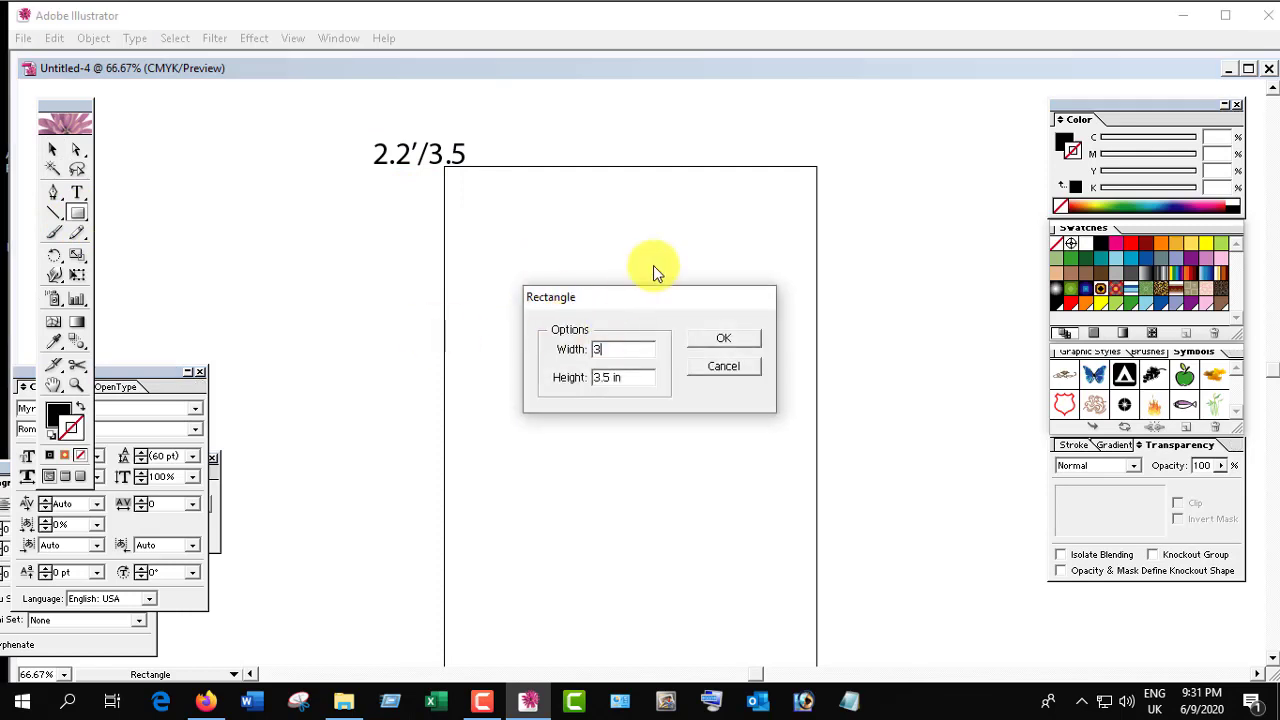
{"action": "type", "text": ".5"}
{"action": "key", "text": "Tab"}
{"action": "type", "text": "2"}
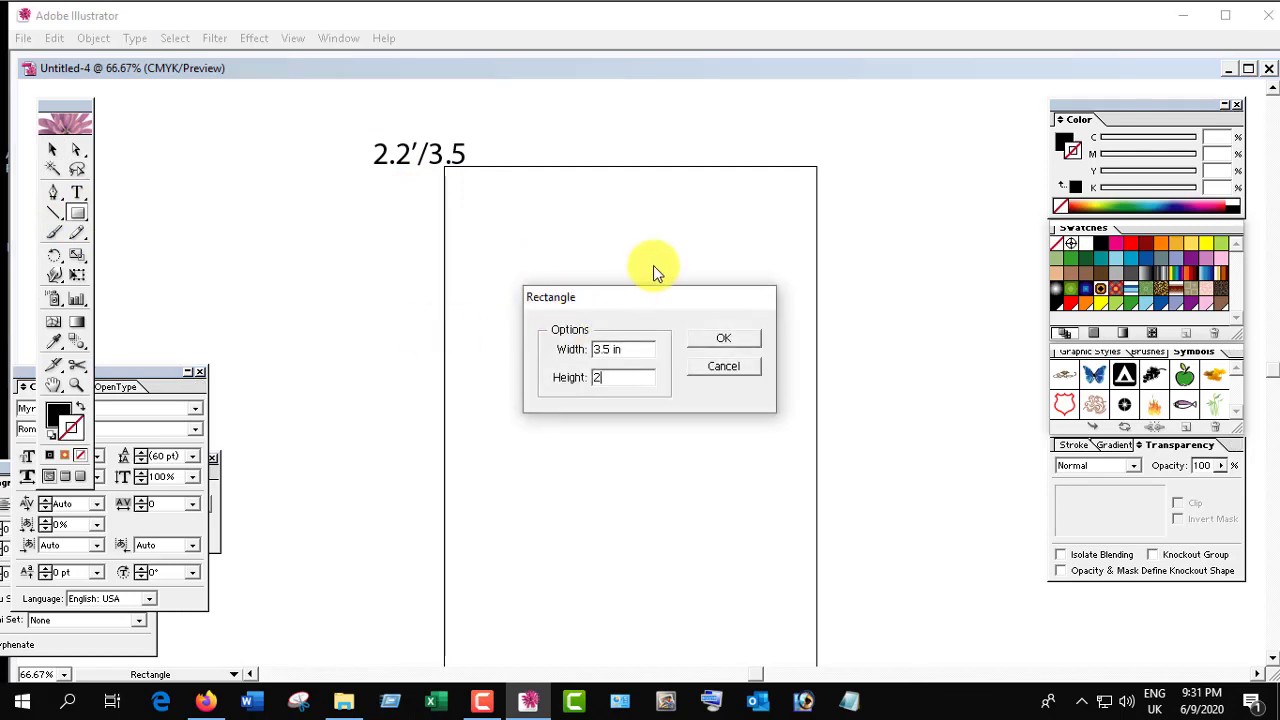
{"action": "type", "text": ".2"}
{"action": "left_click", "coordinate": [729, 338]}
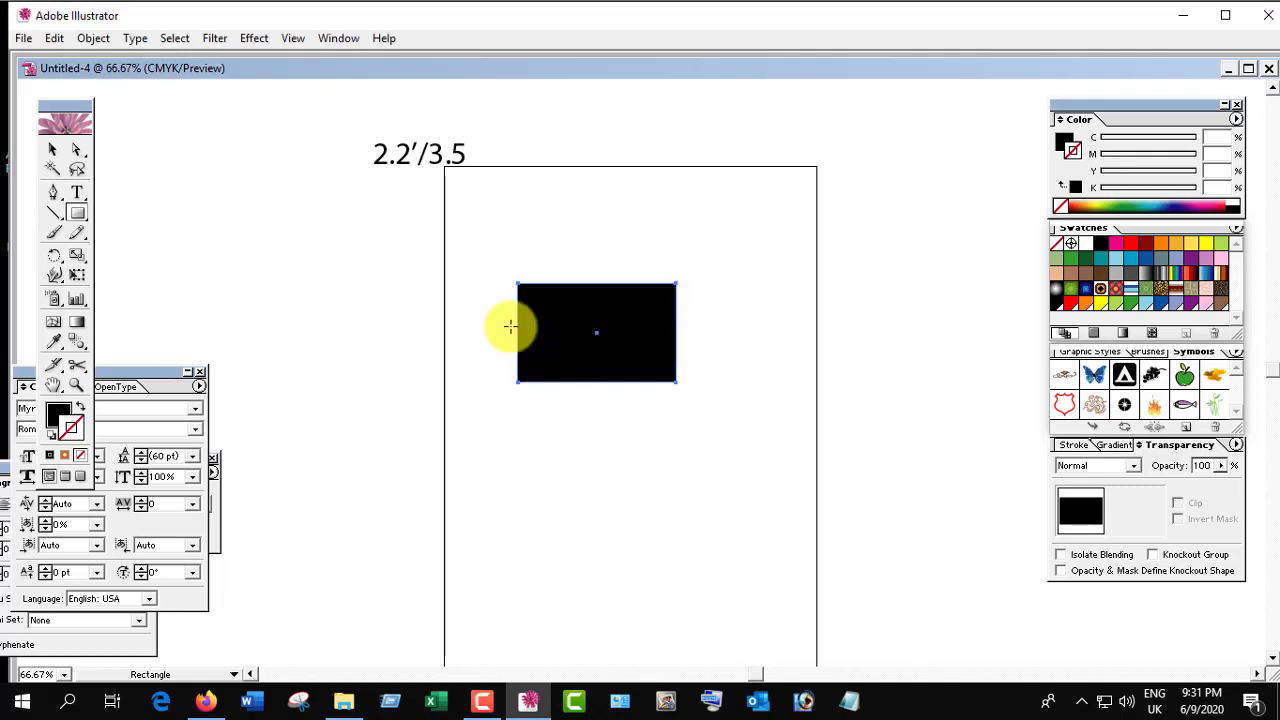
{"action": "left_click", "coordinate": [53, 149]}
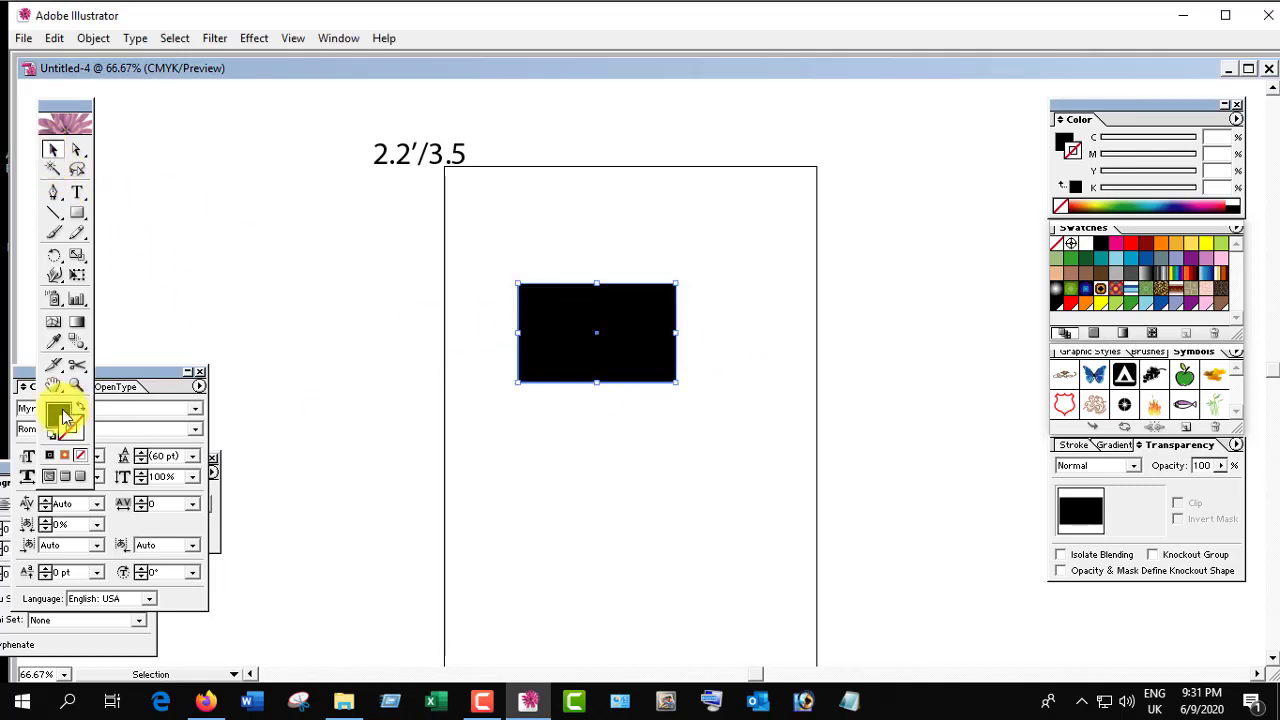
Give the rectangle a black outline and no fill, then zoom in on it
{"action": "left_click", "coordinate": [574, 363], "text": "ctrl"}
{"action": "left_click_drag", "start_coordinate": [629, 393], "coordinate": [639, 360]}
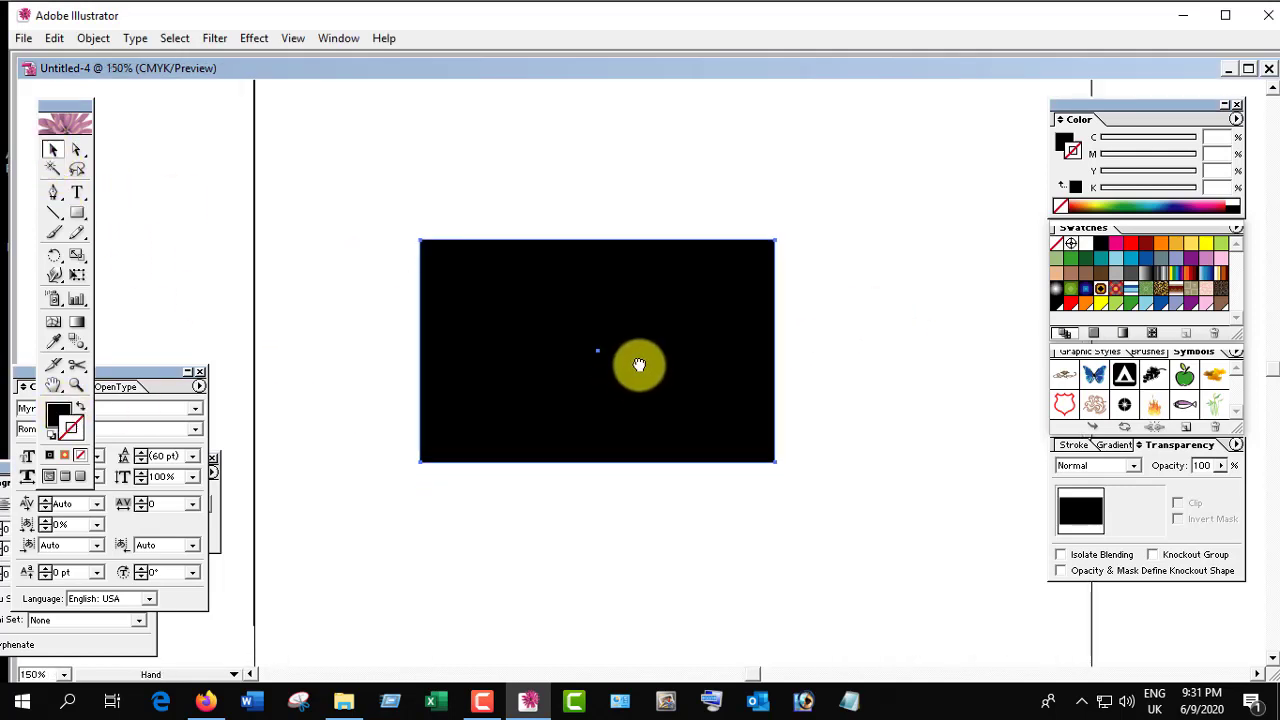
{"action": "left_click", "coordinate": [1075, 187]}
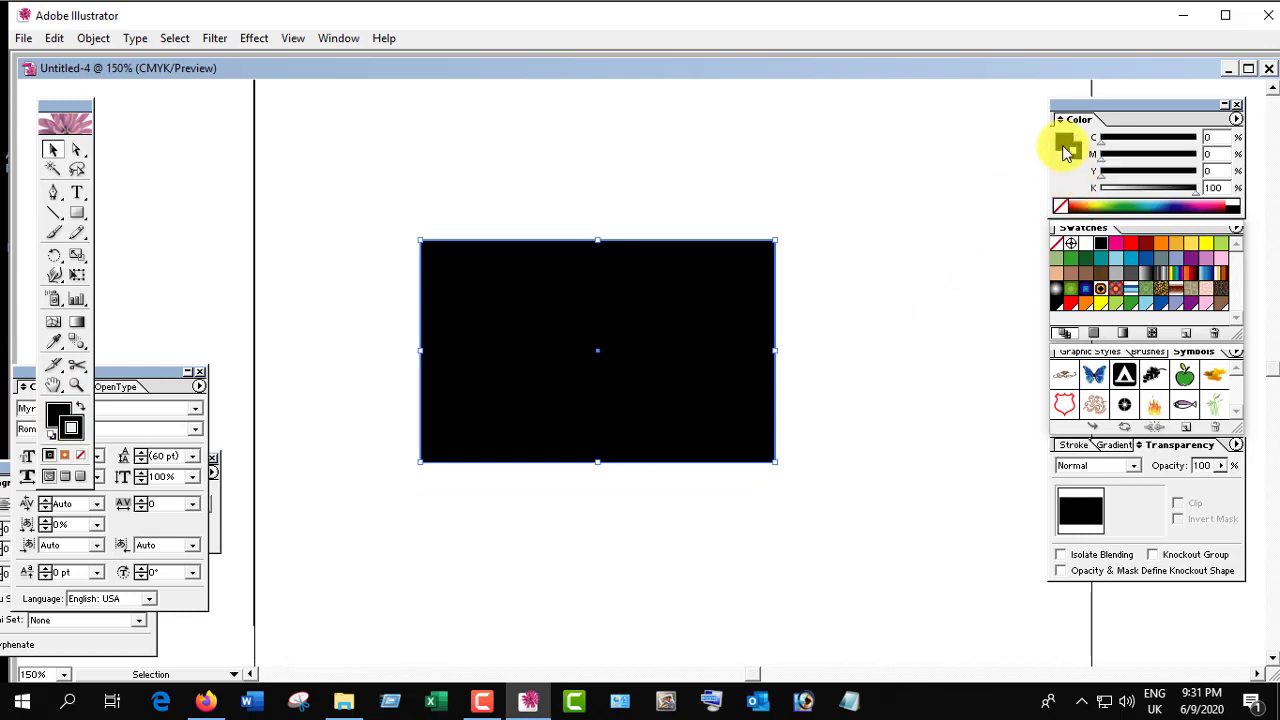
{"action": "left_click", "coordinate": [1060, 206]}
{"action": "left_click", "coordinate": [533, 322]}
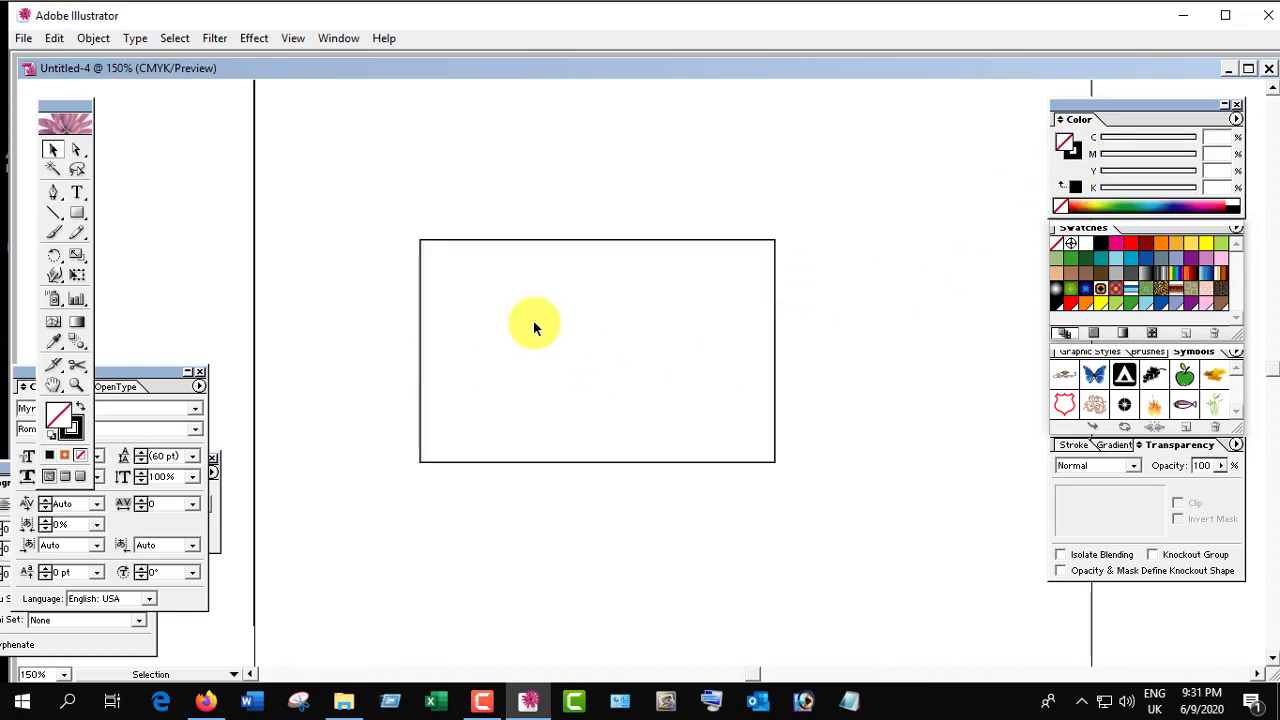
{"action": "left_click", "coordinate": [649, 241]}
{"action": "left_click", "coordinate": [603, 373], "text": "ctrl"}
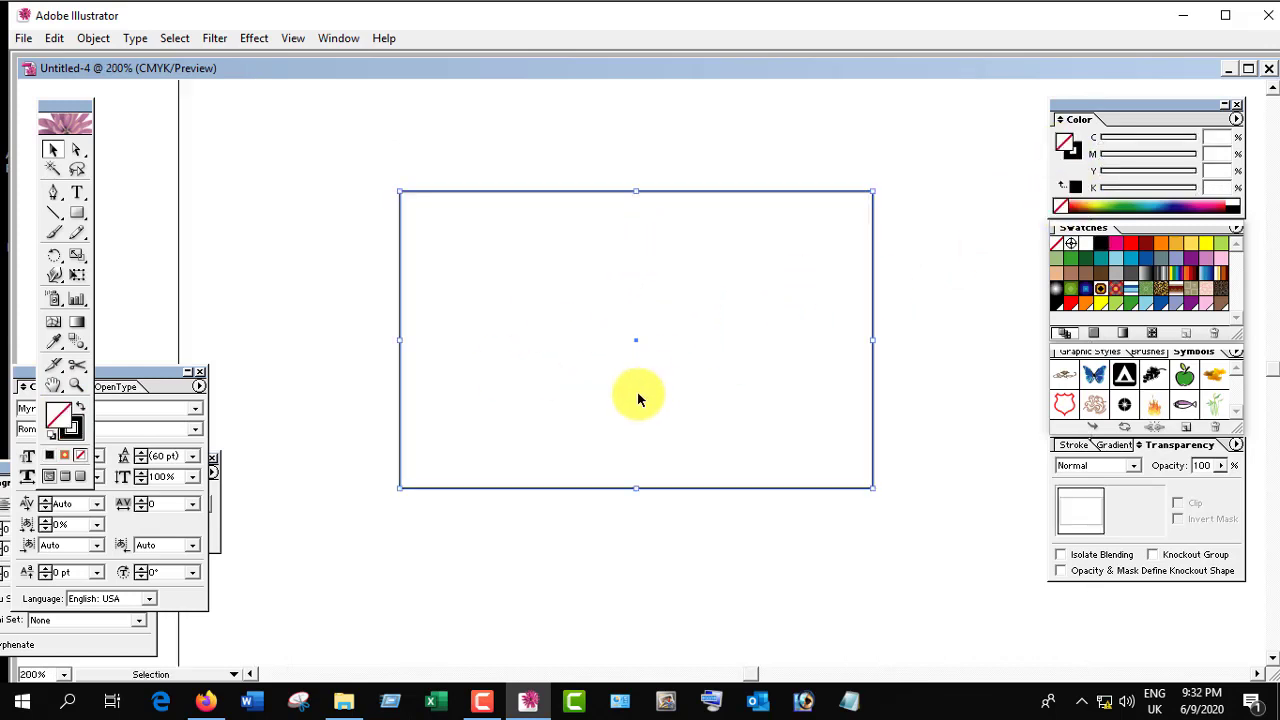
Copy and paste the rectangle, then delete the offset pasted copy
{"action": "left_click", "coordinate": [55, 40]}
{"action": "left_click", "coordinate": [94, 120]}
{"action": "left_click", "coordinate": [54, 38]}
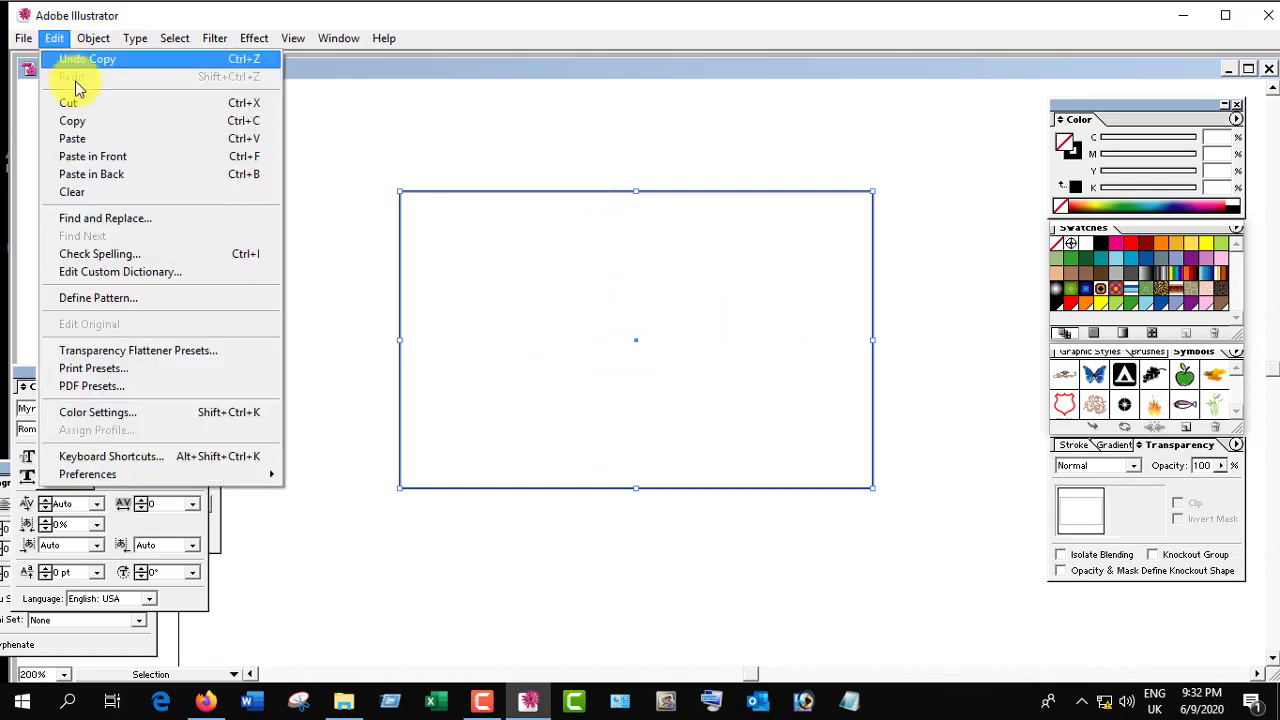
{"action": "left_click", "coordinate": [97, 140]}
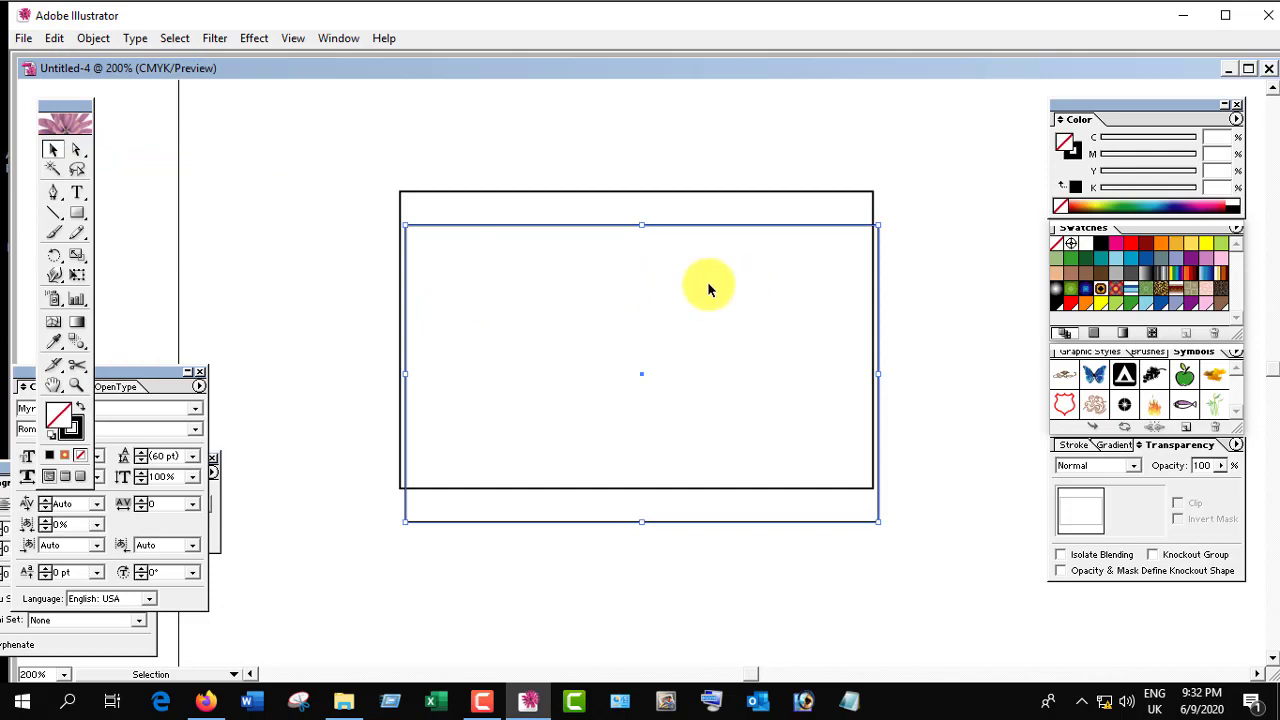
{"action": "key", "text": "Delete"}
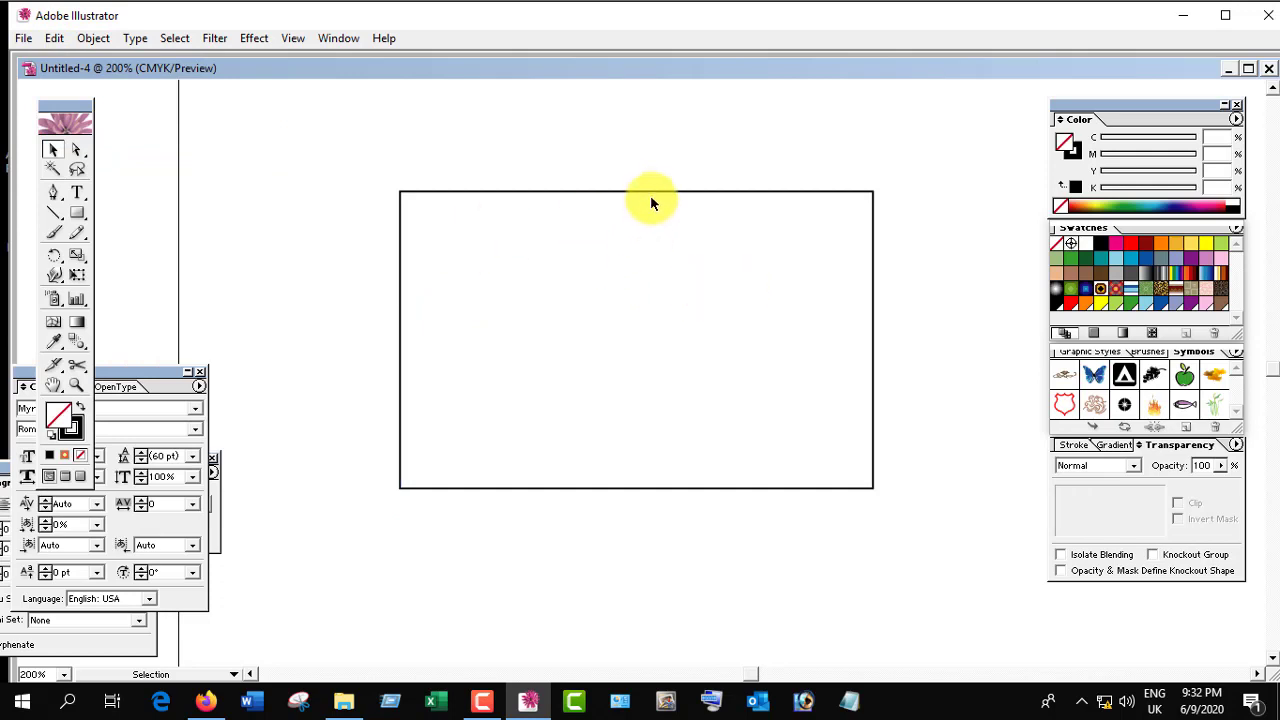
Paste a copy in front and resize it in Transform to 3.3 × 2 in
{"action": "left_click", "coordinate": [660, 190]}
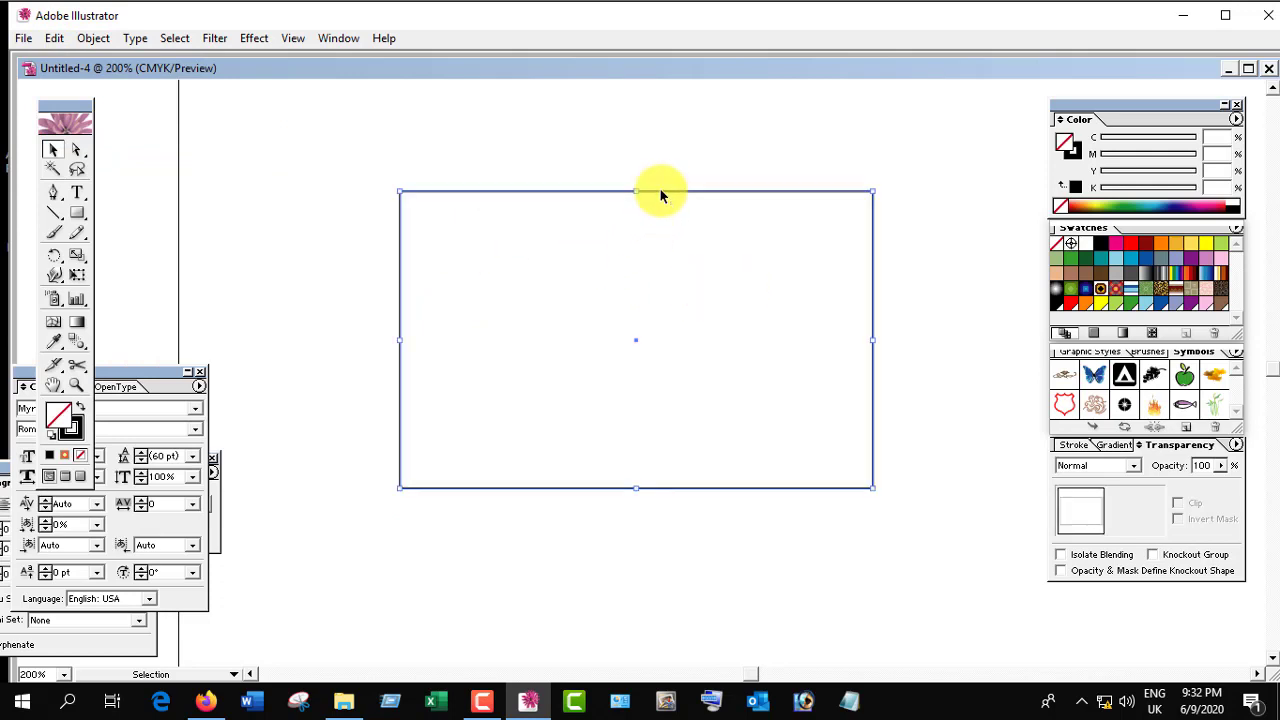
{"action": "key", "text": "ctrl+c"}
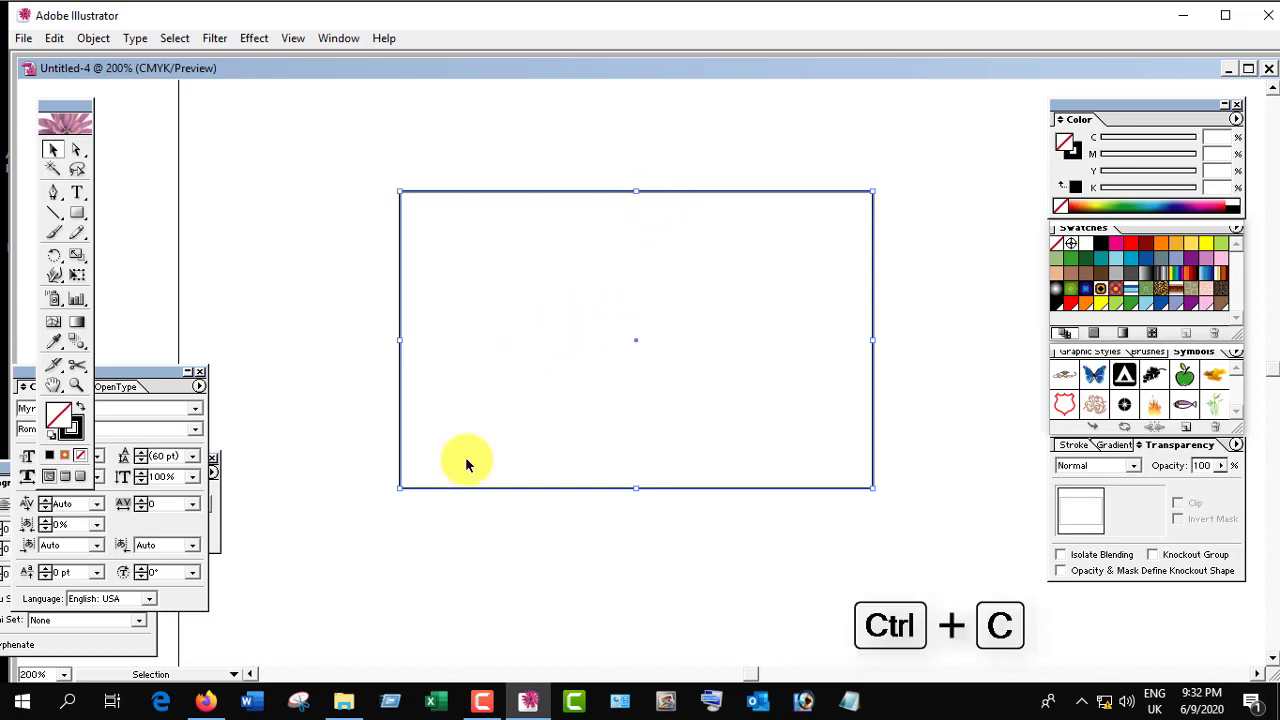
{"action": "key", "text": "ctrl+f"}
{"action": "left_click", "coordinate": [218, 540]}
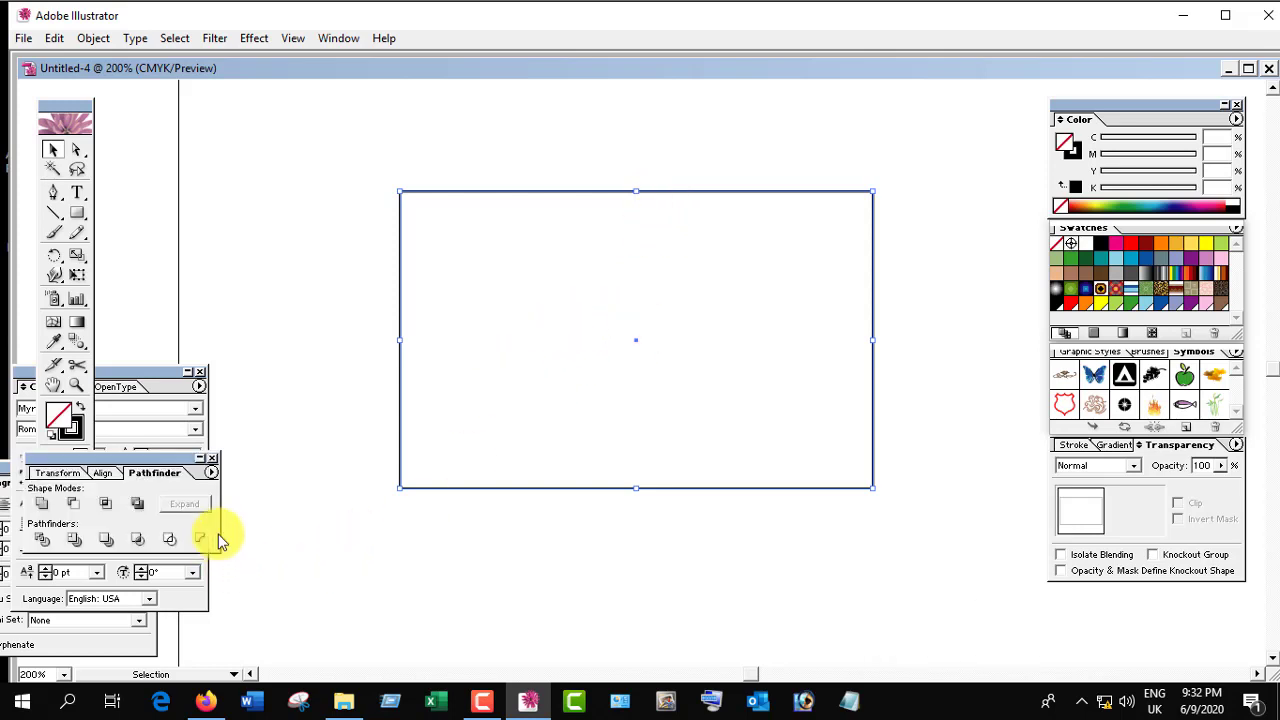
{"action": "left_click", "coordinate": [45, 472]}
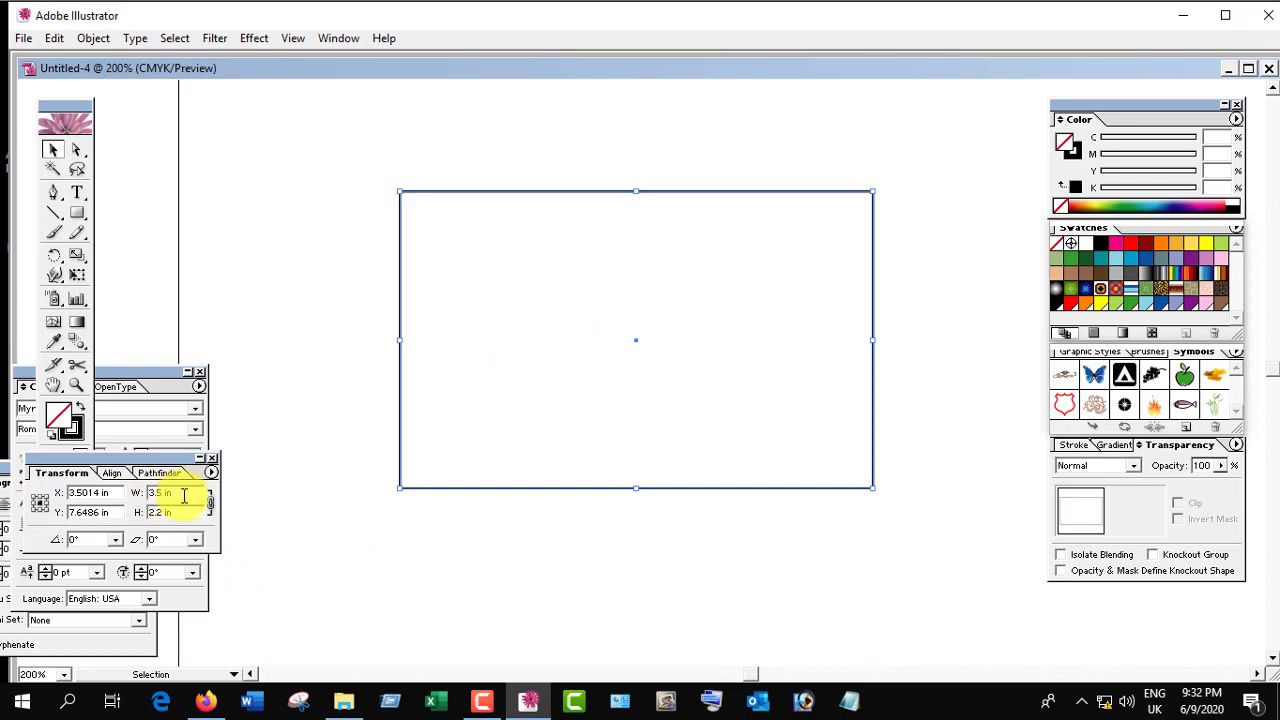
{"action": "left_click_drag", "start_coordinate": [184, 494], "coordinate": [124, 505]}
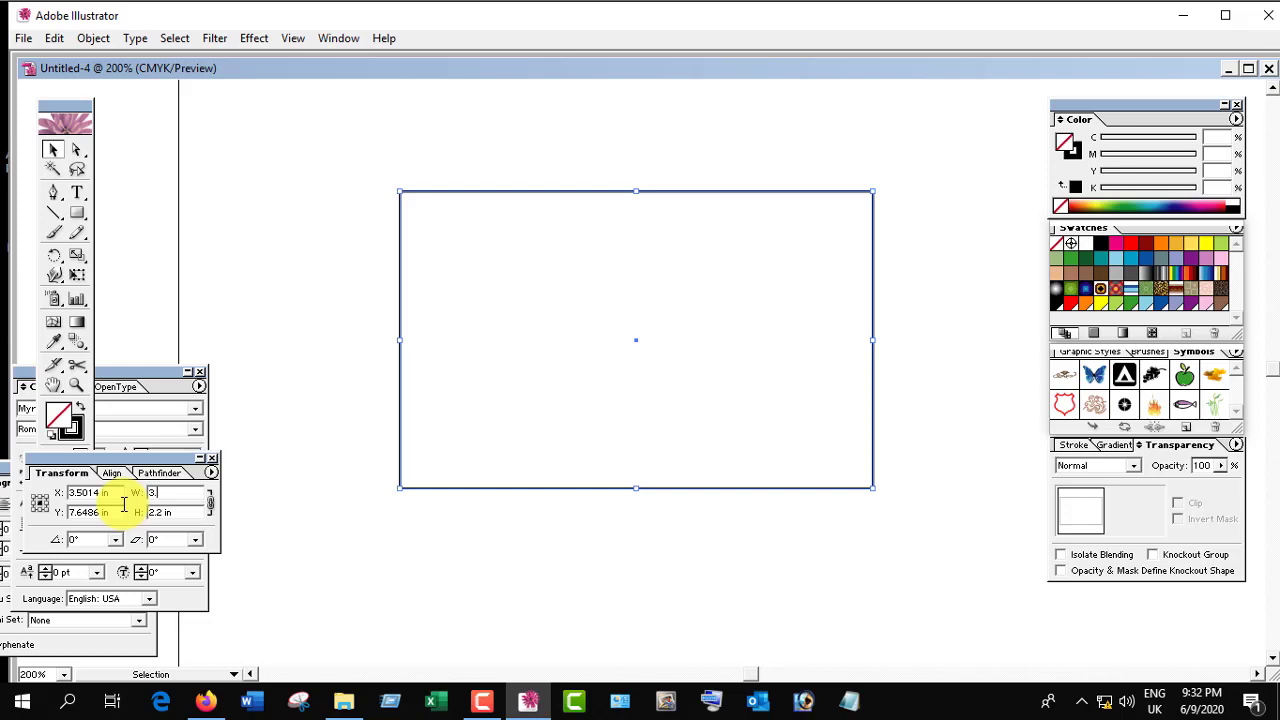
{"action": "type", "text": "3"}
{"action": "key", "text": "Tab"}
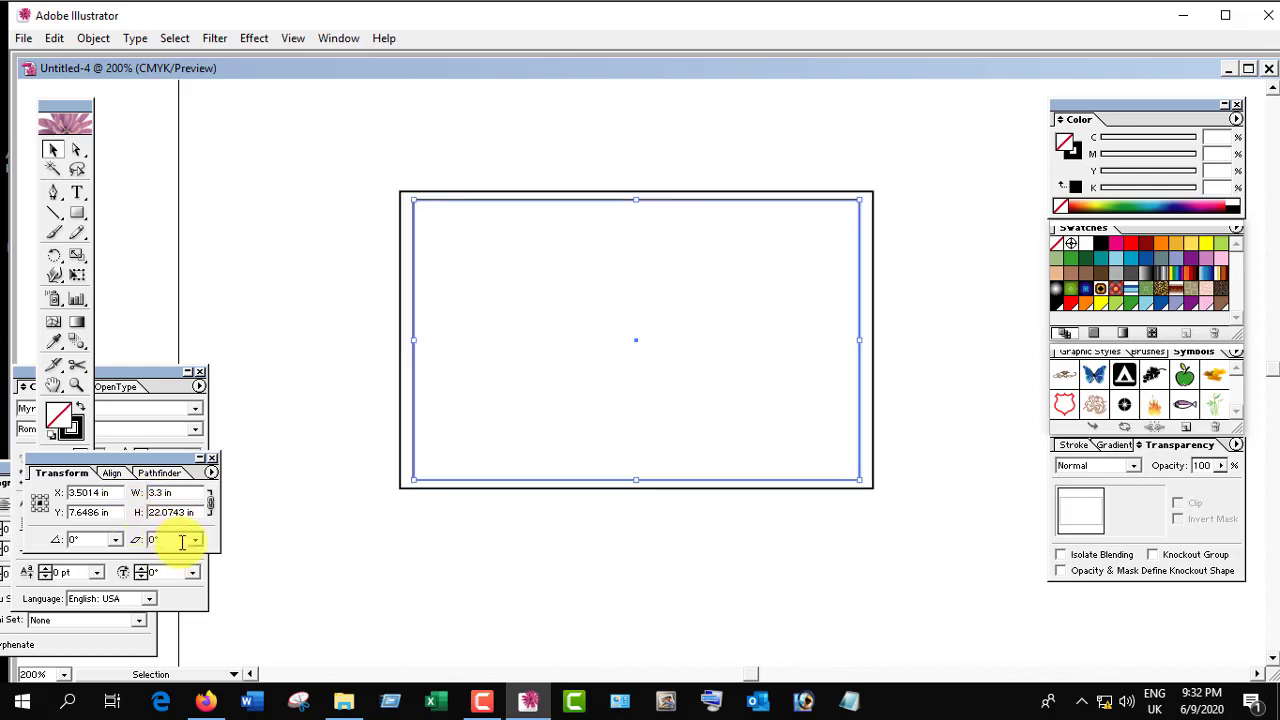
{"action": "left_click_drag", "start_coordinate": [205, 513], "coordinate": [140, 513]}
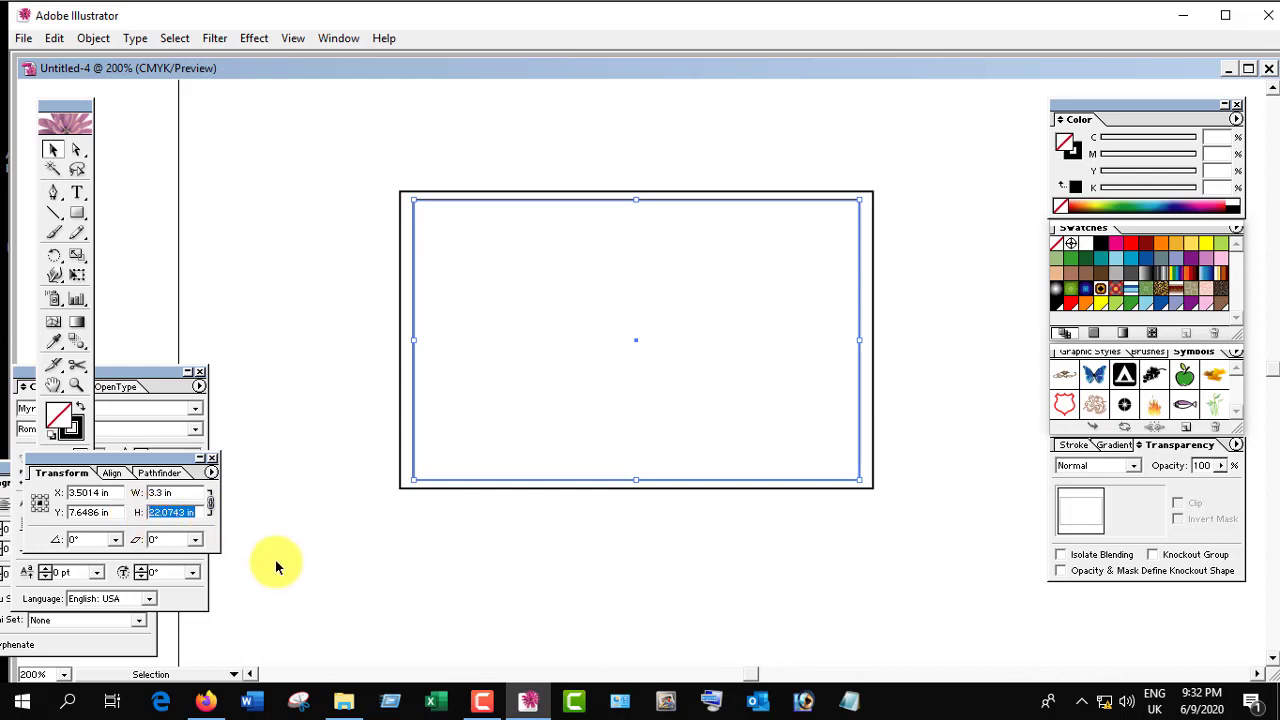
{"action": "type", "text": "2"}
{"action": "key", "text": "Return"}
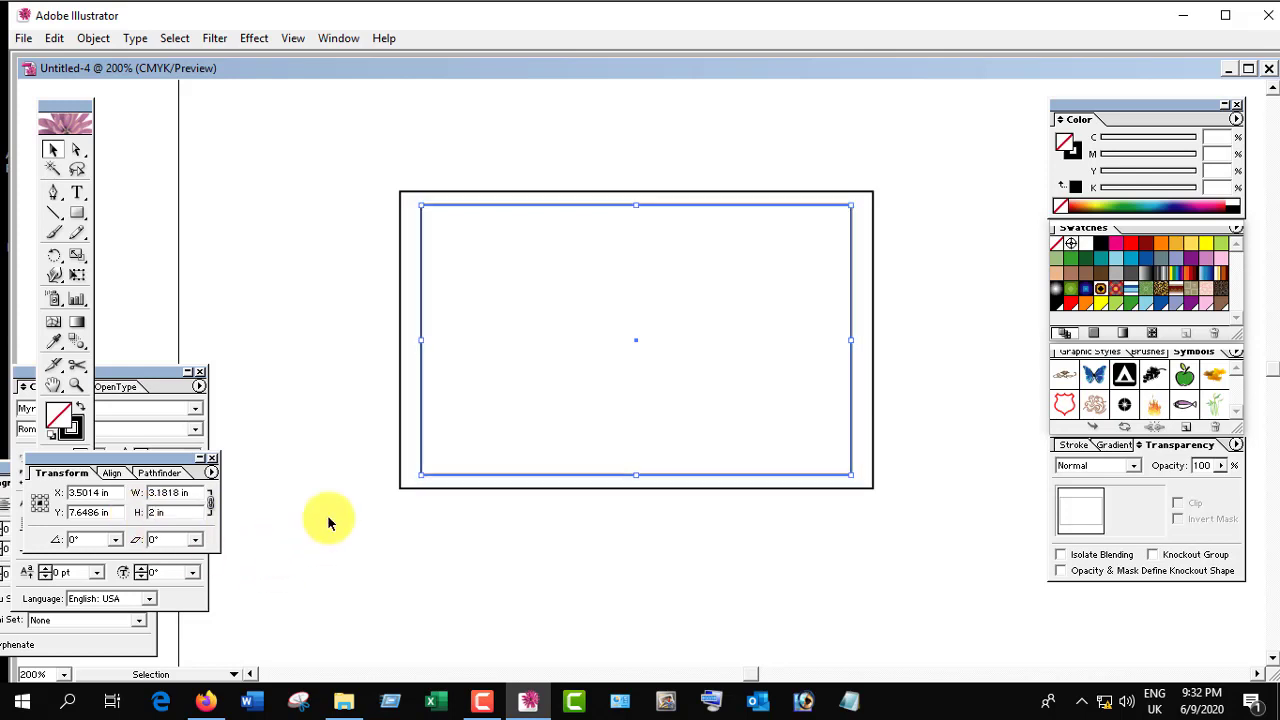
Set the inner copy's width to 0 to remove it, then zoom out and deselect
{"action": "left_click", "coordinate": [190, 493]}
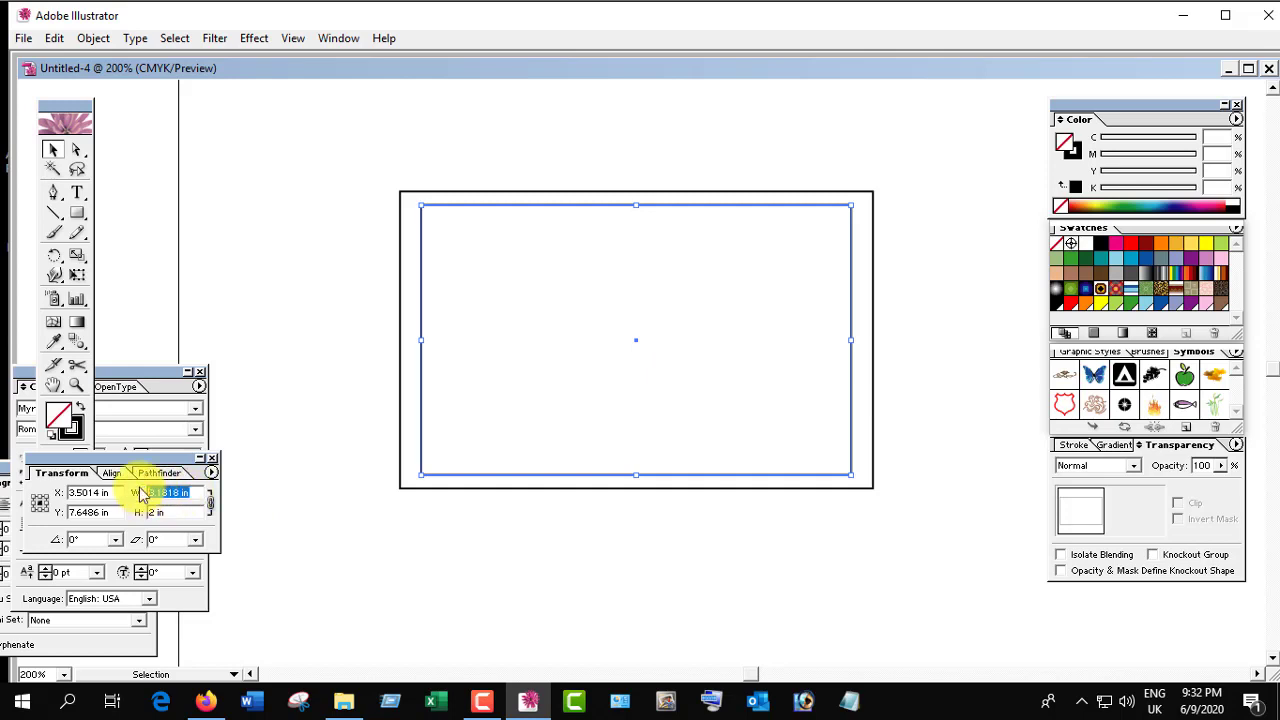
{"action": "type", "text": "0"}
{"action": "key", "text": "Return"}
{"action": "key", "text": "z"}
{"action": "left_click", "coordinate": [643, 375]}
{"action": "key", "text": "ctrl+minus"}
{"action": "key", "text": "ctrl+minus"}
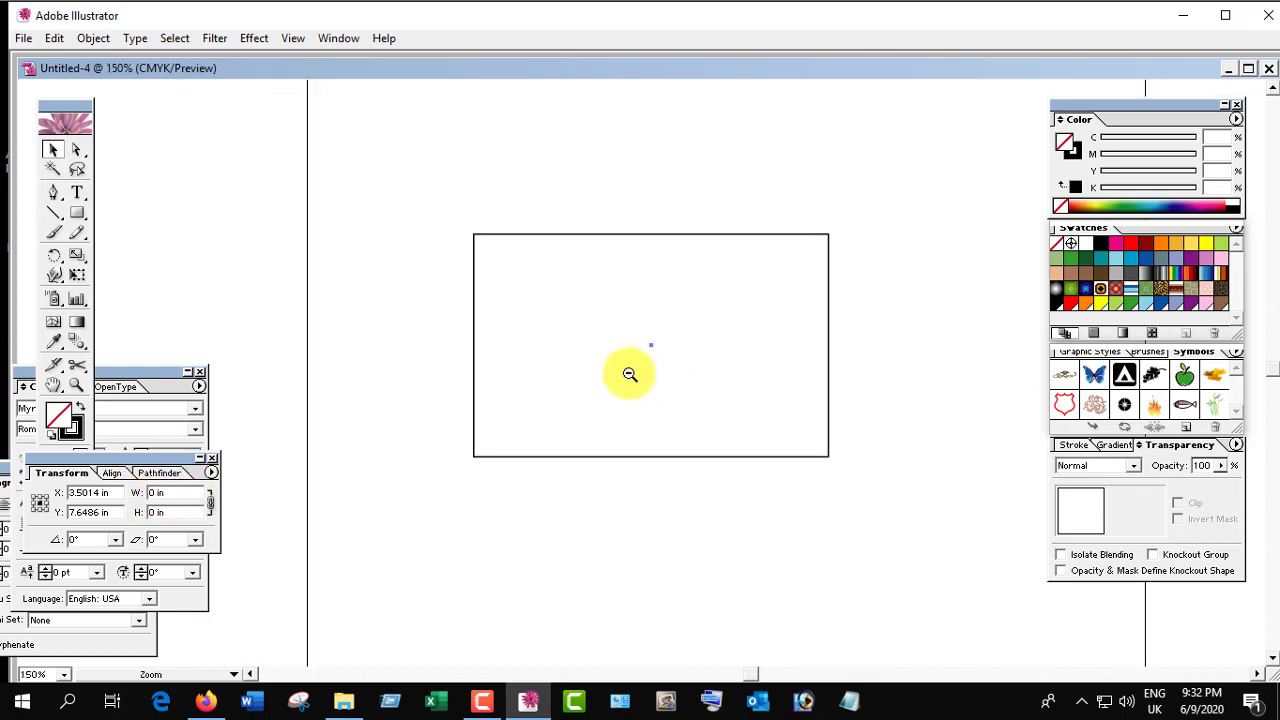
{"action": "key", "text": "ctrl+minus"}
{"action": "left_click", "coordinate": [633, 374]}
{"action": "key", "text": "z"}
{"action": "left_click", "coordinate": [647, 381]}
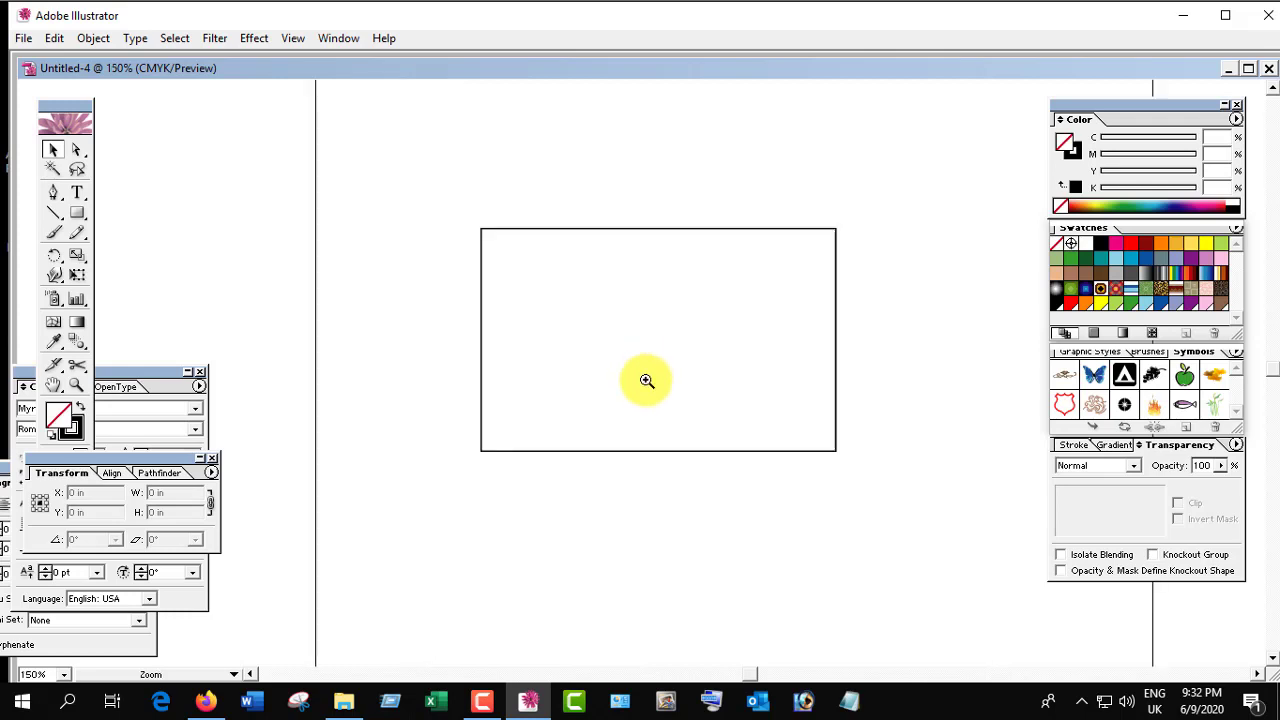
Make a 3.3 in wide scaled copy of the card rectangle inside it
{"action": "key", "text": "v"}
{"action": "left_click", "coordinate": [631, 451]}
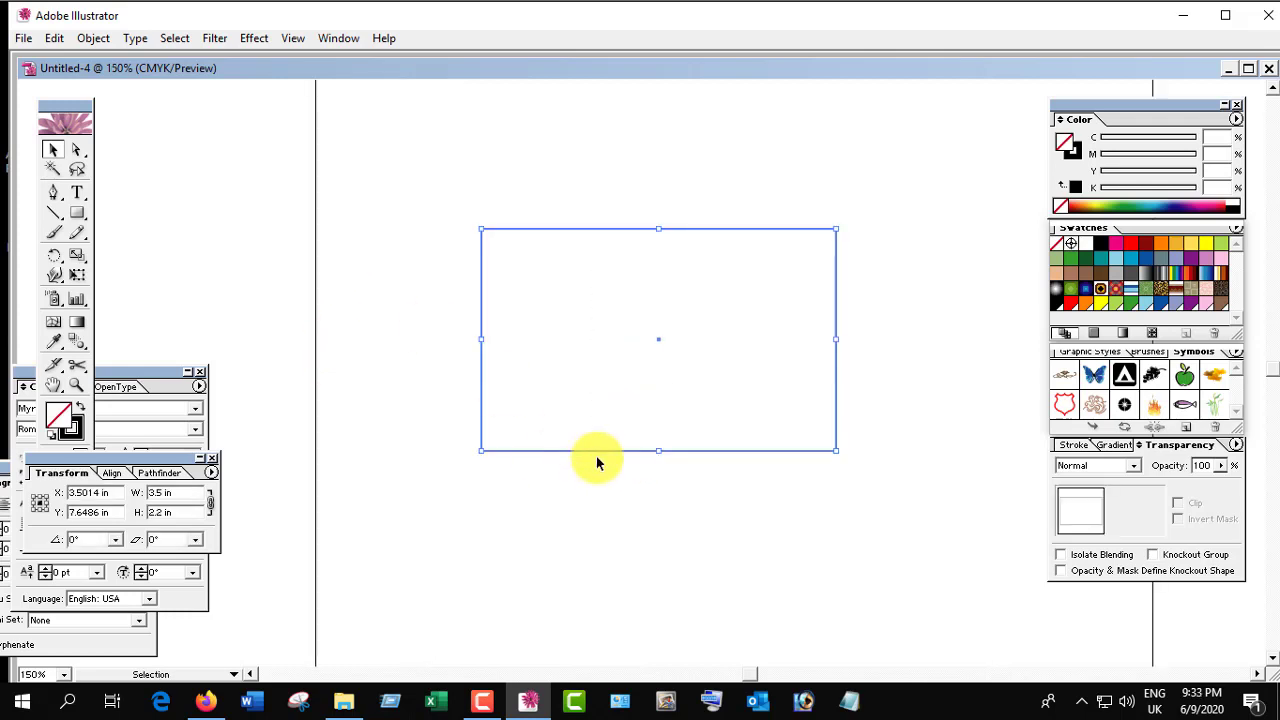
{"action": "left_click", "coordinate": [656, 510]}
{"action": "left_click", "coordinate": [659, 452]}
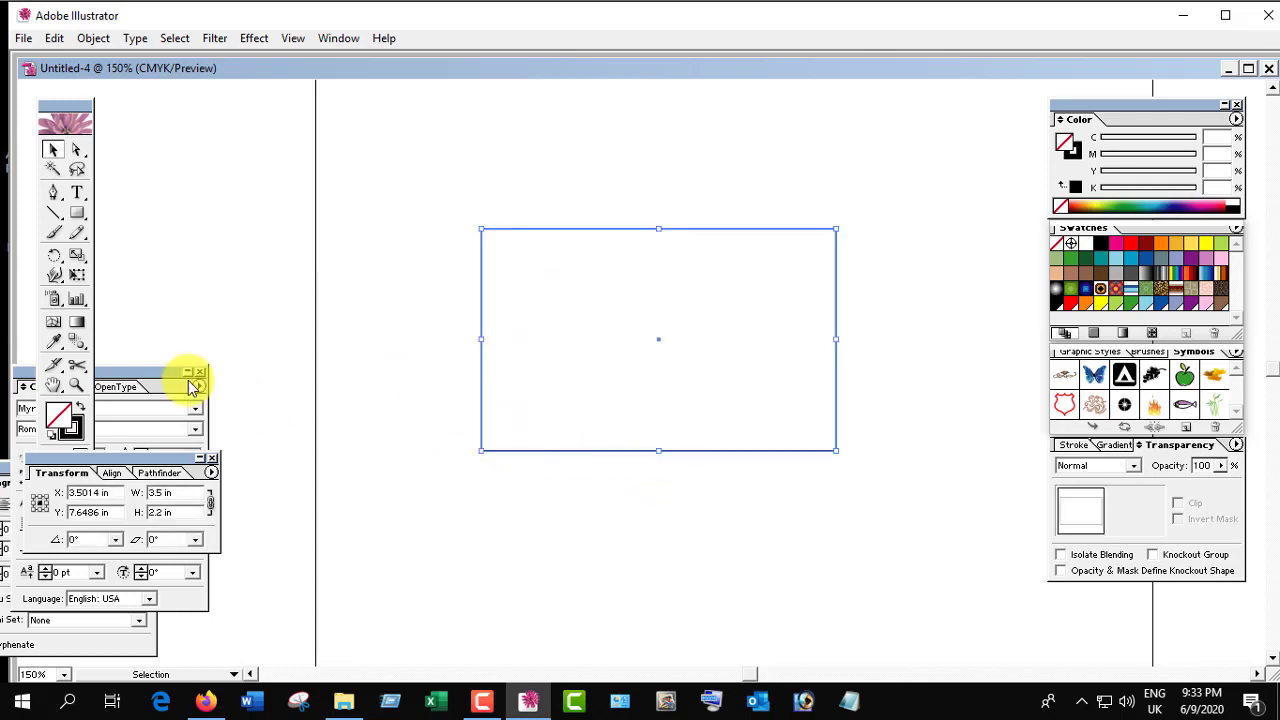
{"action": "left_click", "coordinate": [430, 549]}
{"action": "left_click", "coordinate": [533, 456]}
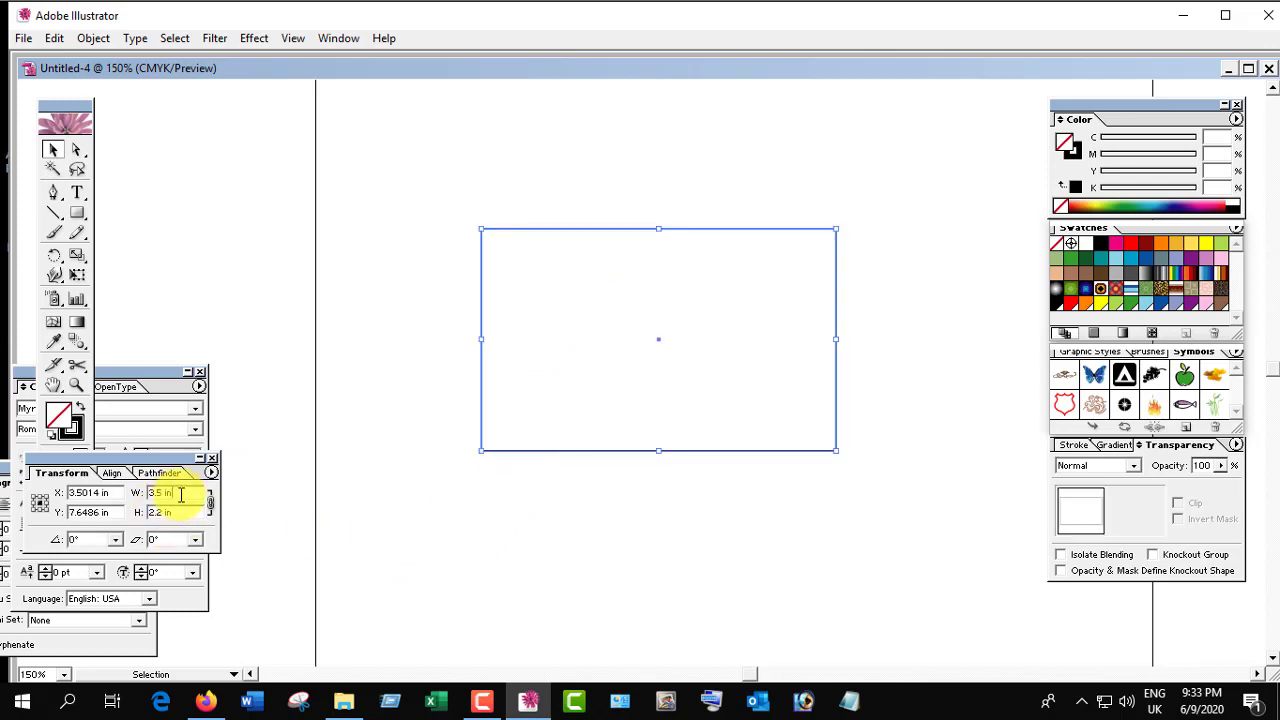
{"action": "left_click_drag", "start_coordinate": [182, 492], "coordinate": [110, 500]}
{"action": "type", "text": "3.3"}
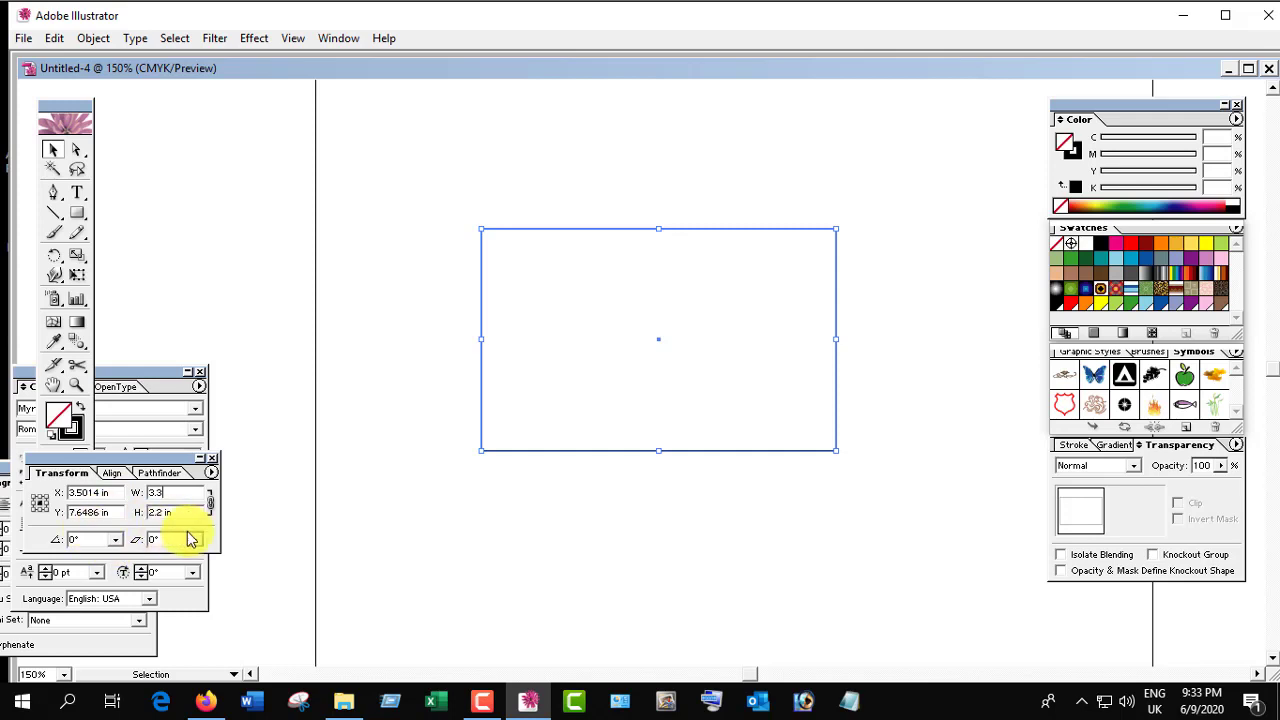
{"action": "key", "text": "Return"}
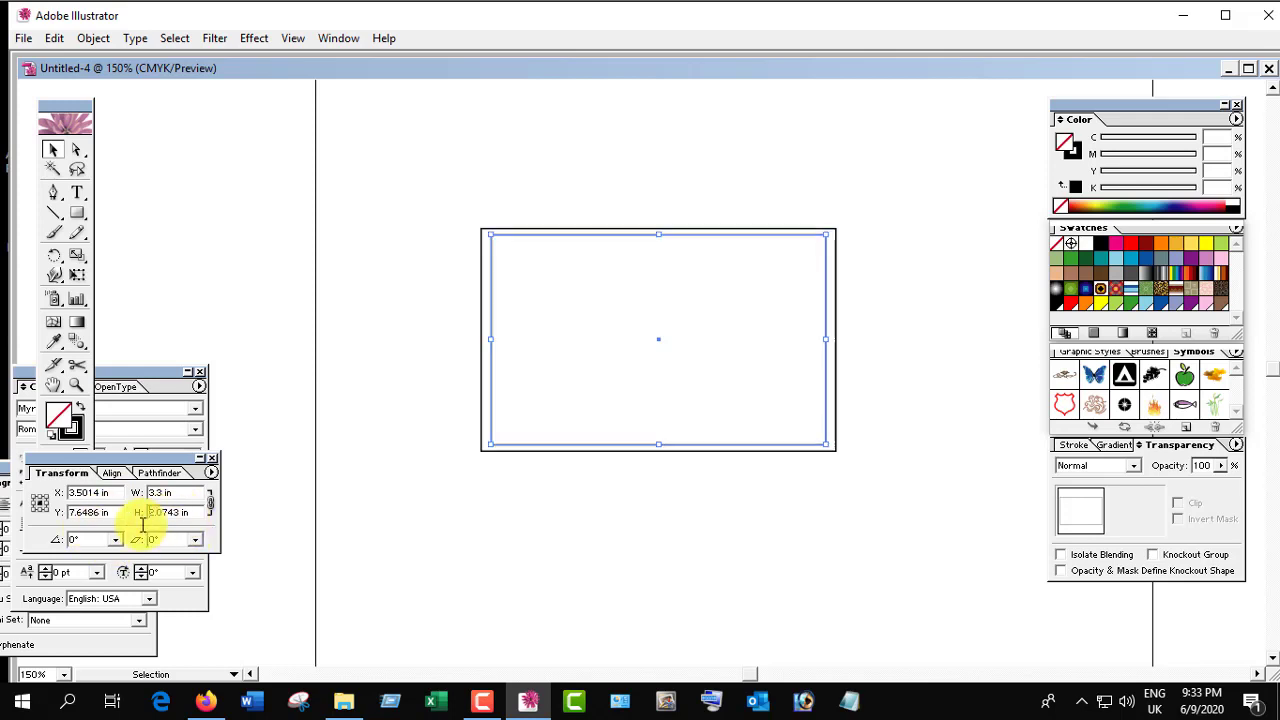
{"action": "mouse_move", "coordinate": [149, 512]}
{"action": "left_mouse_down"}
{"action": "mouse_move", "coordinate": [185, 512]}
{"action": "mouse_move", "coordinate": [140, 513]}
{"action": "left_mouse_up"}
{"action": "left_click", "coordinate": [760, 488]}
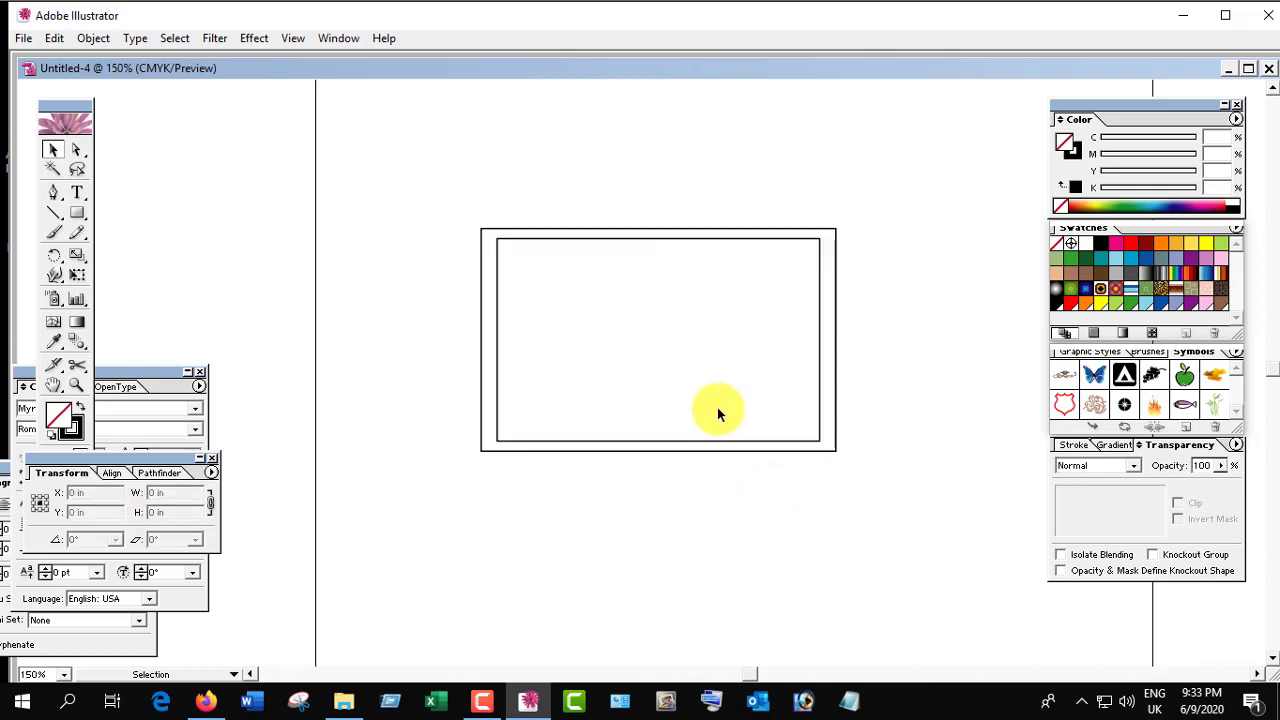
Nudge the inner rectangle's right edge slightly outward
{"action": "key", "text": "z"}
{"action": "left_click", "coordinate": [702, 402]}
{"action": "left_click", "coordinate": [702, 402]}
{"action": "left_click", "coordinate": [666, 374], "text": "alt"}
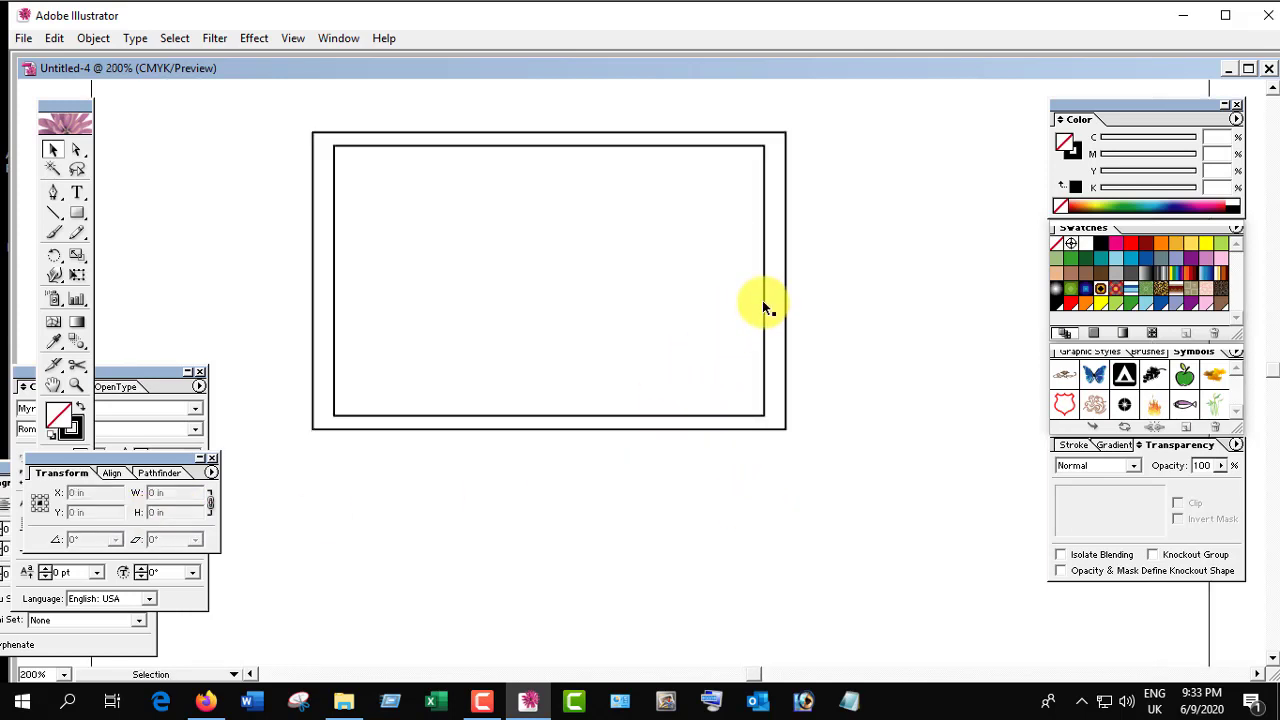
{"action": "left_click", "coordinate": [763, 290]}
{"action": "left_click_drag", "start_coordinate": [764, 282], "coordinate": [767, 282]}
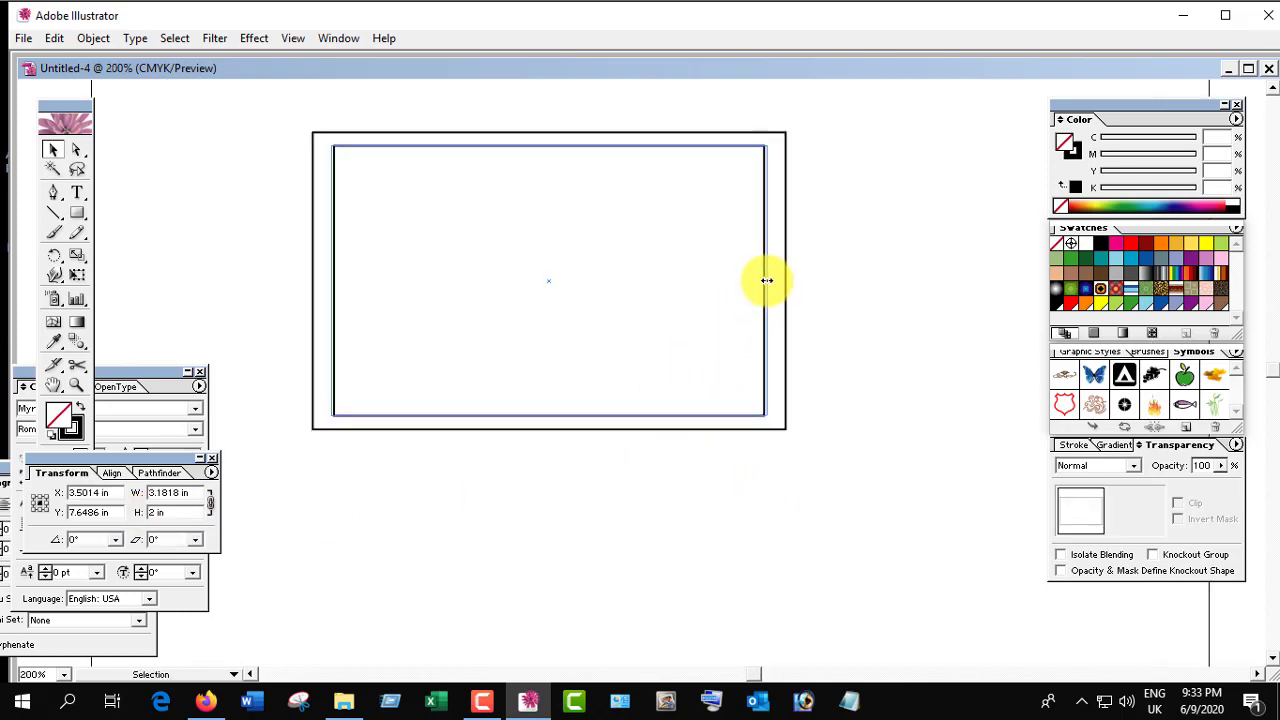
{"action": "left_click", "coordinate": [899, 477]}
Zoom and pan around the card to inspect the inner rectangle's fit
{"action": "key", "text": "z"}
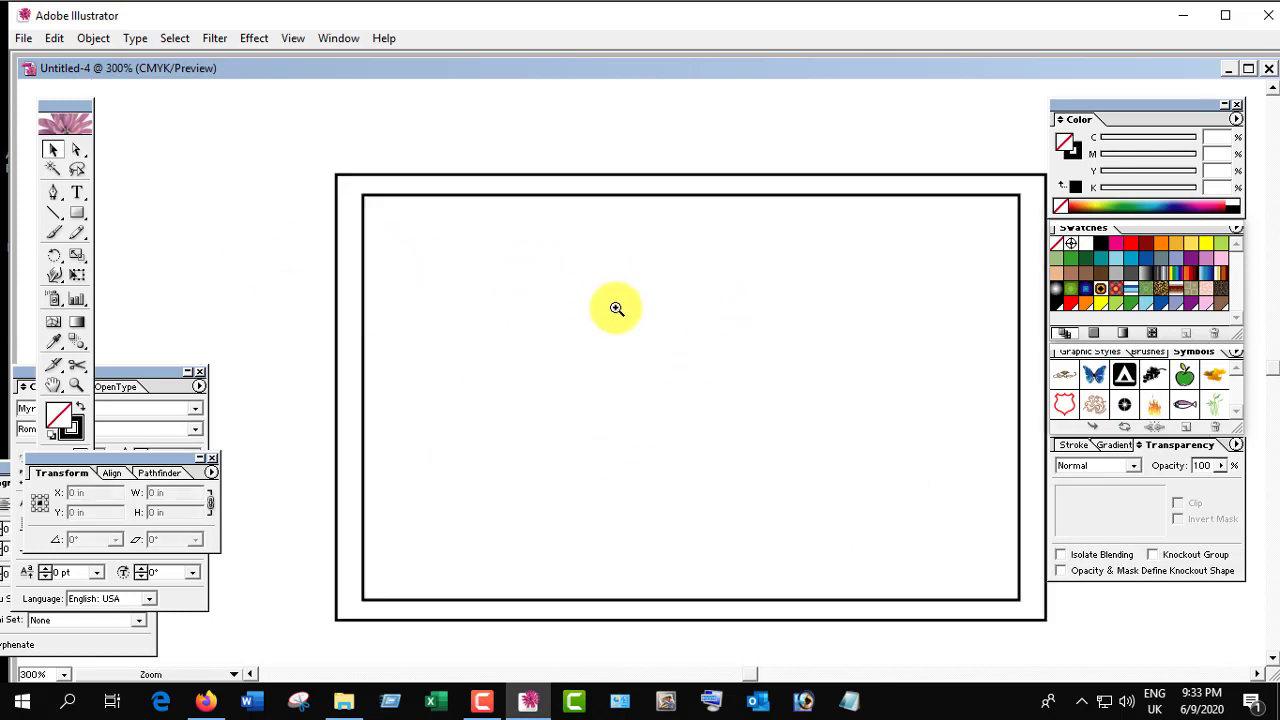
{"action": "left_click", "coordinate": [614, 309], "text": "alt"}
{"action": "left_click_drag", "start_coordinate": [674, 423], "coordinate": [520, 309]}
{"action": "left_click", "coordinate": [520, 309]}
{"action": "left_click_drag", "start_coordinate": [606, 360], "coordinate": [530, 307]}
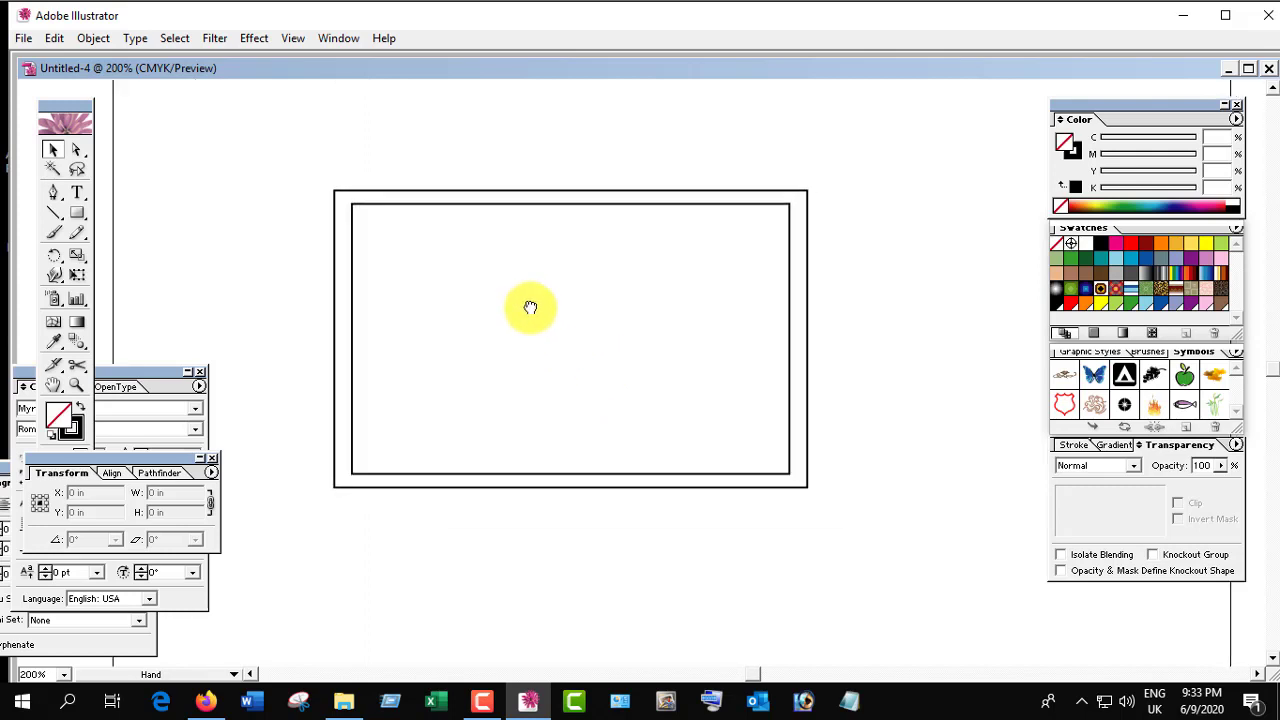
{"action": "left_click", "coordinate": [529, 315]}
{"action": "left_click_drag", "start_coordinate": [666, 366], "coordinate": [560, 289]}
{"action": "left_click", "coordinate": [615, 313], "text": "alt"}
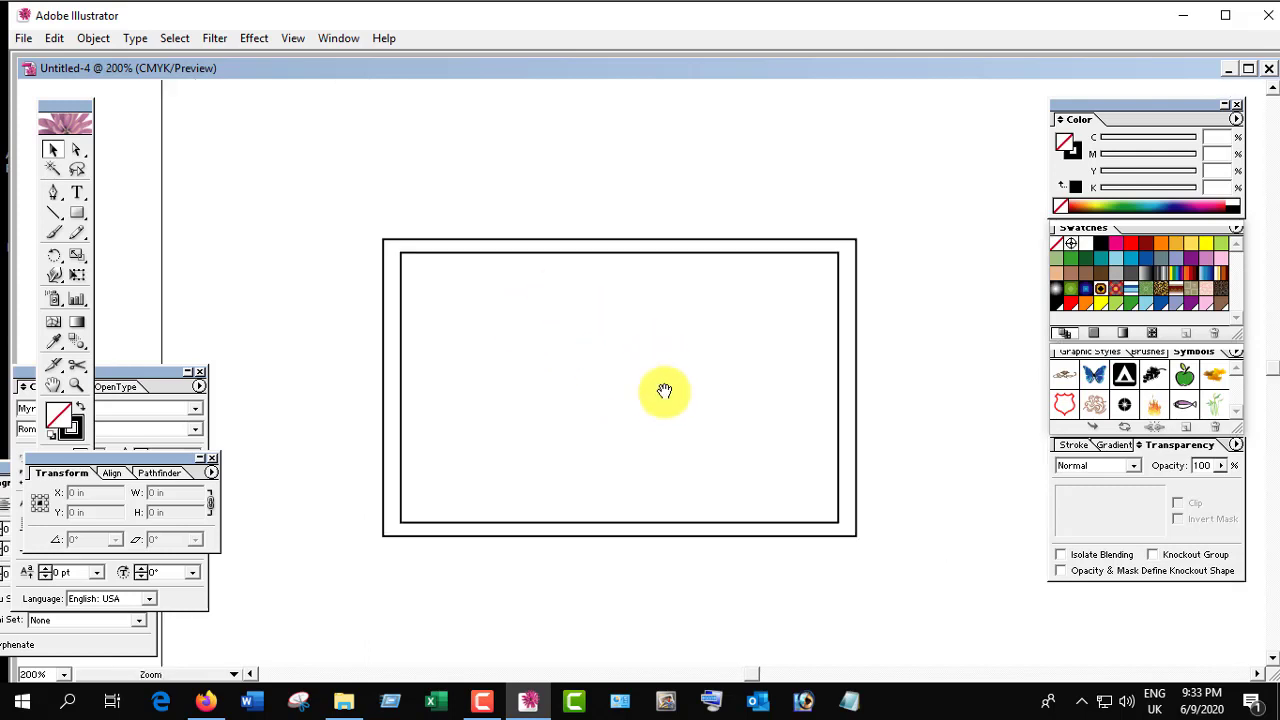
{"action": "left_click_drag", "start_coordinate": [663, 391], "coordinate": [600, 342]}
Lock the outer card rectangle with Object > Lock > Selection
{"action": "left_click", "coordinate": [334, 258]}
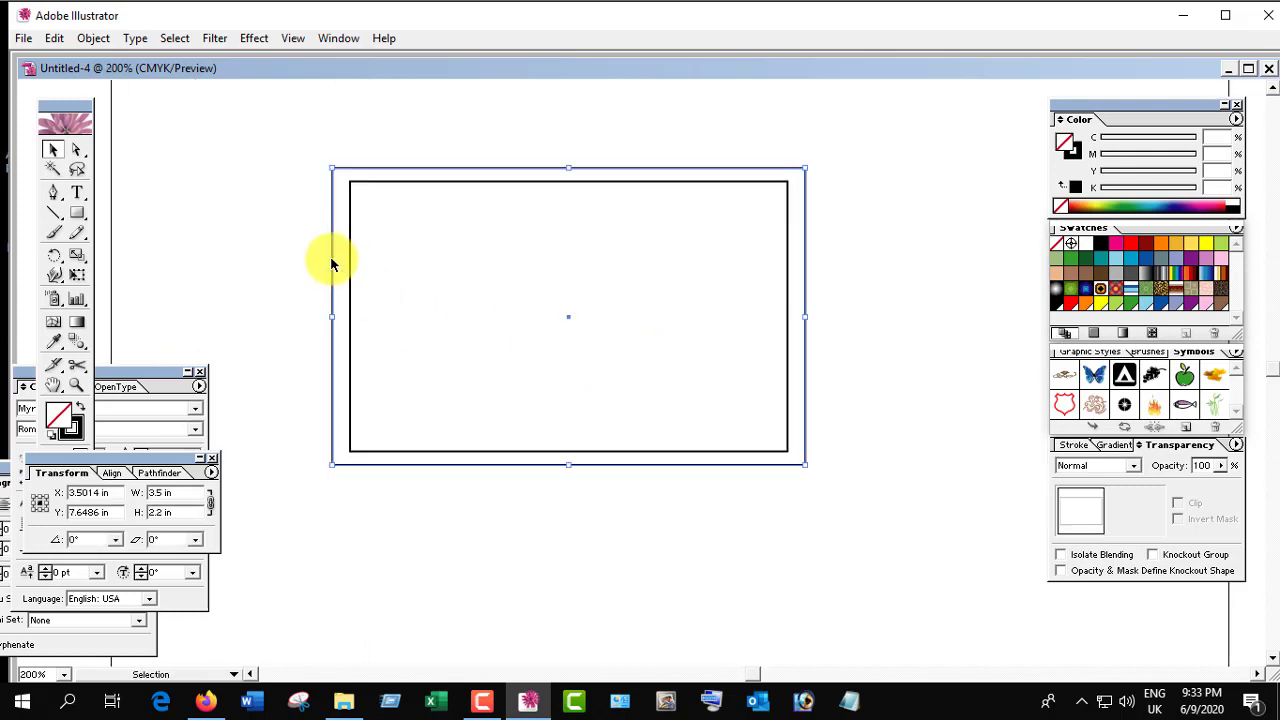
{"action": "left_click", "coordinate": [56, 38]}
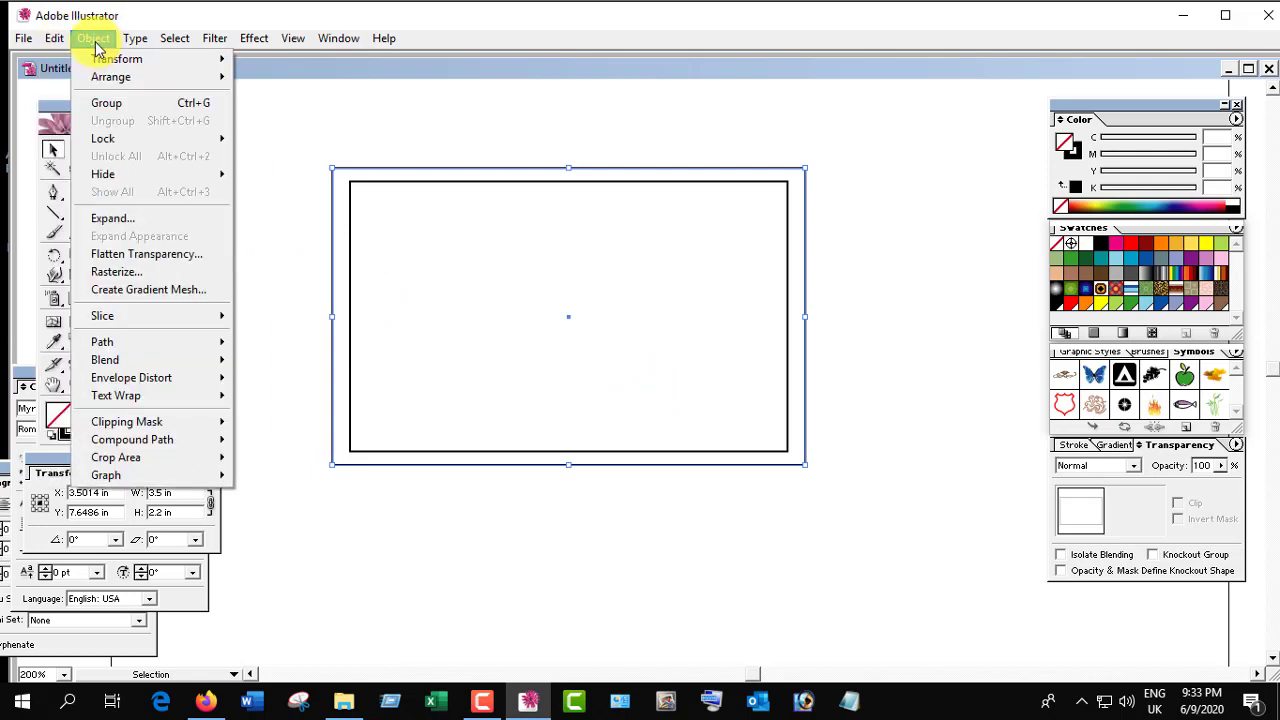
{"action": "mouse_move", "coordinate": [103, 138]}
{"action": "left_click", "coordinate": [330, 138]}
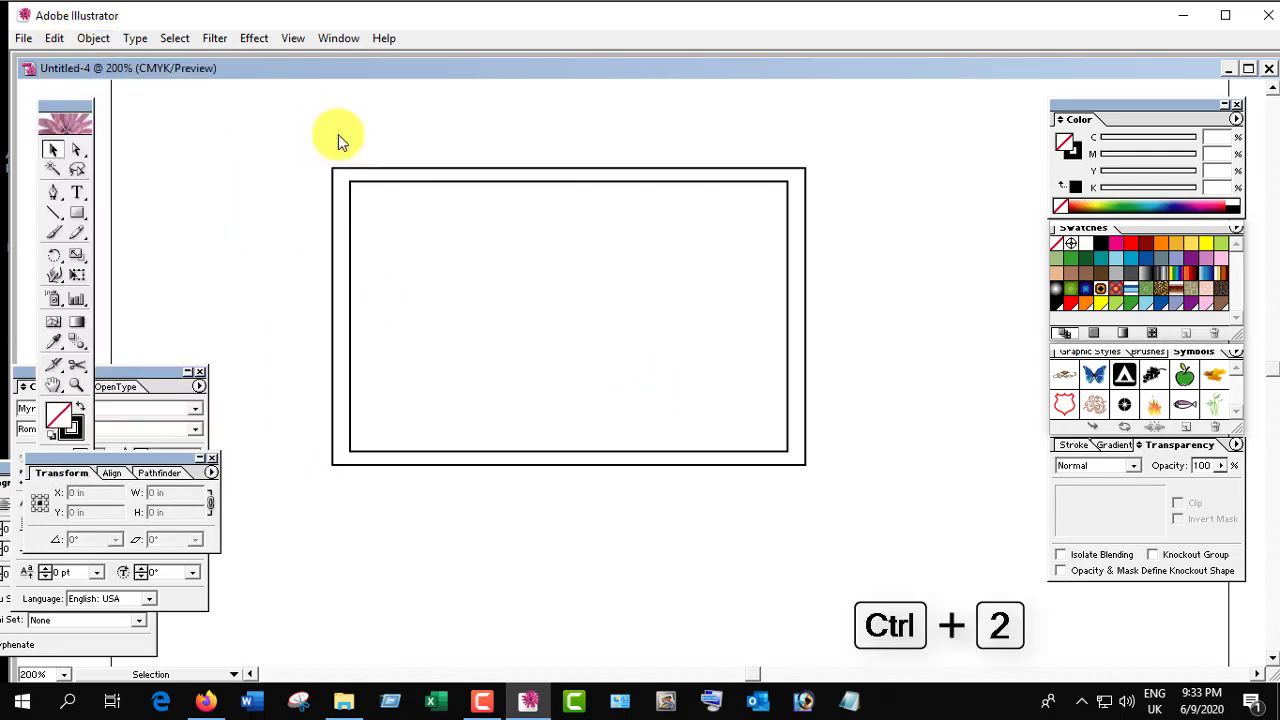
{"action": "key", "text": "z"}
{"action": "left_click", "coordinate": [560, 406]}
{"action": "left_click", "coordinate": [648, 349], "text": "alt"}
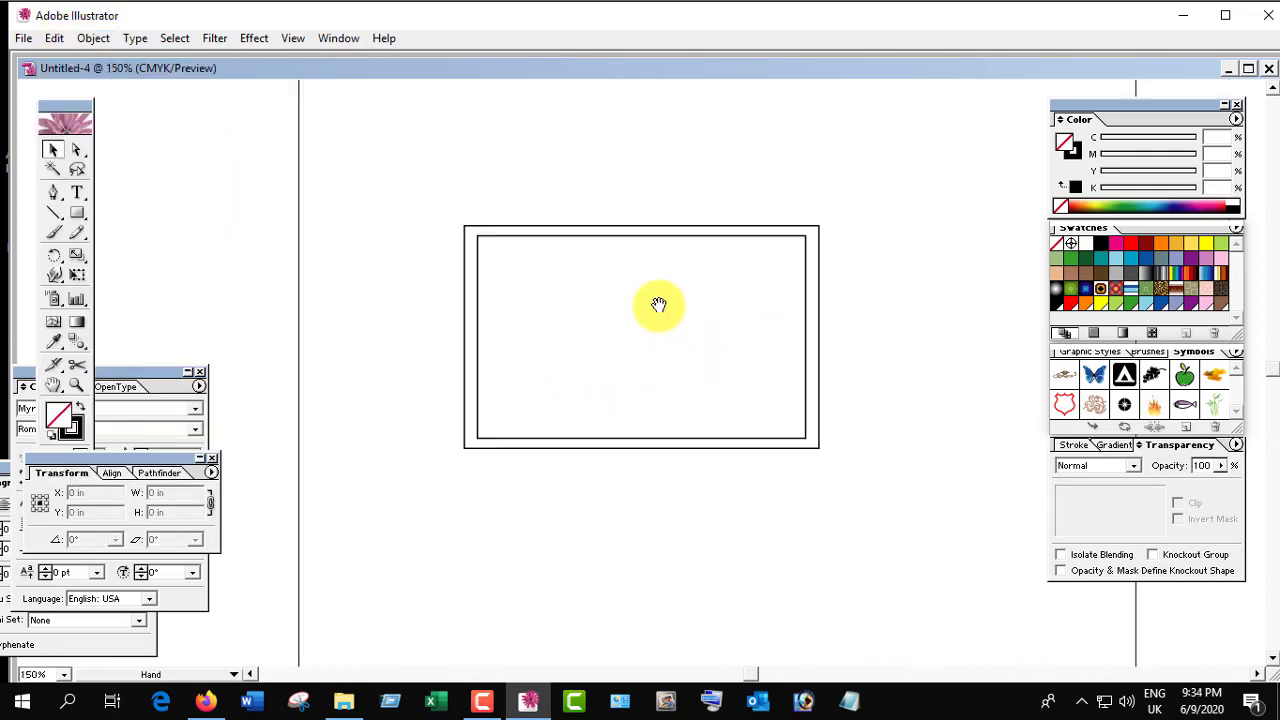
{"action": "left_click", "coordinate": [682, 403]}
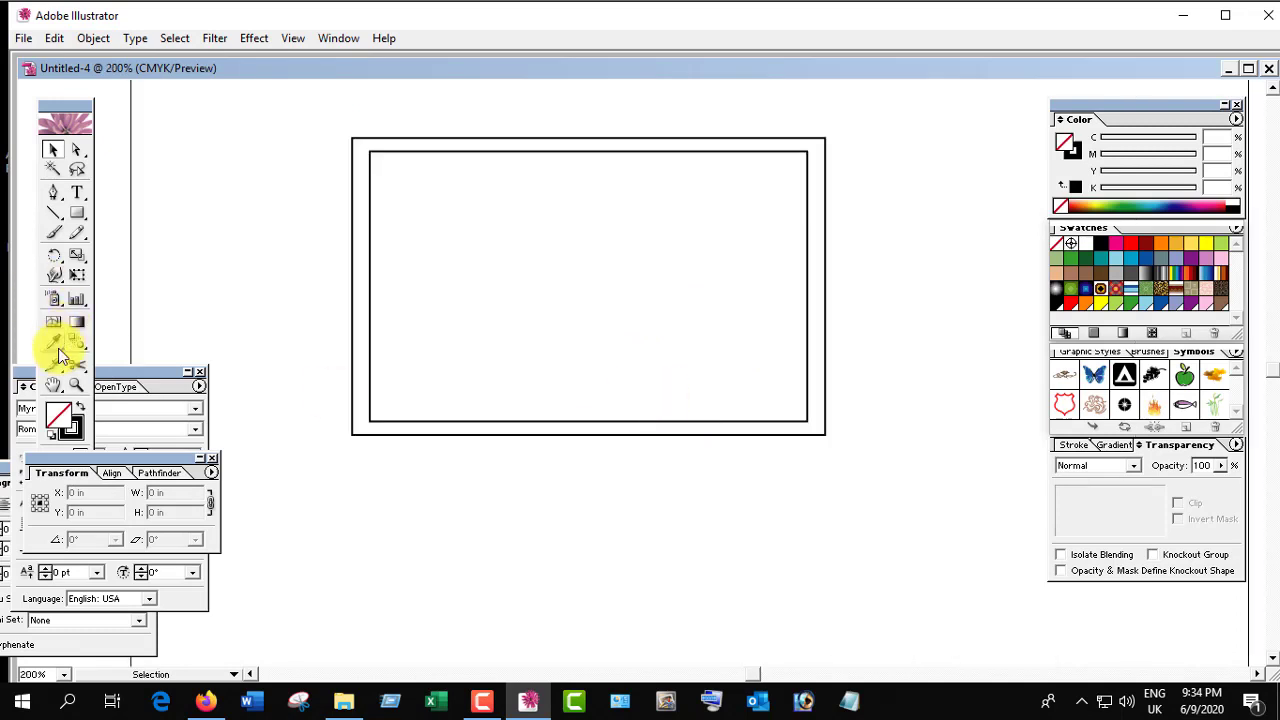
Draw an S-shaped wave path with the Pen across the card's lower part
{"action": "left_click", "coordinate": [53, 192]}
{"action": "left_click", "coordinate": [325, 404]}
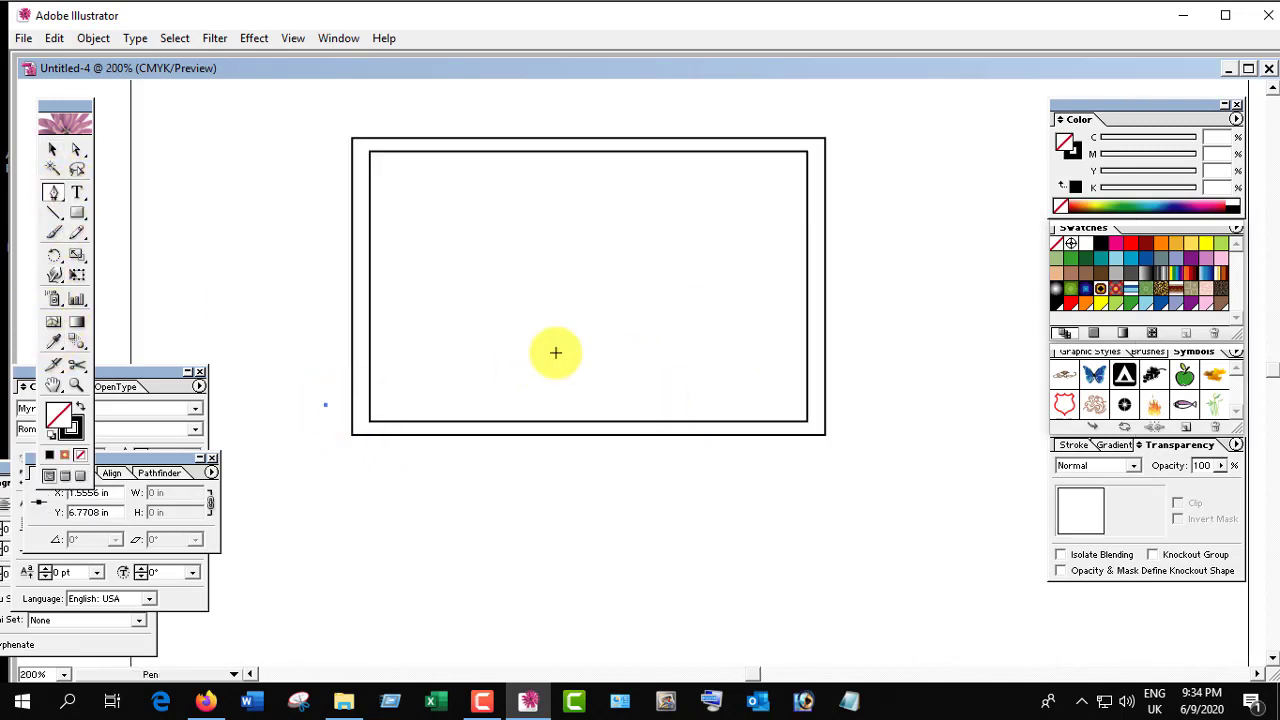
{"action": "mouse_move", "coordinate": [579, 352]}
{"action": "left_mouse_down"}
{"action": "mouse_move", "coordinate": [678, 395]}
{"action": "mouse_move", "coordinate": [712, 386]}
{"action": "left_mouse_up"}
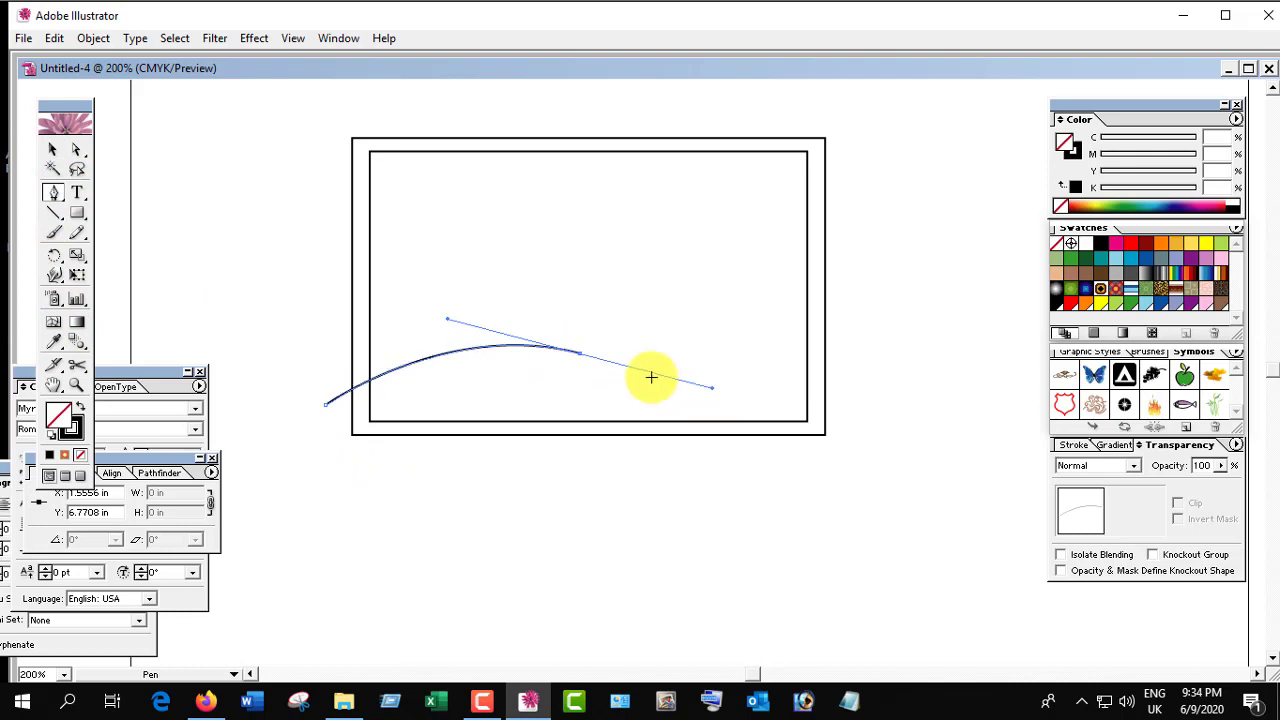
{"action": "left_click", "coordinate": [580, 352], "text": "alt"}
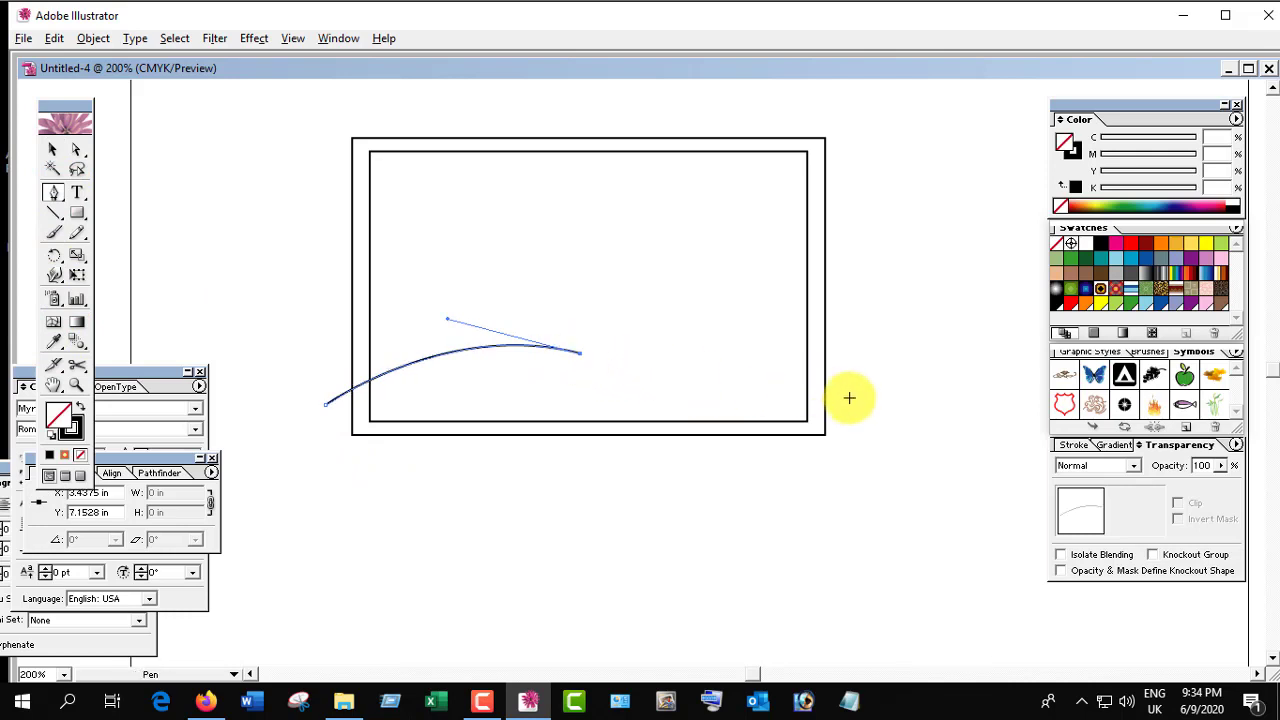
{"action": "mouse_move", "coordinate": [849, 396]}
{"action": "left_mouse_down"}
{"action": "mouse_move", "coordinate": [940, 362]}
{"action": "mouse_move", "coordinate": [926, 370]}
{"action": "left_mouse_up"}
{"action": "left_click", "coordinate": [52, 148]}
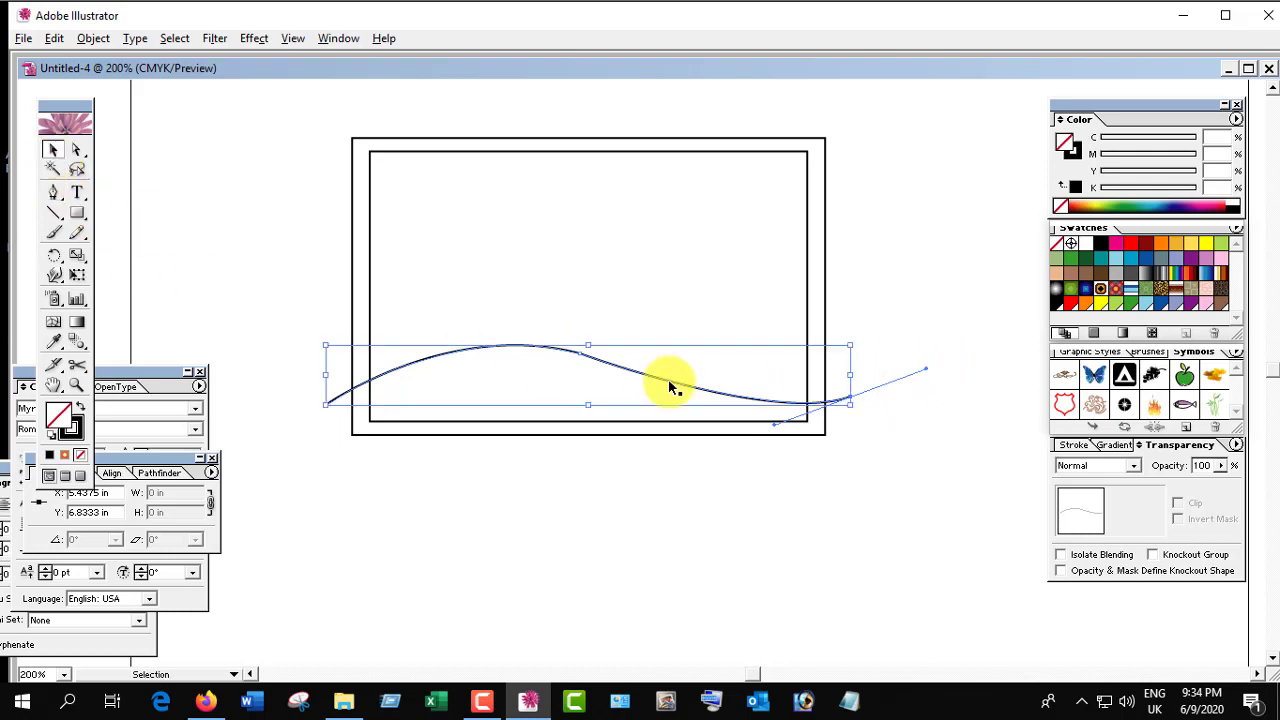
Duplicate the wave downward into parallel copies, then select the card and waves together
{"action": "left_click_drag", "start_coordinate": [661, 385], "coordinate": [672, 417]}
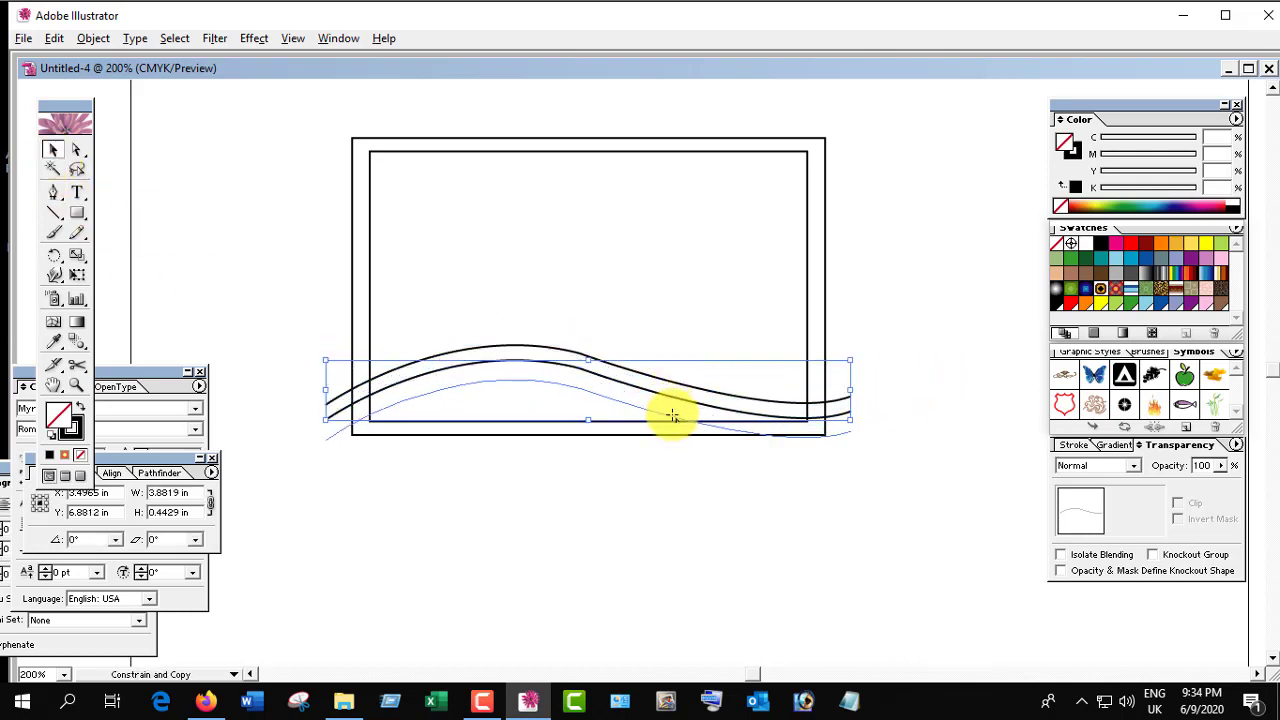
{"action": "left_click", "coordinate": [281, 361]}
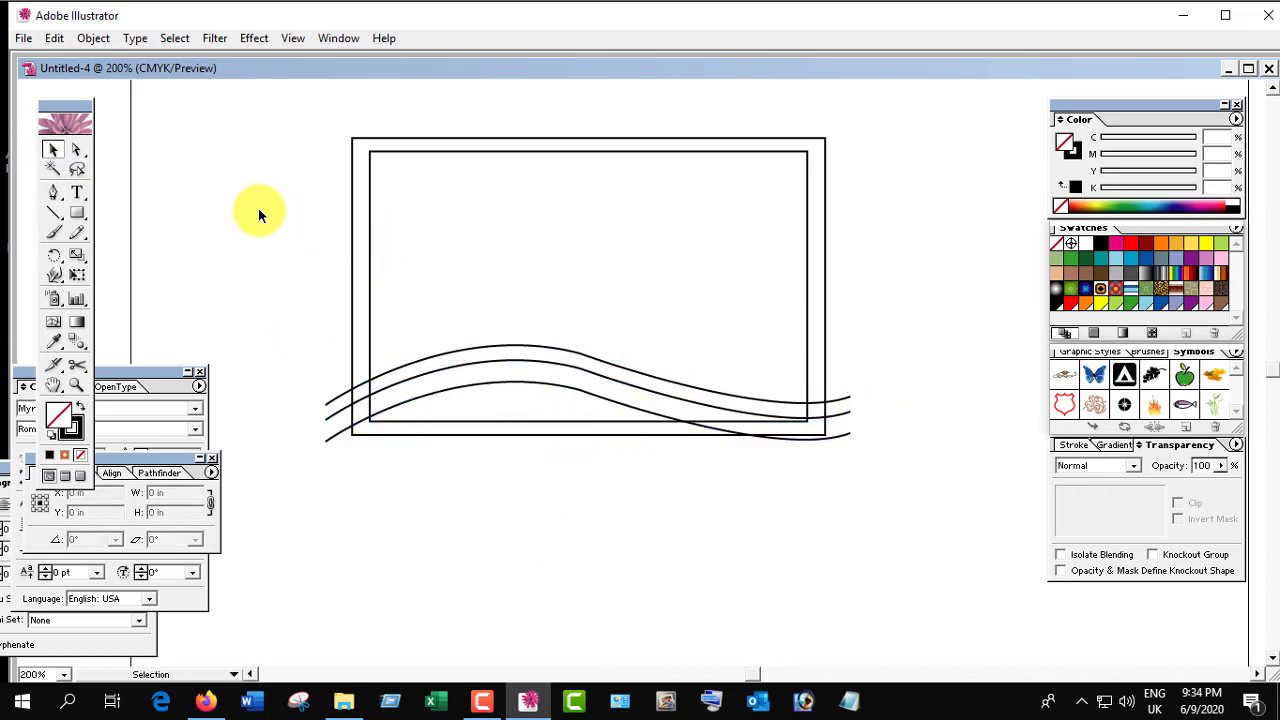
{"action": "left_click", "coordinate": [618, 285], "text": "ctrl"}
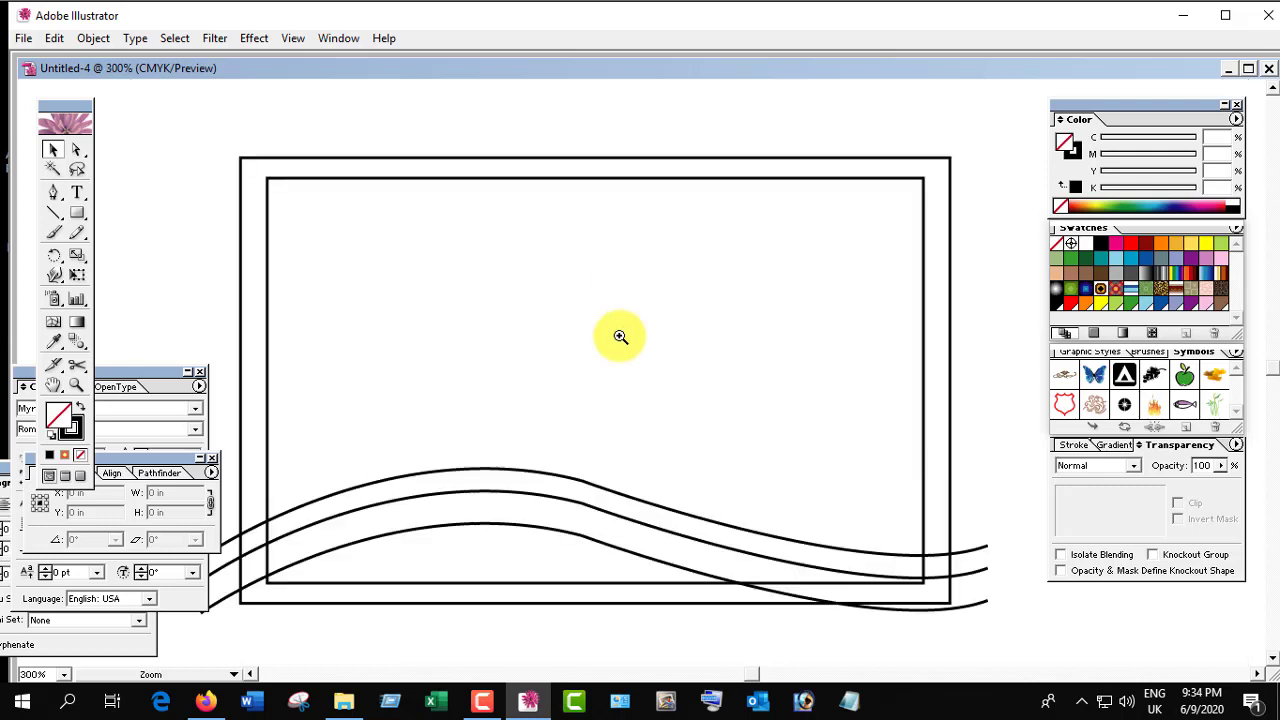
{"action": "left_click", "coordinate": [657, 386], "text": "ctrl+alt"}
{"action": "left_click", "coordinate": [674, 383], "text": "ctrl+alt"}
{"action": "left_click_drag", "start_coordinate": [270, 148], "coordinate": [760, 480]}
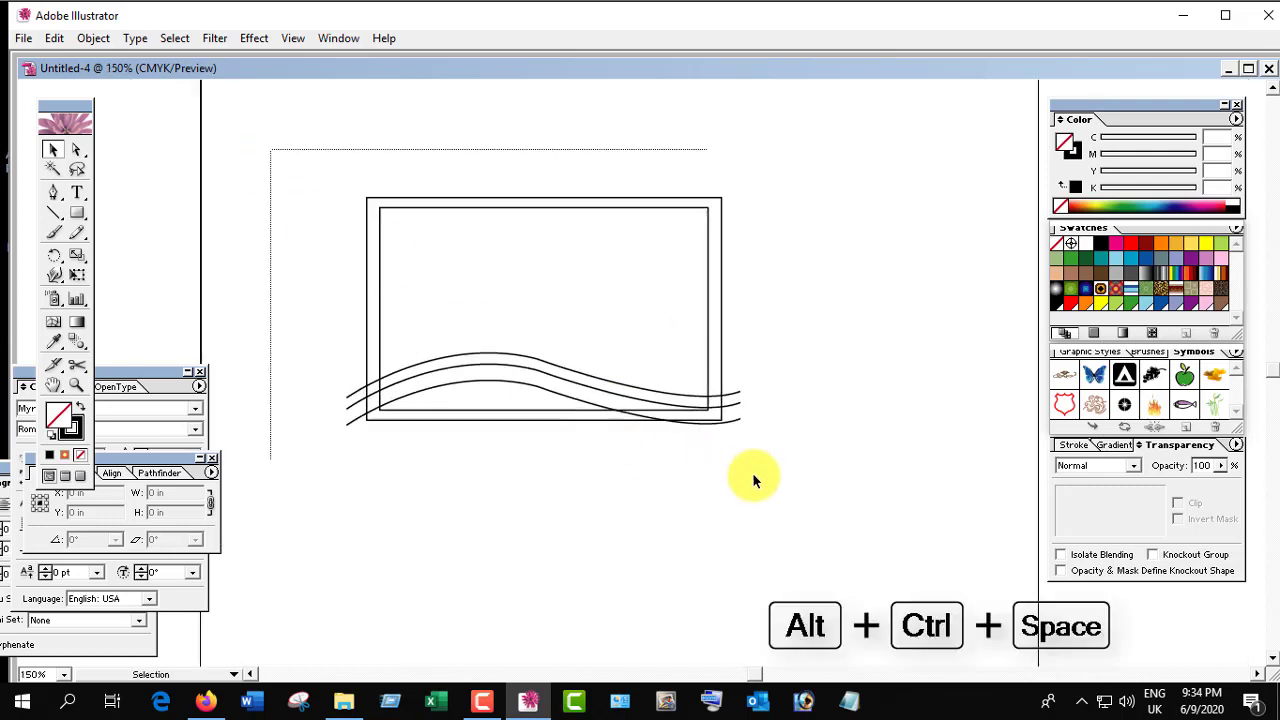
Divide the wave lines against the inner rectangle with Pathfinder Divide
{"action": "key", "text": "ctrl+a"}
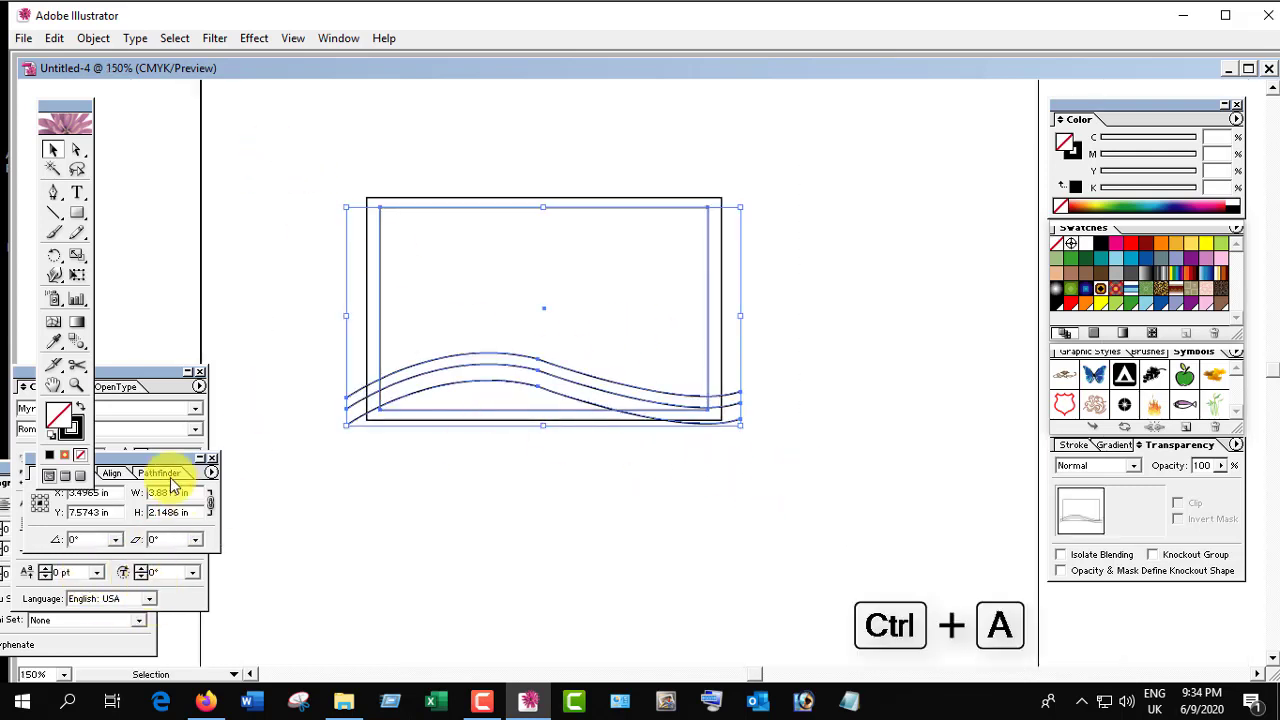
{"action": "left_click", "coordinate": [160, 473]}
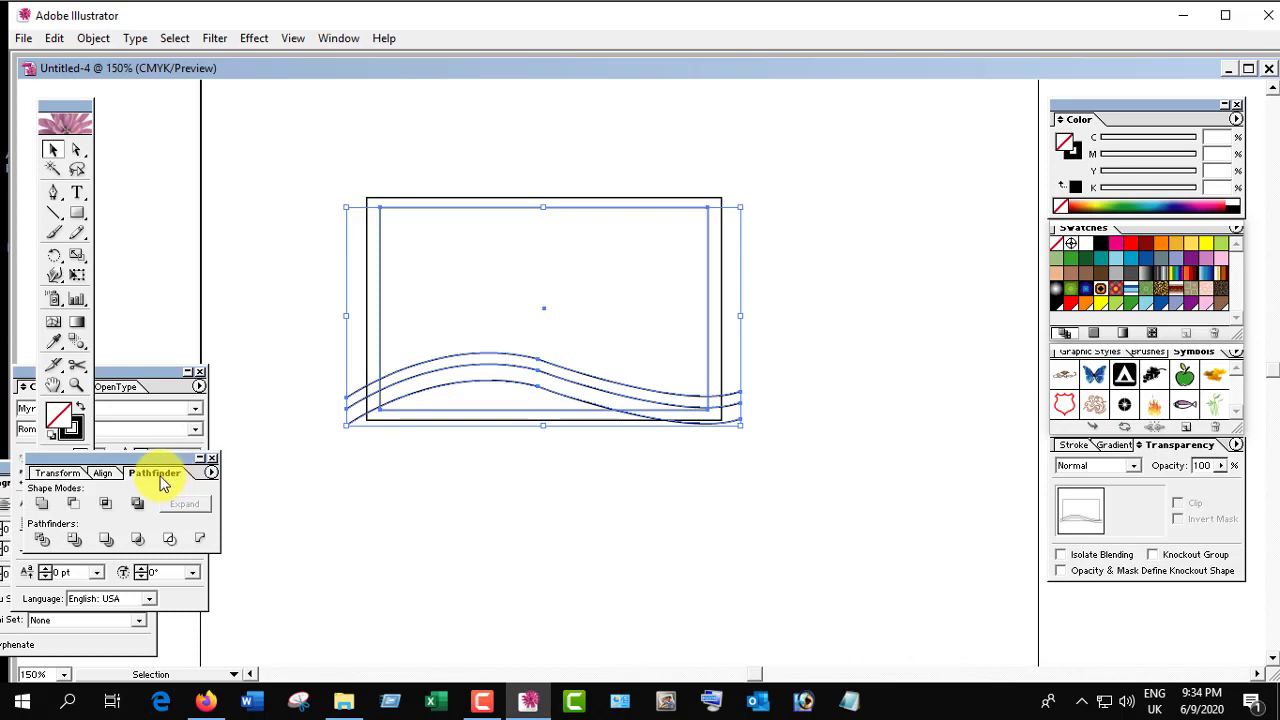
{"action": "left_click", "coordinate": [212, 457]}
{"action": "left_click", "coordinate": [338, 38]}
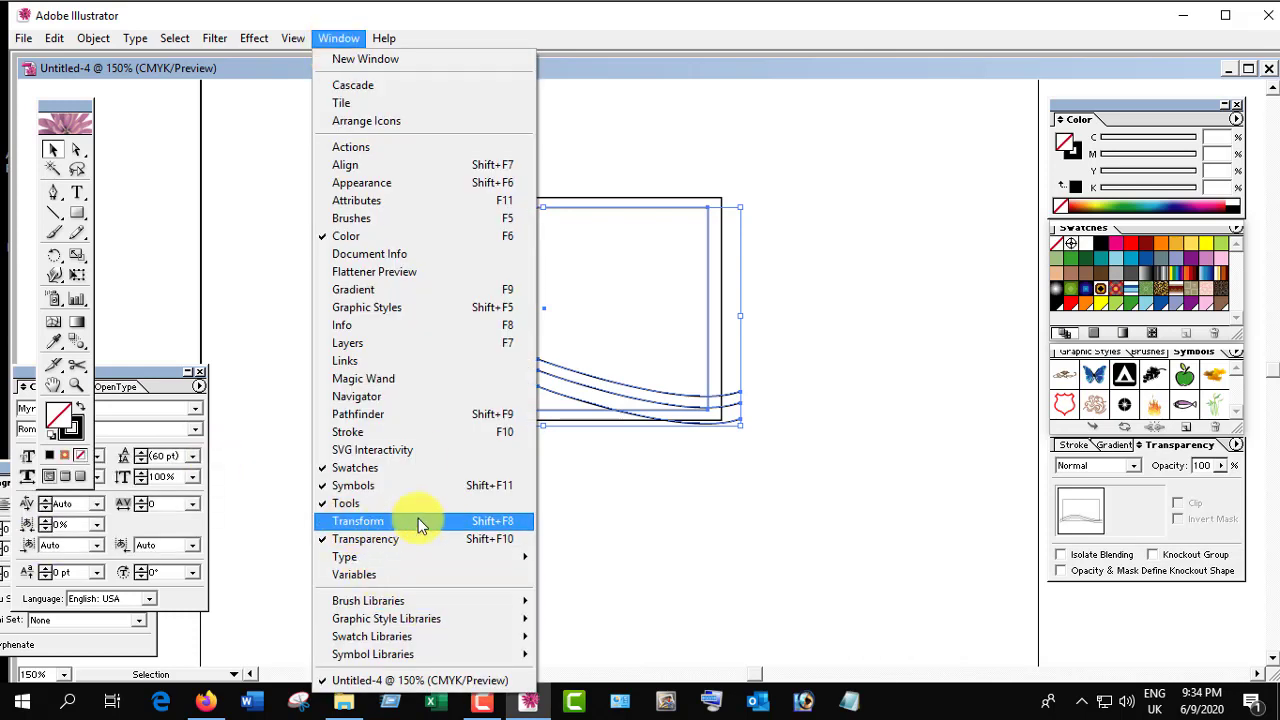
{"action": "key", "text": "shift+F8"}
{"action": "left_click", "coordinate": [165, 474]}
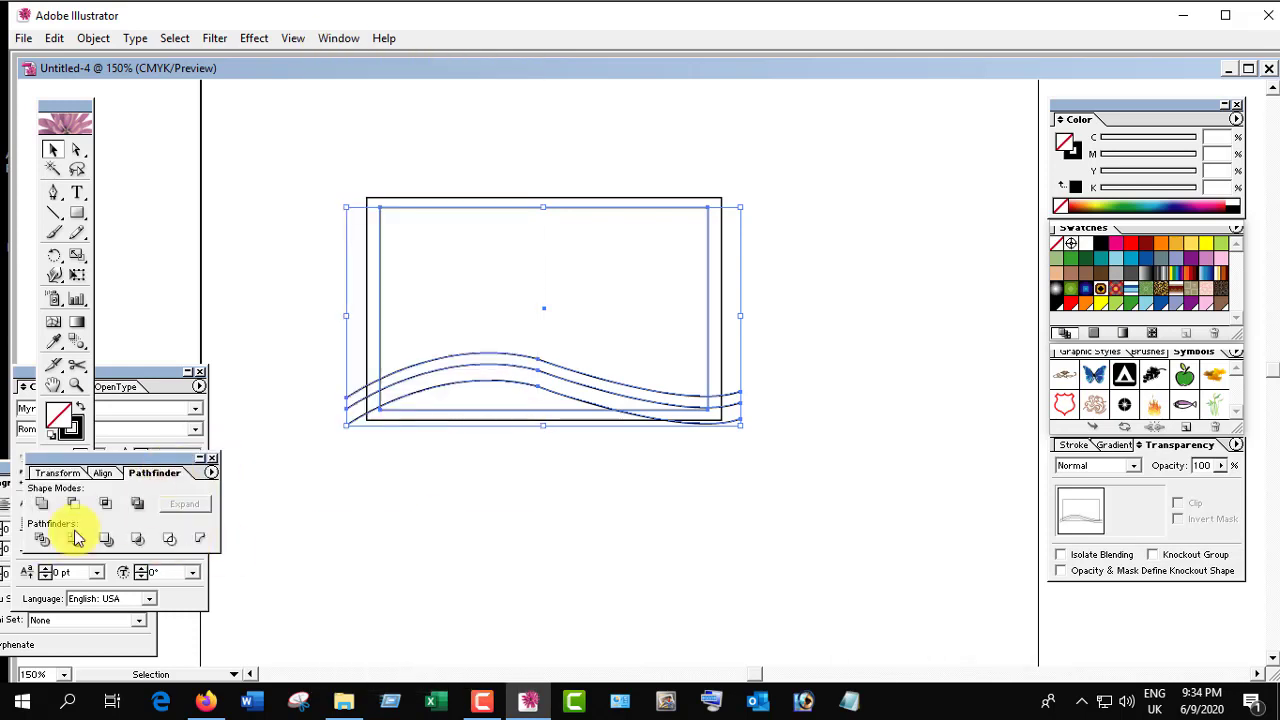
{"action": "left_click", "coordinate": [41, 543]}
{"action": "left_click", "coordinate": [685, 495]}
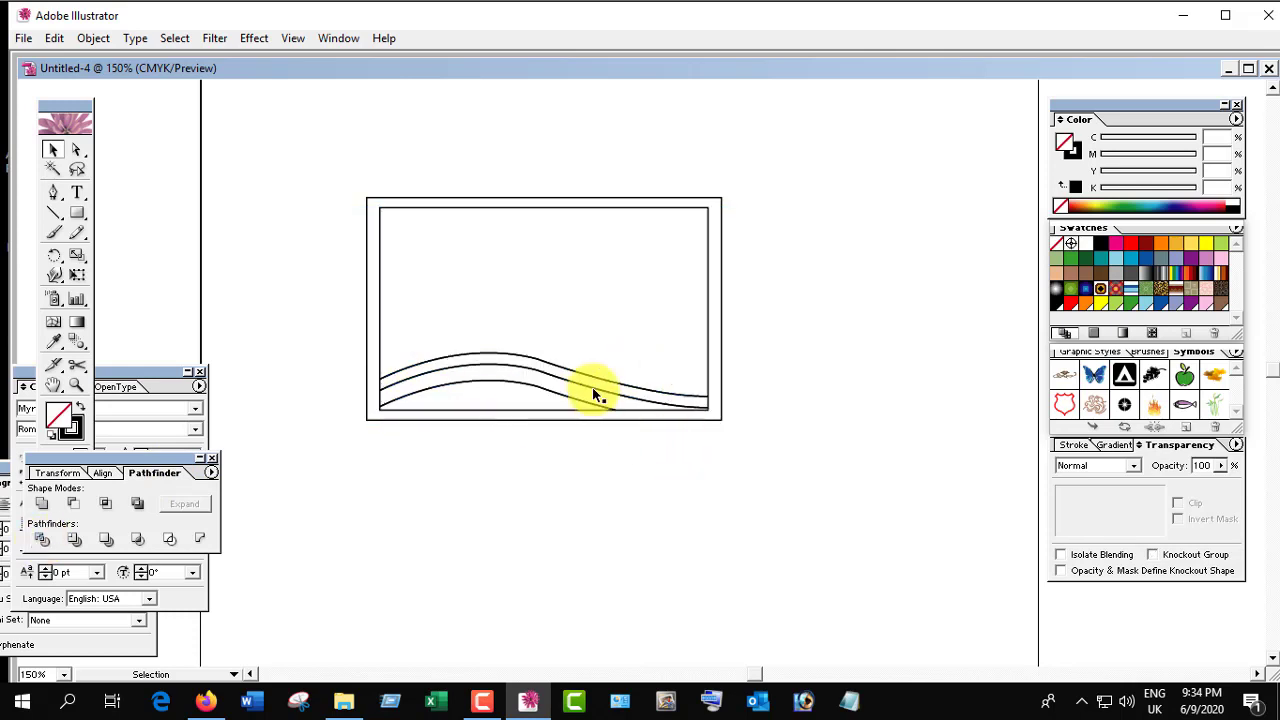
Set the divided wave pieces' stroke to None and zoom back out
{"action": "key", "text": "ctrl+plus"}
{"action": "key", "text": "ctrl+plus"}
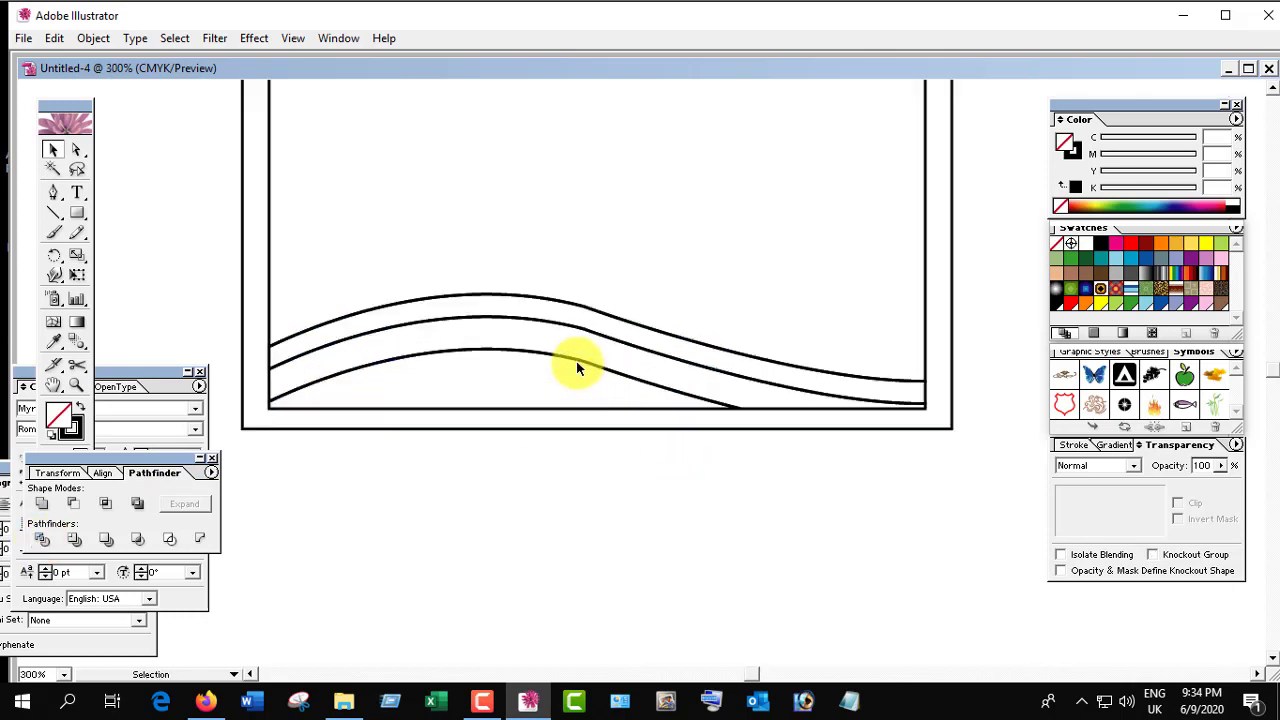
{"action": "left_click", "coordinate": [576, 368]}
{"action": "left_click", "coordinate": [72, 430]}
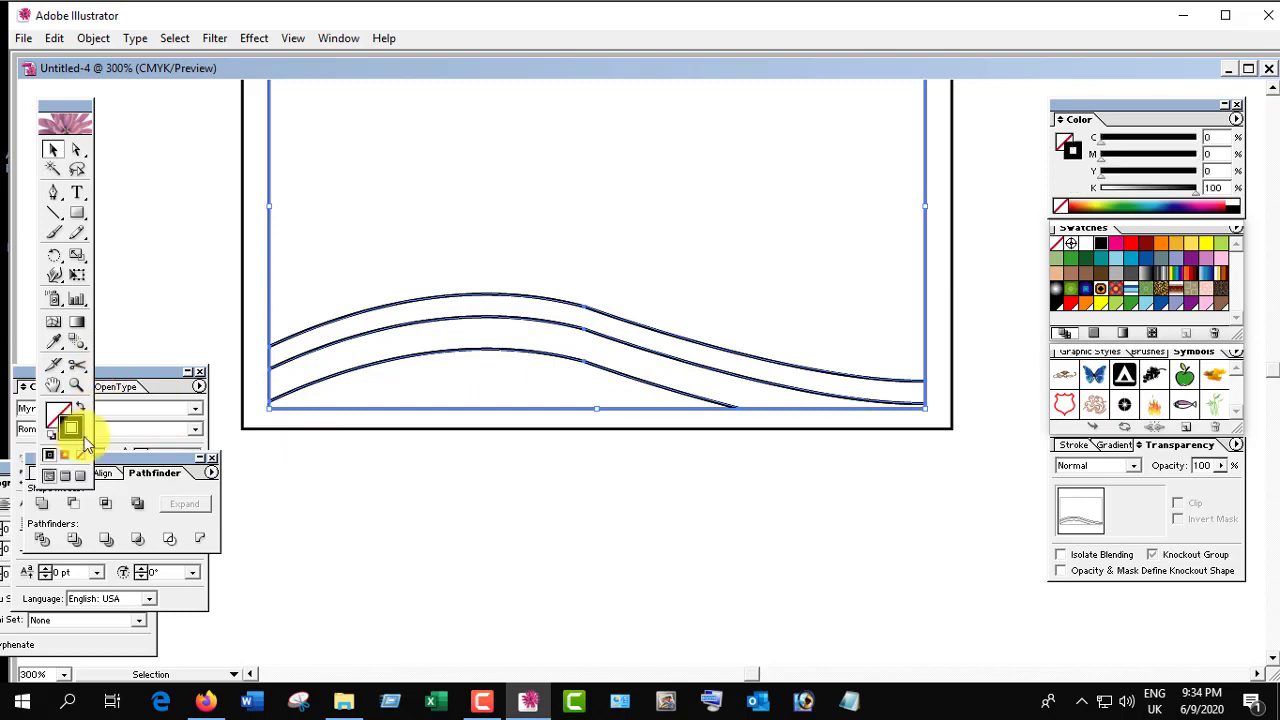
{"action": "left_click", "coordinate": [80, 455]}
{"action": "left_click", "coordinate": [560, 365]}
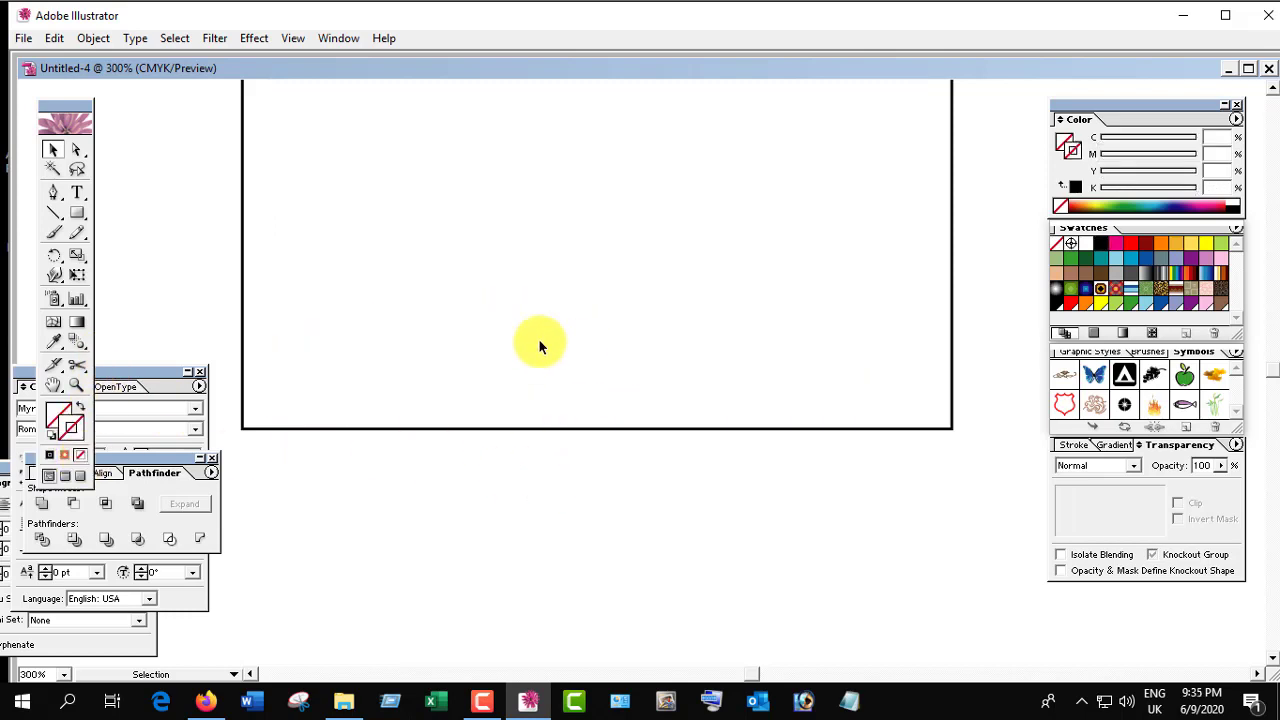
{"action": "key", "text": "ctrl+a"}
{"action": "key", "text": "z"}
{"action": "left_click", "coordinate": [614, 329], "text": "alt"}
{"action": "left_click", "coordinate": [618, 459]}
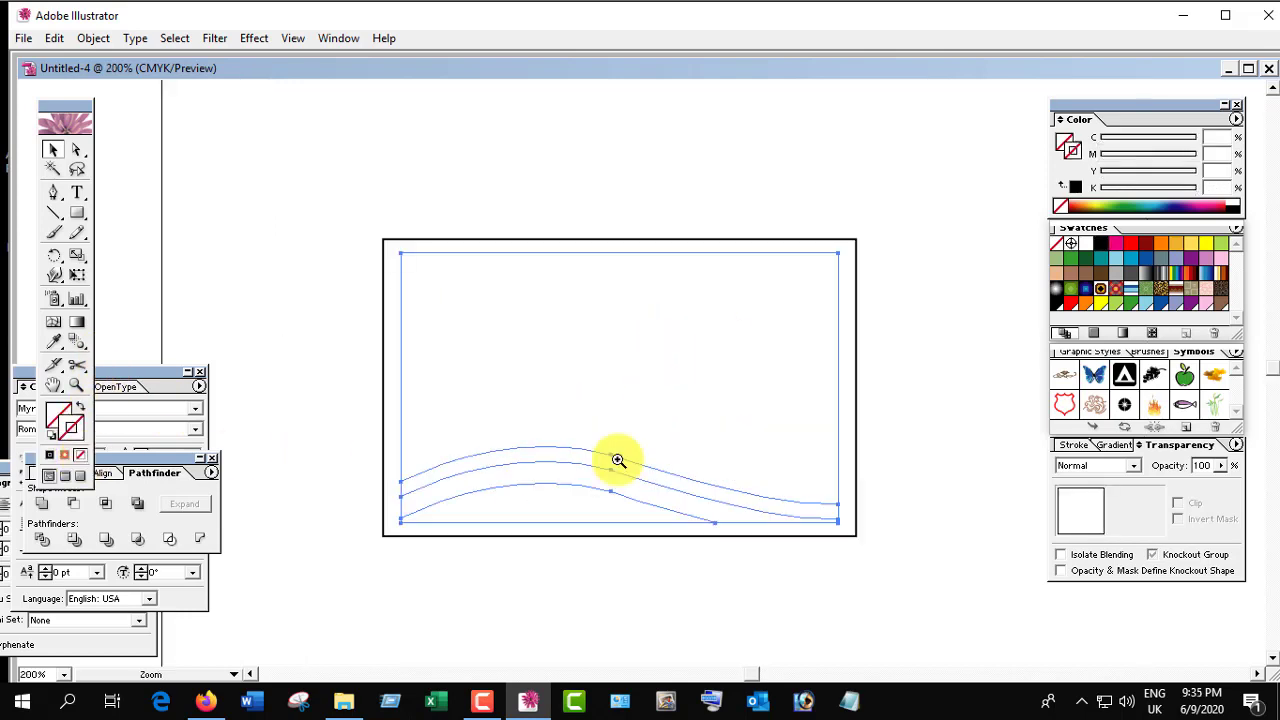
{"action": "left_click", "coordinate": [76, 149]}
Fill the lowest wave band with the orange swatch and no outline
{"action": "left_click", "coordinate": [576, 507]}
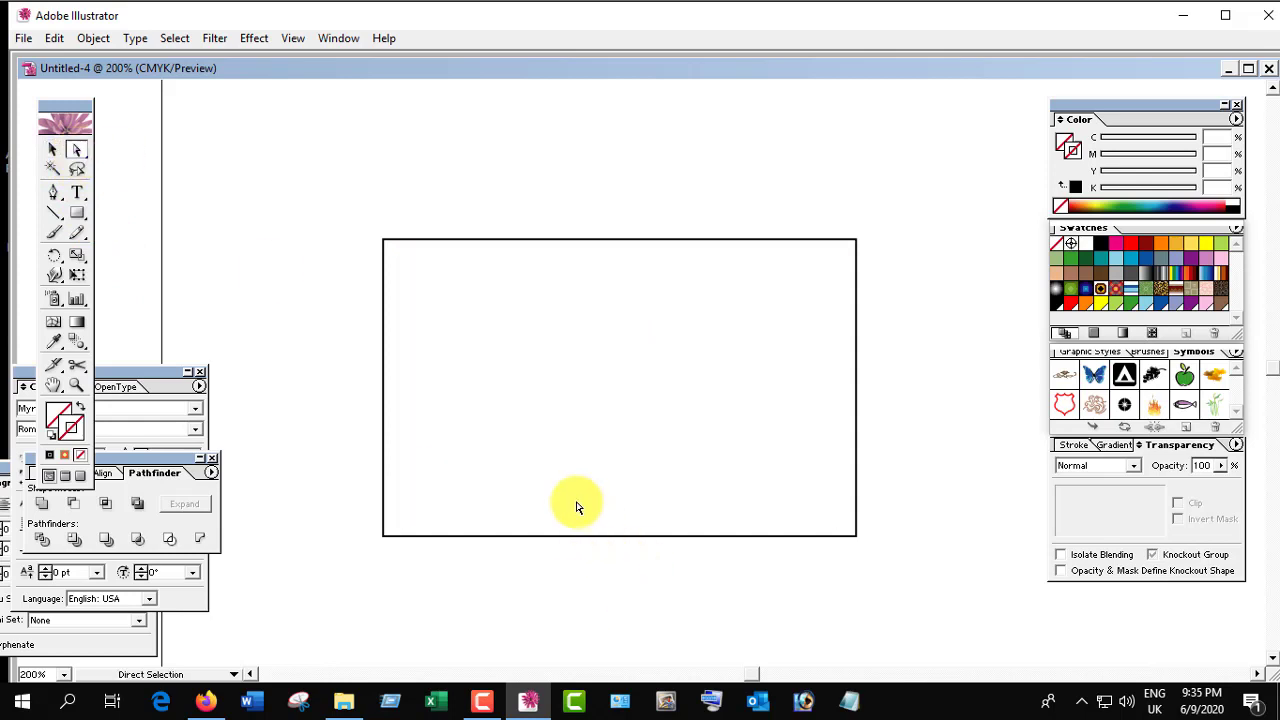
{"action": "left_click", "coordinate": [560, 521]}
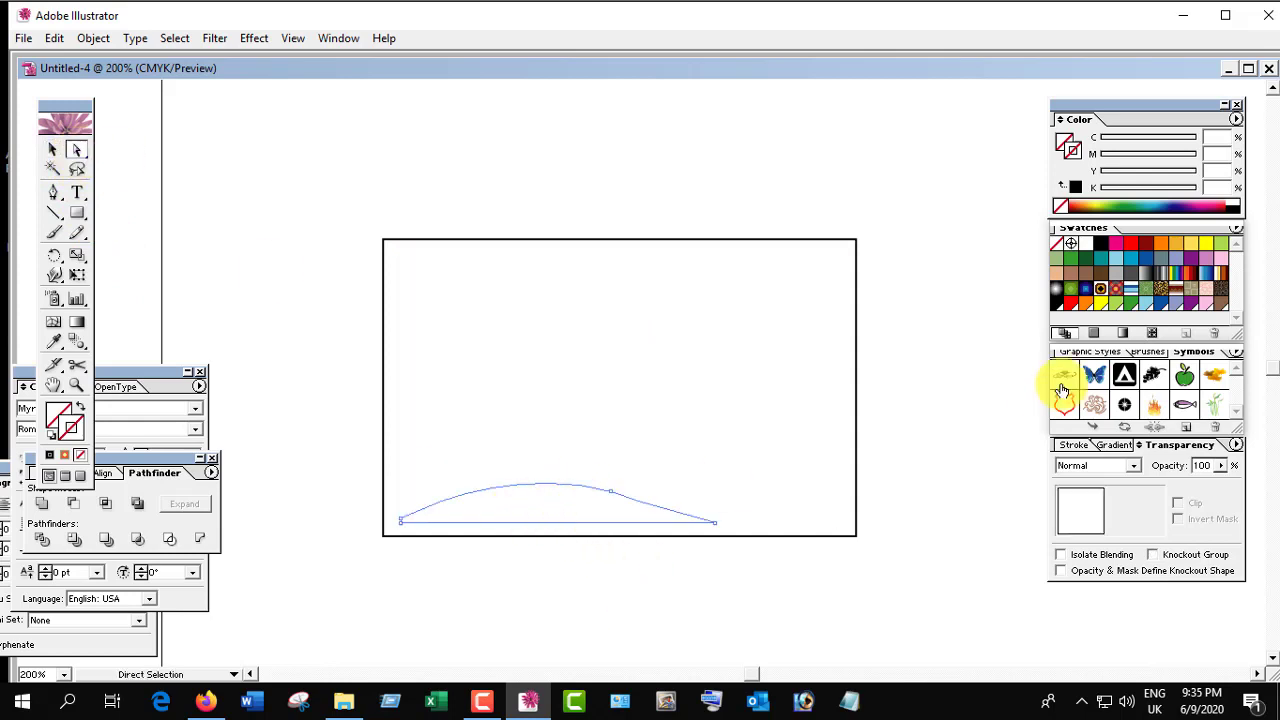
{"action": "left_click", "coordinate": [1162, 247]}
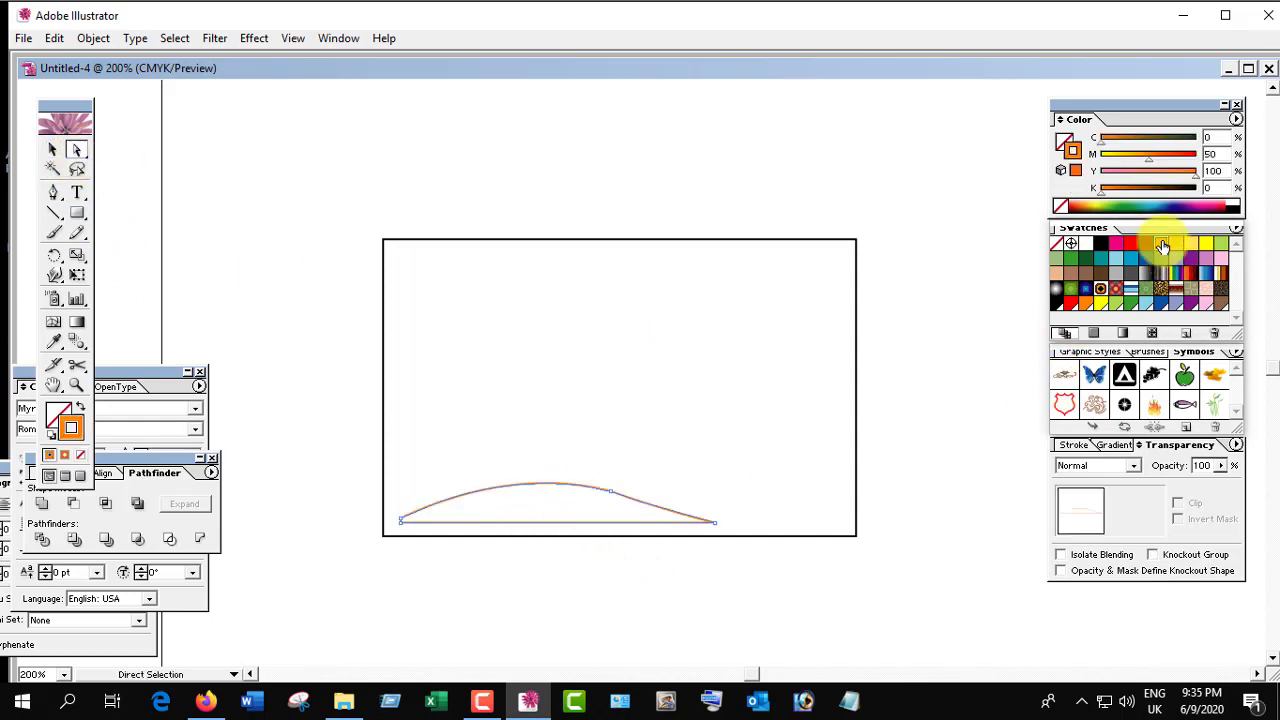
{"action": "left_click", "coordinate": [67, 430]}
{"action": "left_click", "coordinate": [81, 455]}
{"action": "left_click", "coordinate": [57, 414]}
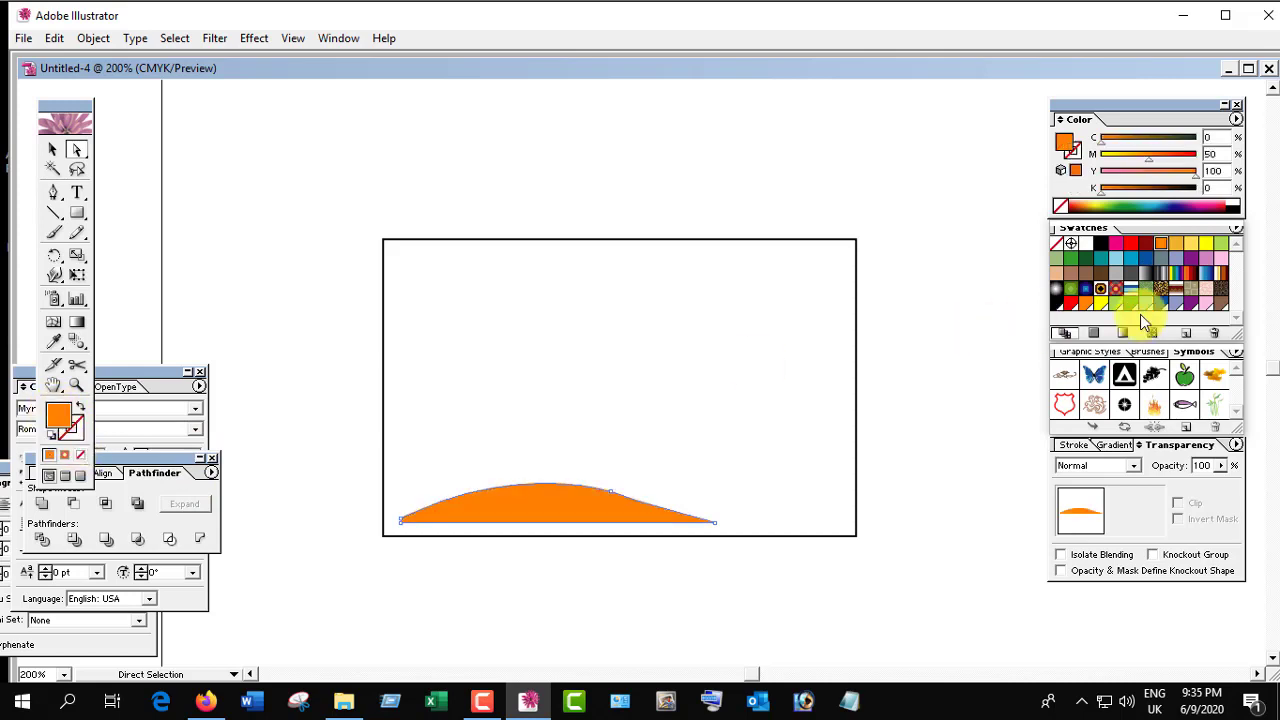
{"action": "left_click", "coordinate": [651, 491]}
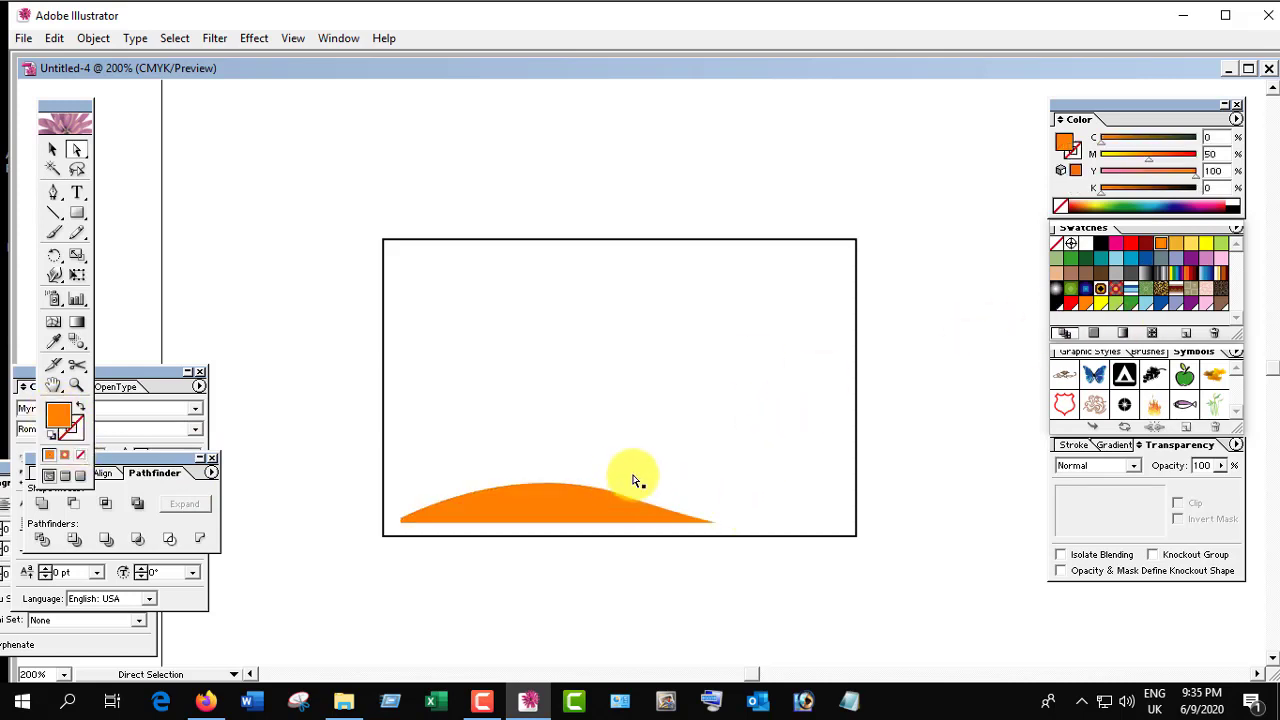
Fill the next band up with a lighter orange, C0 M28 Y100 K0
{"action": "left_click", "coordinate": [737, 518]}
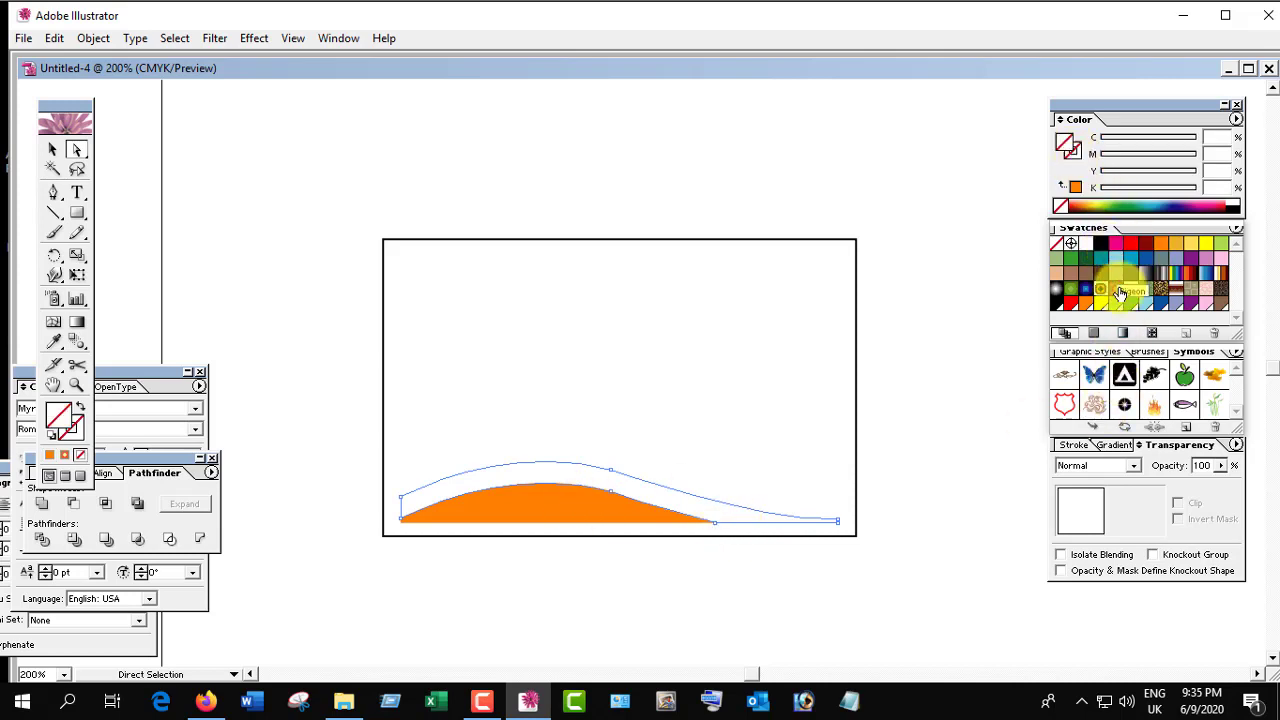
{"action": "left_click", "coordinate": [1160, 244]}
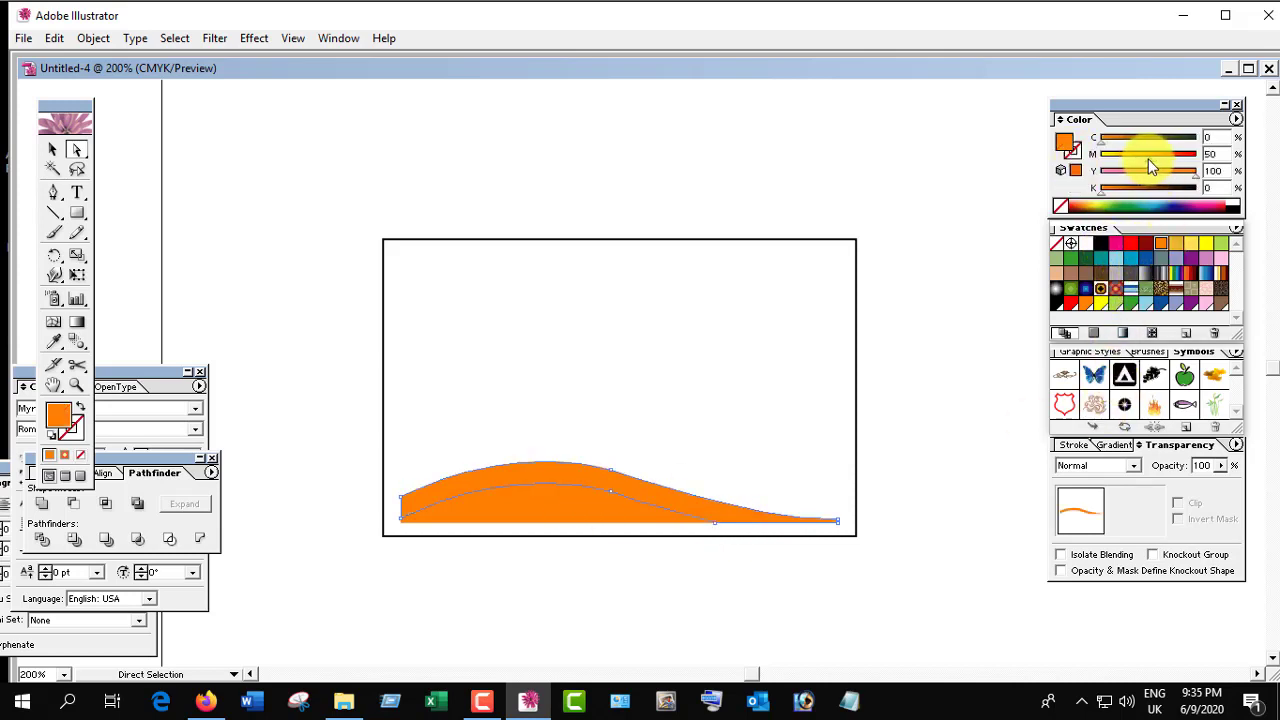
{"action": "left_click_drag", "start_coordinate": [1149, 159], "coordinate": [1127, 157]}
{"action": "left_click", "coordinate": [755, 494]}
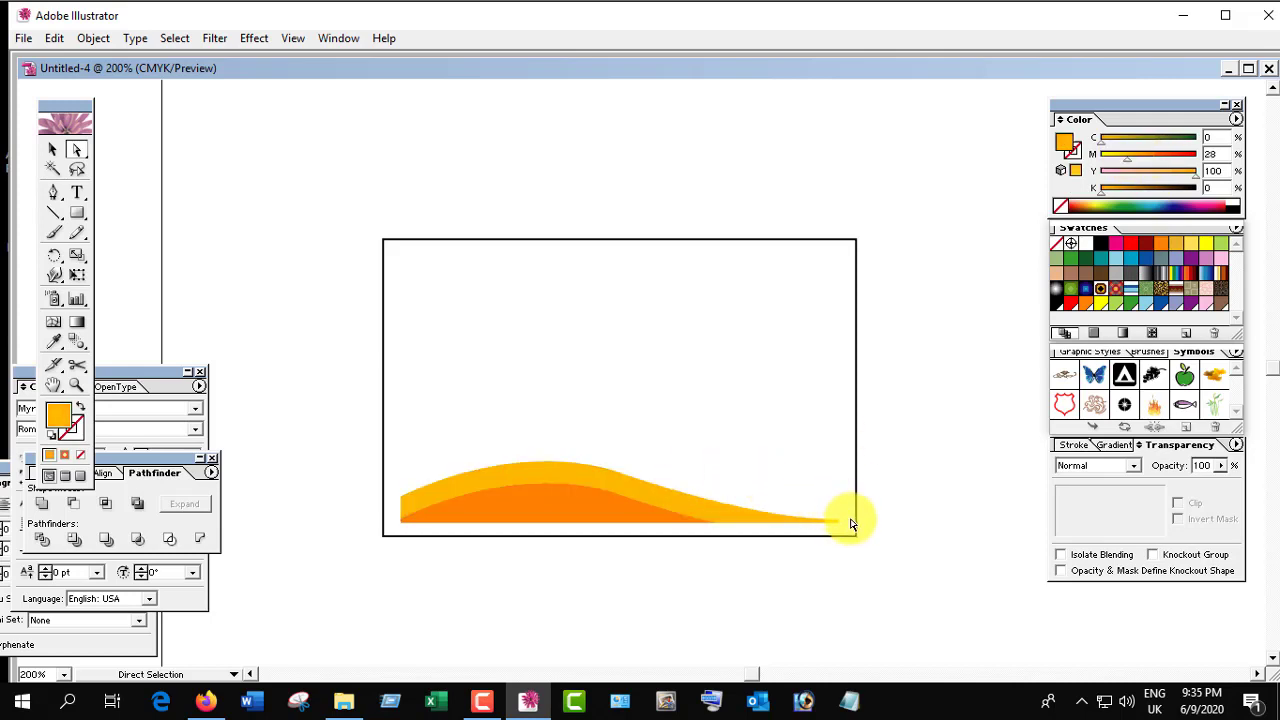
{"action": "left_click_drag", "start_coordinate": [558, 382], "coordinate": [612, 458]}
{"action": "left_click", "coordinate": [667, 493]}
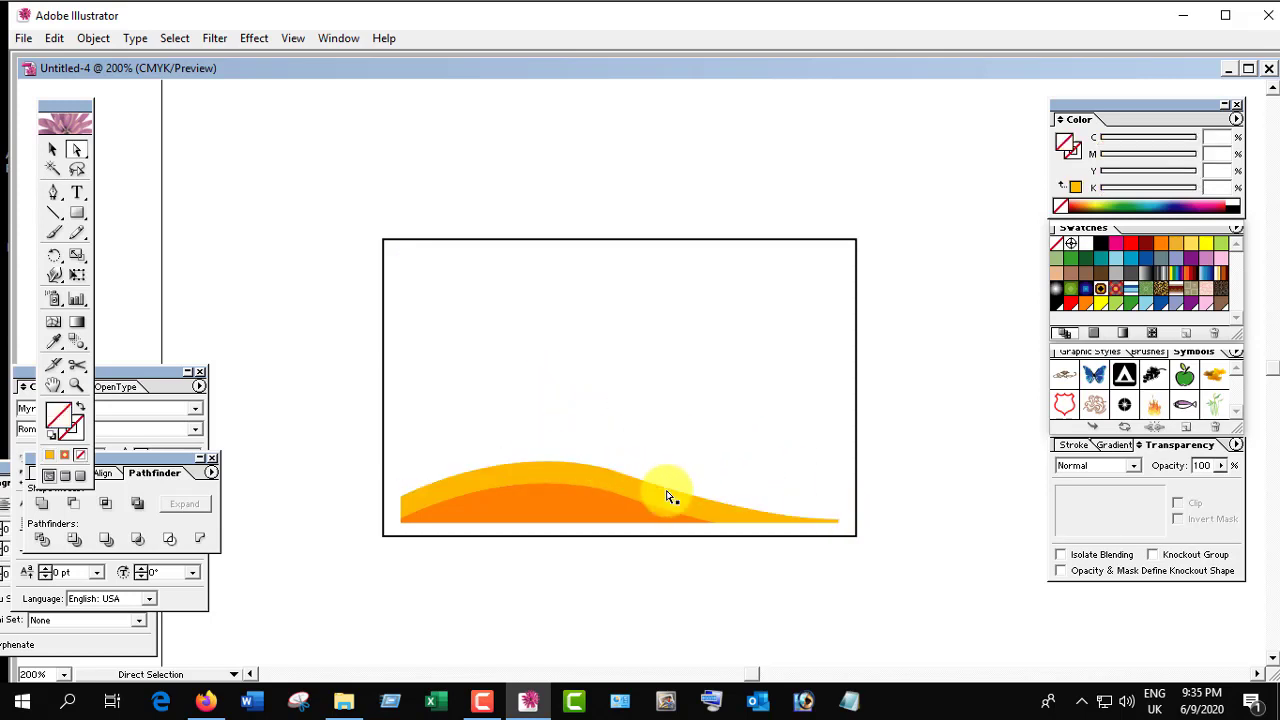
{"action": "left_click", "coordinate": [673, 479]}
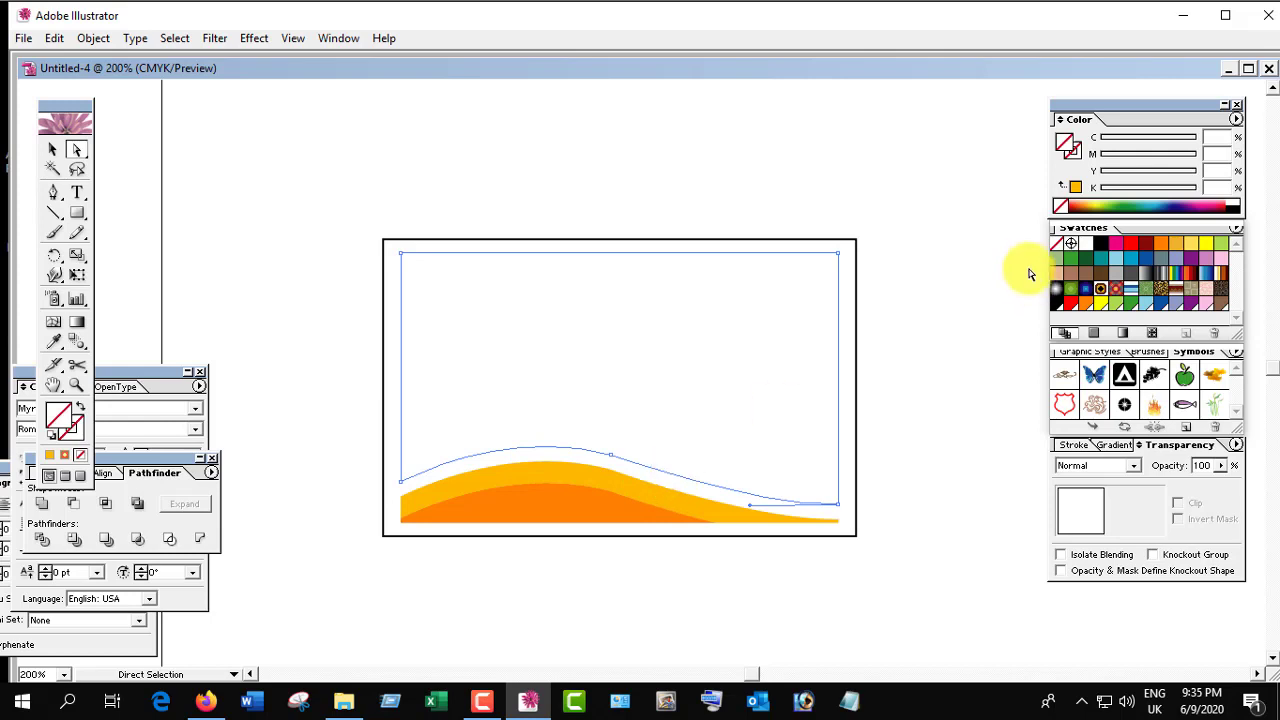
Fill the area above the waves with a linear gradient of pale yellow ends and a near-white middle
{"action": "left_click", "coordinate": [1115, 446]}
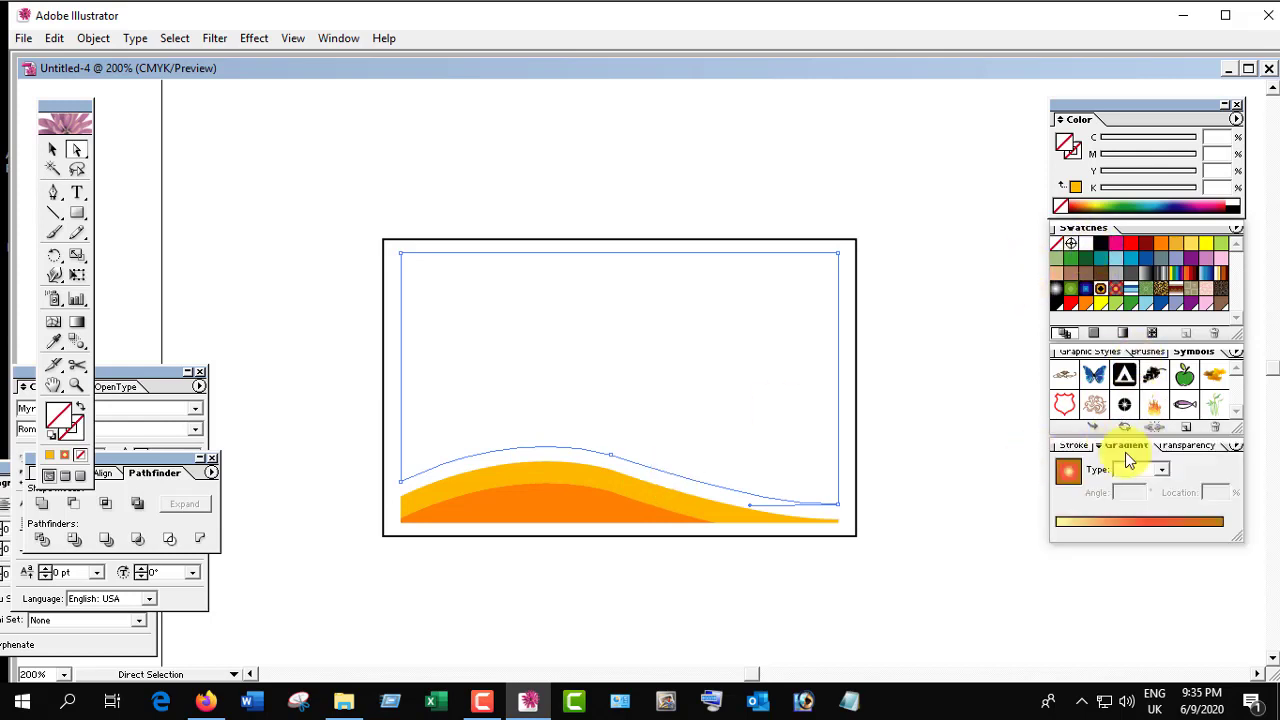
{"action": "left_click", "coordinate": [1143, 522]}
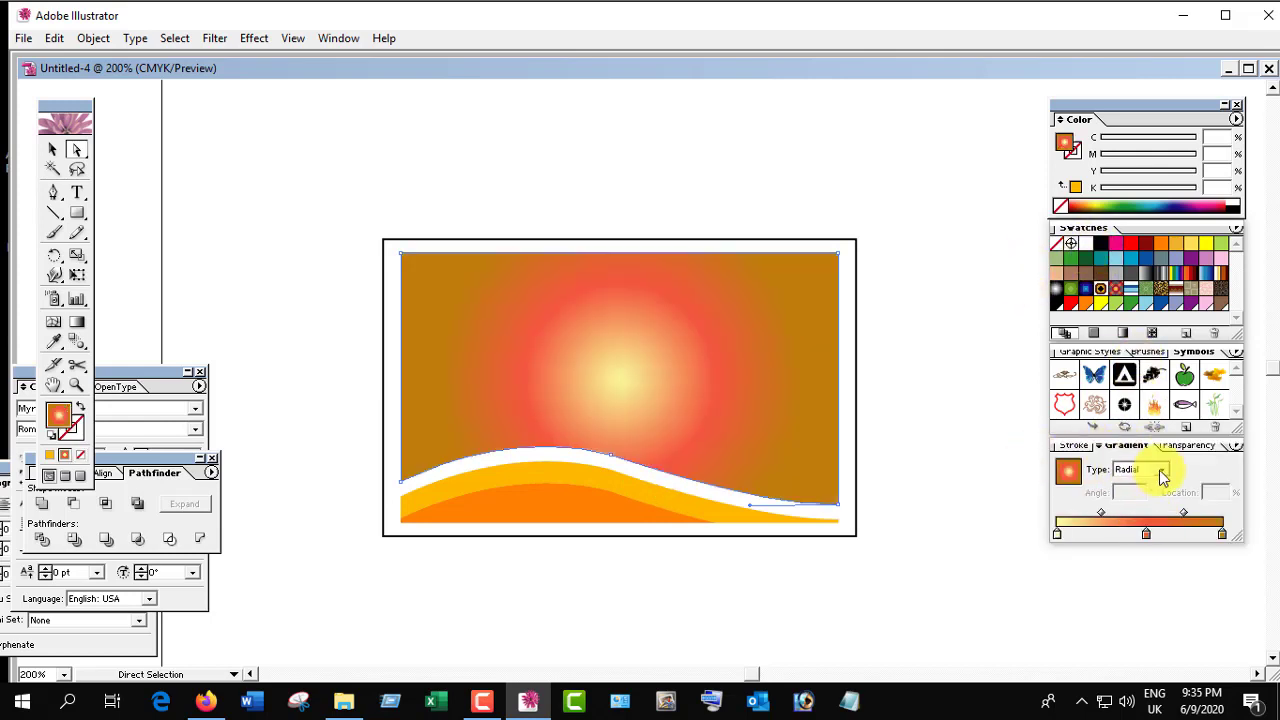
{"action": "left_click", "coordinate": [1160, 469]}
{"action": "left_click", "coordinate": [1135, 484]}
{"action": "left_click", "coordinate": [1220, 534]}
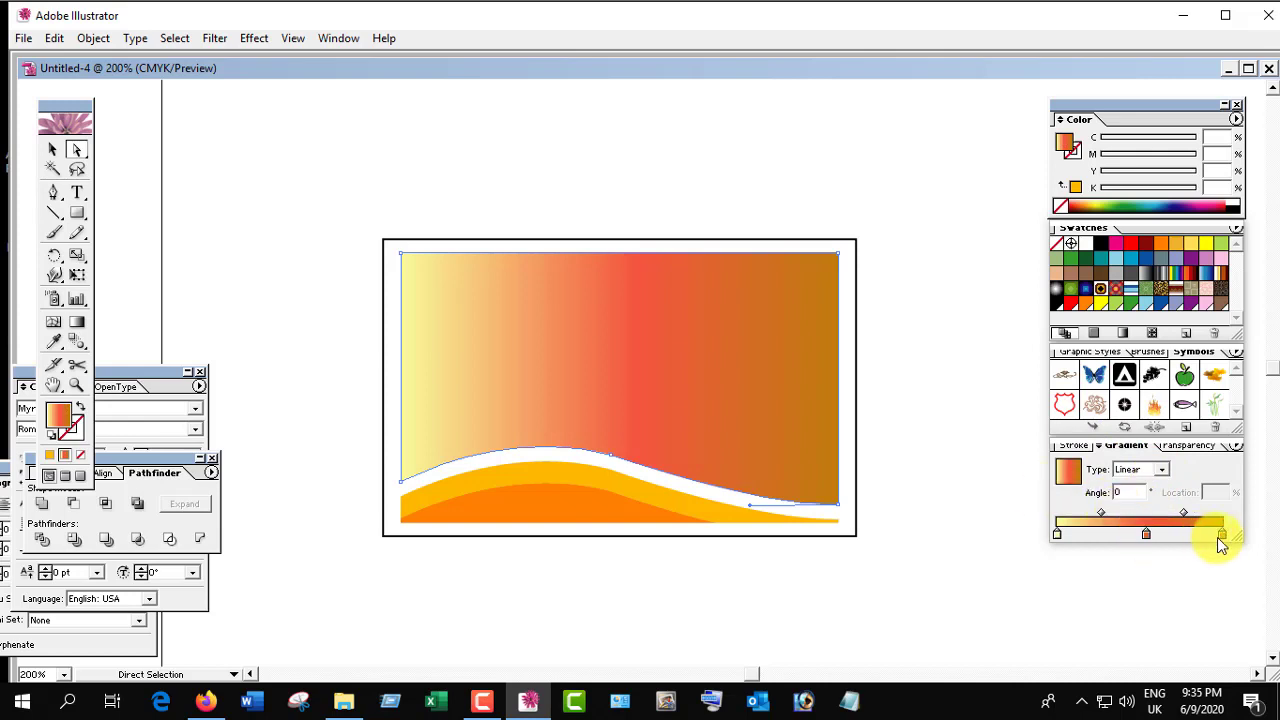
{"action": "mouse_move", "coordinate": [1143, 155]}
{"action": "left_mouse_down"}
{"action": "mouse_move", "coordinate": [1100, 154]}
{"action": "mouse_move", "coordinate": [1100, 140]}
{"action": "left_mouse_up"}
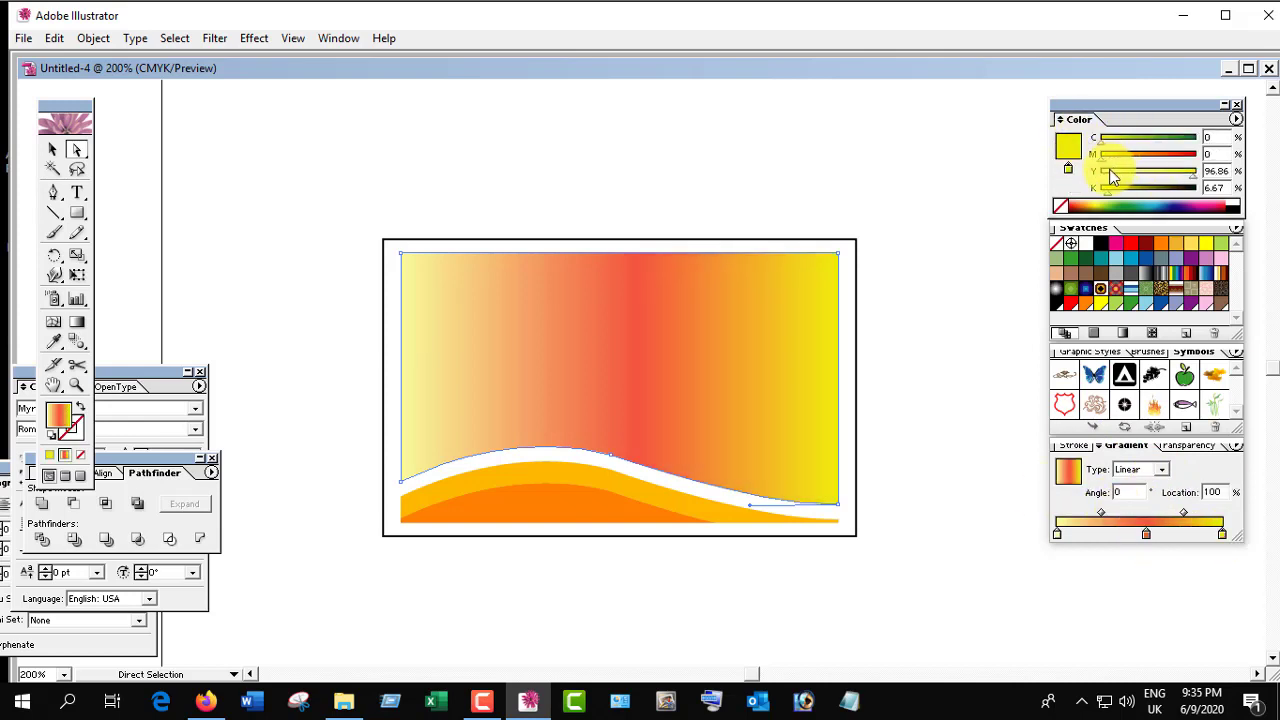
{"action": "left_click_drag", "start_coordinate": [1190, 174], "coordinate": [1130, 182]}
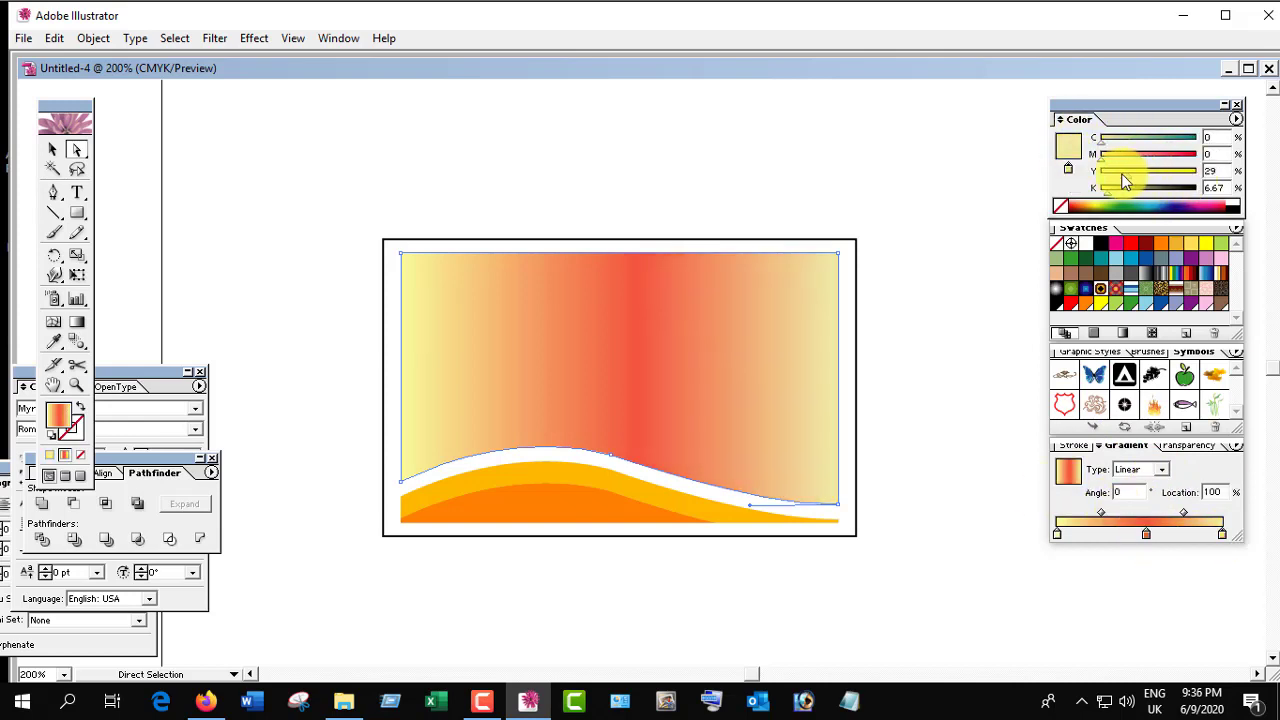
{"action": "left_click", "coordinate": [1146, 533]}
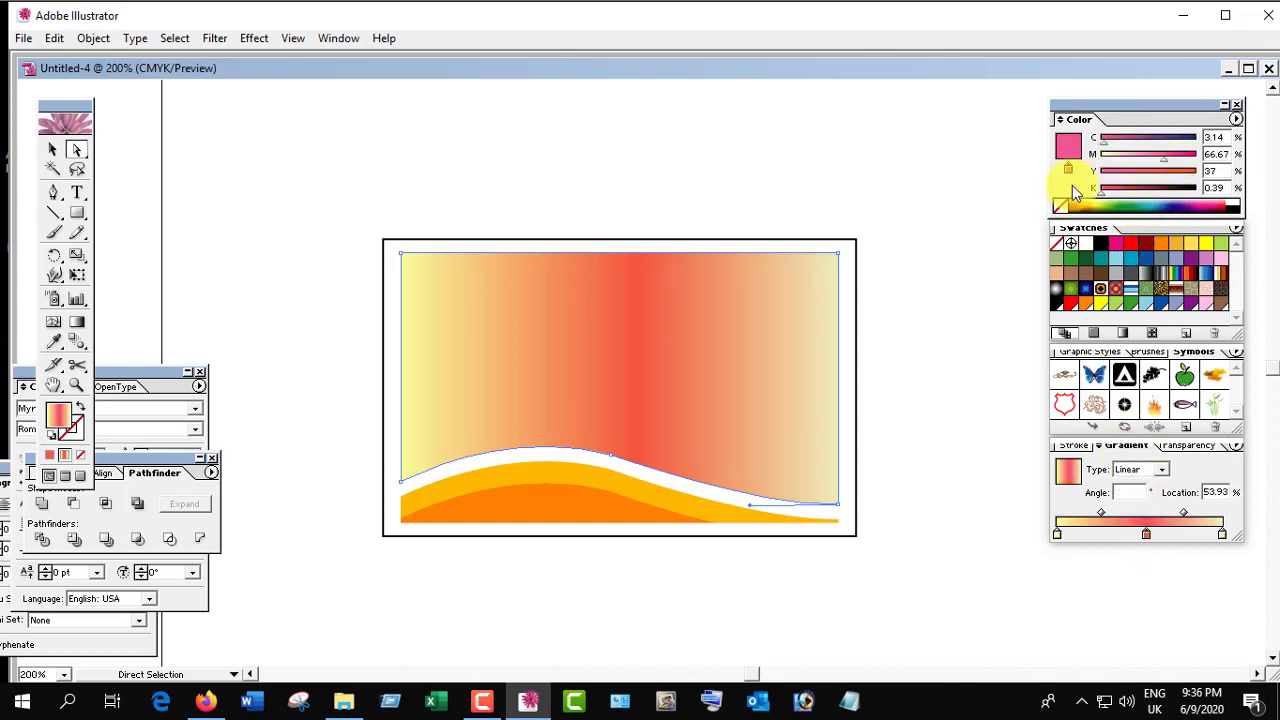
{"action": "mouse_move", "coordinate": [1161, 176]}
{"action": "left_mouse_down"}
{"action": "mouse_move", "coordinate": [1098, 176]}
{"action": "mouse_move", "coordinate": [1097, 148]}
{"action": "mouse_move", "coordinate": [1118, 174]}
{"action": "left_mouse_up"}
{"action": "left_click", "coordinate": [1057, 534]}
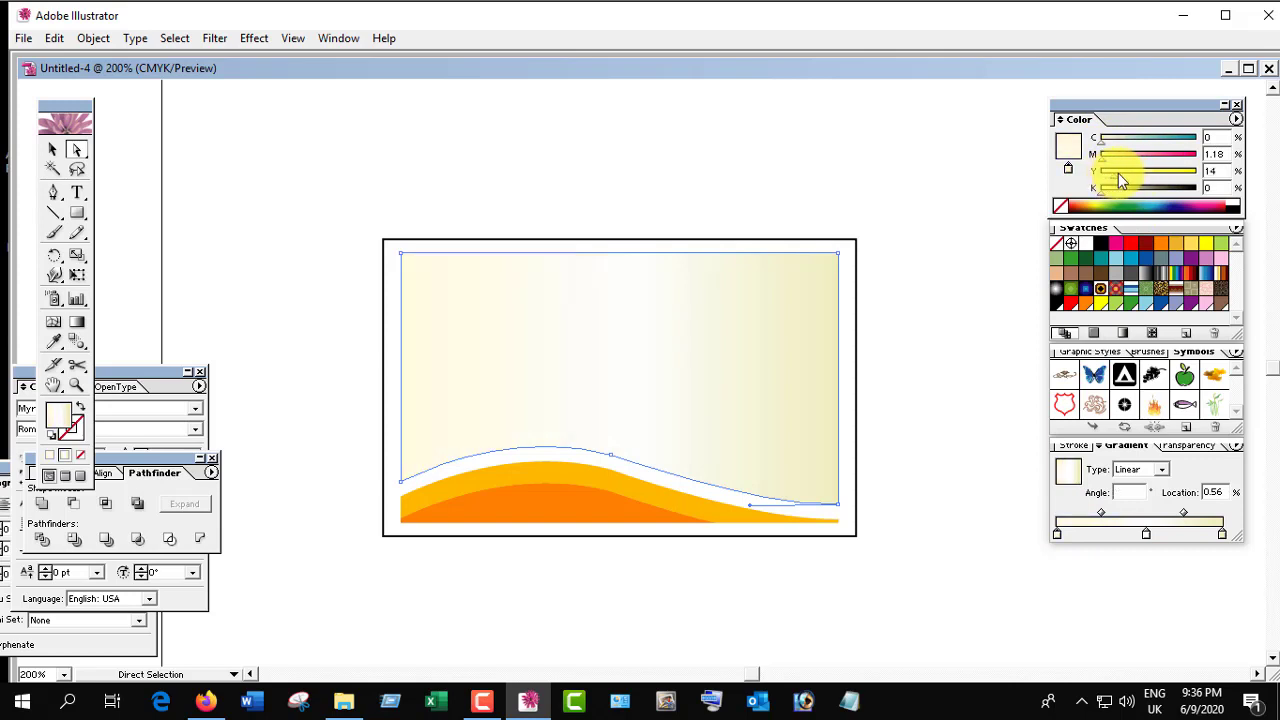
{"action": "left_click", "coordinate": [922, 460]}
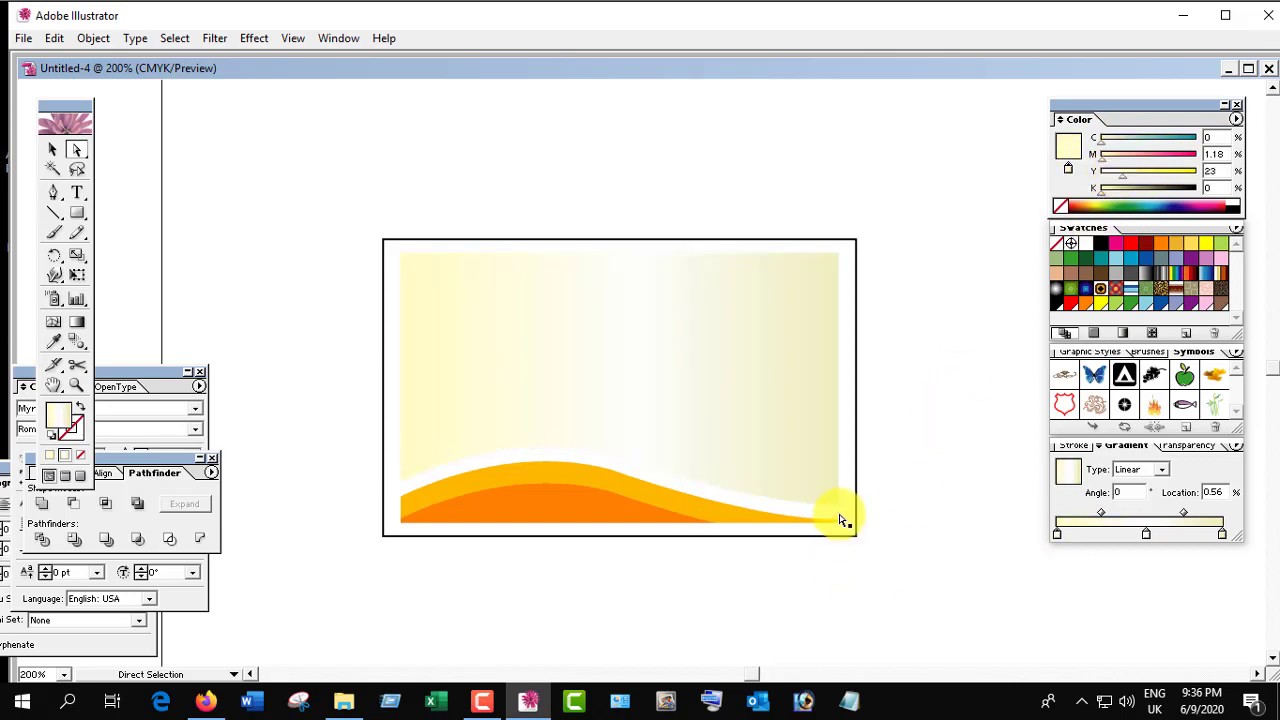
Fill the top wave band bright yellow (C0 M6 Y100 K0) and check it zoomed
{"action": "left_click", "coordinate": [837, 512]}
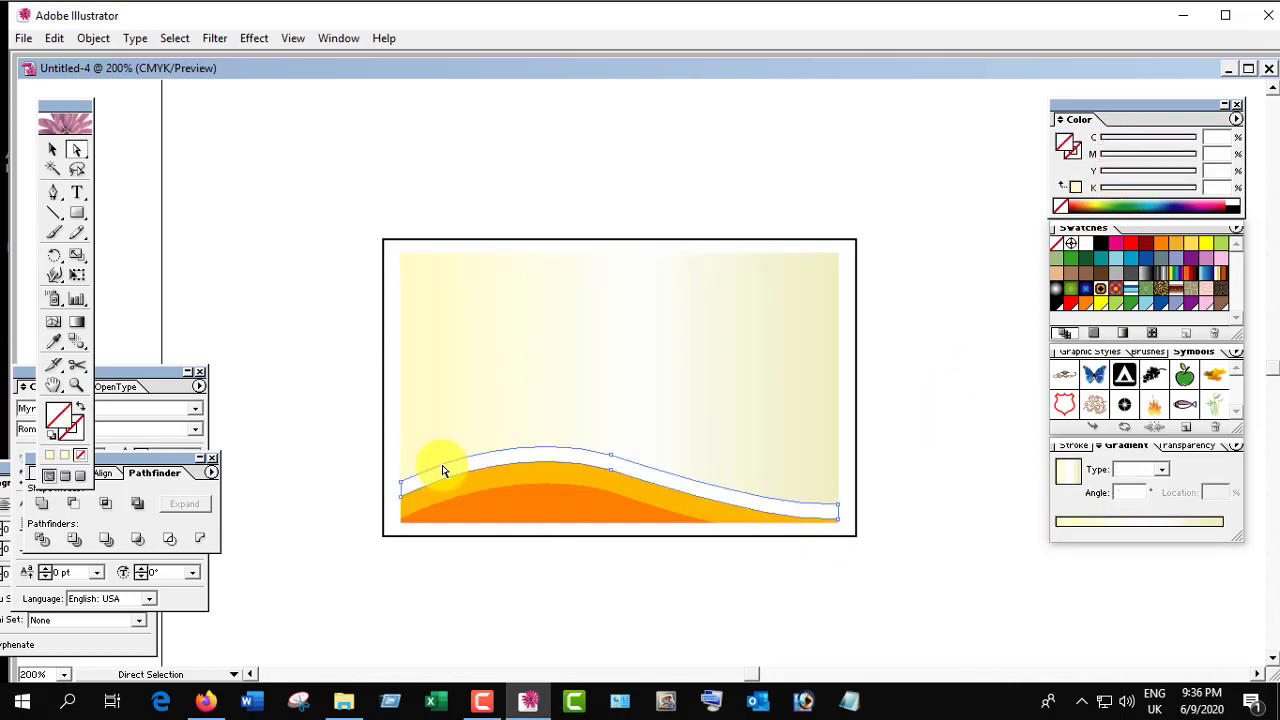
{"action": "left_click", "coordinate": [1160, 245]}
{"action": "left_click_drag", "start_coordinate": [1146, 155], "coordinate": [1106, 162]}
{"action": "left_click", "coordinate": [960, 423]}
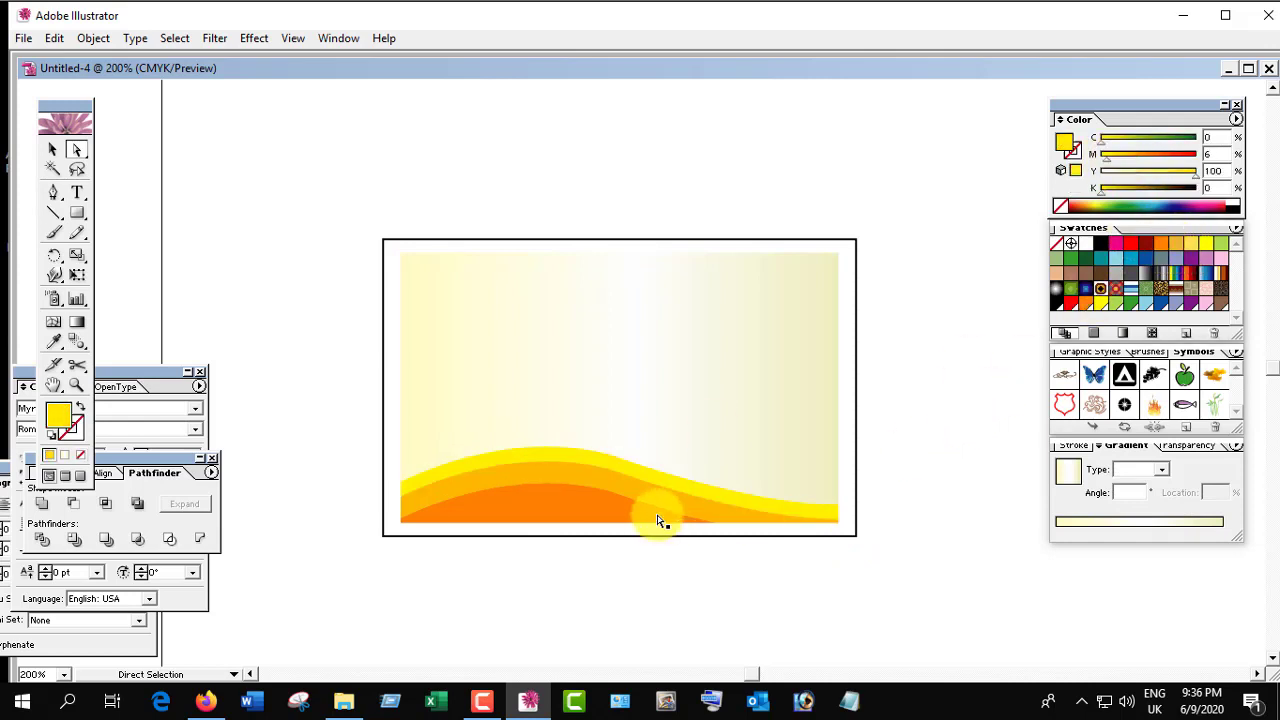
{"action": "left_click", "coordinate": [670, 455], "text": "ctrl"}
{"action": "left_click", "coordinate": [651, 385], "text": "ctrl+alt"}
{"action": "left_click", "coordinate": [631, 362], "text": "ctrl"}
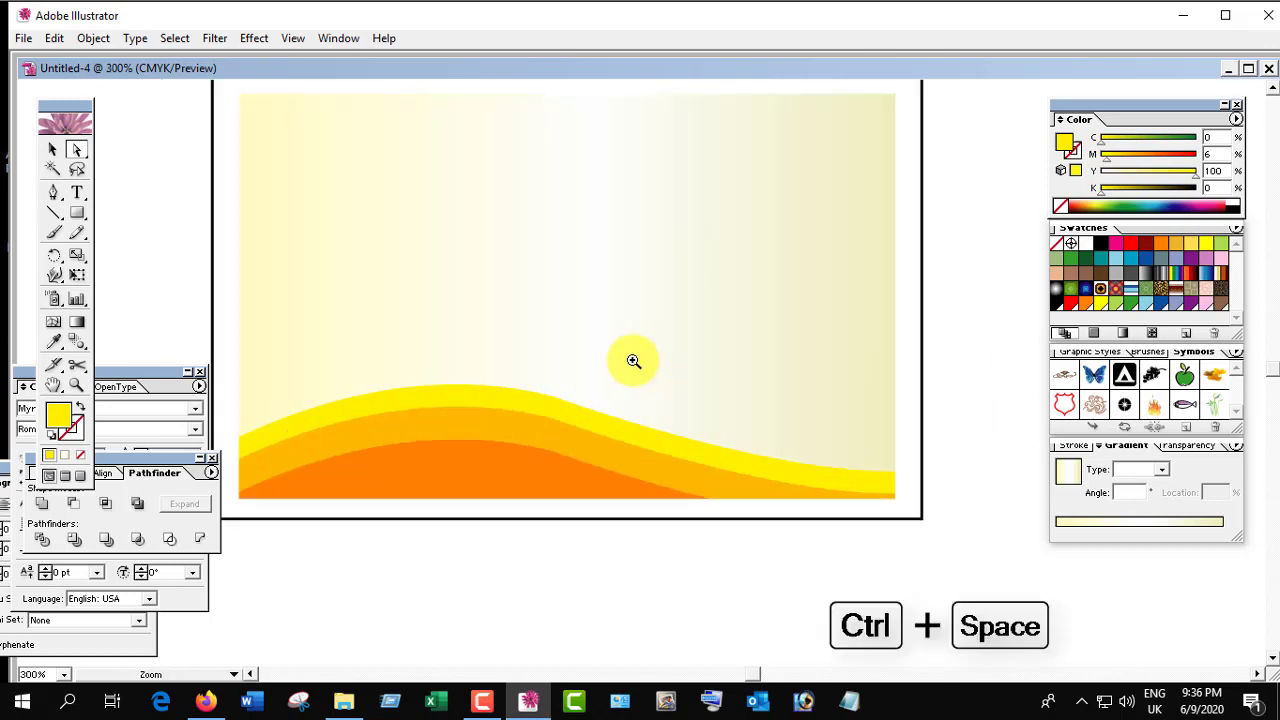
{"action": "left_click", "coordinate": [627, 367], "text": "ctrl+alt"}
{"action": "left_click", "coordinate": [627, 367], "text": "ctrl+alt"}
{"action": "left_click", "coordinate": [651, 380], "text": "ctrl"}
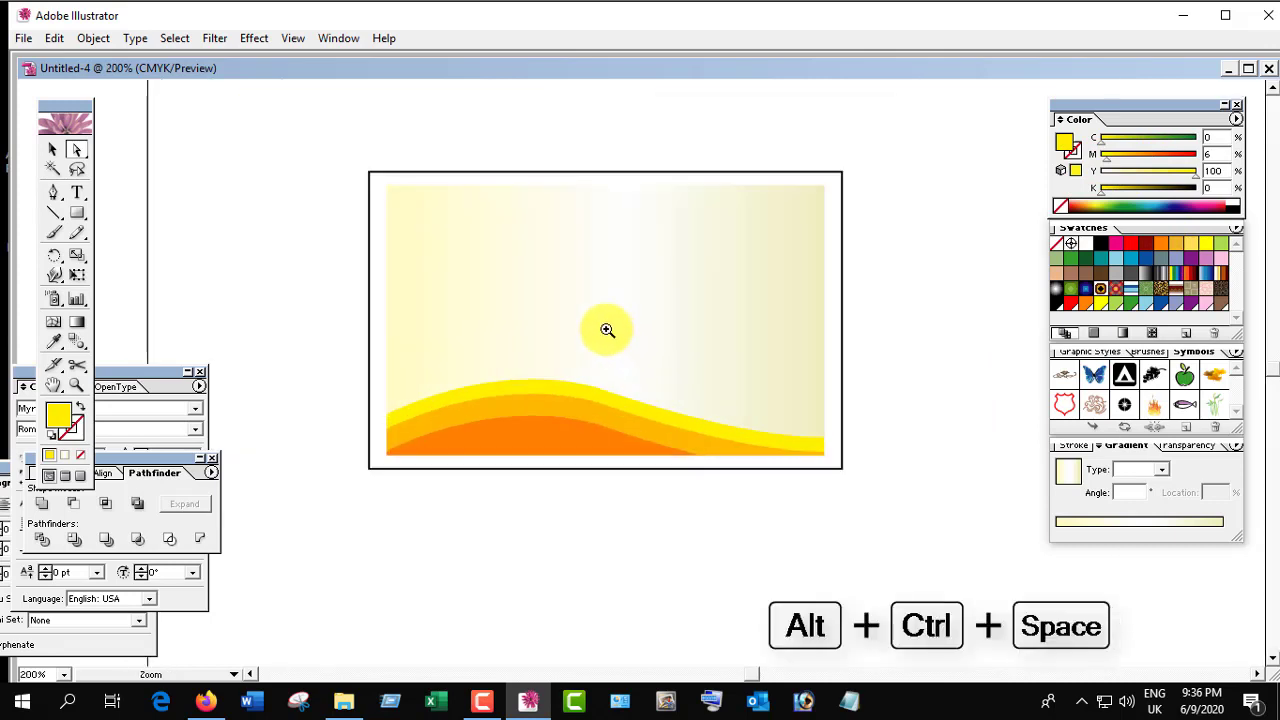
{"action": "left_click", "coordinate": [603, 333], "text": "ctrl"}
{"action": "left_click_drag", "start_coordinate": [603, 333], "coordinate": [574, 363]}
{"action": "left_click", "coordinate": [640, 350], "text": "ctrl+alt"}
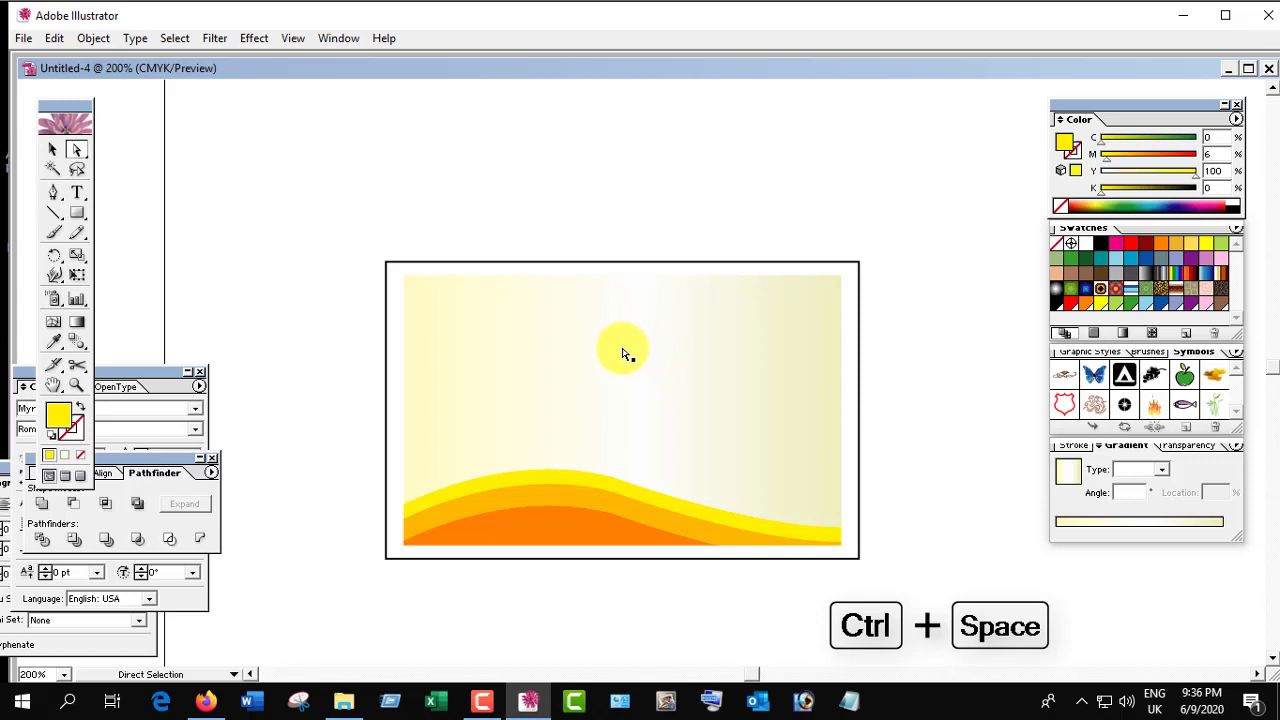
Draw a wide header bar across the card top, filled orange C0 M50 Y100 K0
{"action": "left_click", "coordinate": [623, 346]}
{"action": "left_click", "coordinate": [77, 213]}
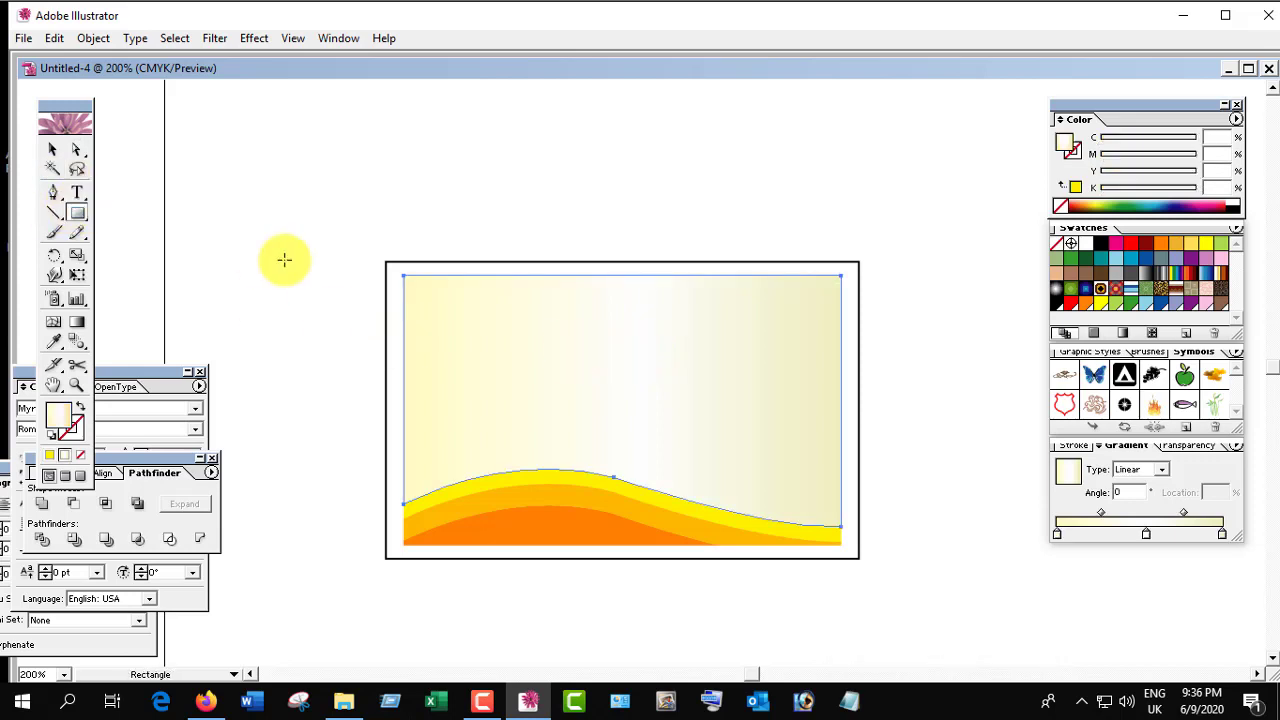
{"action": "left_click", "coordinate": [589, 314], "text": "ctrl"}
{"action": "left_click_drag", "start_coordinate": [568, 344], "coordinate": [470, 278]}
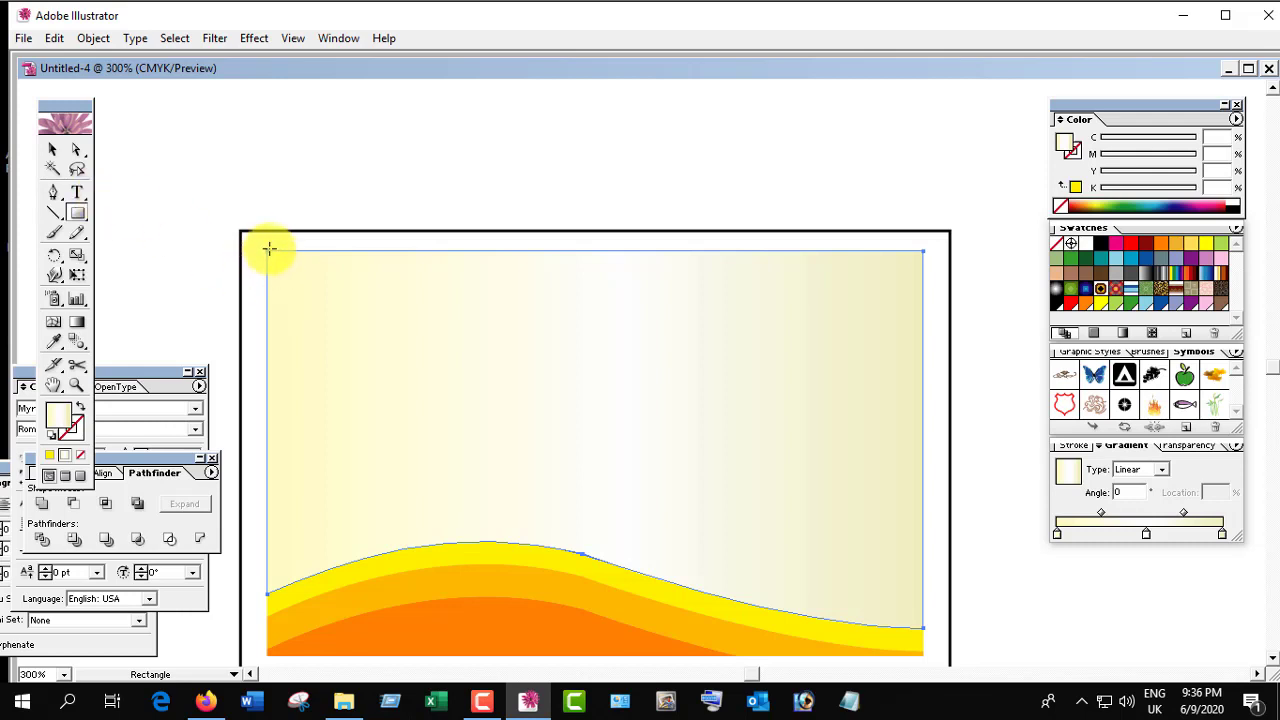
{"action": "left_click_drag", "start_coordinate": [268, 252], "coordinate": [922, 291]}
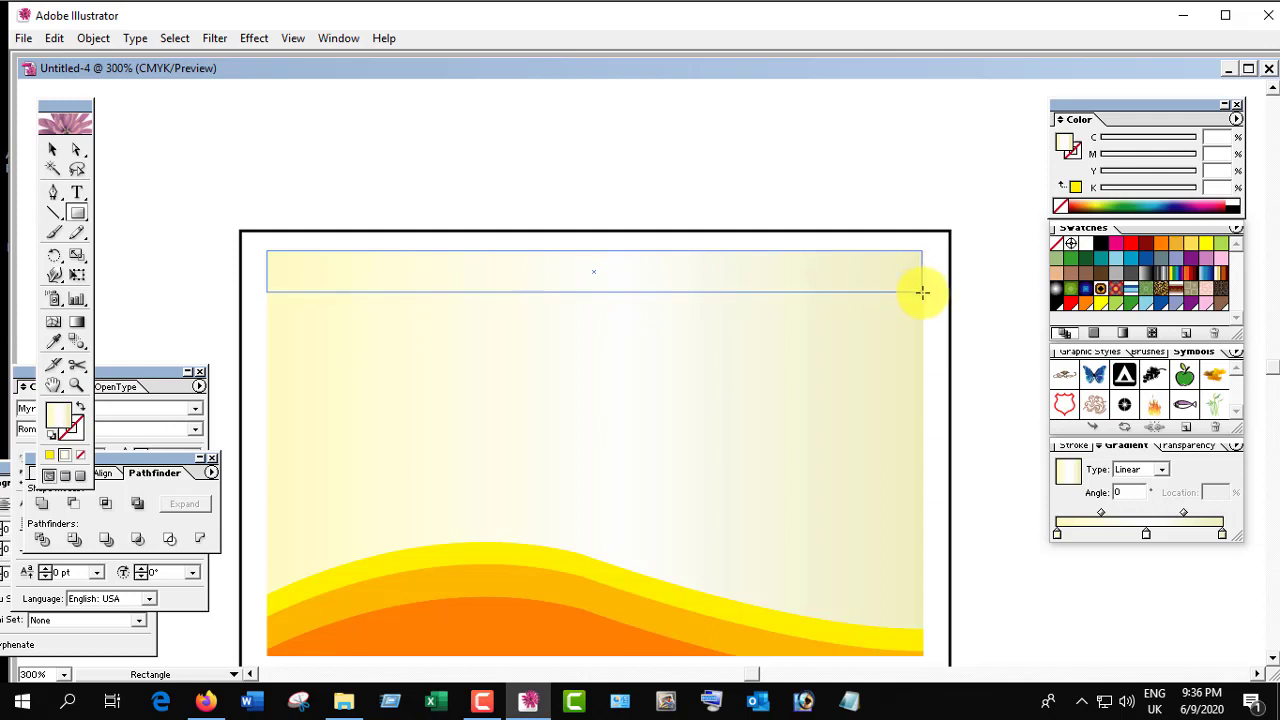
{"action": "left_click", "coordinate": [52, 149]}
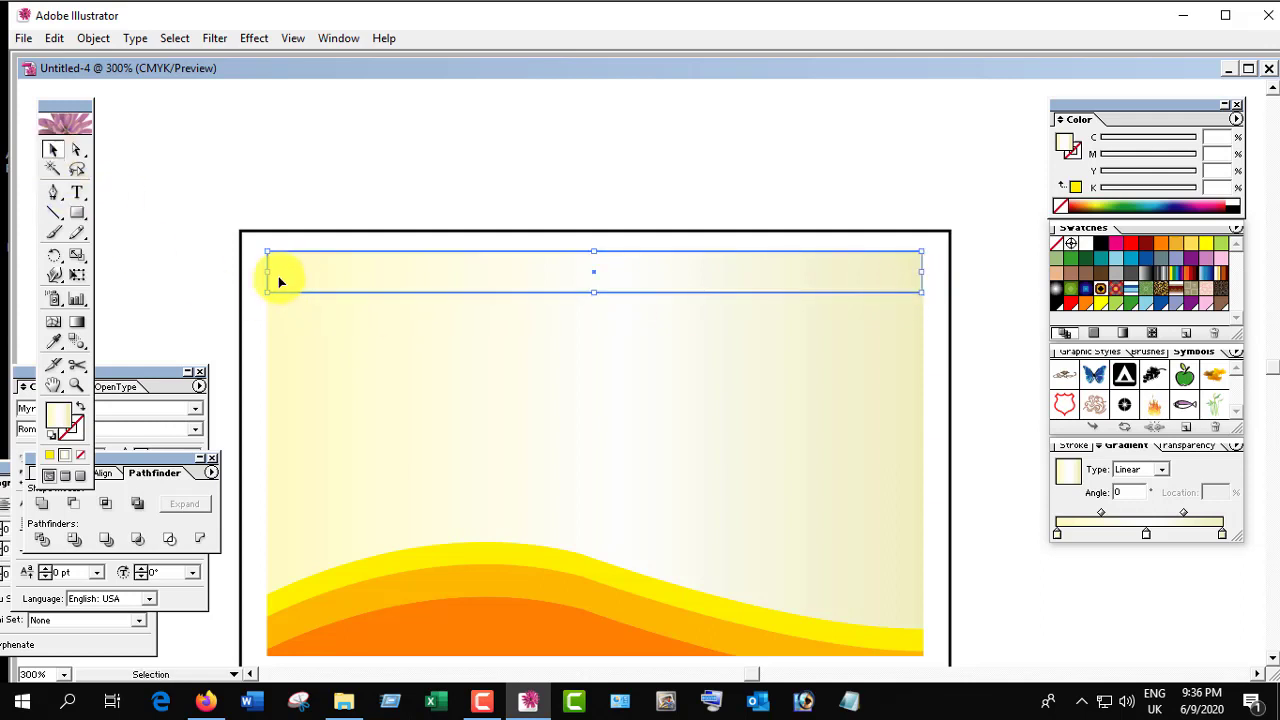
{"action": "left_click", "coordinate": [1160, 243]}
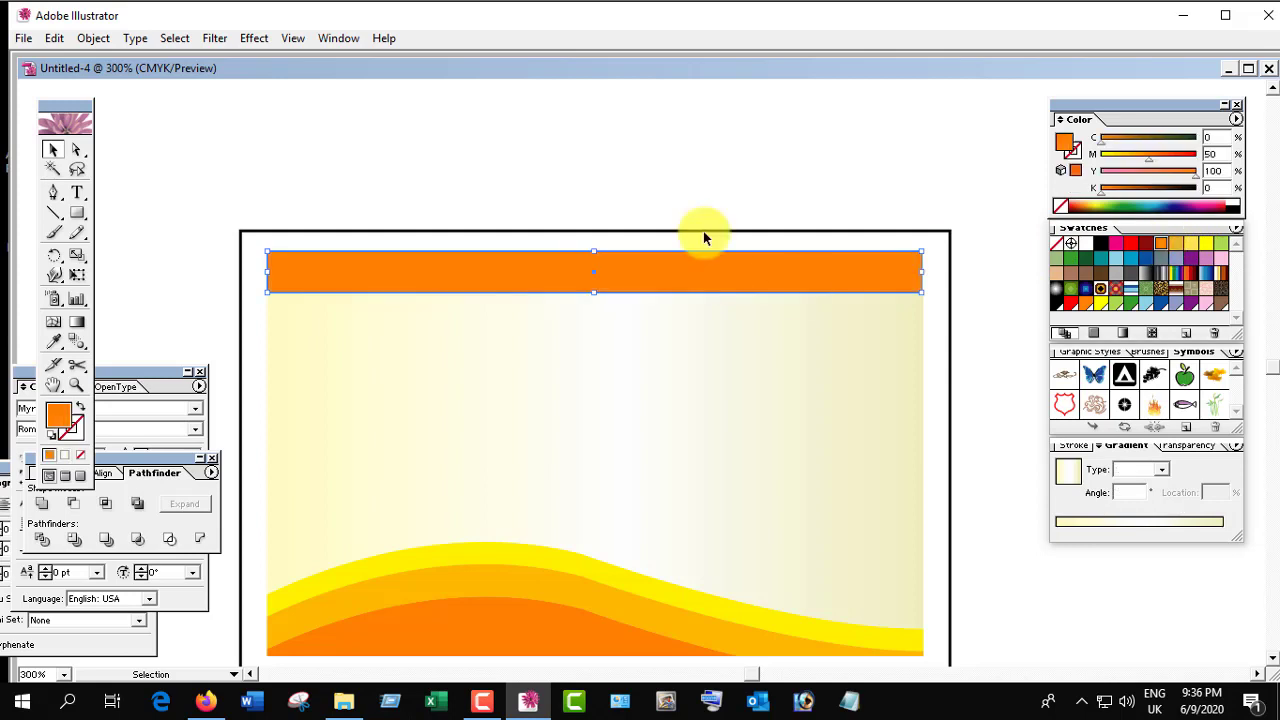
{"action": "left_click", "coordinate": [675, 200]}
Zoom in on the orange header, then zoom out to frame the whole card
{"action": "key", "text": "z"}
{"action": "left_click", "coordinate": [509, 334]}
{"action": "left_click", "coordinate": [475, 345]}
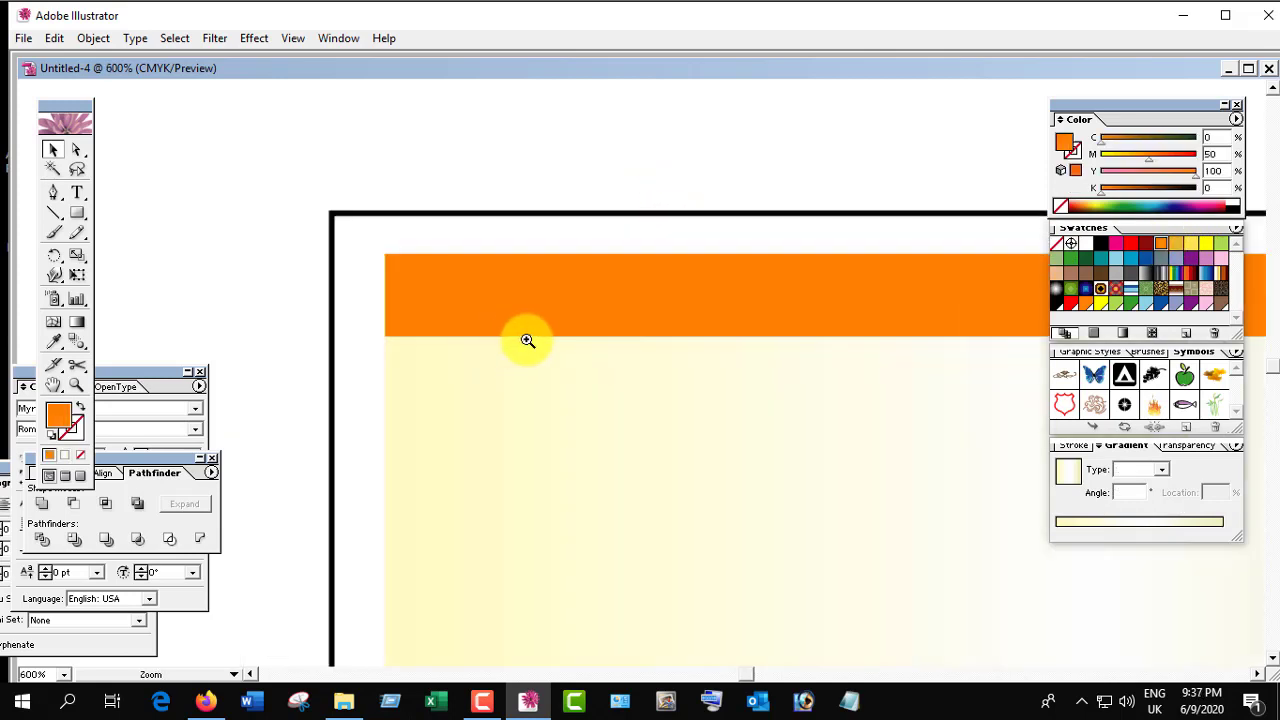
{"action": "left_click", "coordinate": [525, 340]}
{"action": "left_click", "coordinate": [740, 358], "text": "alt"}
{"action": "left_click", "coordinate": [780, 445], "text": "alt"}
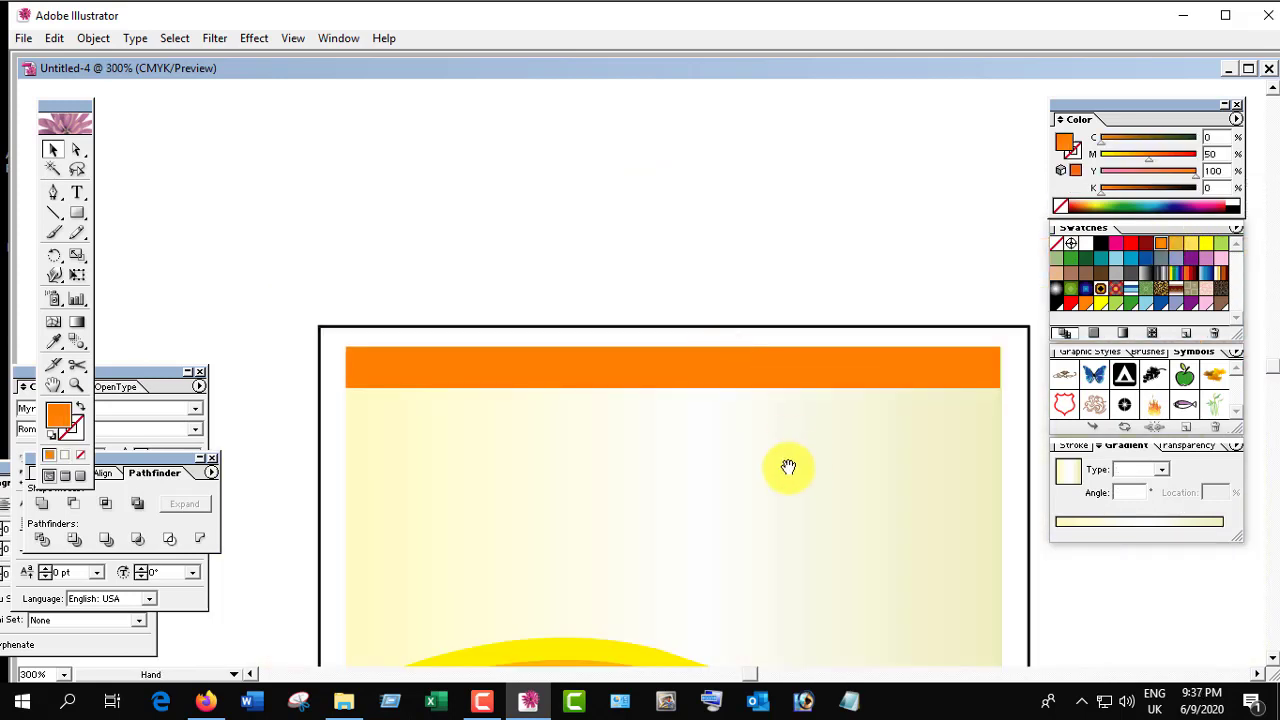
{"action": "left_click", "coordinate": [788, 466], "text": "alt"}
{"action": "left_click", "coordinate": [657, 345], "text": "alt"}
{"action": "left_click", "coordinate": [654, 349]}
{"action": "left_click_drag", "start_coordinate": [654, 400], "coordinate": [654, 349]}
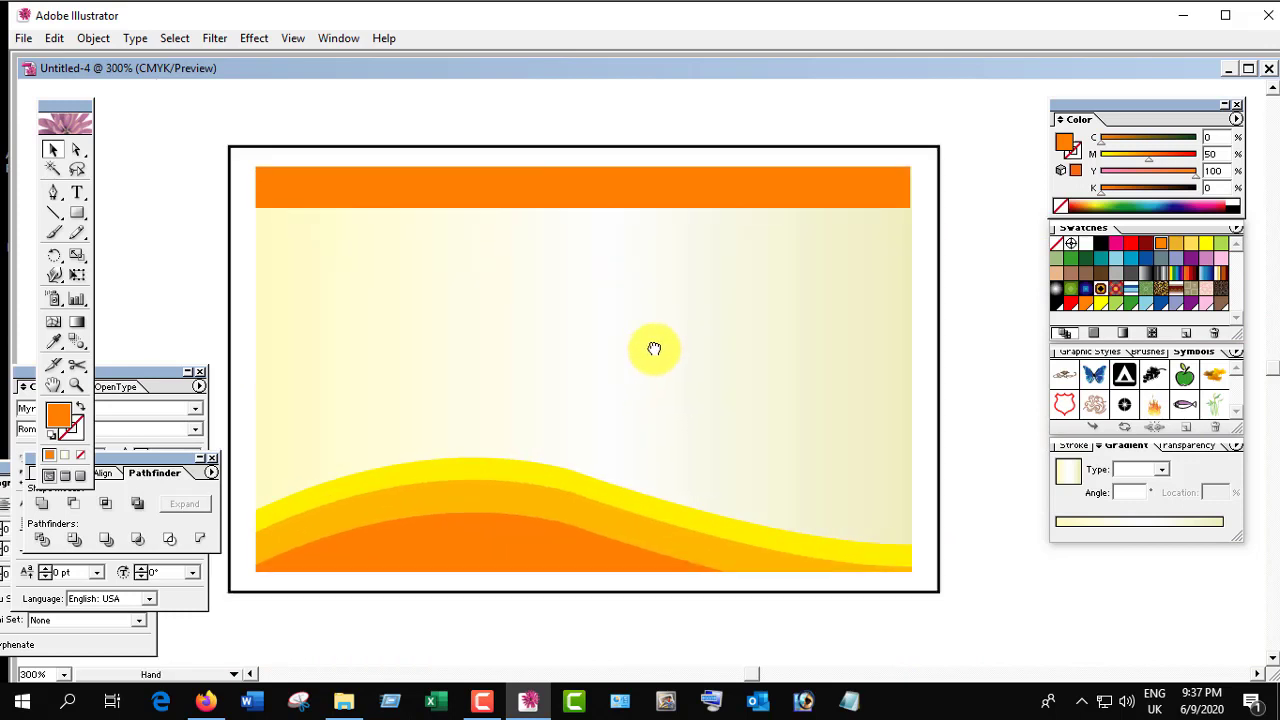
{"action": "key", "text": "v"}
Unlock all artwork and set the card's outer border stroke weight to 0.2 pt
{"action": "left_click", "coordinate": [90, 40]}
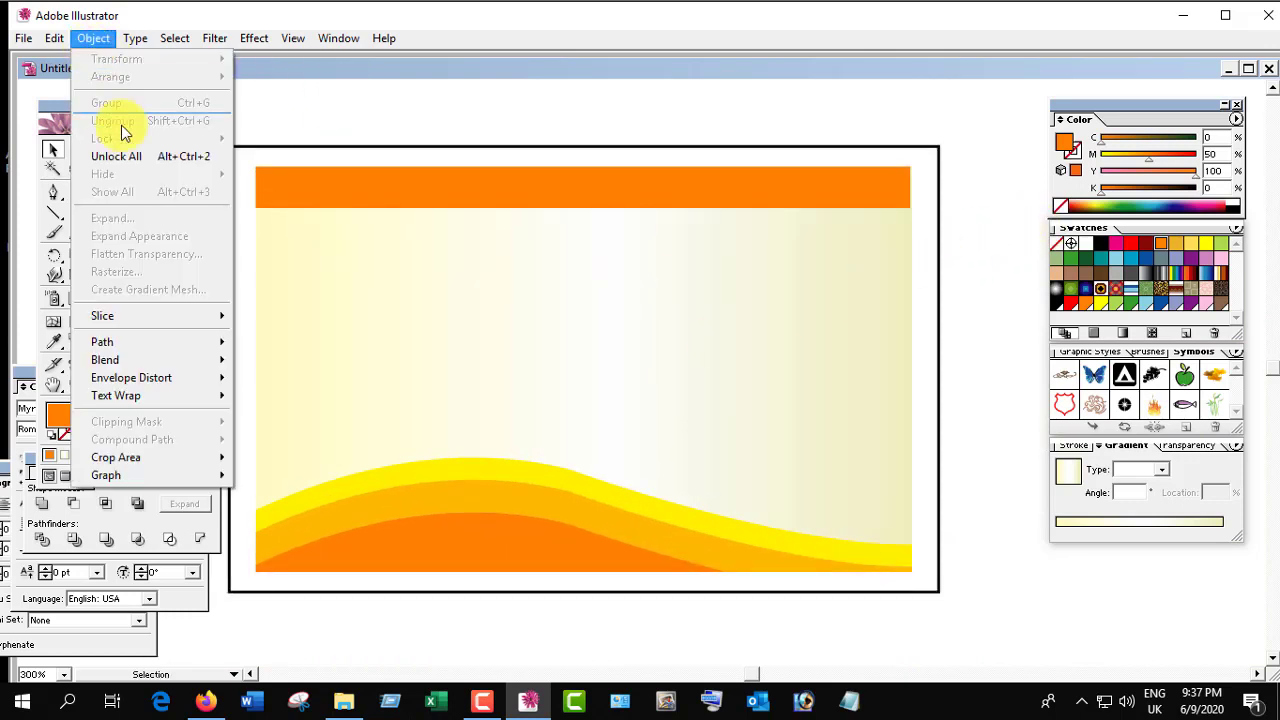
{"action": "left_click", "coordinate": [217, 157]}
{"action": "left_click", "coordinate": [194, 166]}
{"action": "left_click", "coordinate": [320, 147]}
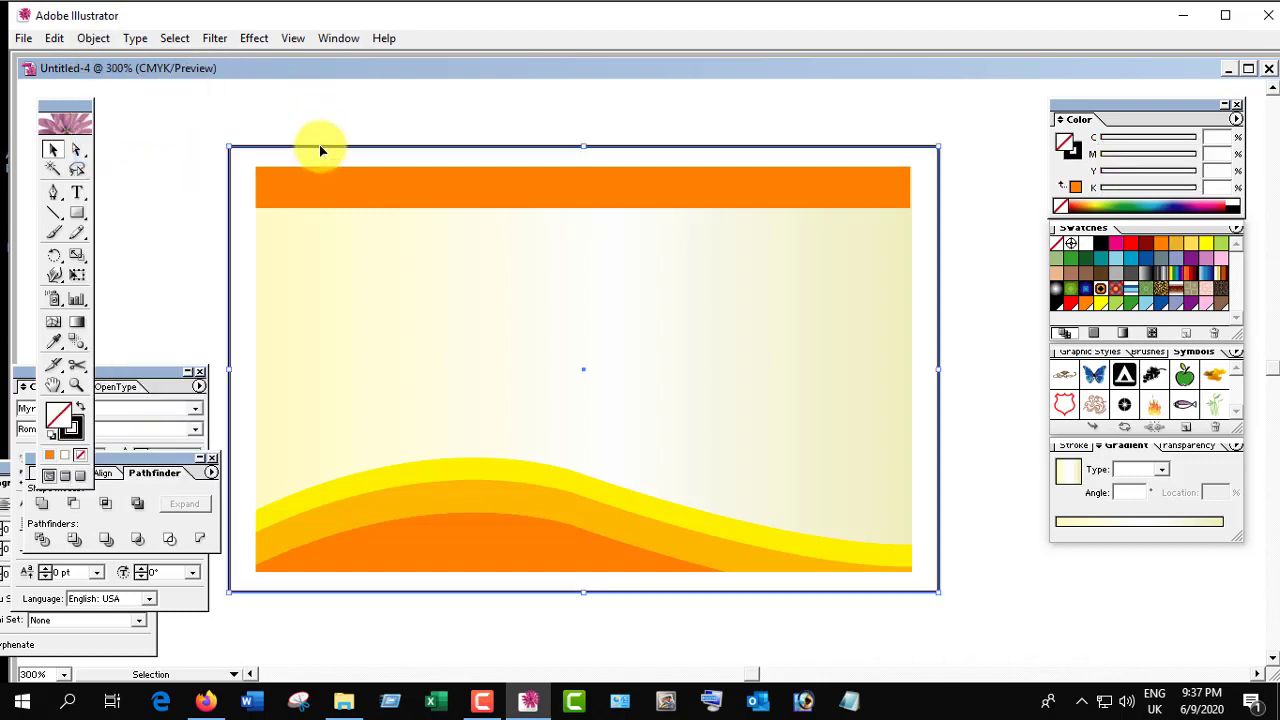
{"action": "left_click", "coordinate": [1080, 445]}
{"action": "double_click", "coordinate": [1135, 465]}
{"action": "type", "text": "0.2"}
{"action": "key", "text": "Return"}
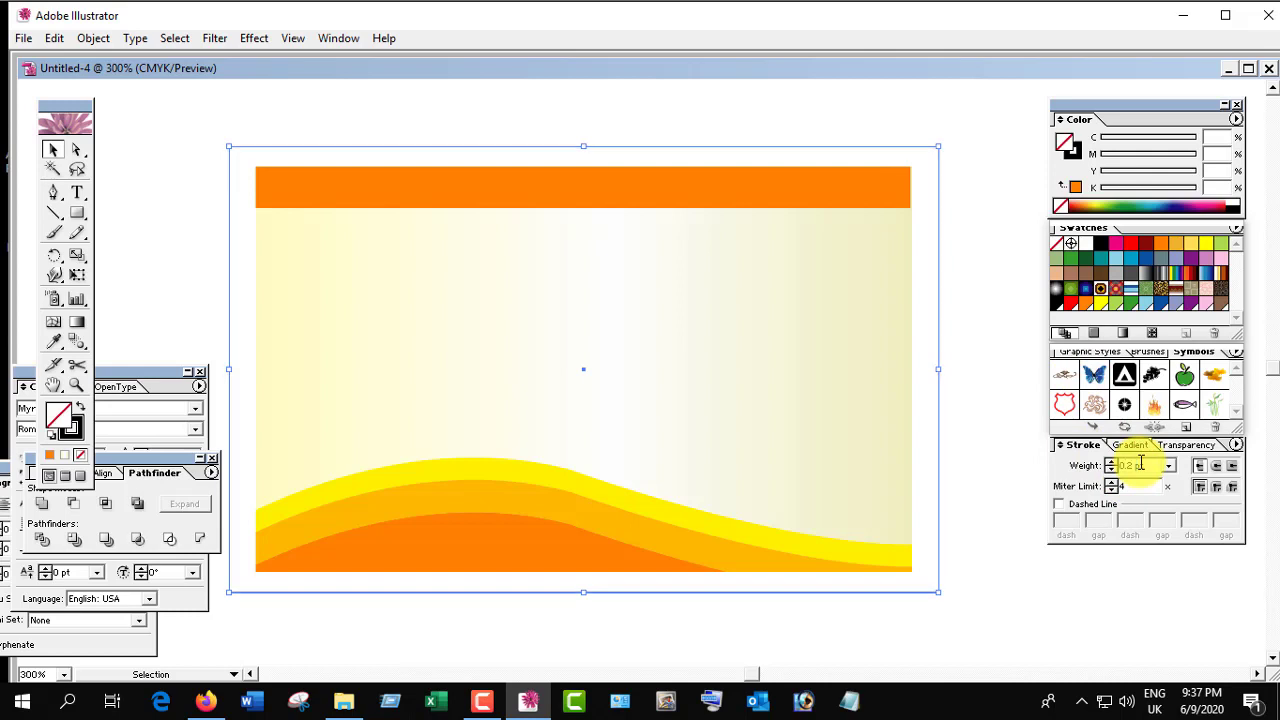
Zoom in and out to inspect the thin border and frame the whole card
{"action": "left_click", "coordinate": [969, 348]}
{"action": "left_click", "coordinate": [550, 372]}
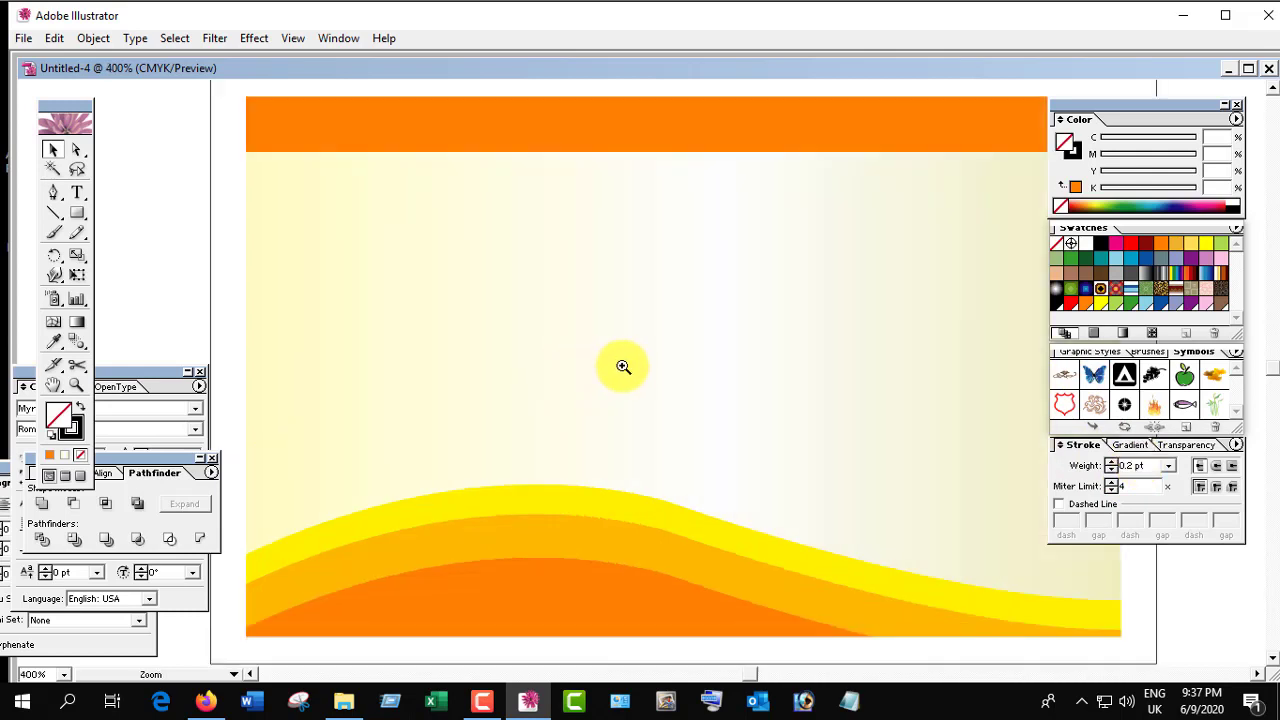
{"action": "left_click", "coordinate": [660, 357], "text": "ctrl+alt"}
{"action": "left_click", "coordinate": [665, 357], "text": "ctrl+alt"}
{"action": "left_click", "coordinate": [672, 356]}
{"action": "left_click_drag", "start_coordinate": [671, 356], "coordinate": [600, 307]}
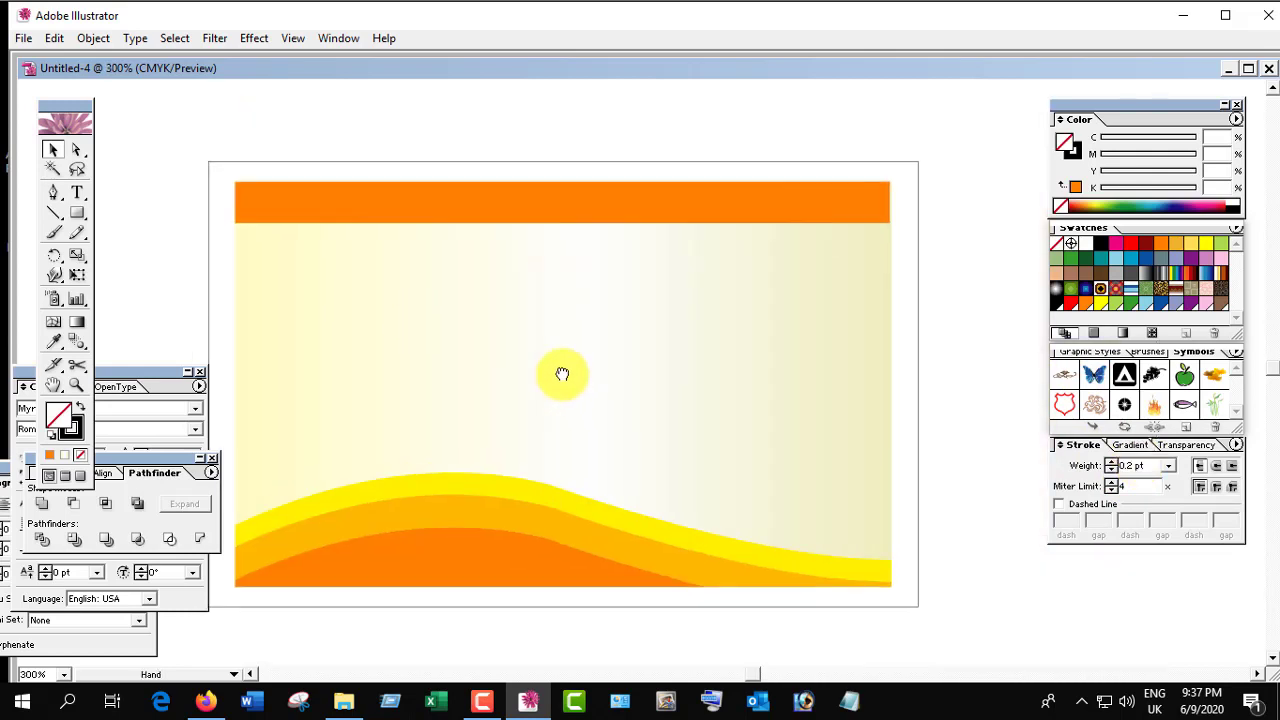
{"action": "left_click", "coordinate": [600, 307]}
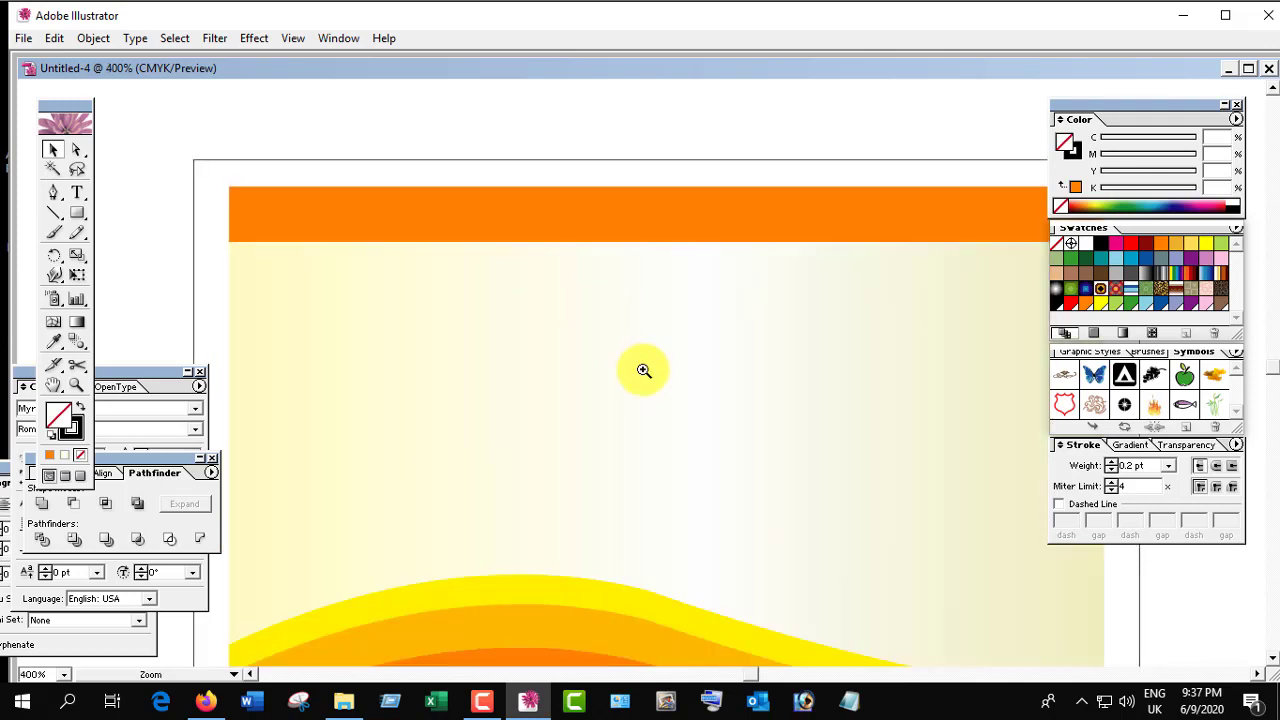
{"action": "left_click", "coordinate": [646, 369], "text": "alt"}
{"action": "left_click_drag", "start_coordinate": [697, 380], "coordinate": [634, 309]}
{"action": "left_click", "coordinate": [636, 319]}
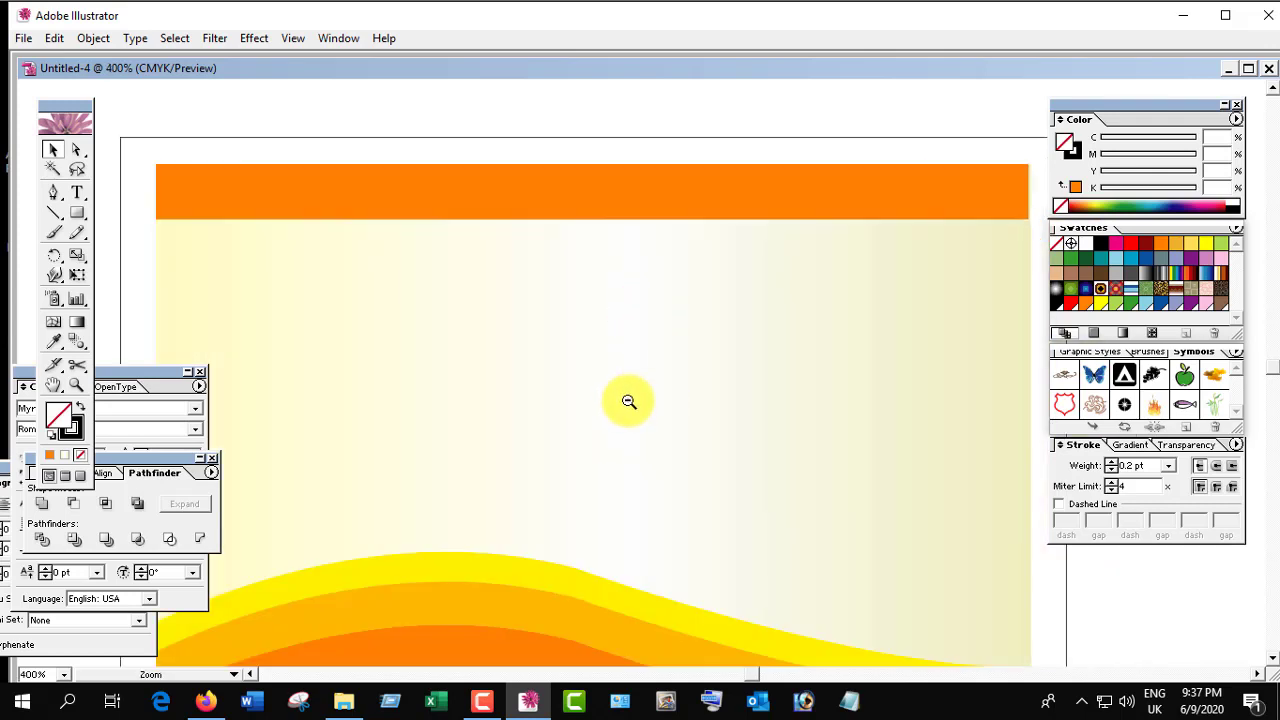
{"action": "left_click", "coordinate": [640, 403], "text": "alt"}
{"action": "left_click", "coordinate": [80, 195]}
In SutonnyMJ, type বিসমিল্লাহ near the header and move it left and down
{"action": "left_click", "coordinate": [128, 408]}
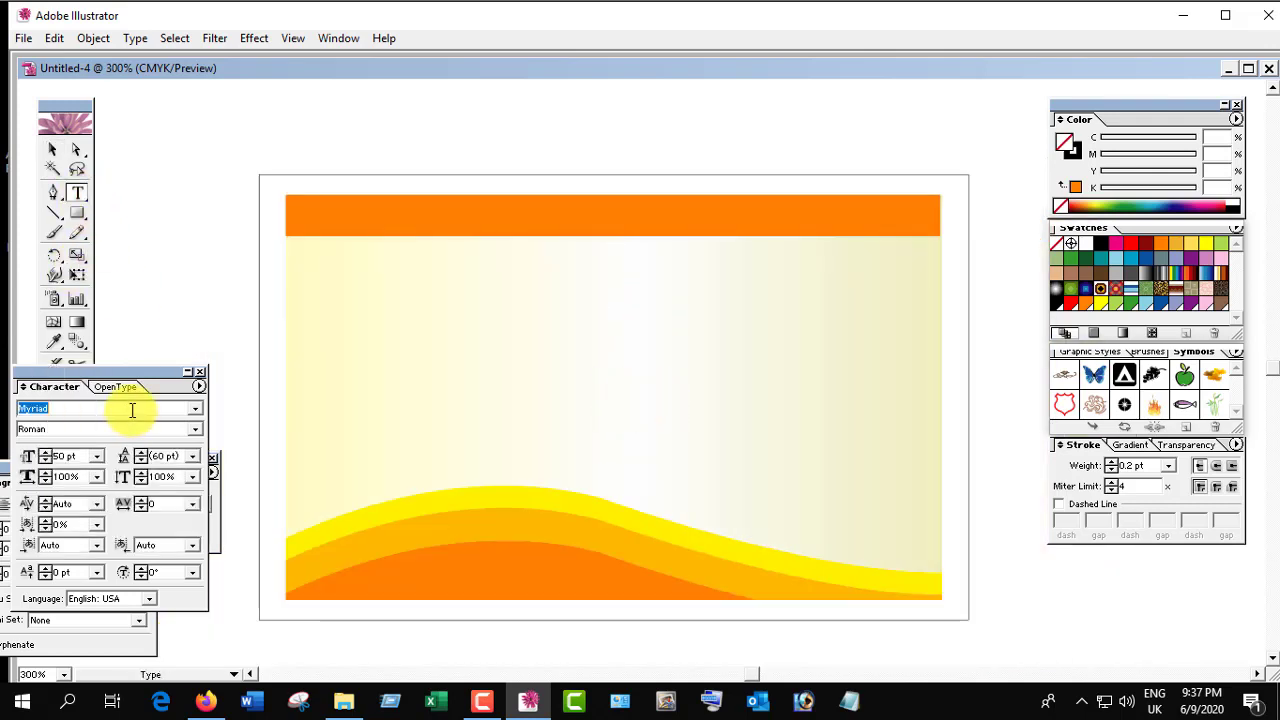
{"action": "left_click", "coordinate": [86, 409]}
{"action": "type", "text": "SutonnyMJ"}
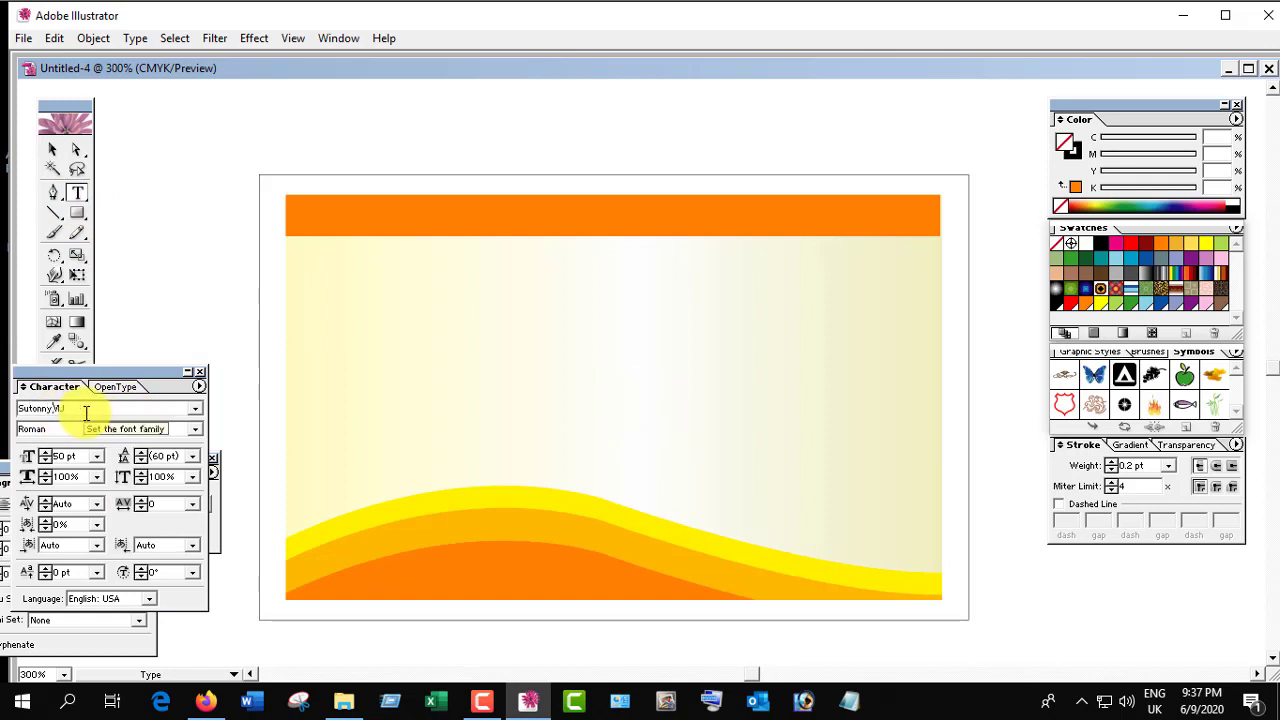
{"action": "left_click", "coordinate": [383, 320]}
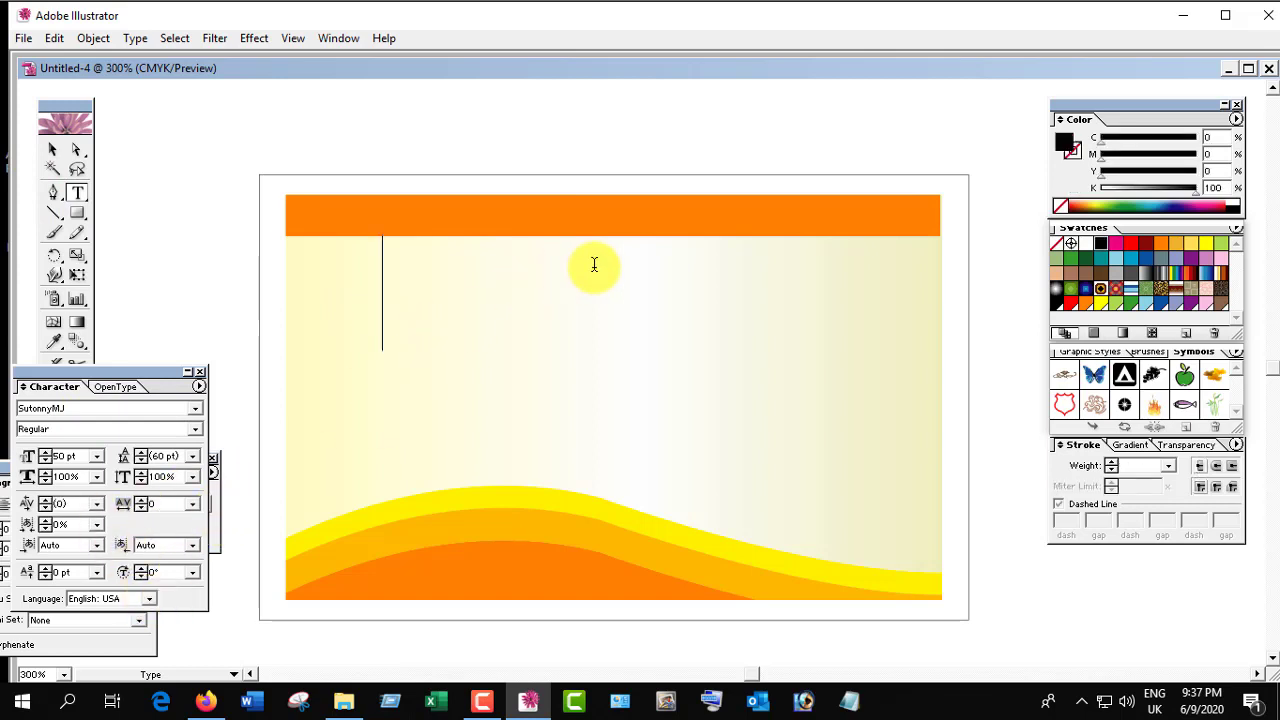
{"action": "type", "text": "W"}
{"action": "key", "text": "BackSpace"}
{"action": "type", "text": "O"}
{"action": "key", "text": "BackSpace"}
{"action": "type", "text": "we"}
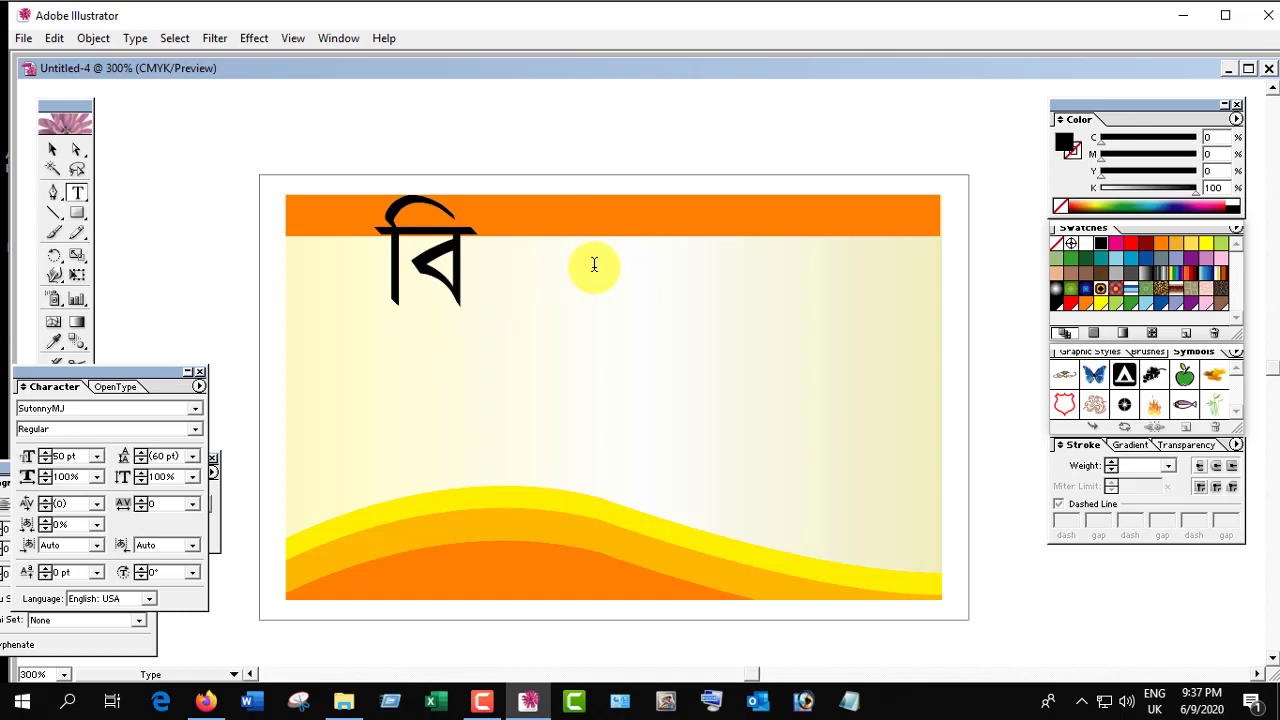
{"action": "type", "text": "mwgj"}
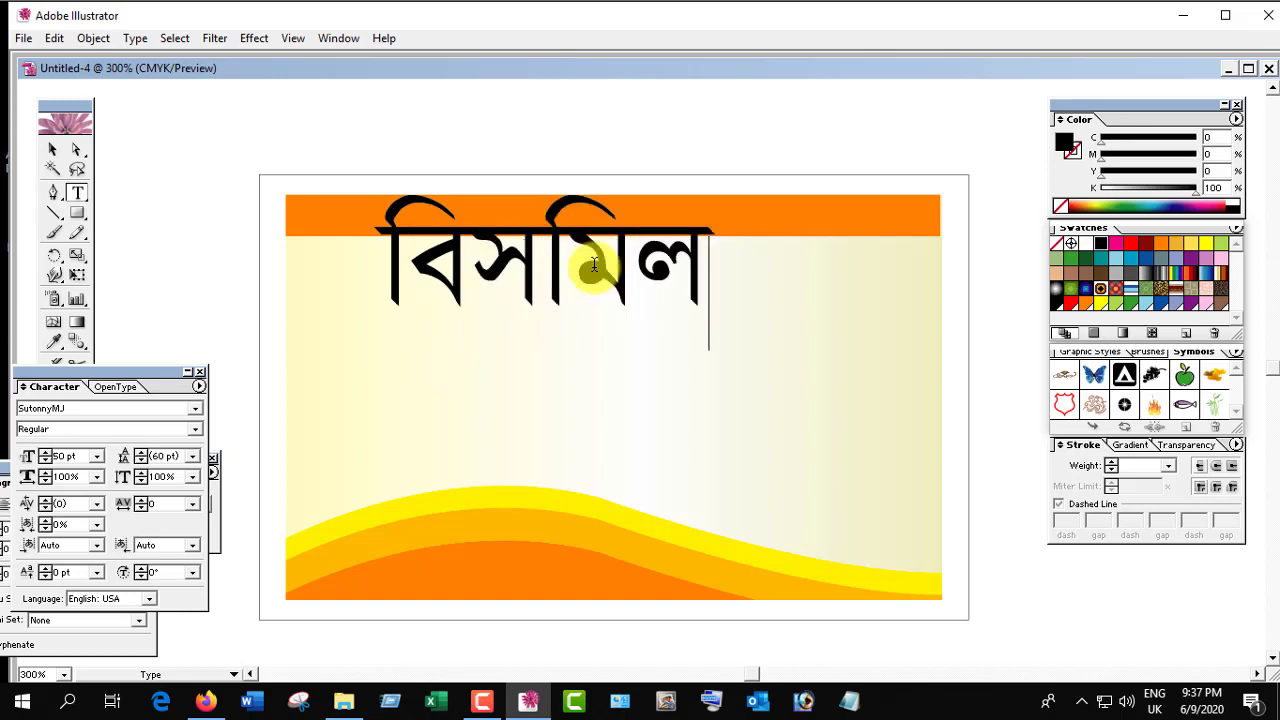
{"action": "type", "text": "øvn"}
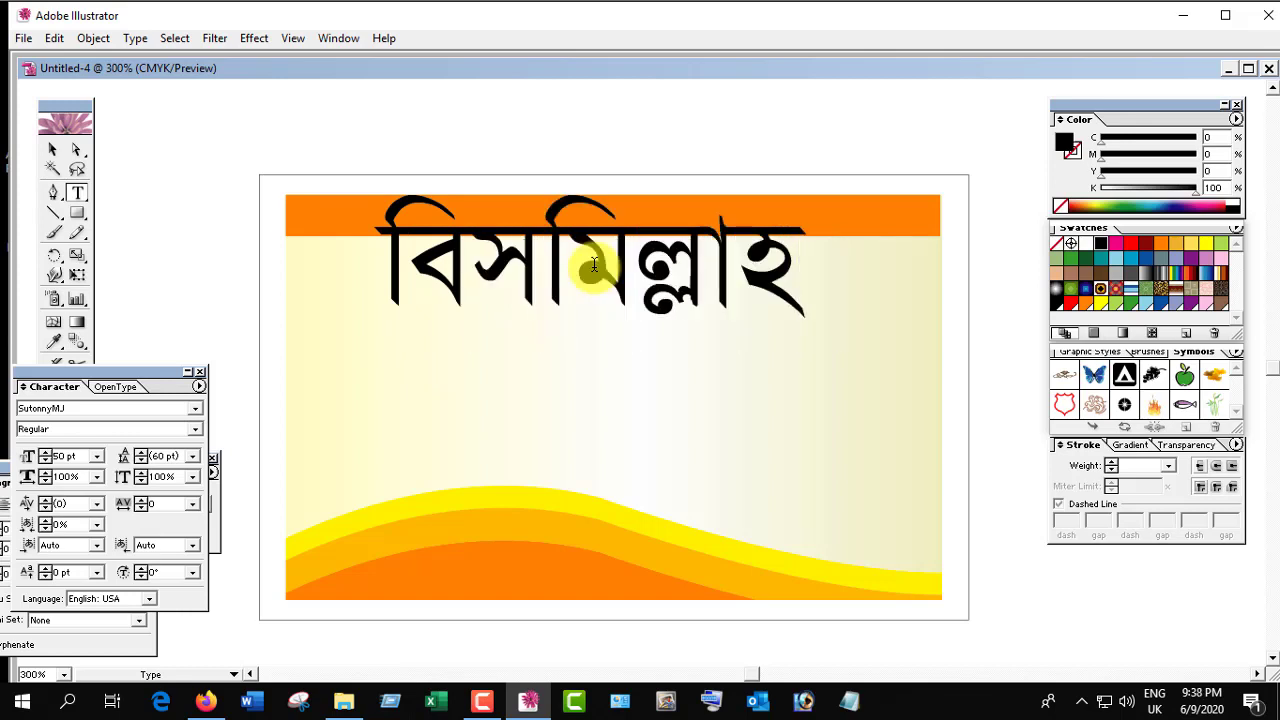
{"action": "key", "text": "Escape"}
{"action": "left_click_drag", "start_coordinate": [615, 291], "coordinate": [505, 336]}
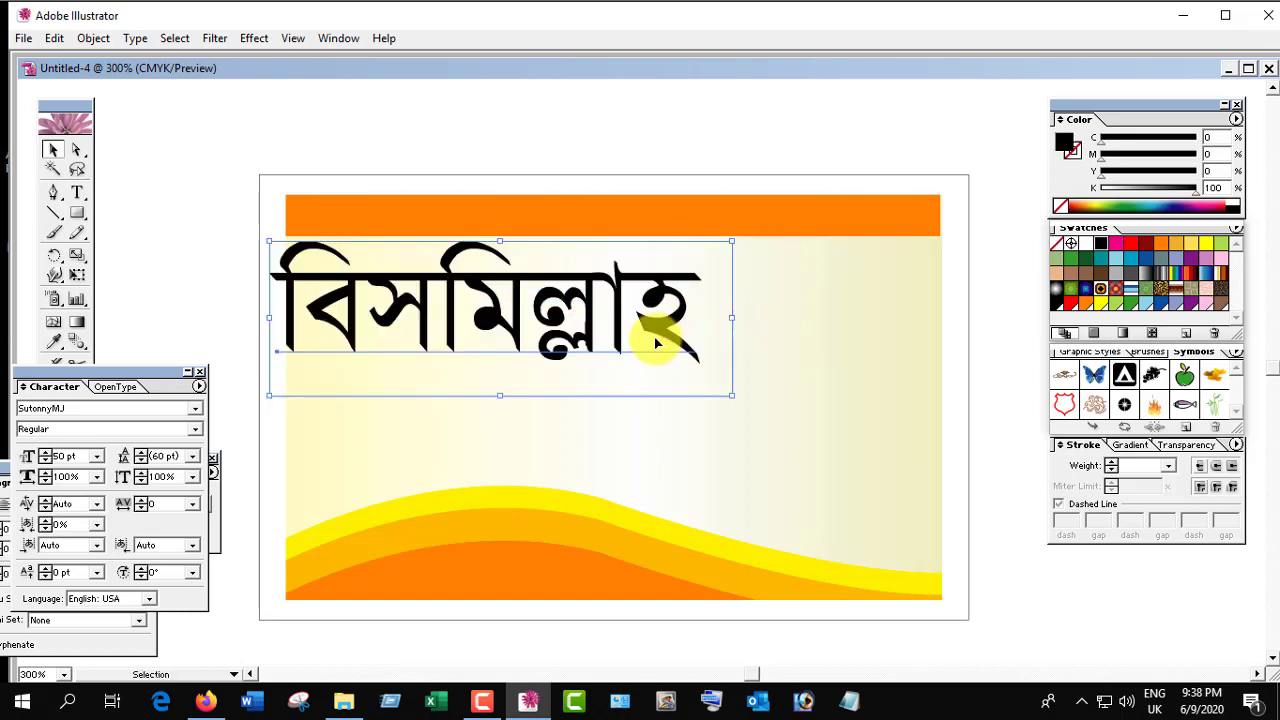
Append ভ্যারাইটিজ to the name and scale the text down to fit the card
{"action": "key", "text": "t"}
{"action": "left_click", "coordinate": [735, 318]}
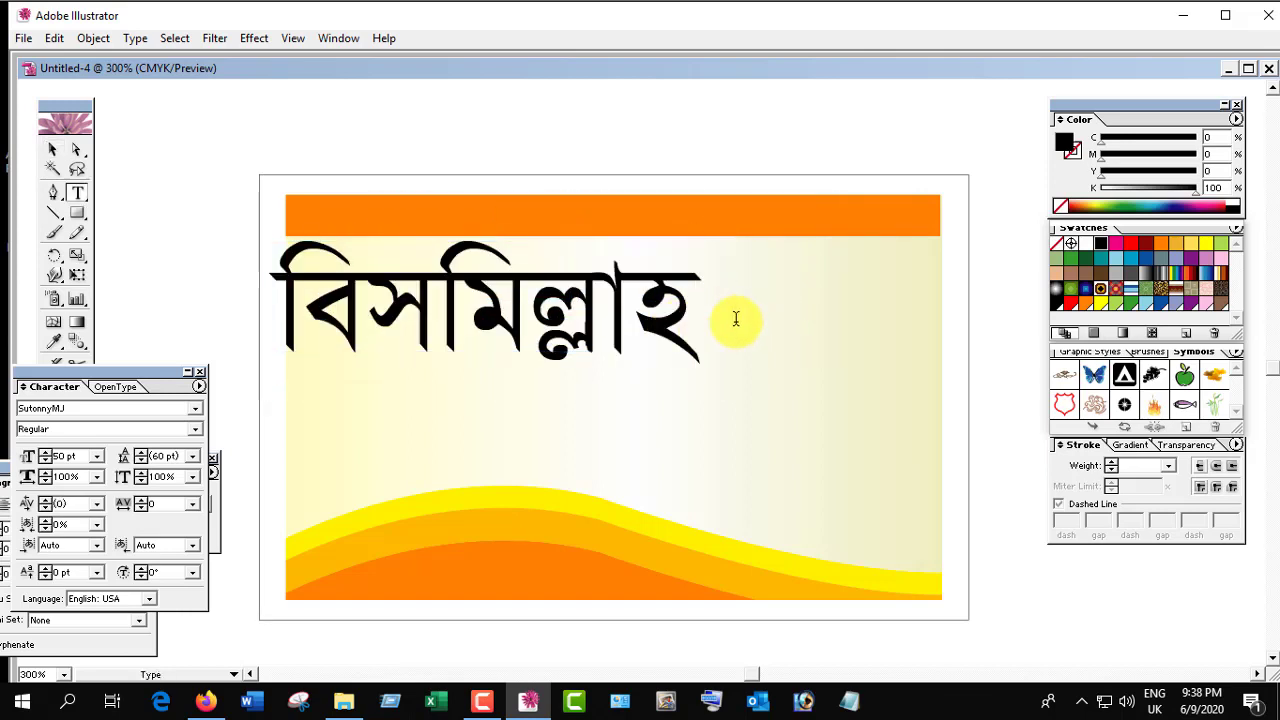
{"action": "type", "text": "fv"}
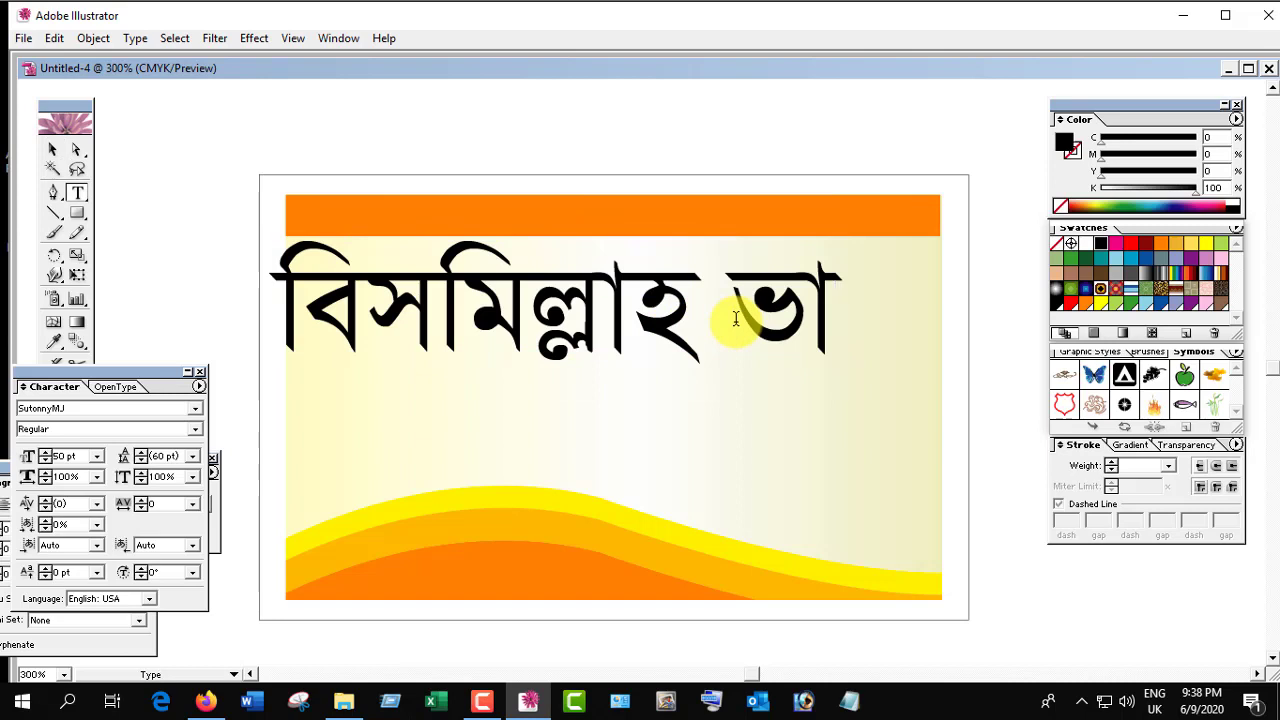
{"action": "key", "text": "BackSpace"}
{"action": "type", "text": "Zf"}
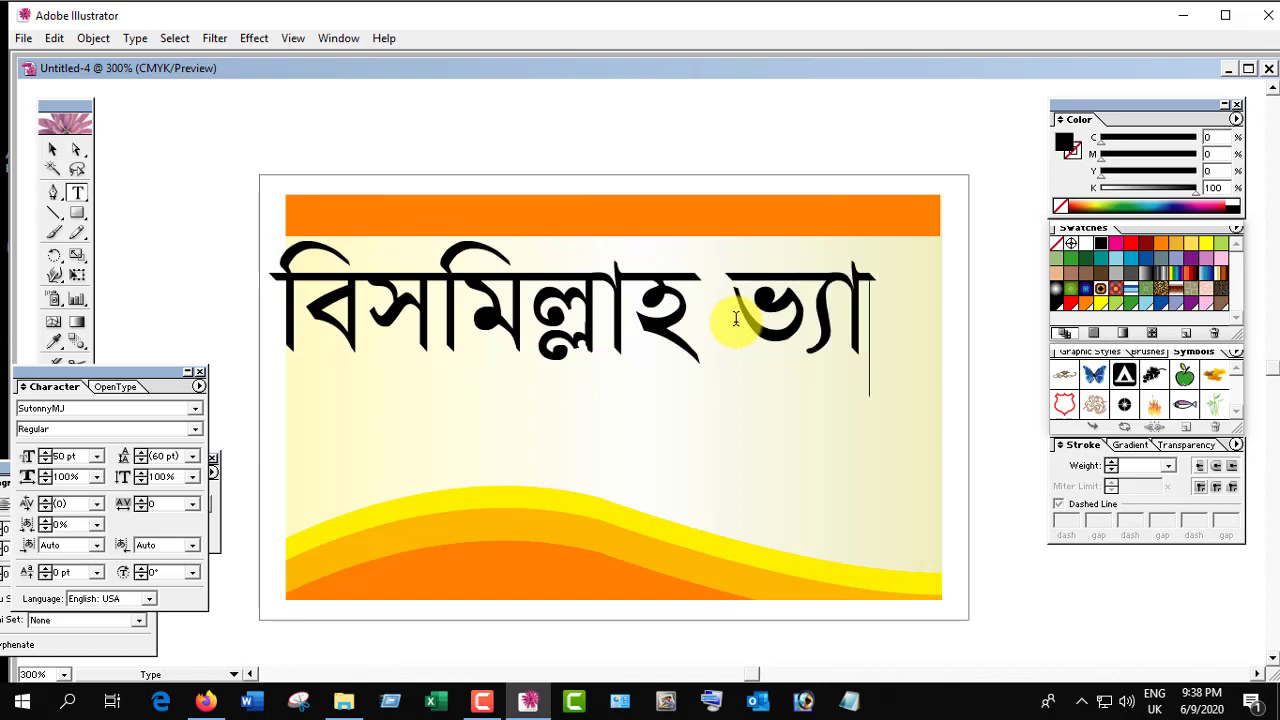
{"action": "type", "text": "vfgdd"}
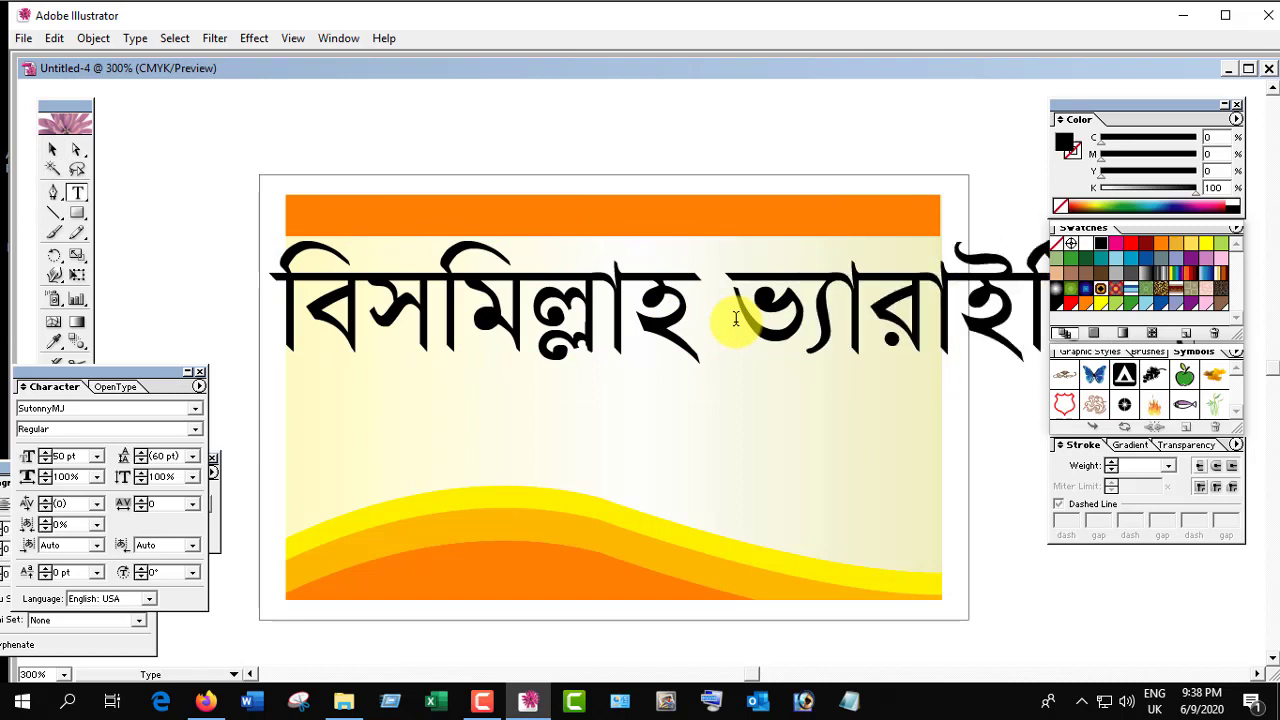
{"action": "key", "text": "Escape"}
{"action": "left_click_drag", "start_coordinate": [749, 391], "coordinate": [731, 343]}
{"action": "left_click_drag", "start_coordinate": [891, 320], "coordinate": [734, 320]}
Finish the name with স্টোর, completing বিসমিল্লাহ ভ্যারাইটিজ স্টোর at 18.04 pt
{"action": "key", "text": "t"}
{"action": "left_click", "coordinate": [752, 318]}
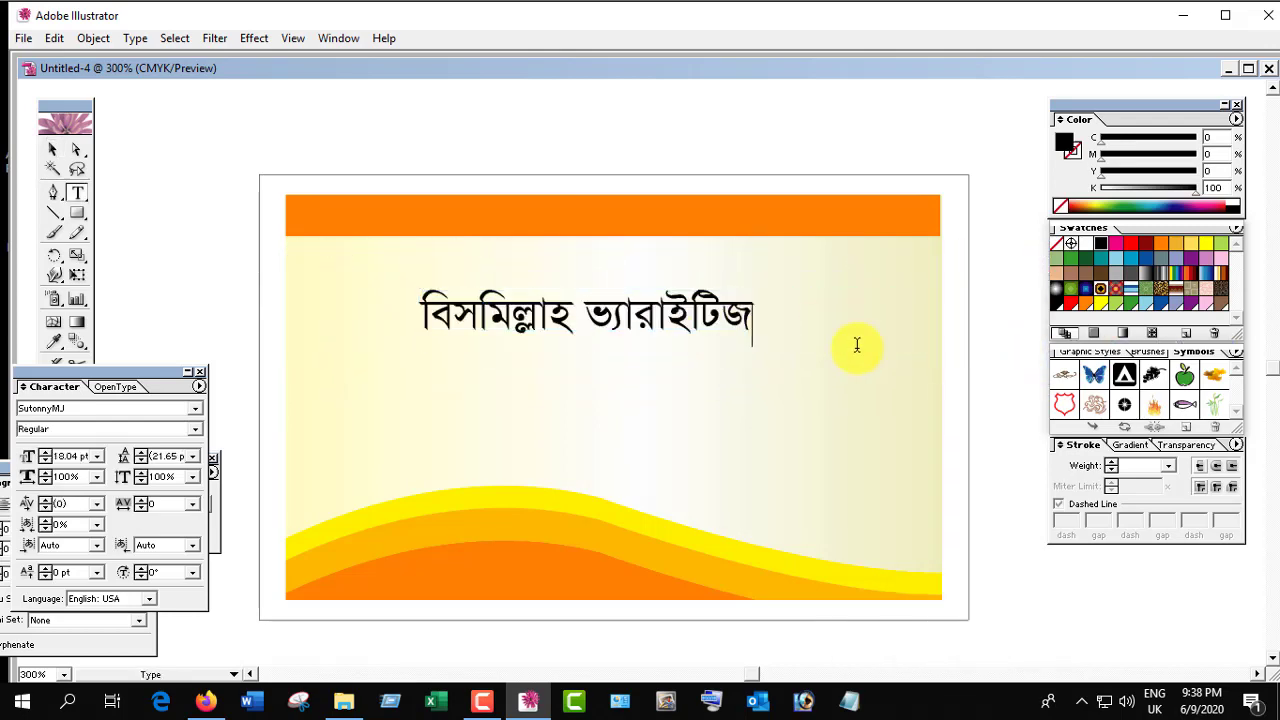
{"action": "type", "text": "cn"}
{"action": "type", "text": "tfv"}
{"action": "key", "text": "Escape"}
Enlarge the store name to about 20 pt and reposition it lower on the card
{"action": "left_click", "coordinate": [737, 366], "text": "ctrl"}
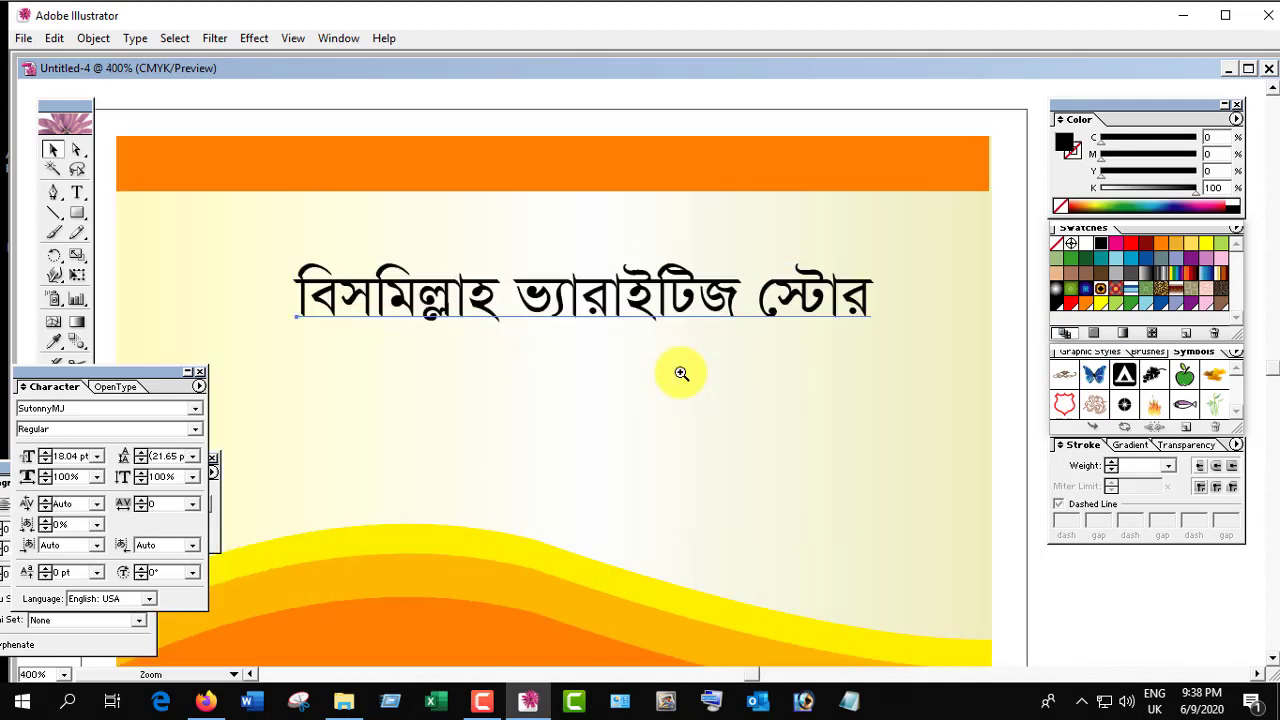
{"action": "key", "text": "ctrl+minus"}
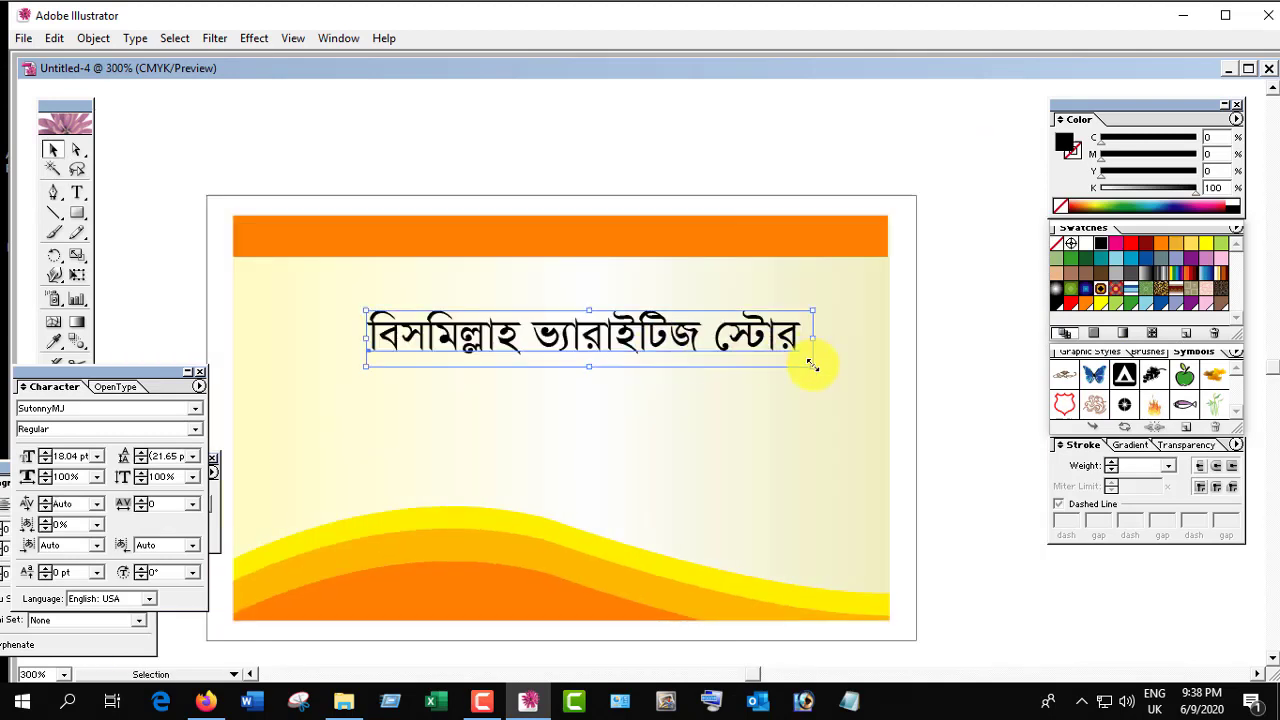
{"action": "left_click_drag", "start_coordinate": [682, 344], "coordinate": [630, 410]}
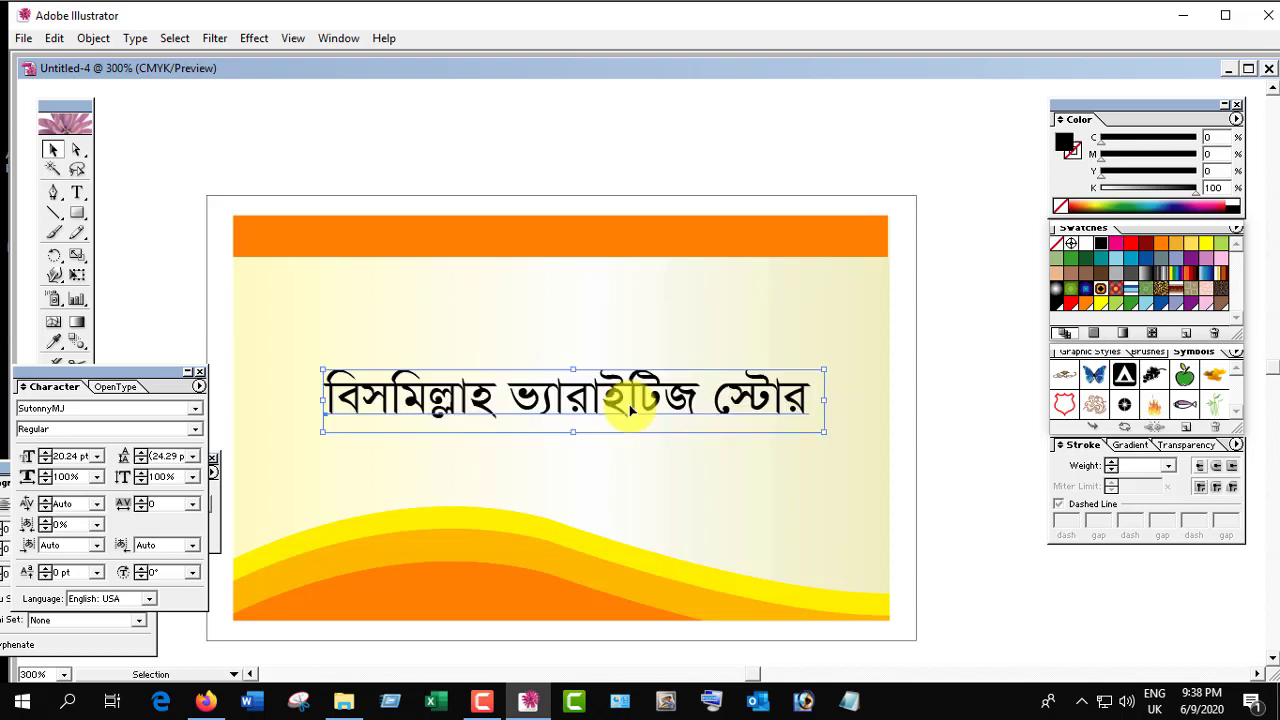
{"action": "mouse_move", "coordinate": [629, 409]}
{"action": "left_mouse_down"}
{"action": "mouse_move", "coordinate": [625, 396]}
{"action": "mouse_move", "coordinate": [618, 453]}
{"action": "left_mouse_up"}
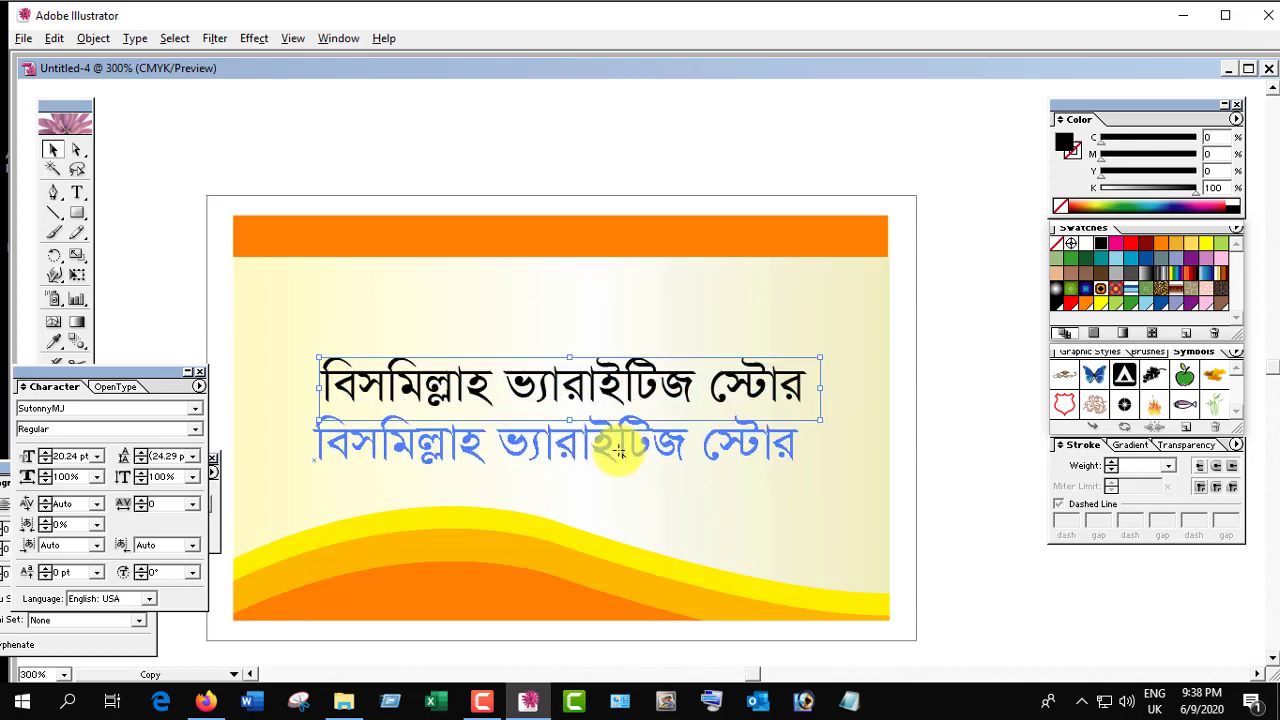
Shrink the duplicated name to 7.51 pt and delete its text, leaving an empty line
{"action": "left_click_drag", "start_coordinate": [812, 489], "coordinate": [656, 461]}
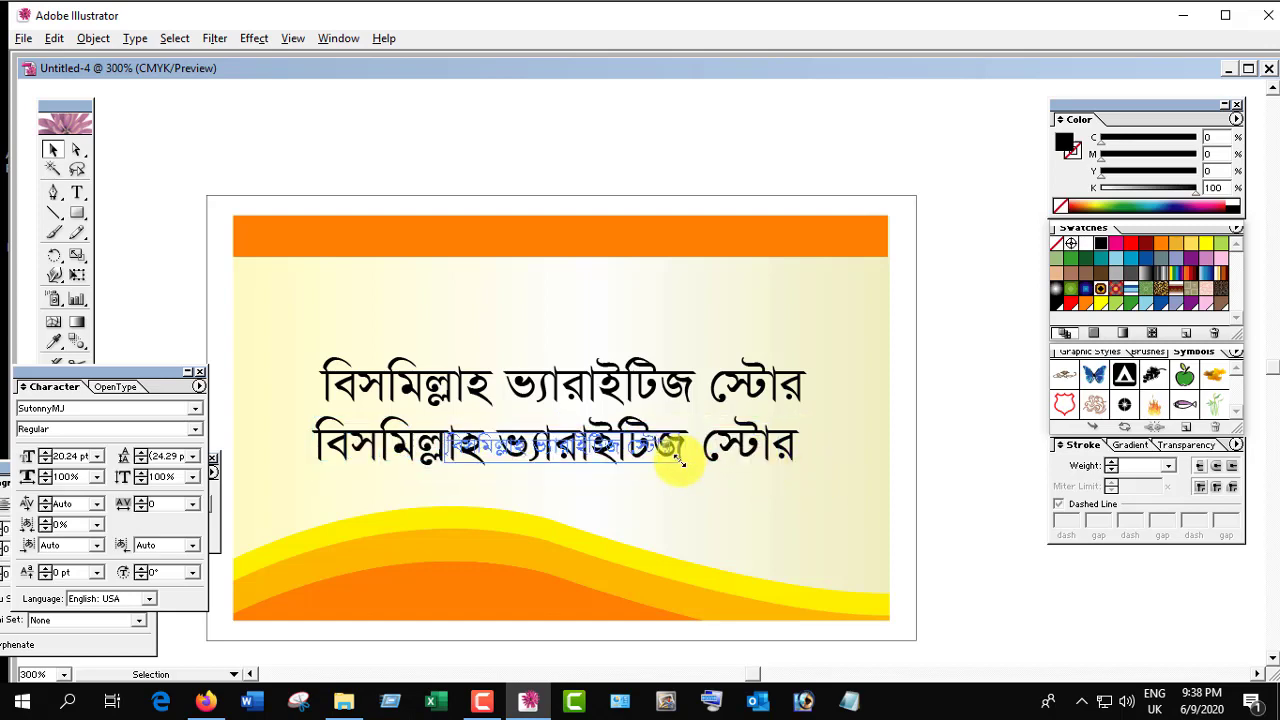
{"action": "left_click", "coordinate": [568, 451]}
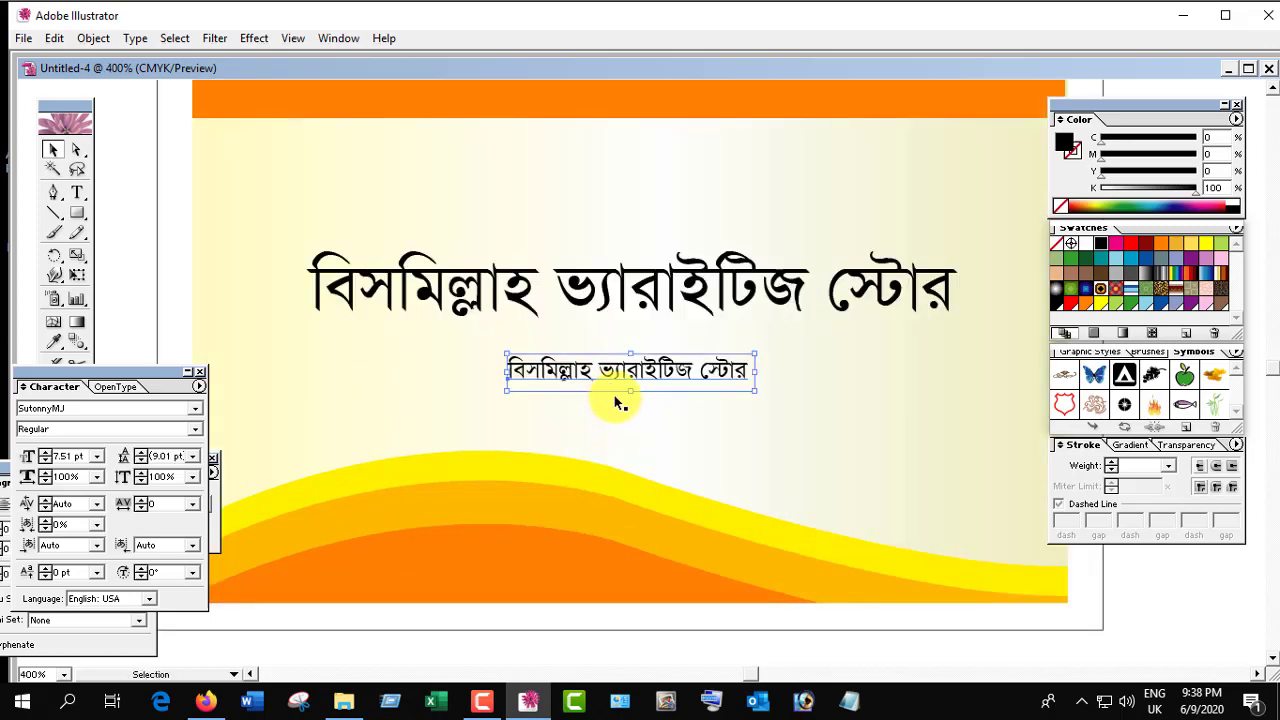
{"action": "left_click", "coordinate": [638, 405], "text": "alt"}
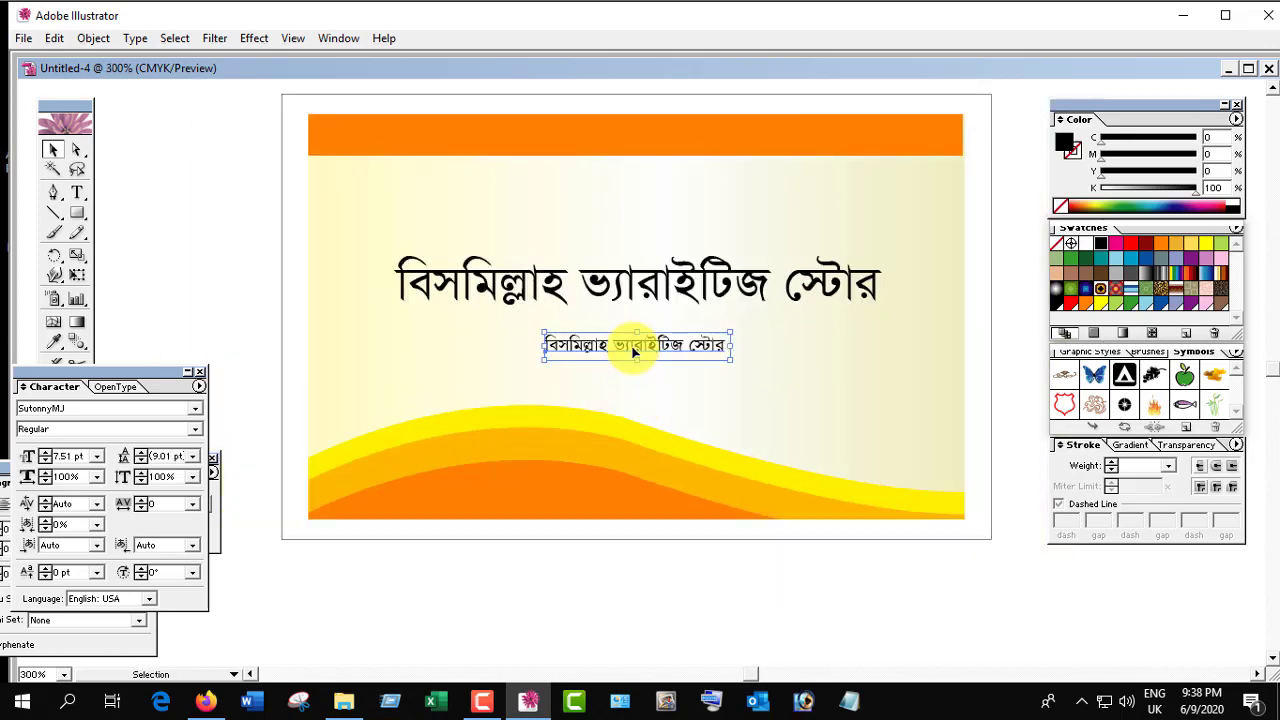
{"action": "key", "text": "t"}
{"action": "key", "text": "ctrl+a"}
{"action": "key", "text": "BackSpace"}
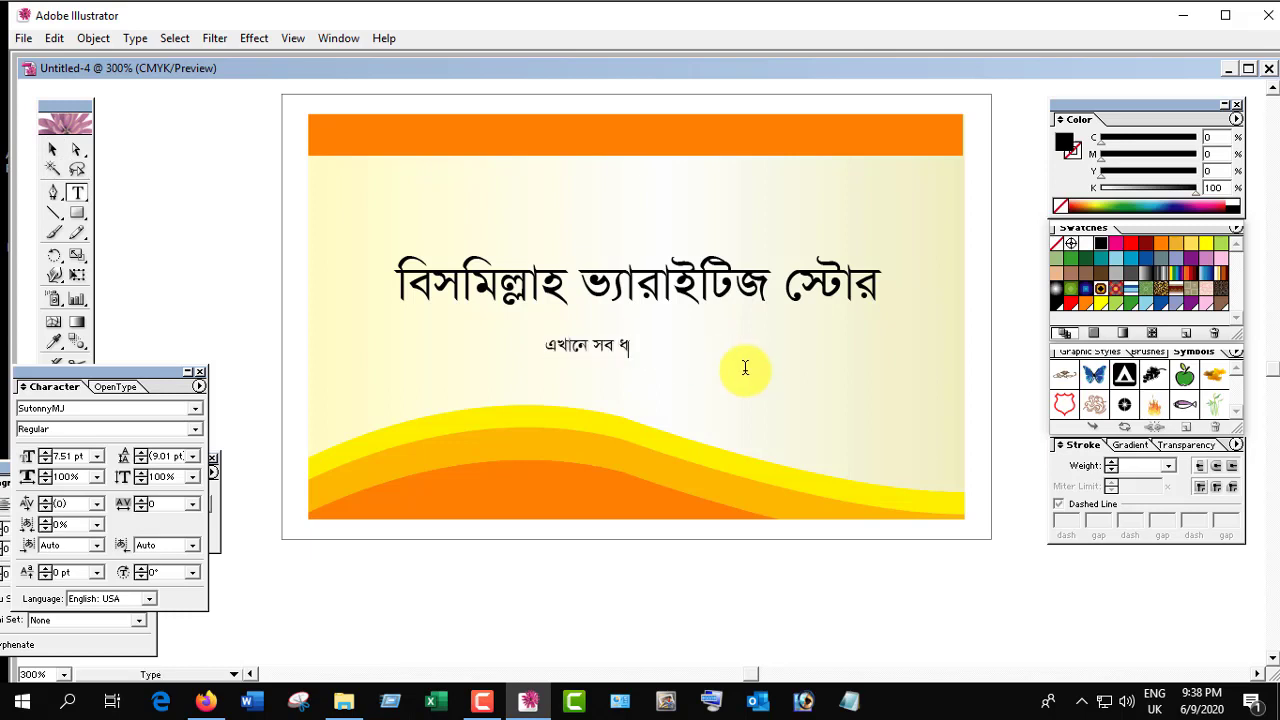
Type the tagline below the title through '…সিলভারের রকমারী পাত্র এবং স্টীলের জিনিষ'
{"action": "type", "text": "রনে র"}
{"action": "type", "text": "রকমারি"}
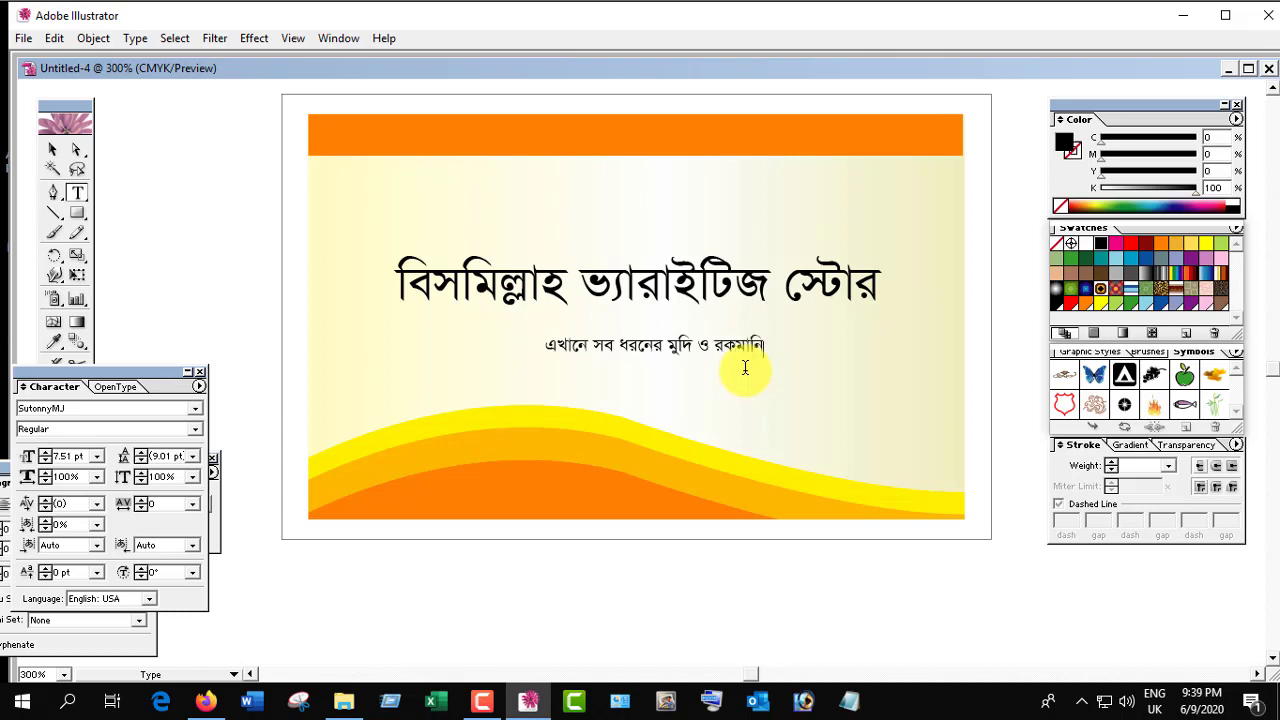
{"action": "key", "text": "BackSpace"}
{"action": "key", "text": "BackSpace"}
{"action": "key", "text": "BackSpace"}
{"action": "type", "text": "লভা"}
{"action": "type", "text": "রের র"}
{"action": "type", "text": "কম"}
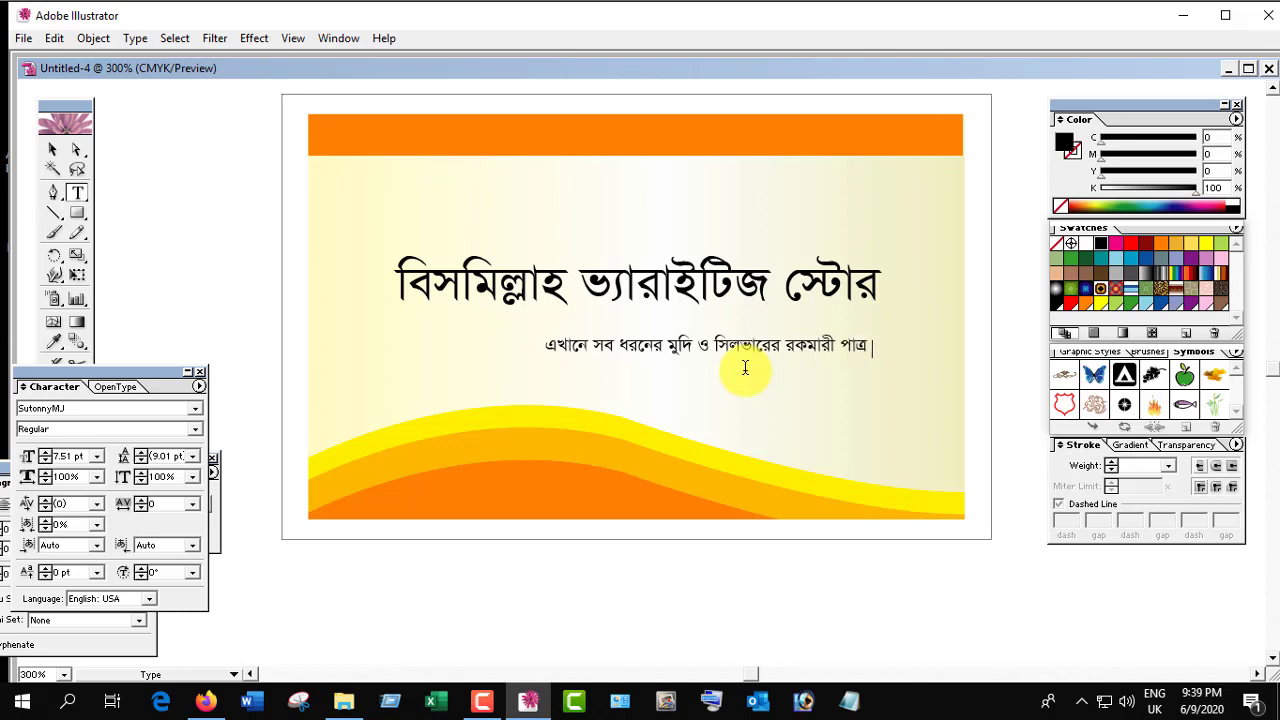
{"action": "key", "text": "BackSpace"}
{"action": "type", "text": "এবং স্টী"}
{"action": "type", "text": "লের "}
{"action": "type", "text": "জিনি"}
{"action": "key", "text": "BackSpace"}
{"action": "type", "text": "ষ"}
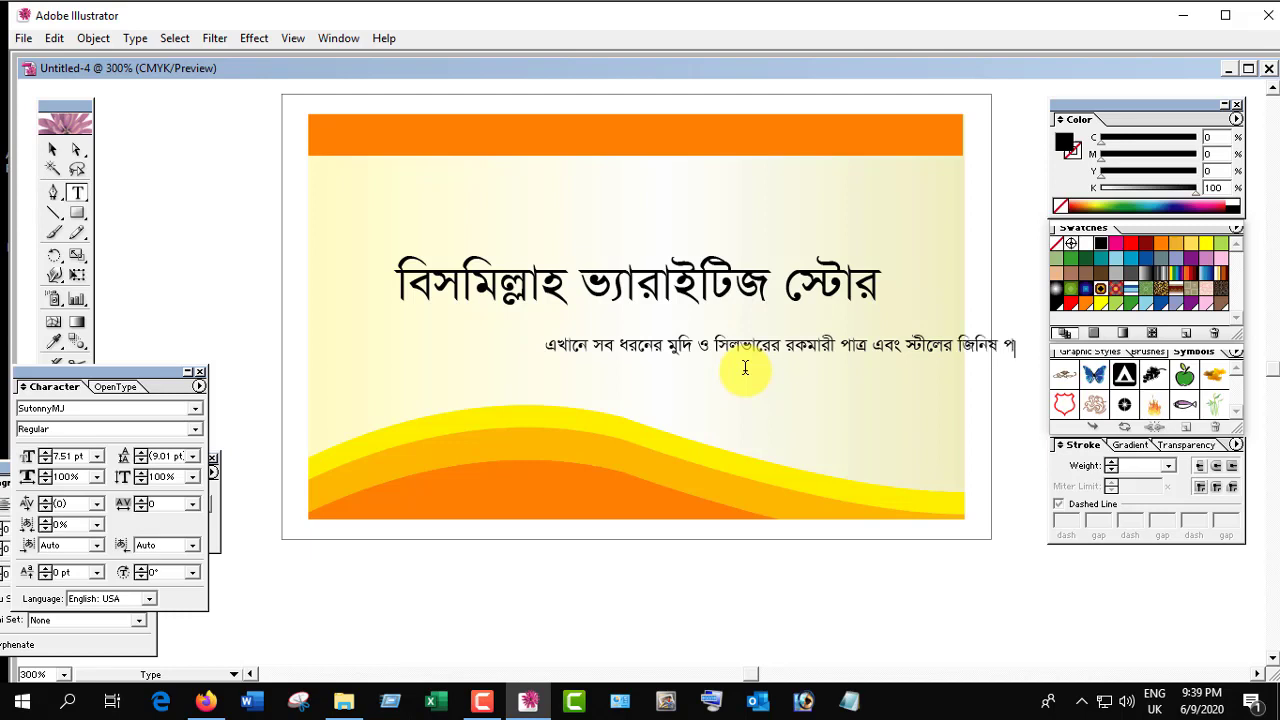
Move the tagline left and finish it with '…পাইকারী ও খুচরা মূল্যে পাওয়া যায়।।'
{"action": "key", "text": "Escape"}
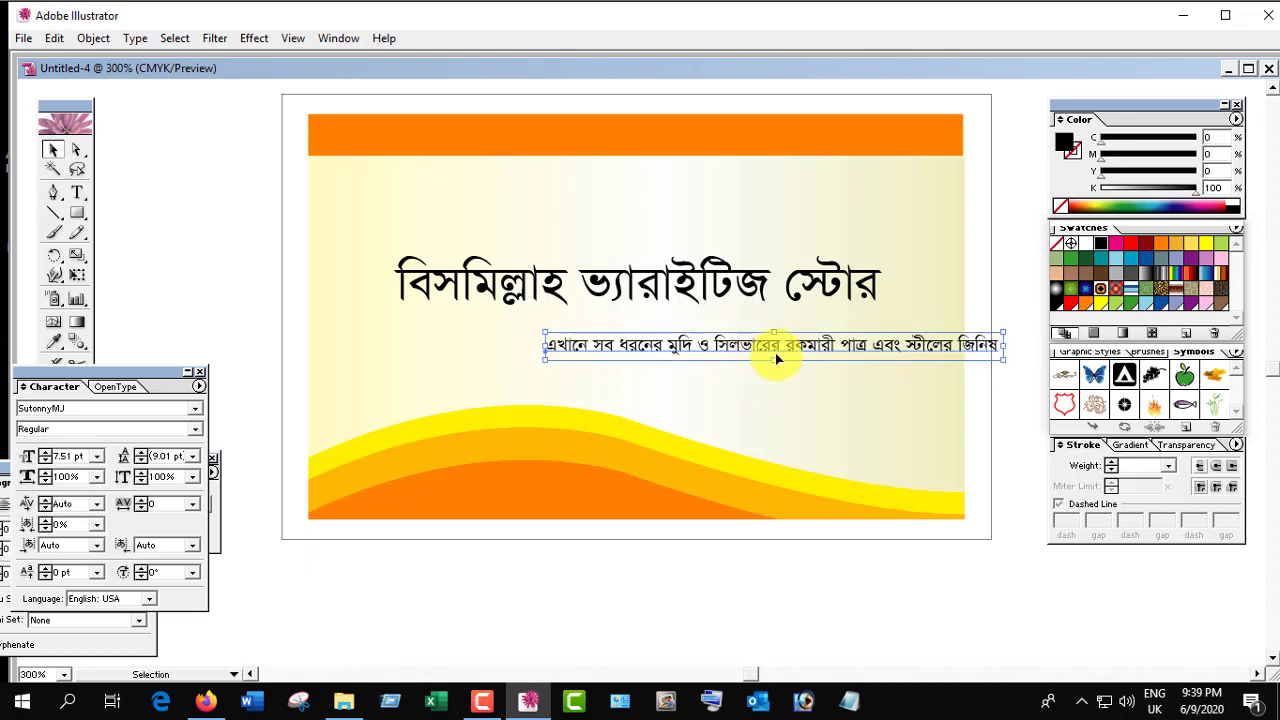
{"action": "left_click_drag", "start_coordinate": [747, 345], "coordinate": [563, 345]}
{"action": "key", "text": "t"}
{"action": "left_click", "coordinate": [812, 345]}
{"action": "type", "text": "পাইকা"}
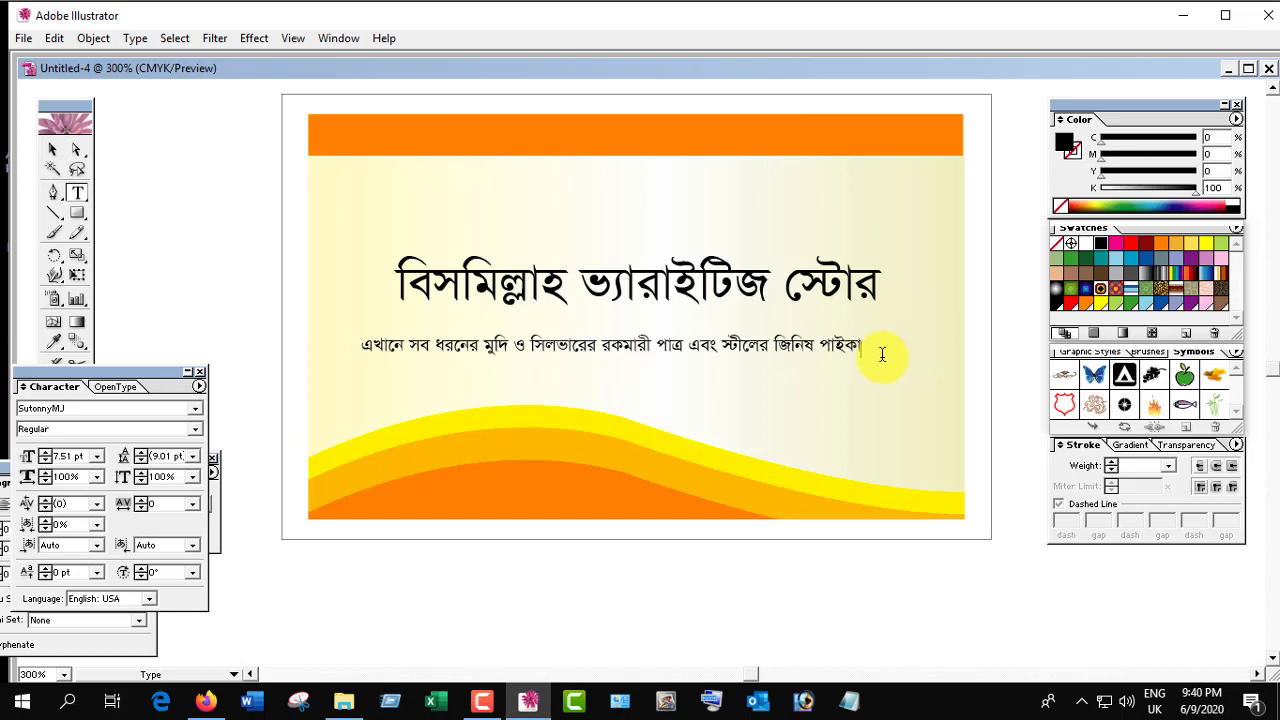
{"action": "type", "text": "রী ও খুচরা মূল্যে পাও"}
{"action": "type", "text": "য়া যায়"}
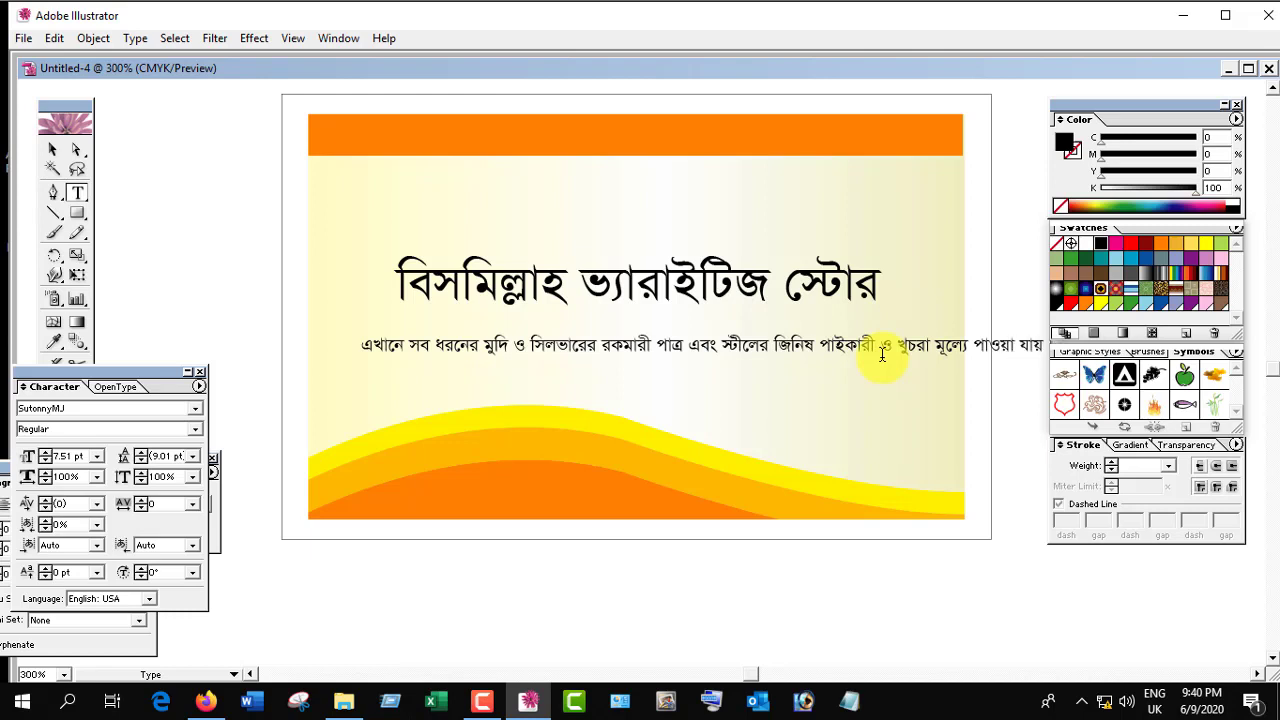
Break the tagline into two lines just before পাইকারী
{"action": "left_click", "coordinate": [882, 355], "text": "ctrl"}
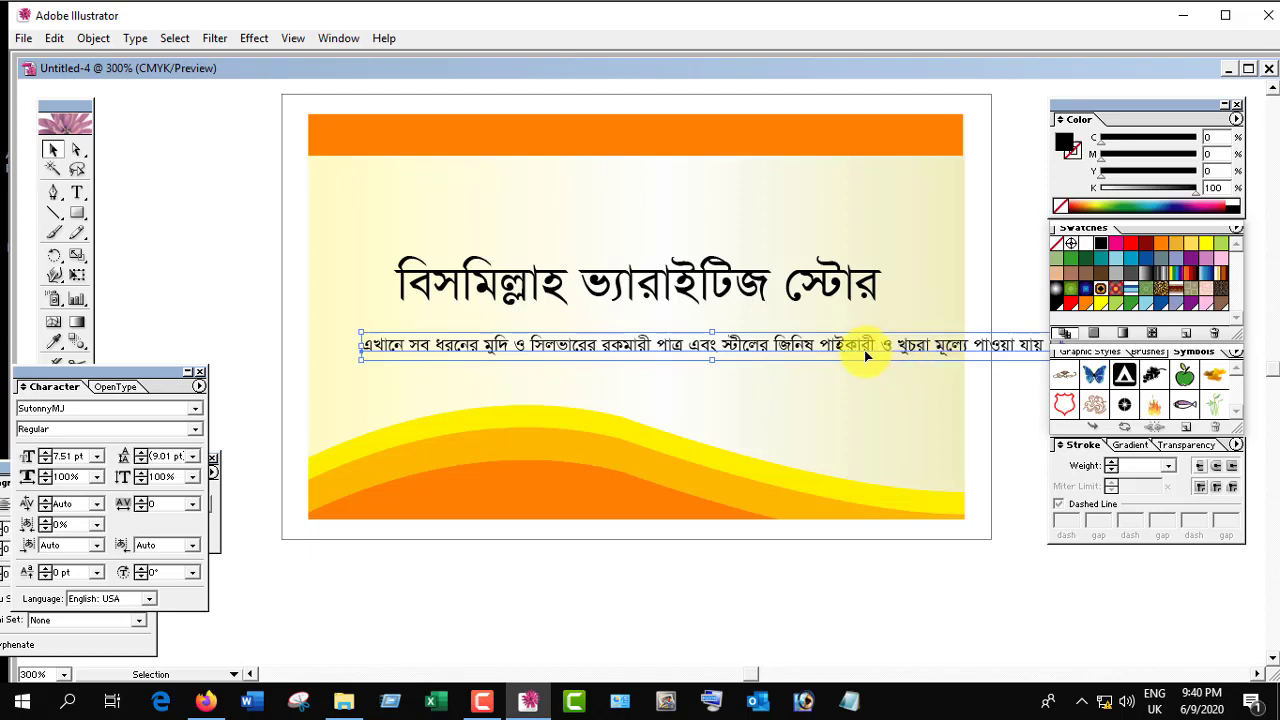
{"action": "left_click", "coordinate": [819, 345]}
{"action": "key", "text": "Return"}
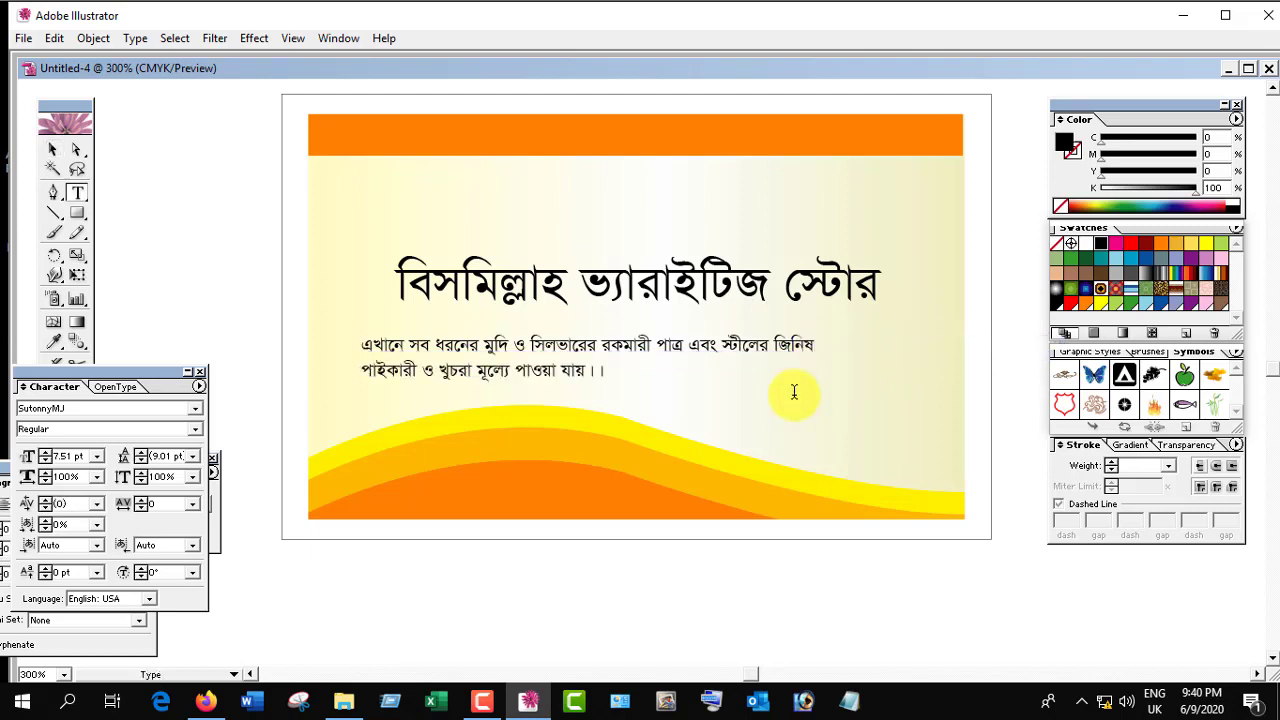
{"action": "key", "text": "Escape"}
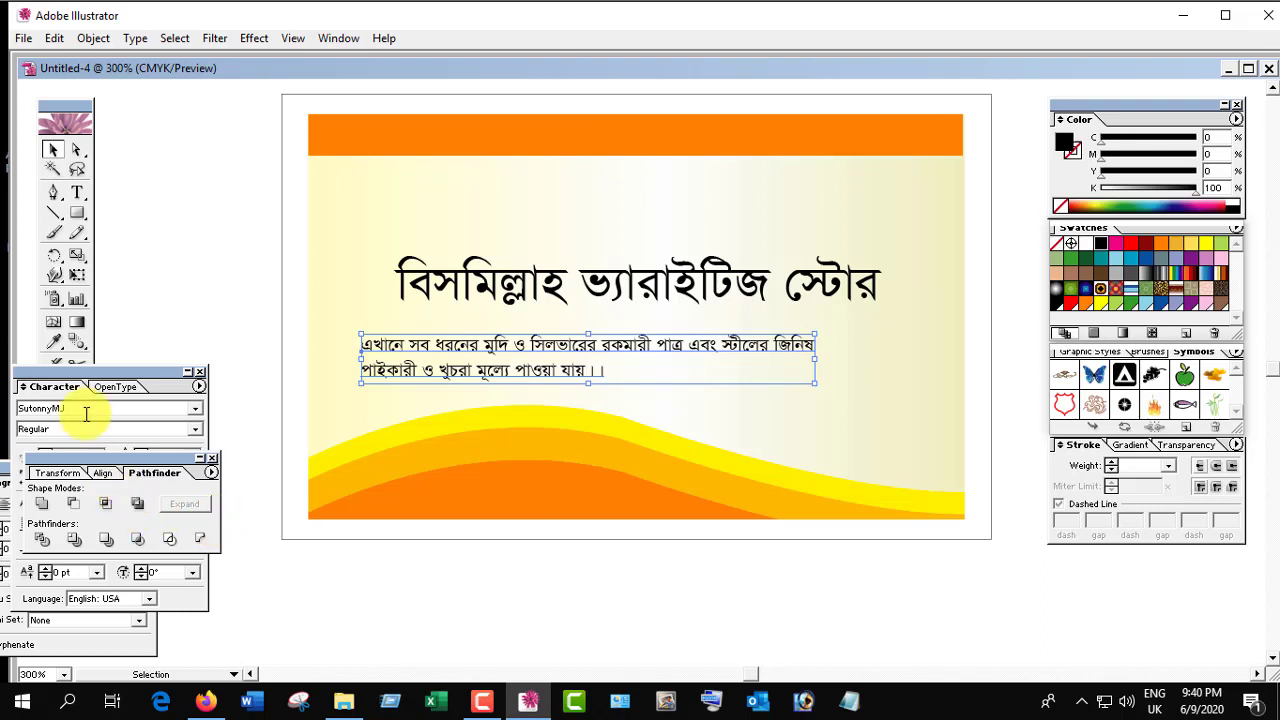
{"action": "left_click", "coordinate": [108, 614]}
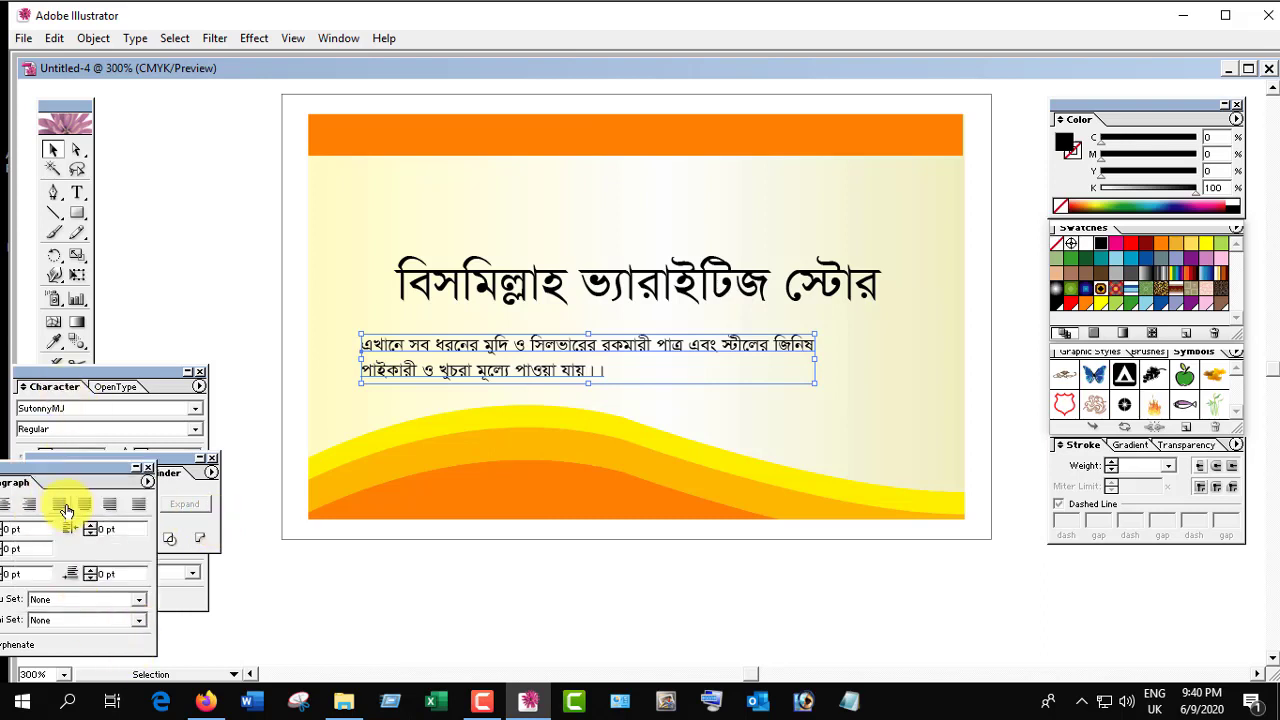
Centre-align the two-line tagline and resize it to sit centred just under the store name
{"action": "left_click_drag", "start_coordinate": [90, 468], "coordinate": [223, 262]}
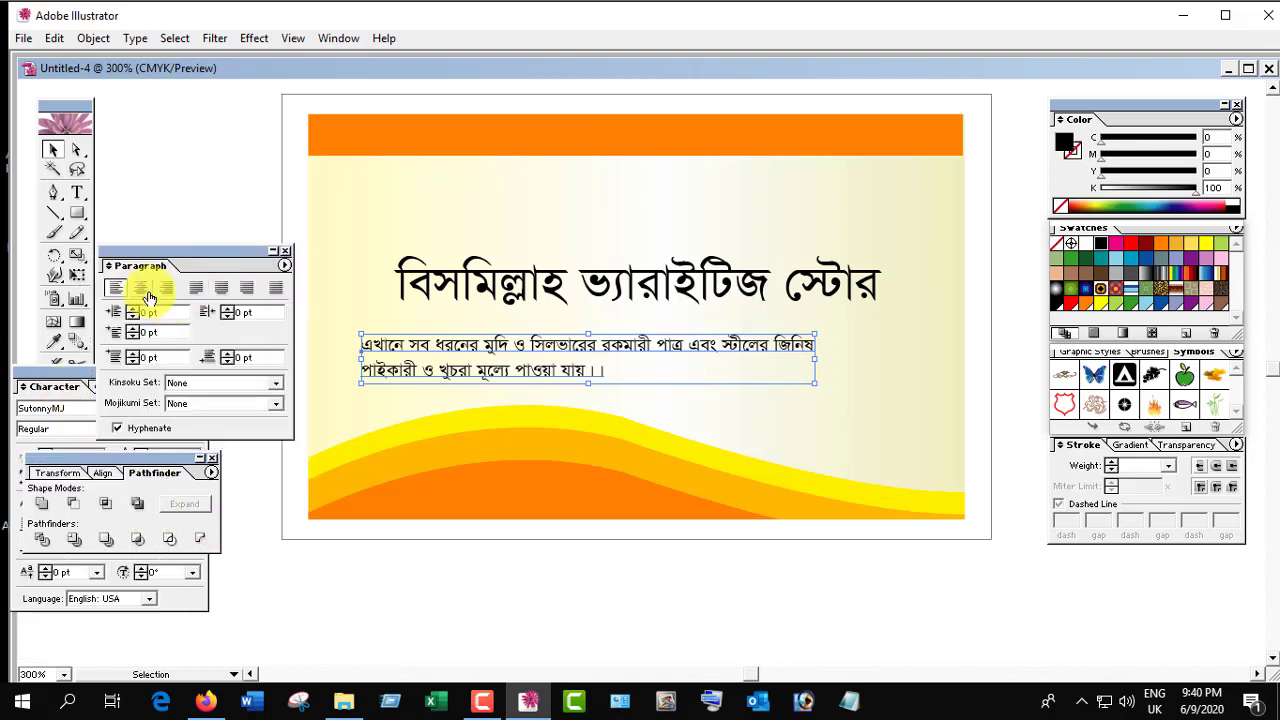
{"action": "left_click", "coordinate": [141, 287]}
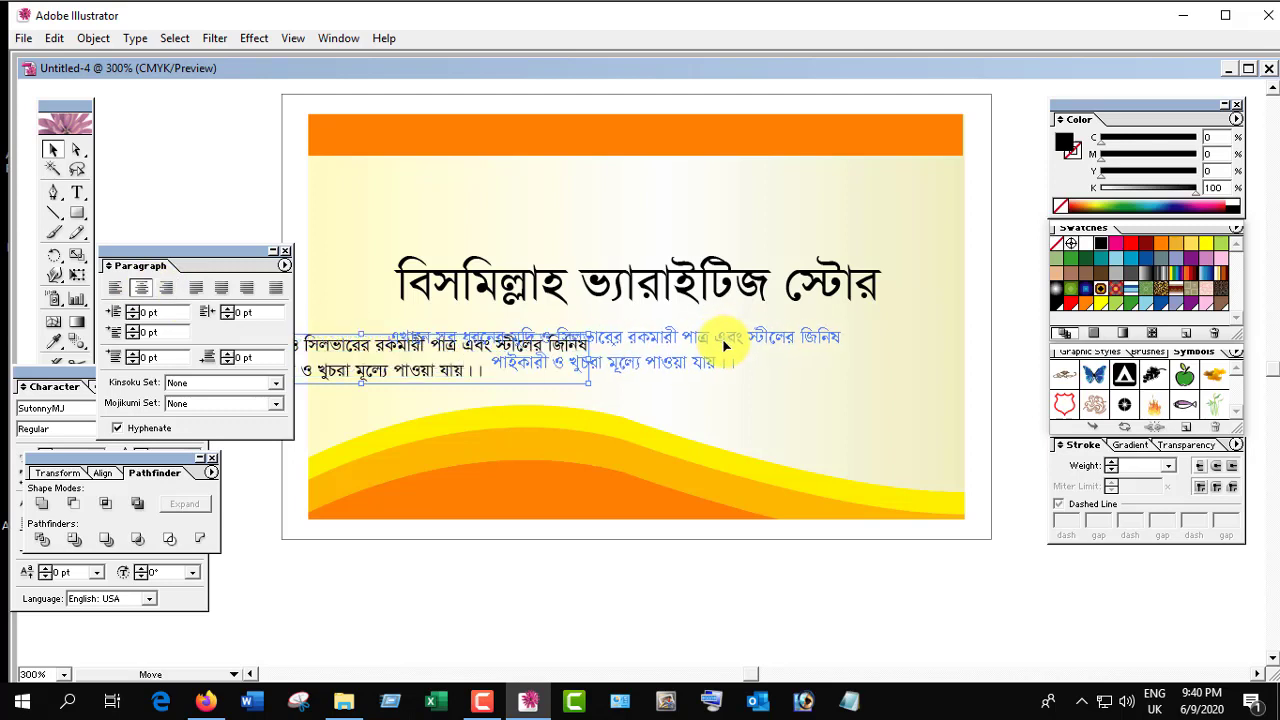
{"action": "left_click_drag", "start_coordinate": [481, 347], "coordinate": [734, 337]}
{"action": "left_click_drag", "start_coordinate": [841, 372], "coordinate": [851, 371]}
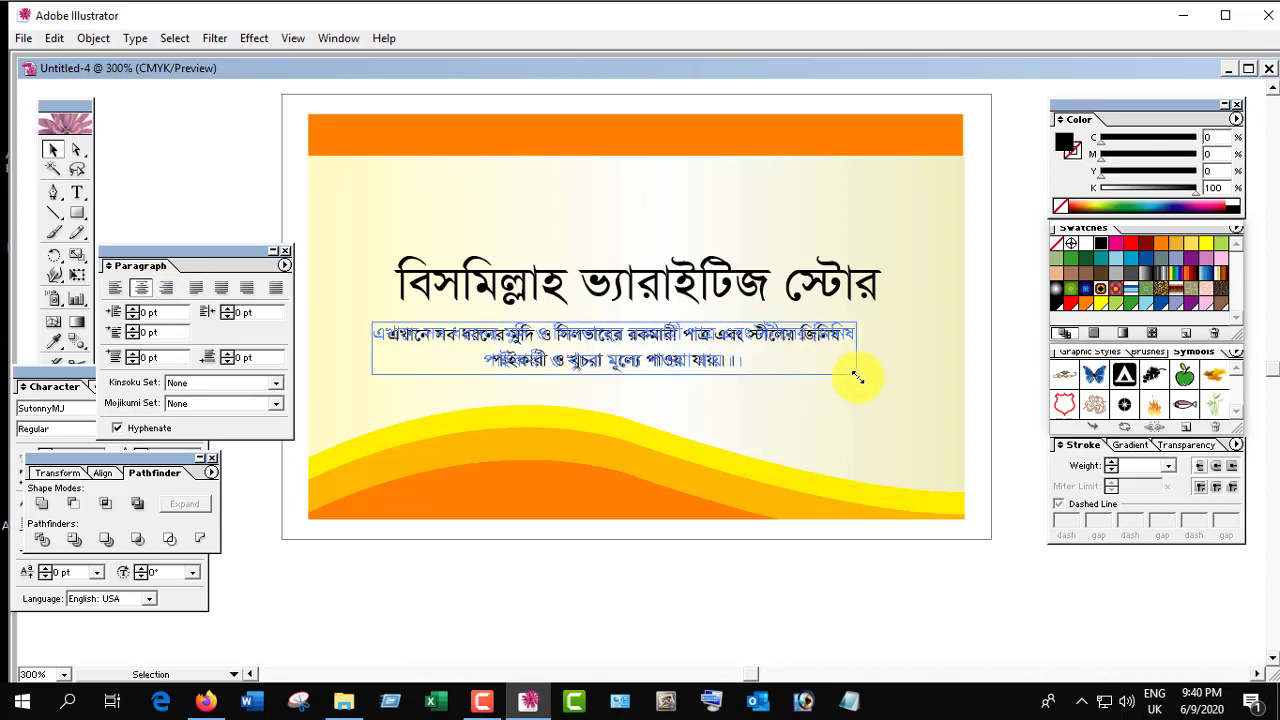
{"action": "left_click_drag", "start_coordinate": [640, 329], "coordinate": [760, 372]}
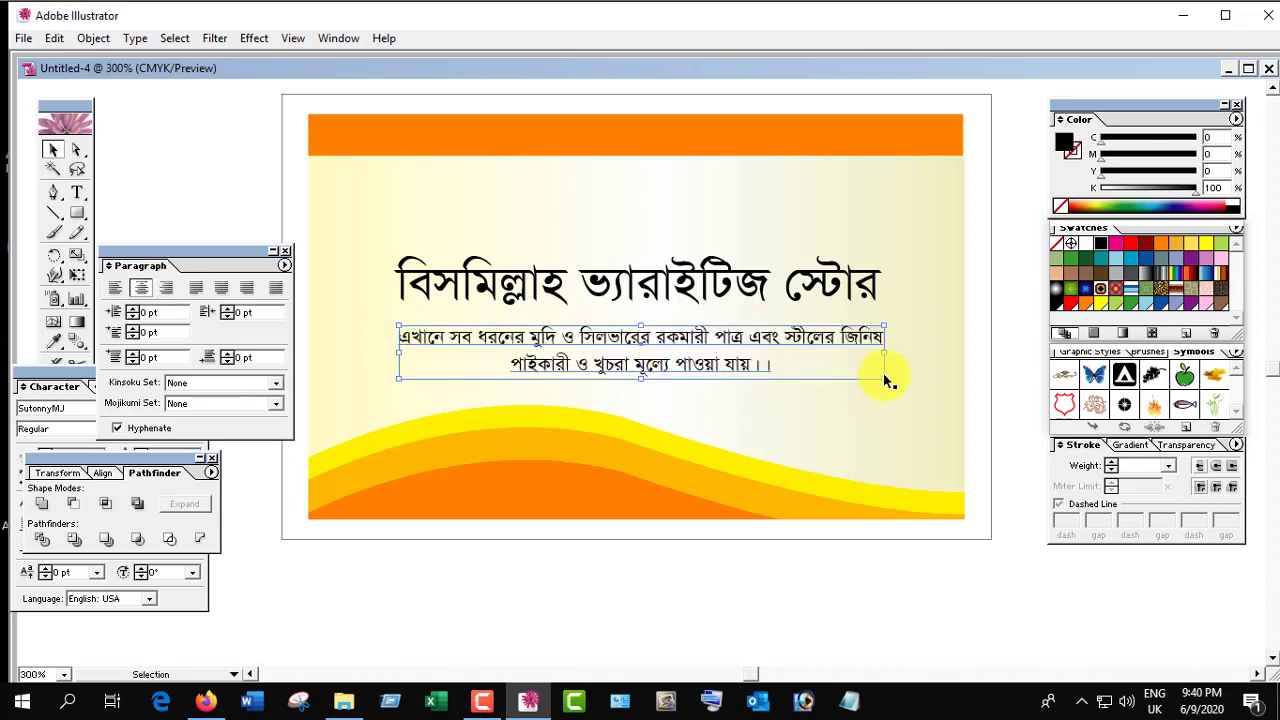
{"action": "left_click_drag", "start_coordinate": [880, 380], "coordinate": [867, 373]}
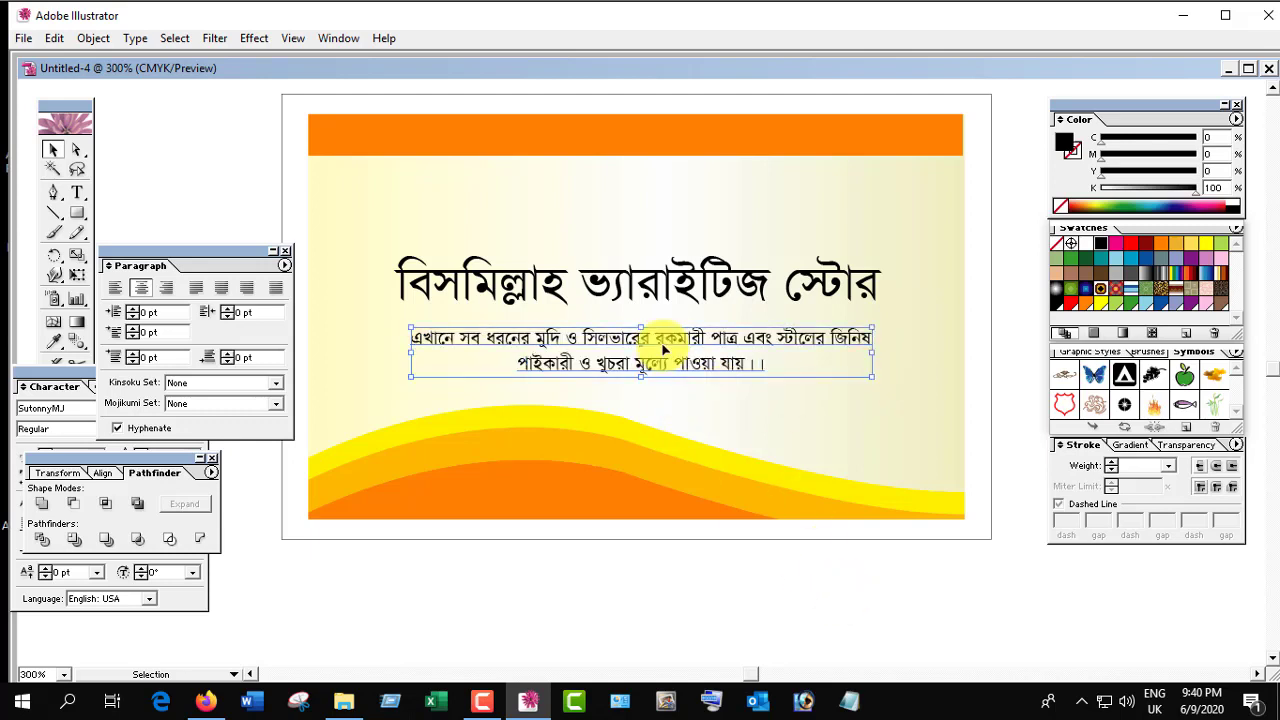
{"action": "mouse_move", "coordinate": [662, 350]}
{"action": "left_mouse_down"}
{"action": "mouse_move", "coordinate": [657, 340]}
{"action": "mouse_move", "coordinate": [656, 398]}
{"action": "left_mouse_up"}
Replace the copy's text with 'বি.দ্র. রমযান মাসে কসমেটিক্সের মাল পাইকারী বিক্রি করা হয়।'
{"action": "double_click", "coordinate": [700, 410]}
{"action": "key", "text": "ctrl+a"}
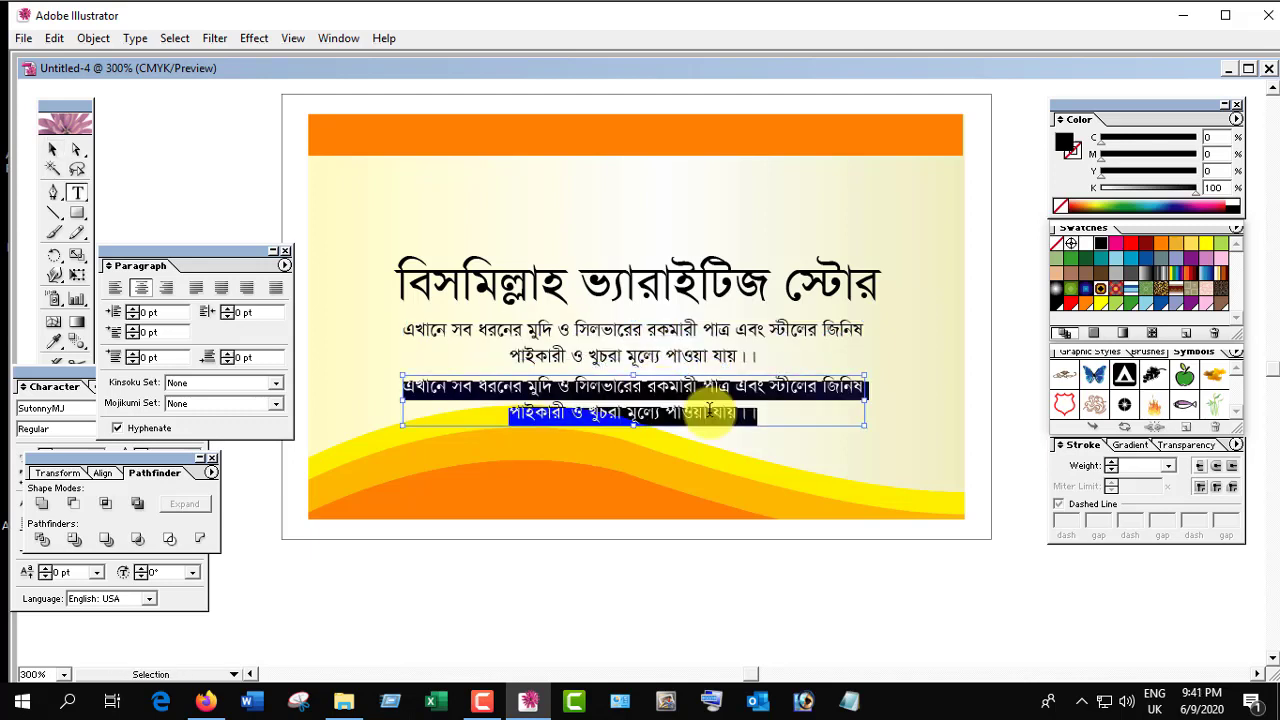
{"action": "type", "text": "বি.দ্র. রমযান মাসে"}
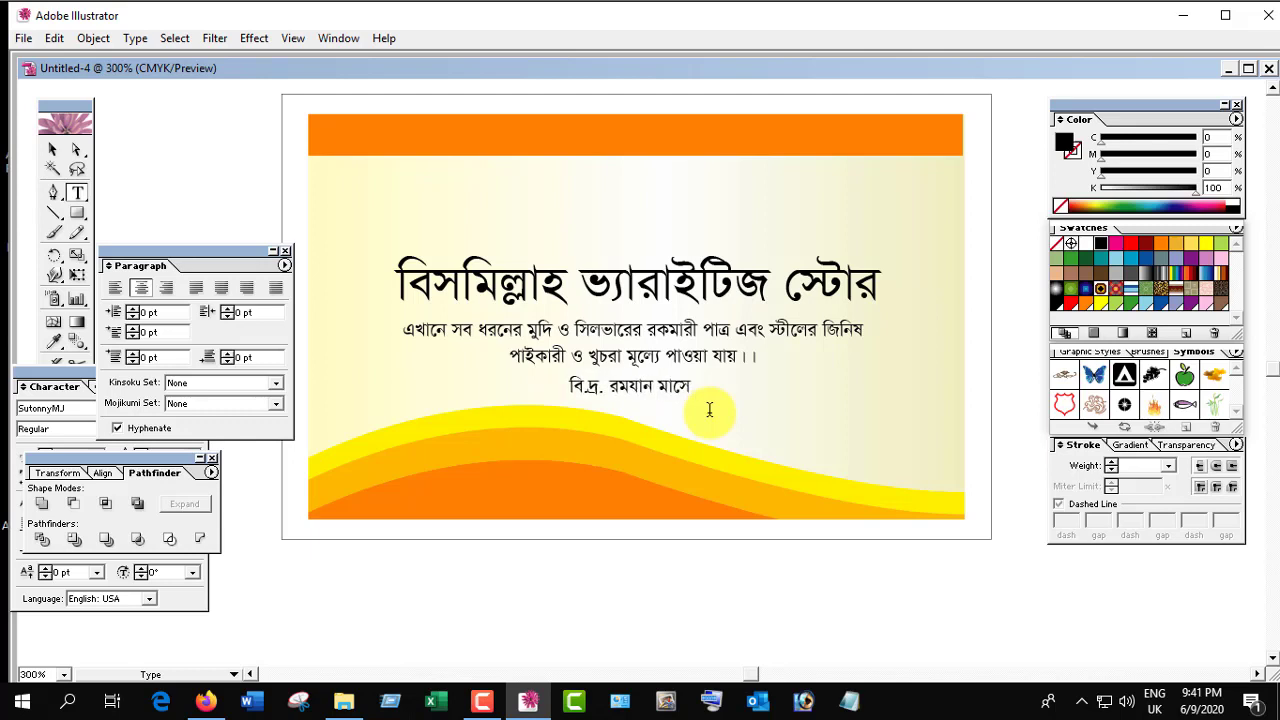
{"action": "type", "text": " ক"}
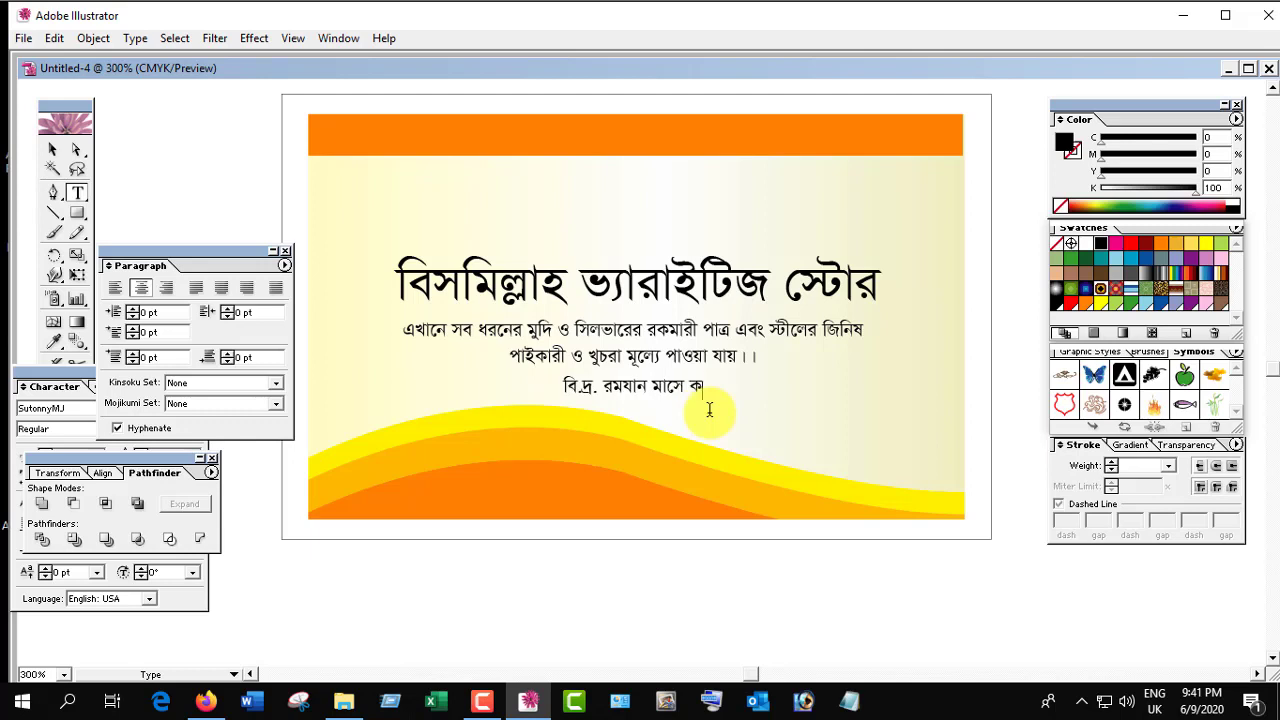
{"action": "type", "text": "সমেটি"}
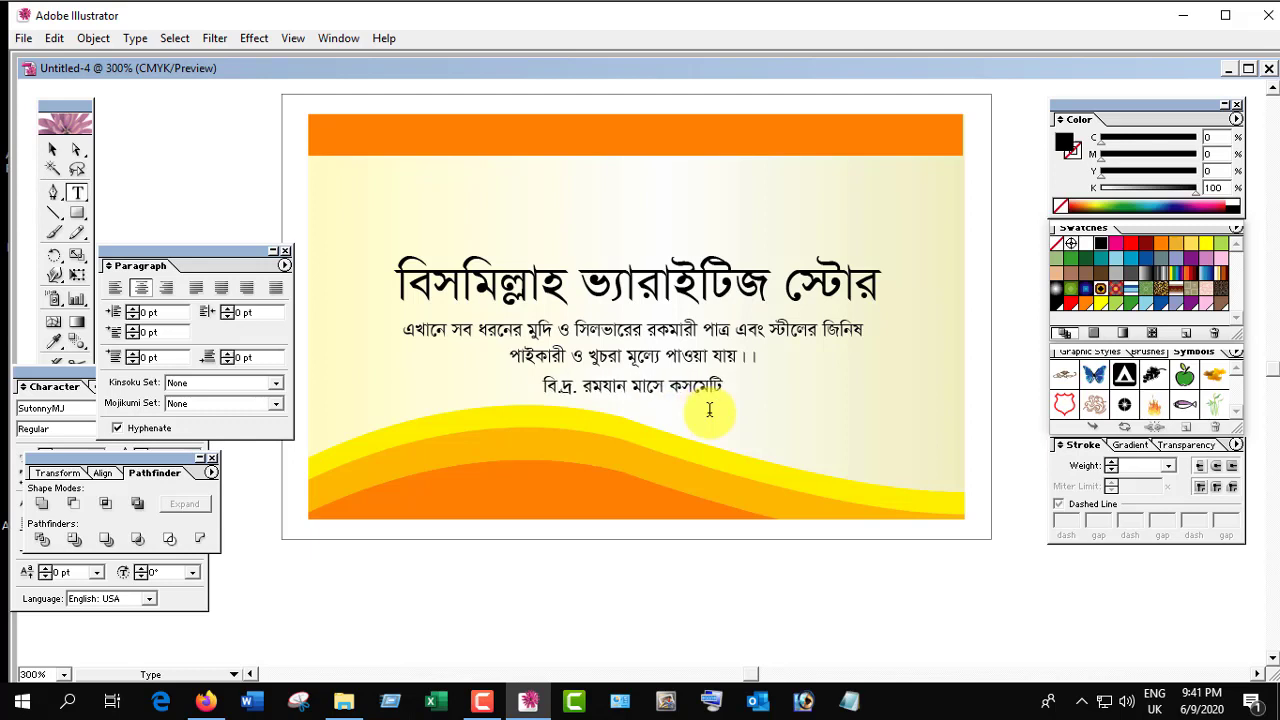
{"action": "type", "text": "স"}
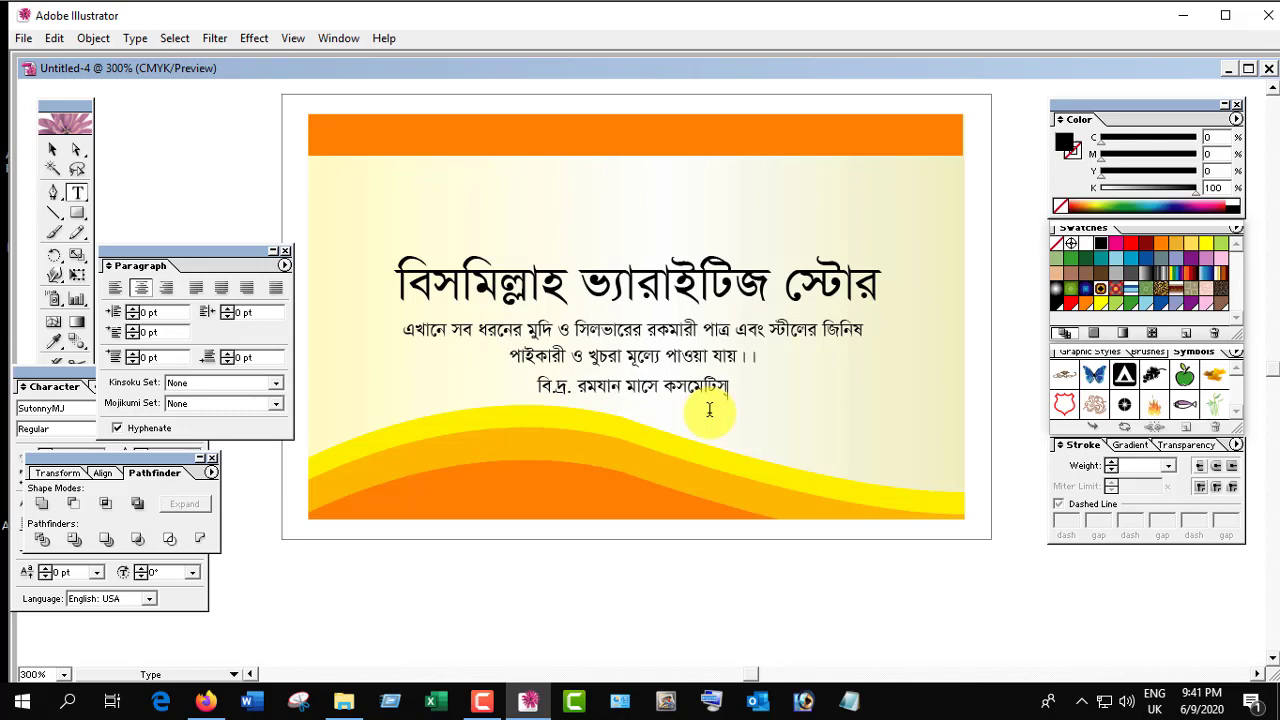
{"action": "key", "text": "BackSpace"}
{"action": "type", "text": "ক্স"}
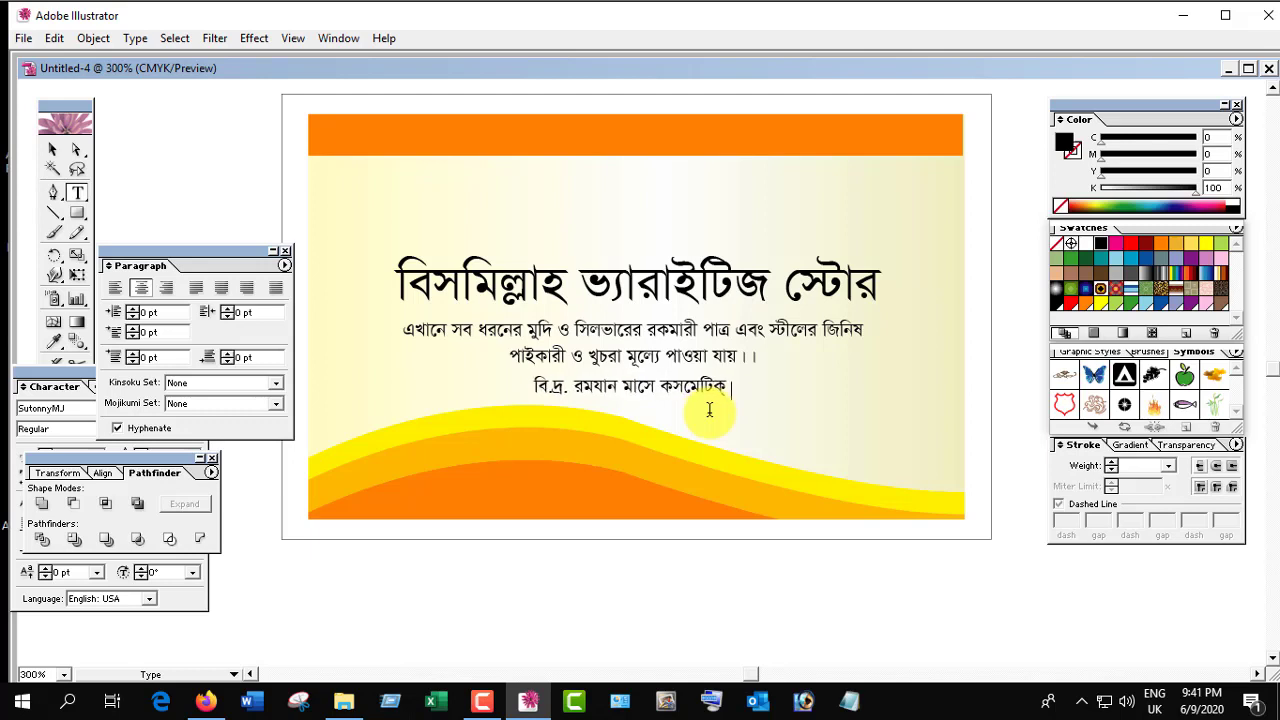
{"action": "type", "text": "ের মা"}
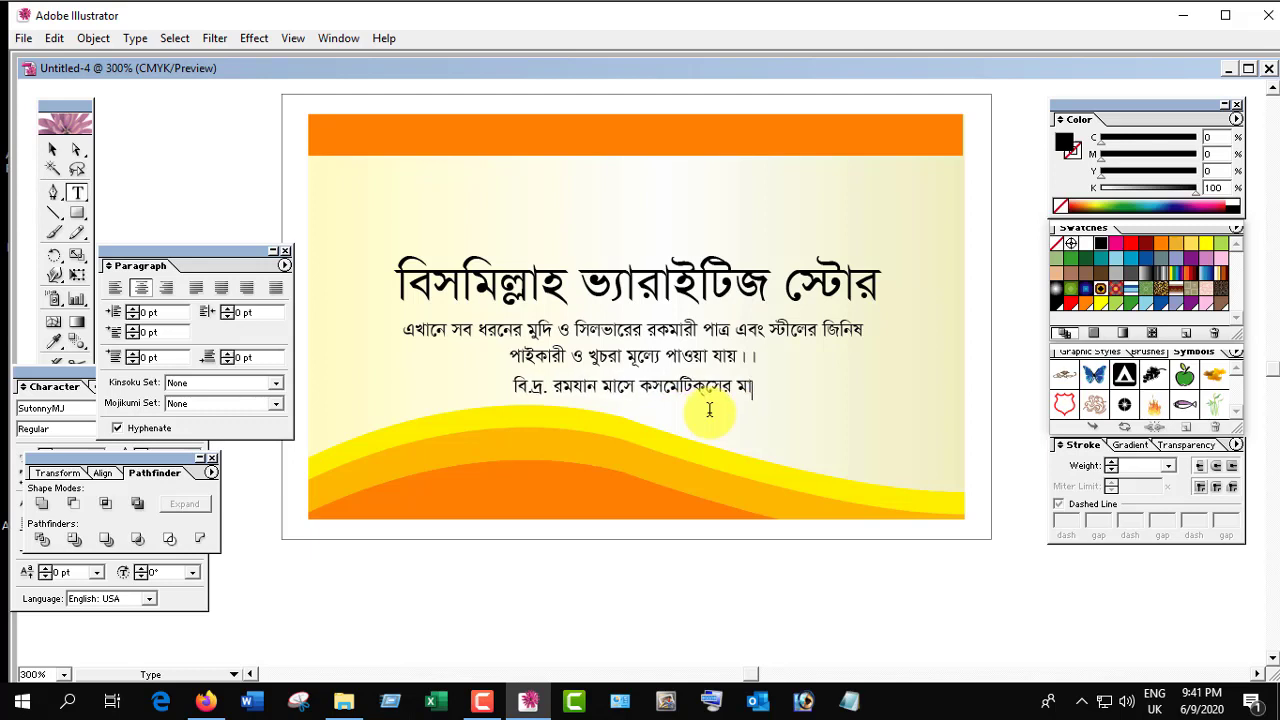
{"action": "type", "text": "ল পাইক"}
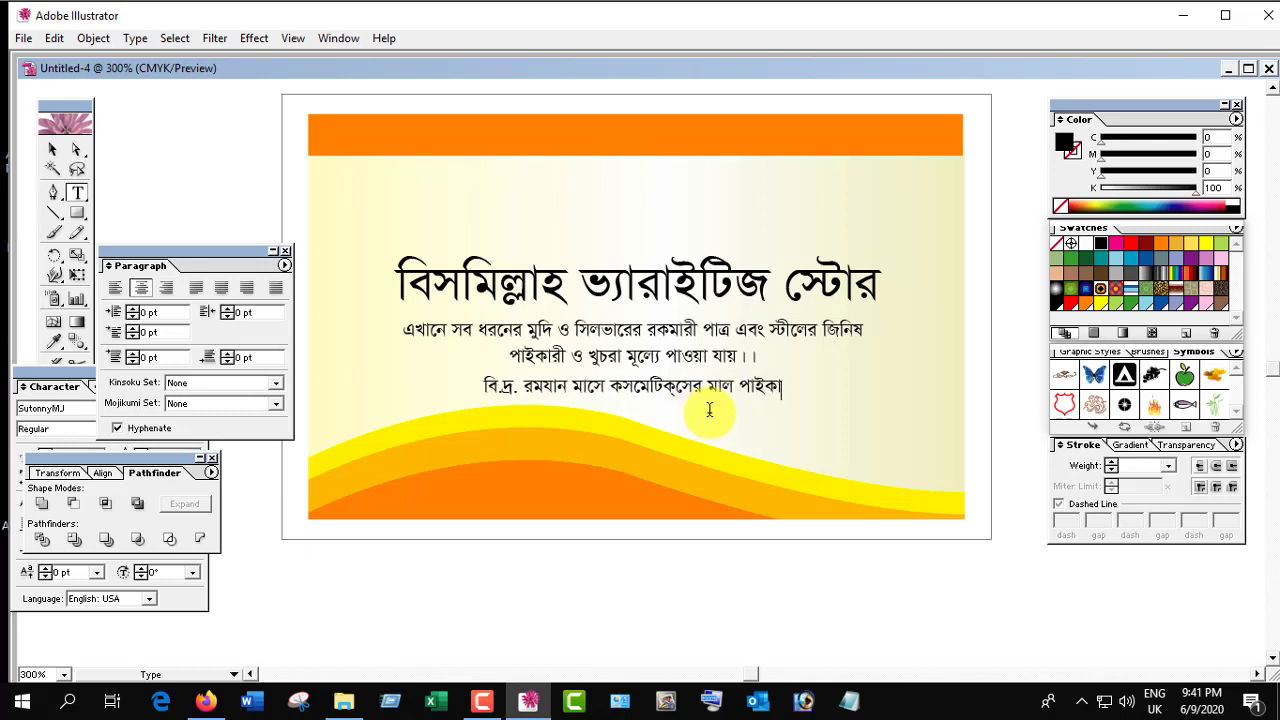
{"action": "type", "text": "ারী বিক্রি"}
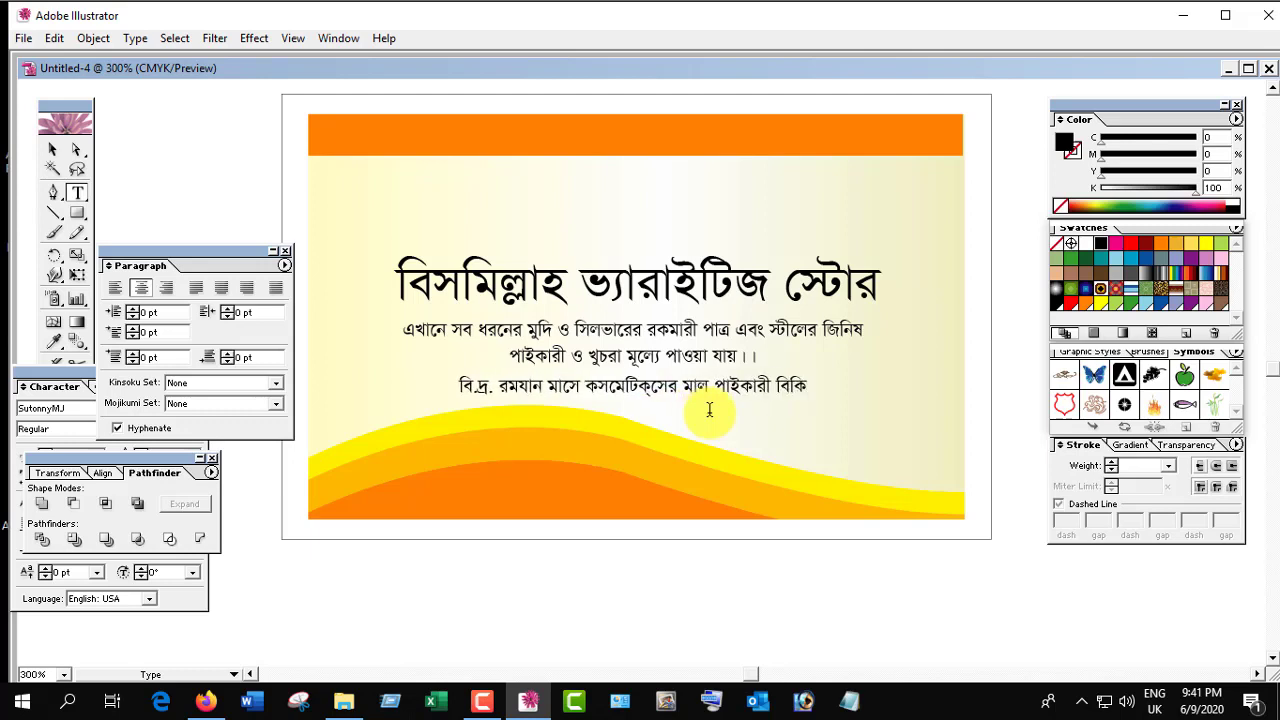
{"action": "type", "text": " করা হয়"}
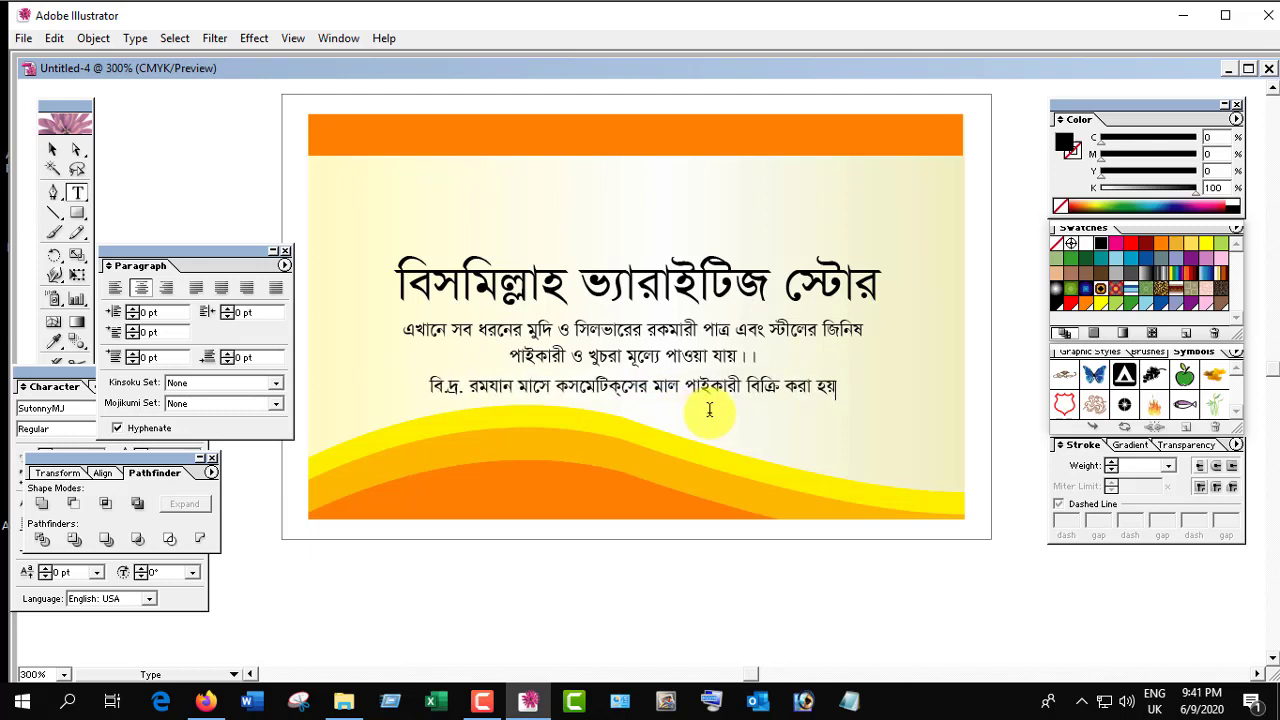
{"action": "type", "text": " ।"}
{"action": "key", "text": "Escape"}
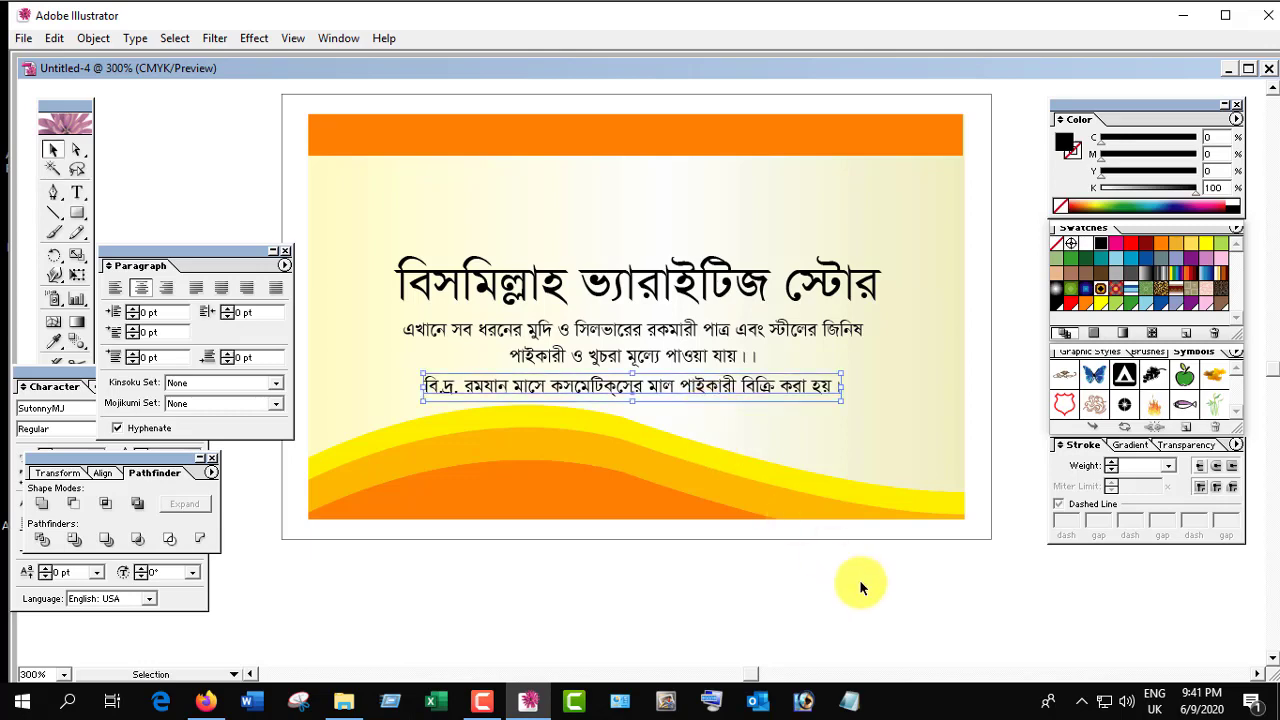
{"action": "left_click", "coordinate": [860, 580]}
Scale up the Bengali store name title to stretch almost the full card width
{"action": "key", "text": "z"}
{"action": "left_click", "coordinate": [612, 386]}
{"action": "left_click", "coordinate": [614, 371], "text": "alt"}
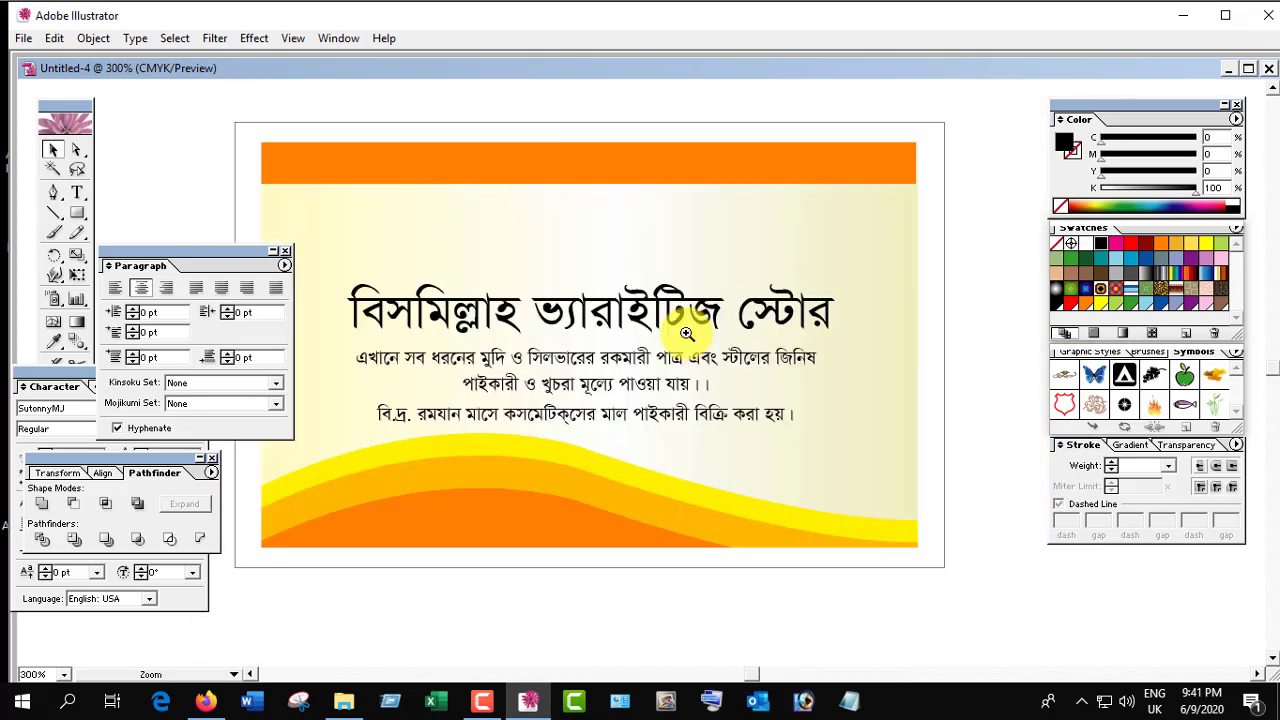
{"action": "left_click", "coordinate": [547, 400], "text": "alt"}
{"action": "key", "text": "v"}
{"action": "left_click", "coordinate": [774, 370]}
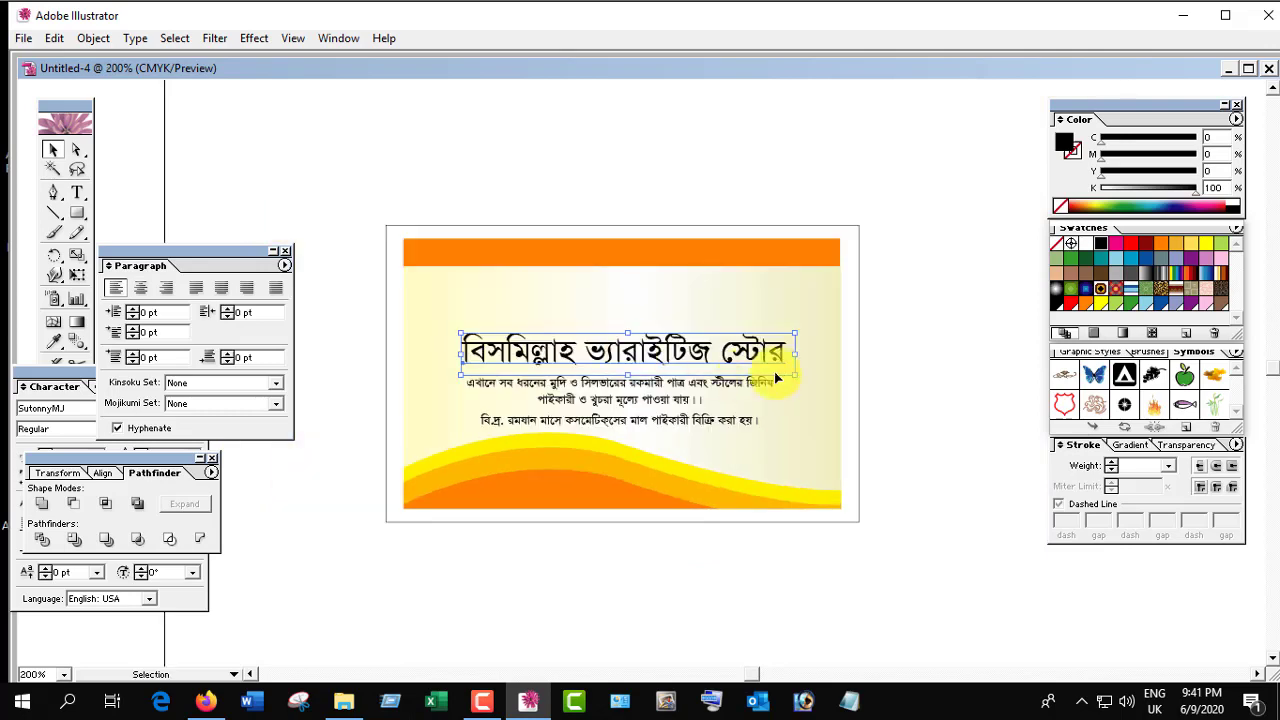
{"action": "left_click_drag", "start_coordinate": [795, 373], "coordinate": [820, 370]}
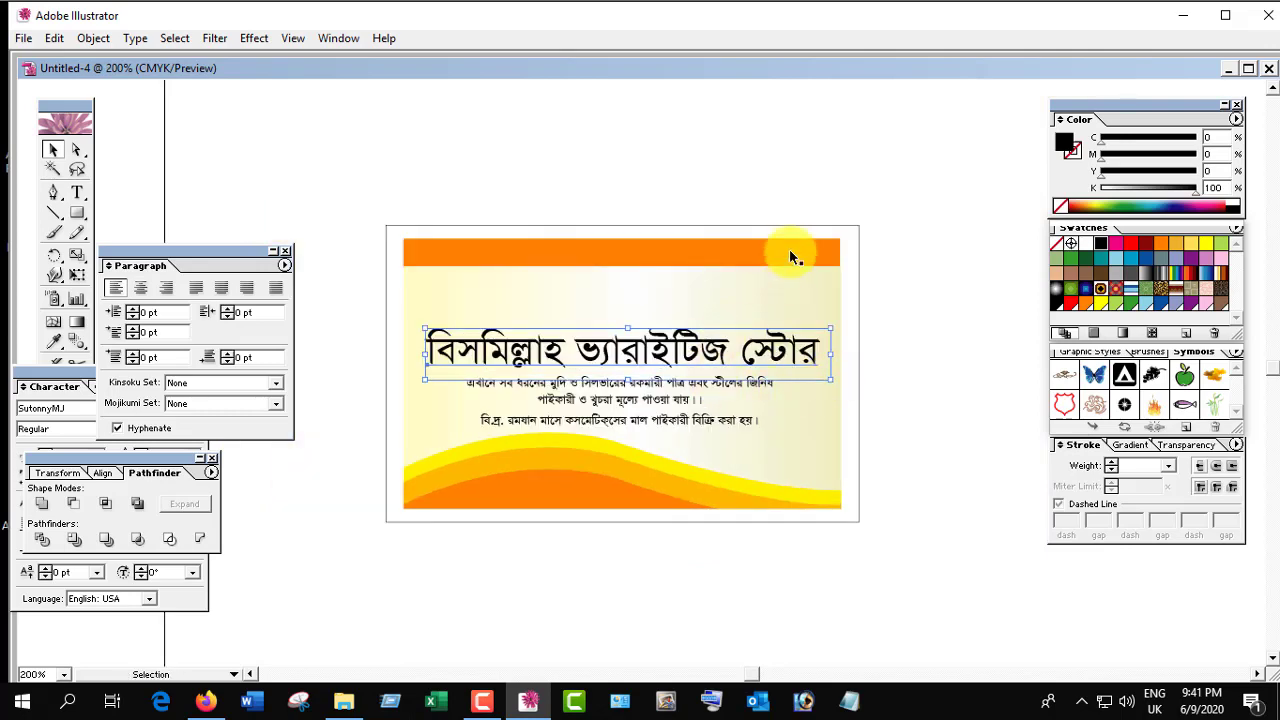
{"action": "left_click", "coordinate": [725, 435]}
{"action": "left_click", "coordinate": [684, 432], "text": "ctrl"}
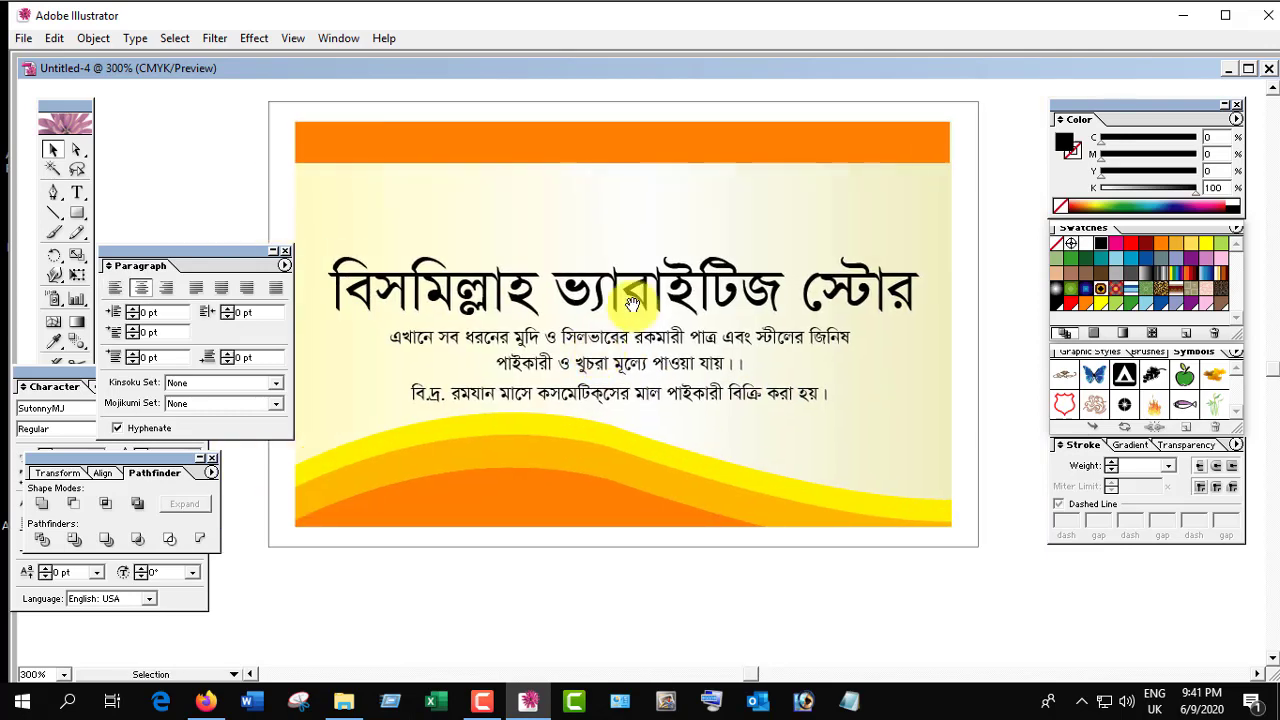
{"action": "left_click", "coordinate": [641, 404]}
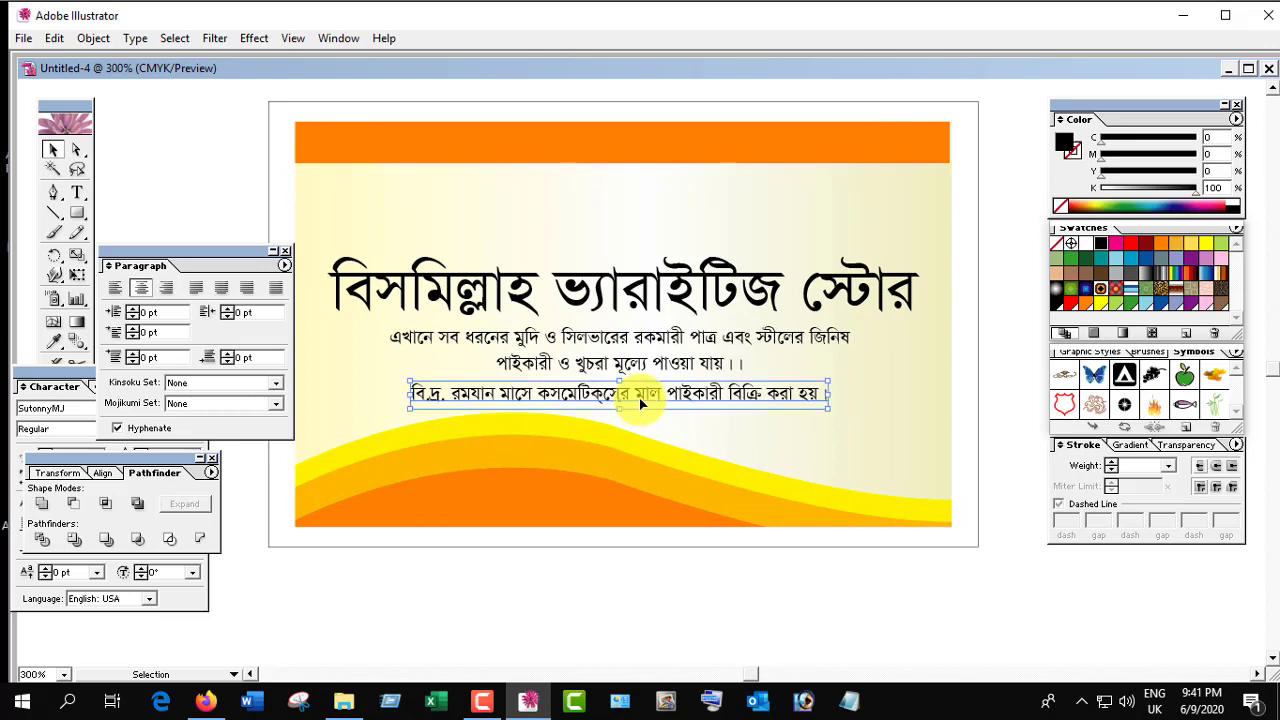
Copy the note line down onto the lower orange wave band
{"action": "left_click_drag", "start_coordinate": [641, 404], "coordinate": [587, 512], "text": "alt"}
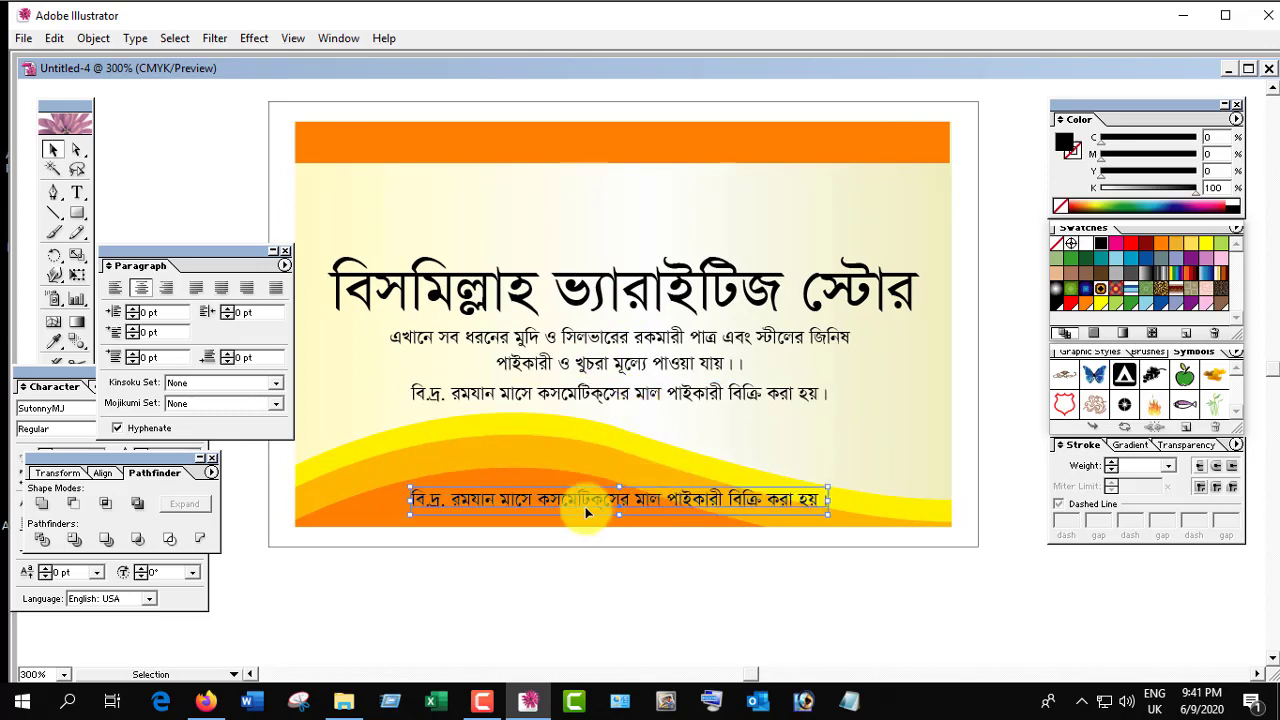
{"action": "left_click", "coordinate": [587, 512], "text": "ctrl"}
{"action": "left_click", "coordinate": [595, 376], "text": "ctrl+alt"}
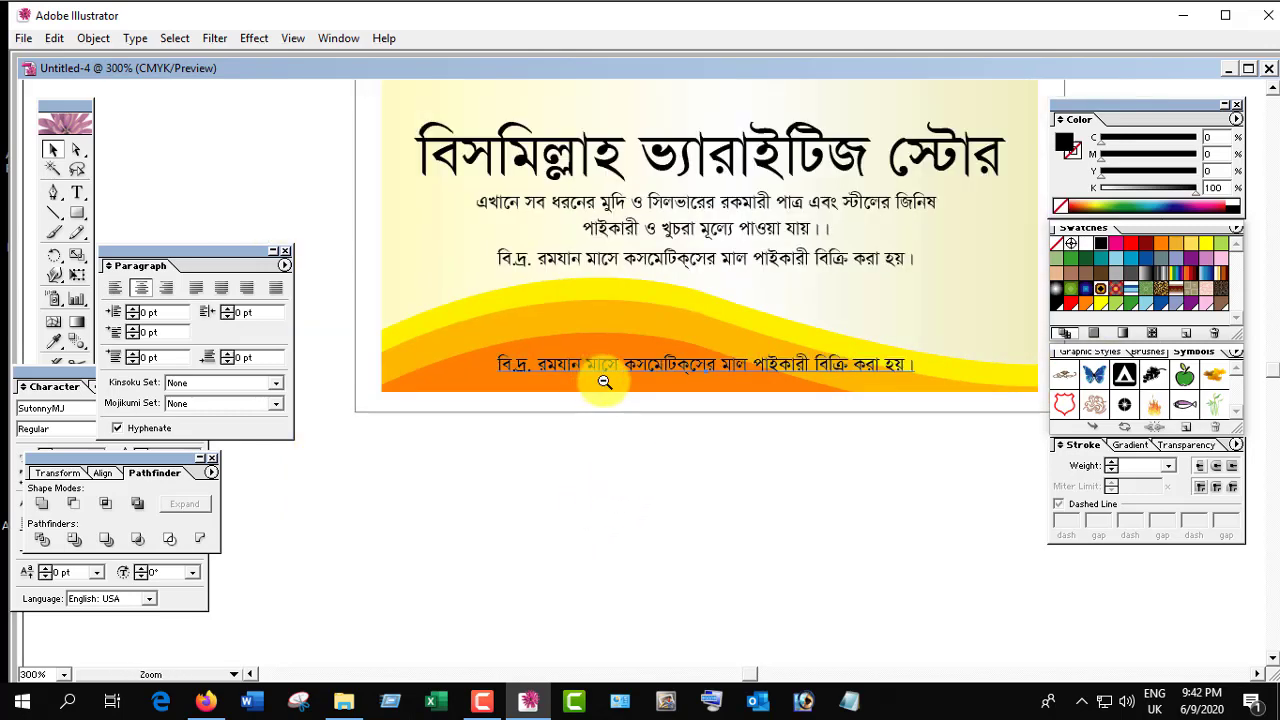
Replace the copied line's text with the store's Bengali address and nudge it left
{"action": "key", "text": "t"}
{"action": "left_click", "coordinate": [560, 373]}
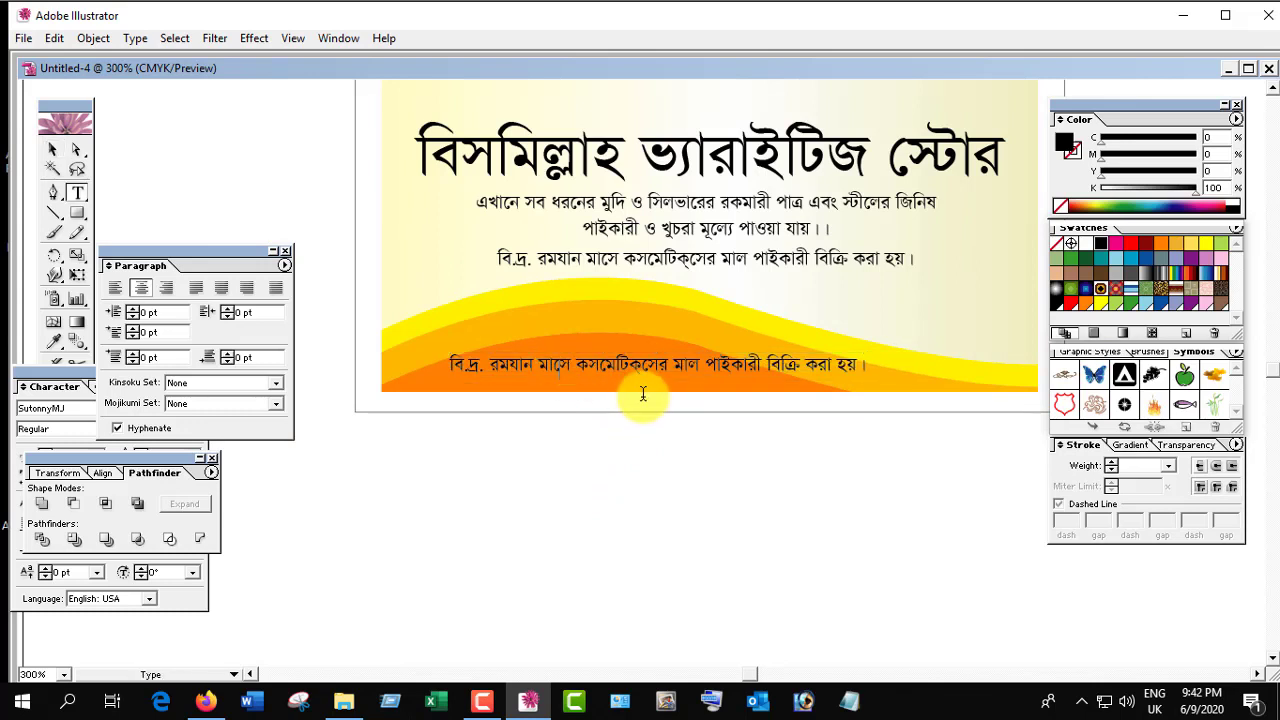
{"action": "key", "text": "ctrl+a"}
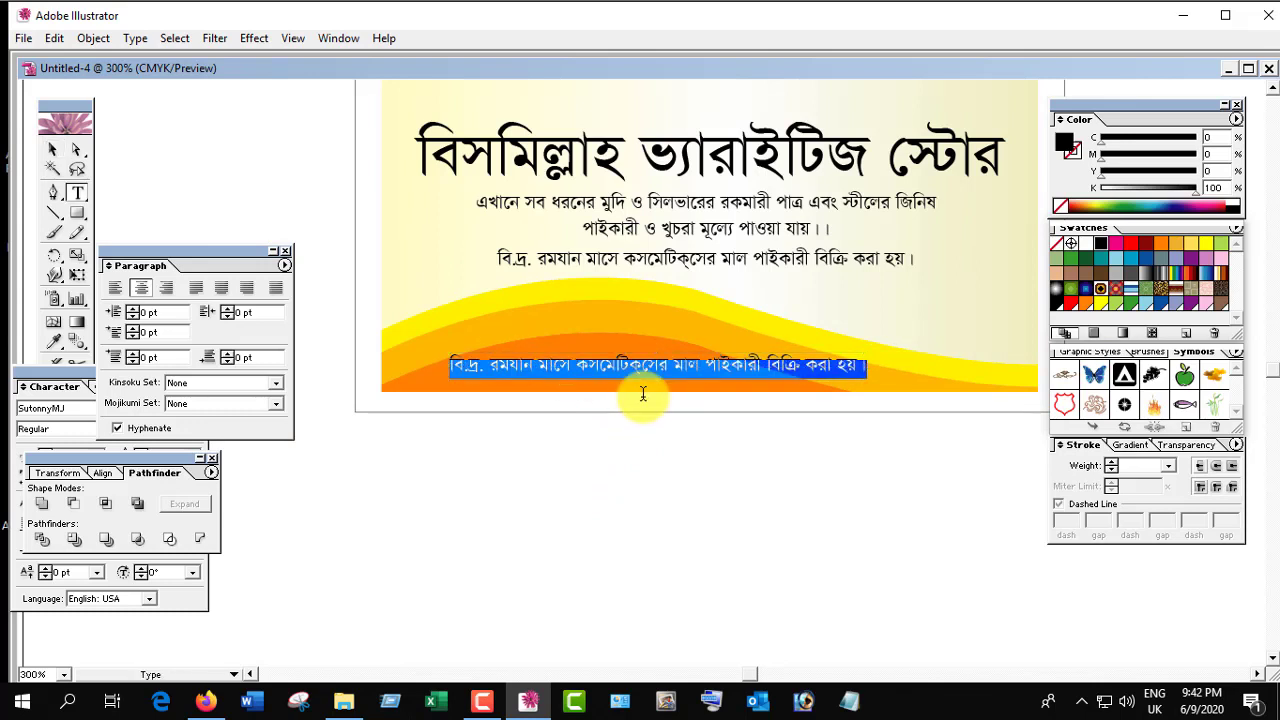
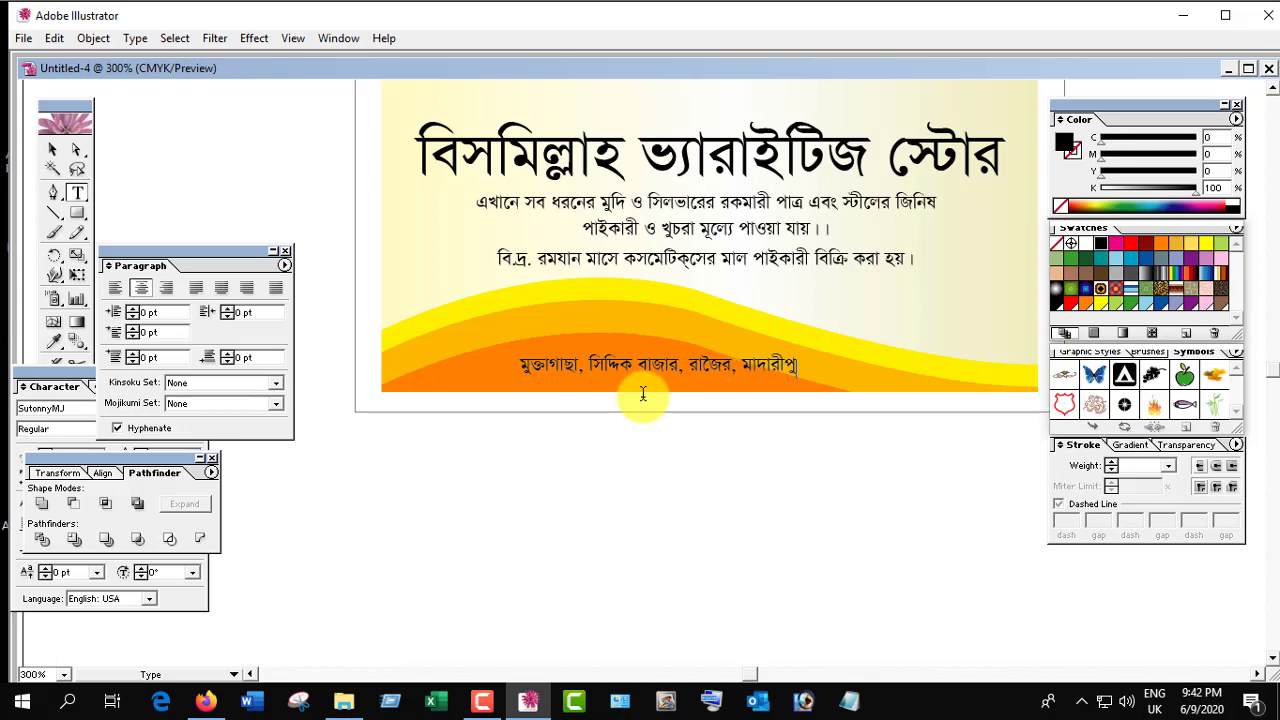
{"action": "key", "text": "Escape"}
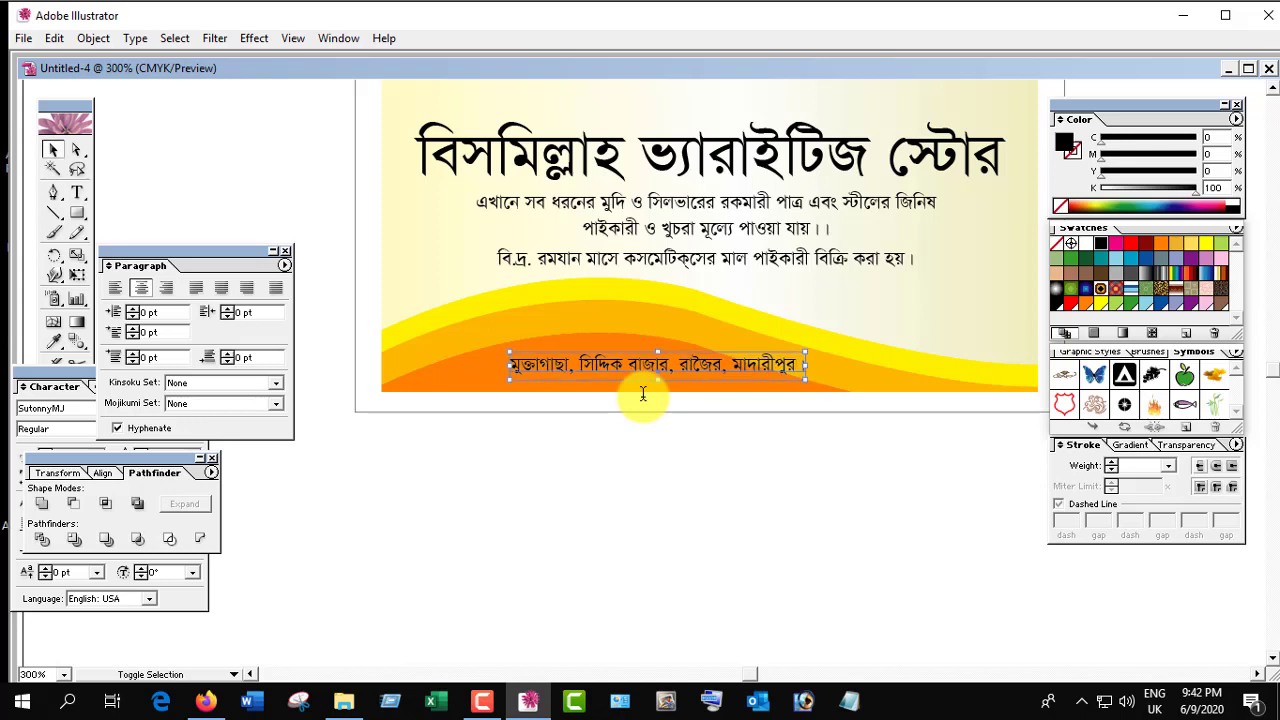
{"action": "key", "text": "Left"}
{"action": "key", "text": "Left"}
{"action": "key", "text": "Left"}
Rezoom the card and select the two-line description paragraph
{"action": "key", "text": "z"}
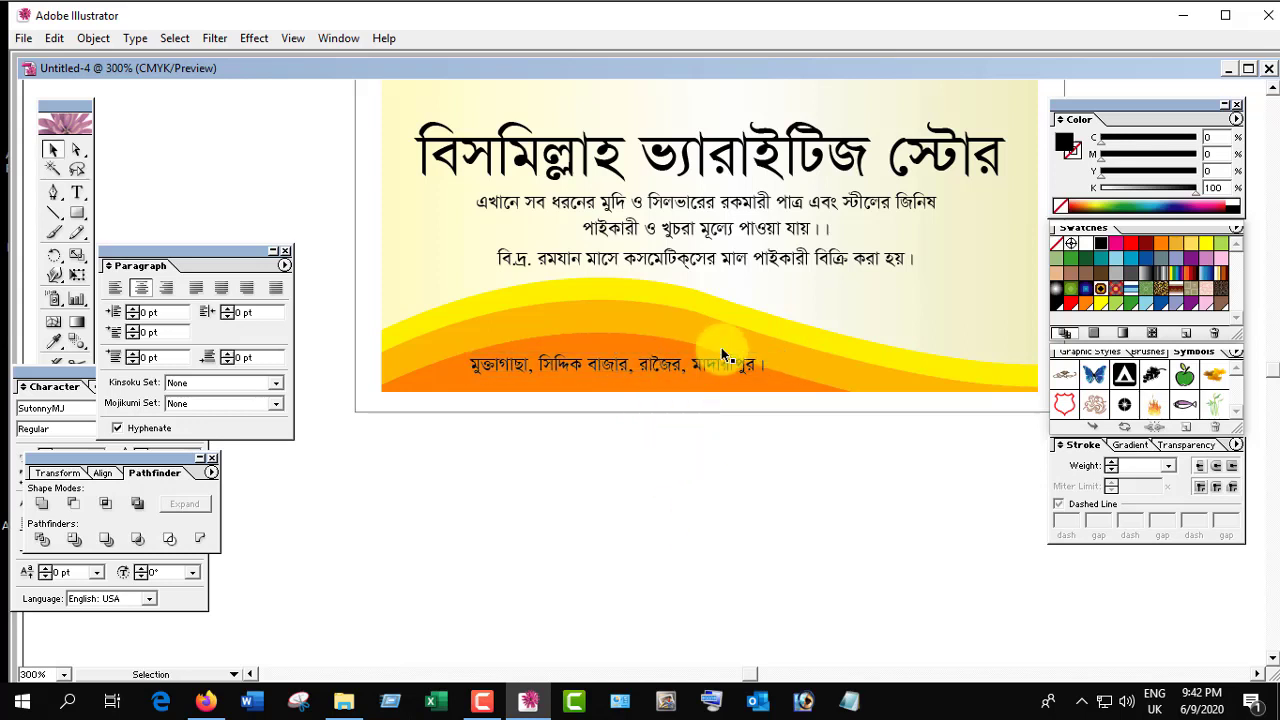
{"action": "left_click", "coordinate": [726, 357], "text": "alt"}
{"action": "left_click", "coordinate": [728, 314]}
{"action": "key", "text": "v"}
{"action": "left_click", "coordinate": [706, 354]}
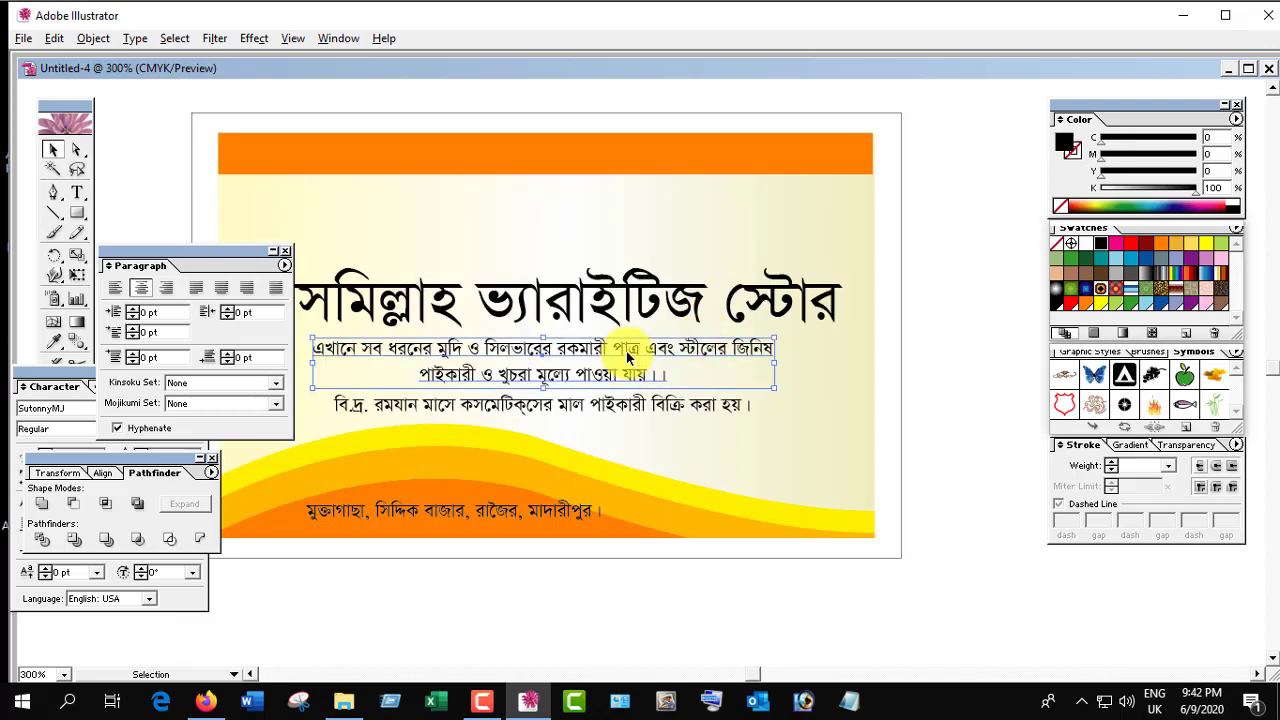
Copy the description paragraph upward and retype it as 'প্রপাইটর:' followed by the owner's name
{"action": "mouse_move", "coordinate": [706, 354]}
{"action": "left_mouse_down"}
{"action": "mouse_move", "coordinate": [716, 226]}
{"action": "mouse_move", "coordinate": [748, 215]}
{"action": "left_mouse_up"}
{"action": "key", "text": "t"}
{"action": "left_click", "coordinate": [748, 211]}
{"action": "key", "text": "ctrl+a"}
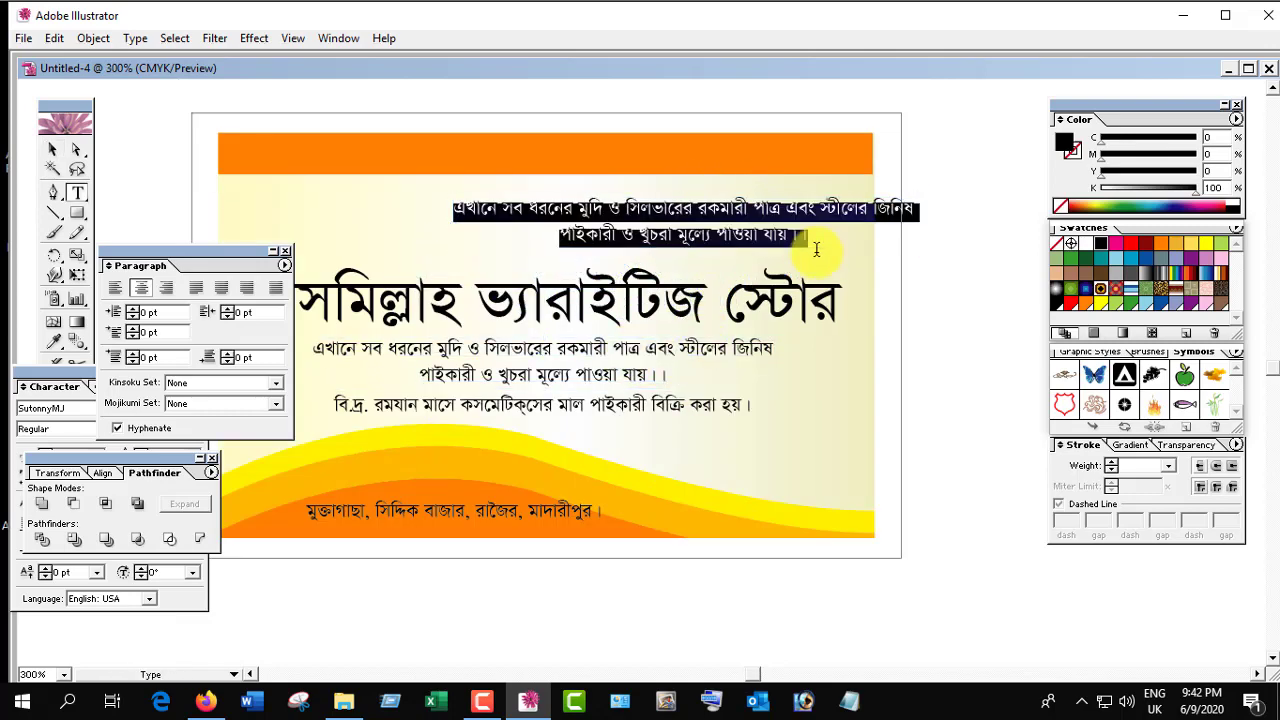
{"action": "type", "text": "প্রপাইটর"}
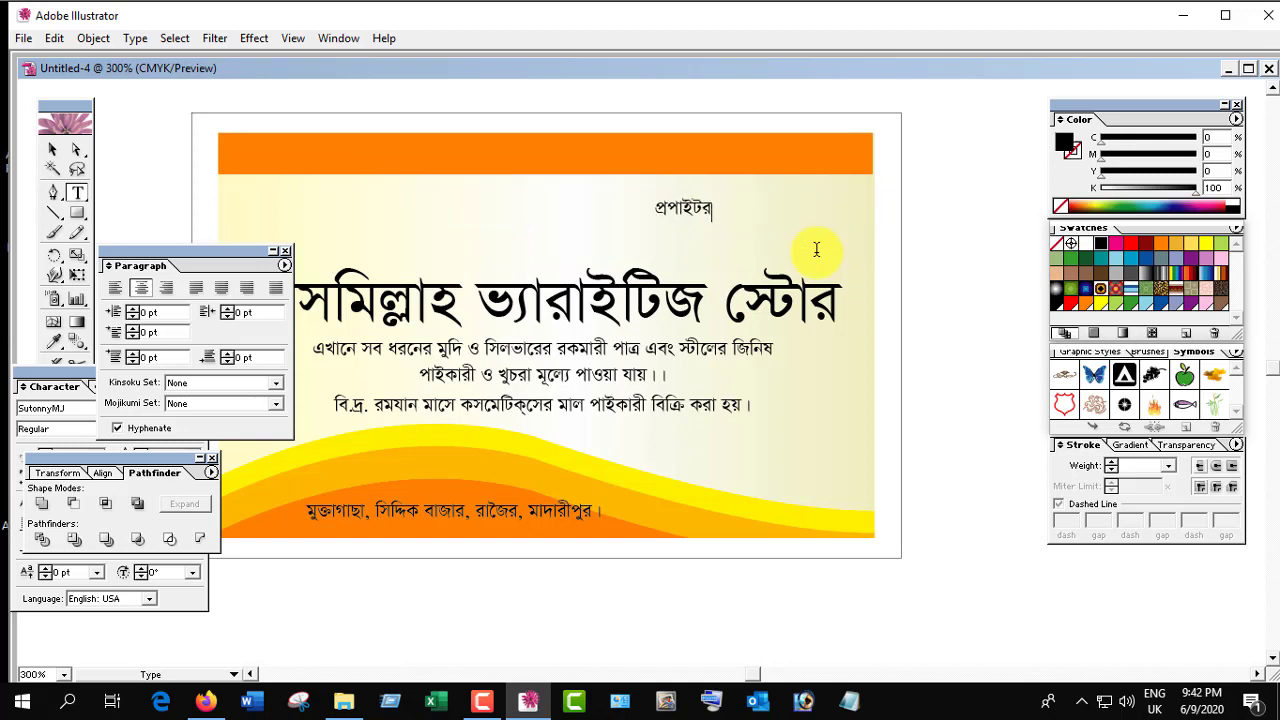
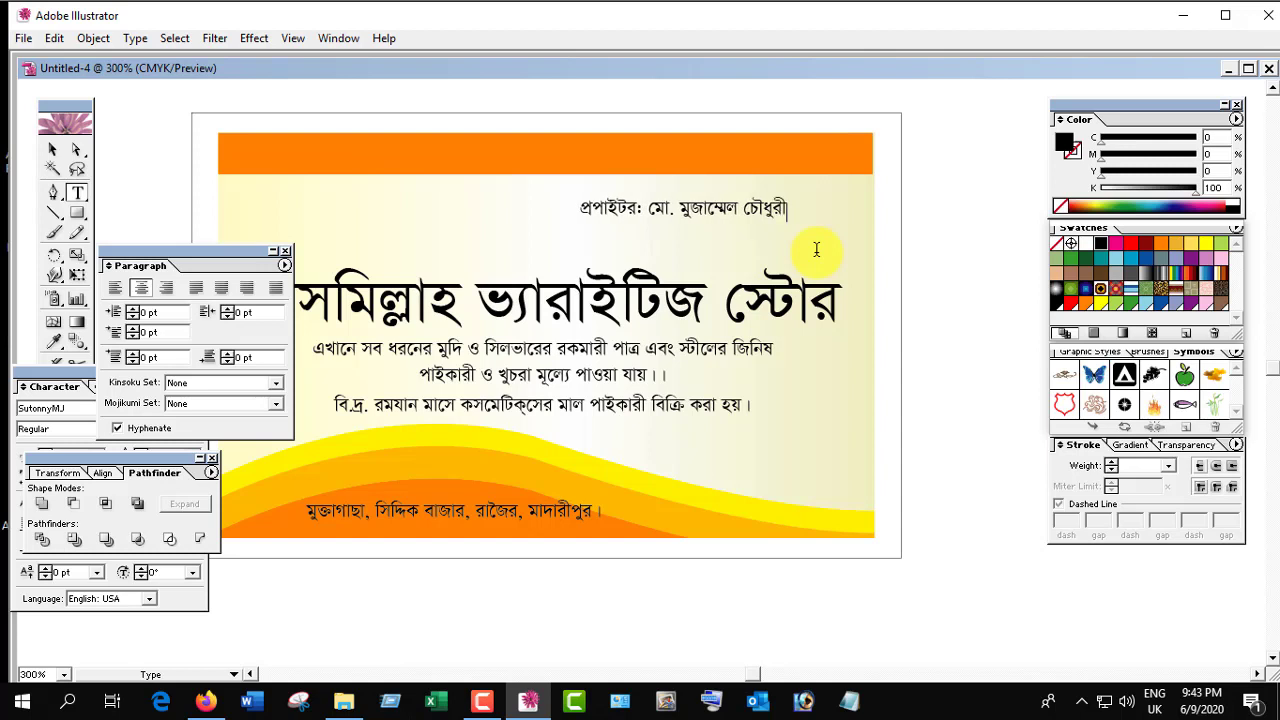
{"action": "key", "text": "Escape"}
Move the proprietor line right, just under the orange header
{"action": "left_click_drag", "start_coordinate": [731, 212], "coordinate": [772, 208]}
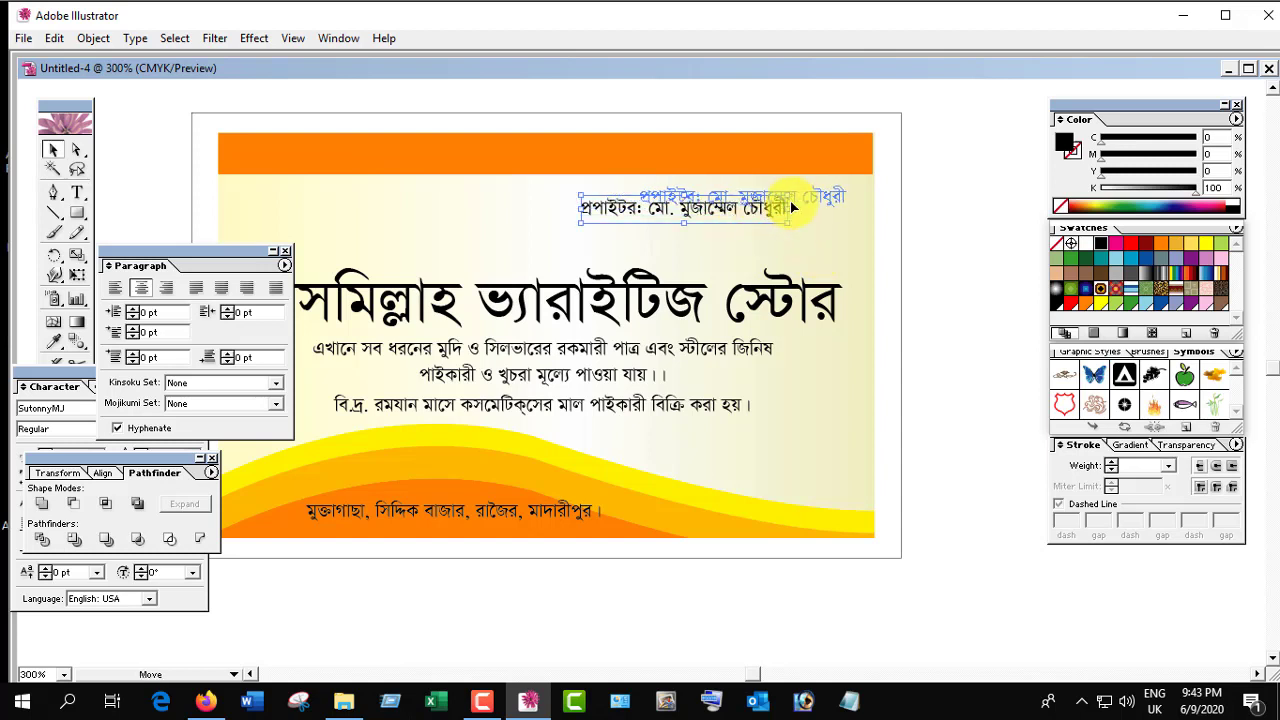
{"action": "left_click", "coordinate": [929, 231]}
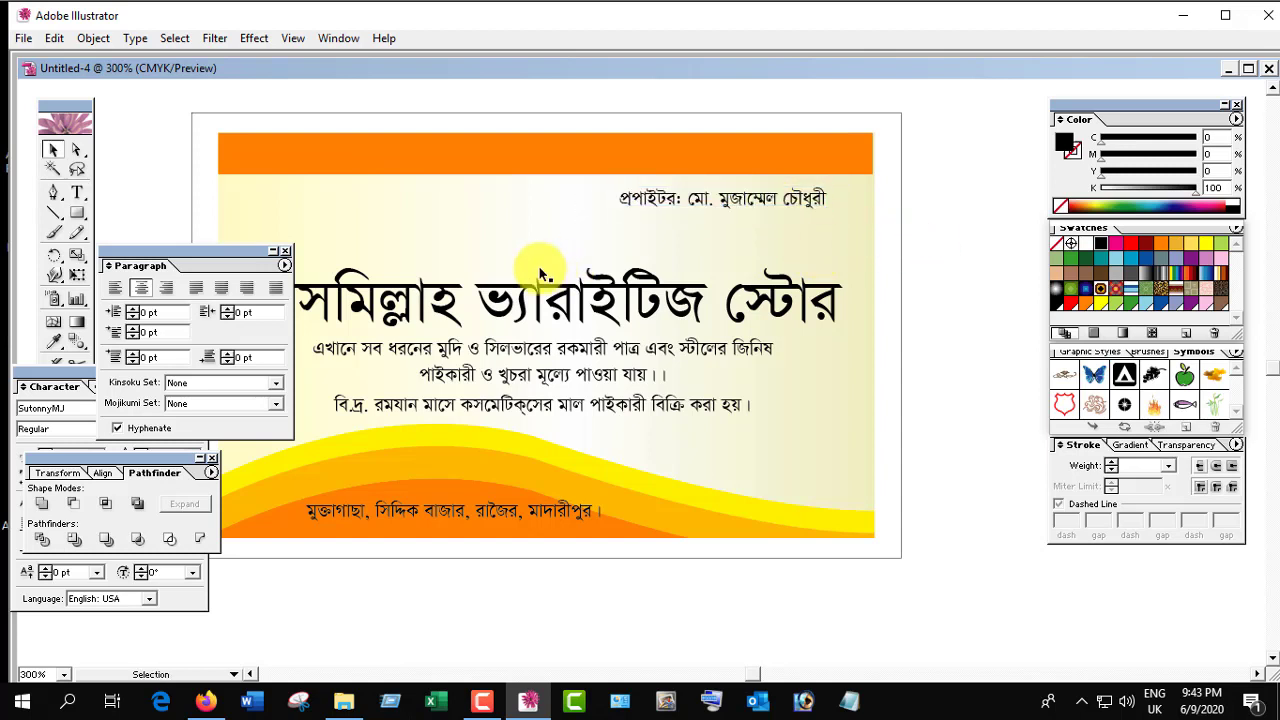
{"action": "left_click", "coordinate": [612, 260], "text": "ctrl+alt"}
{"action": "left_click", "coordinate": [624, 382], "text": "ctrl"}
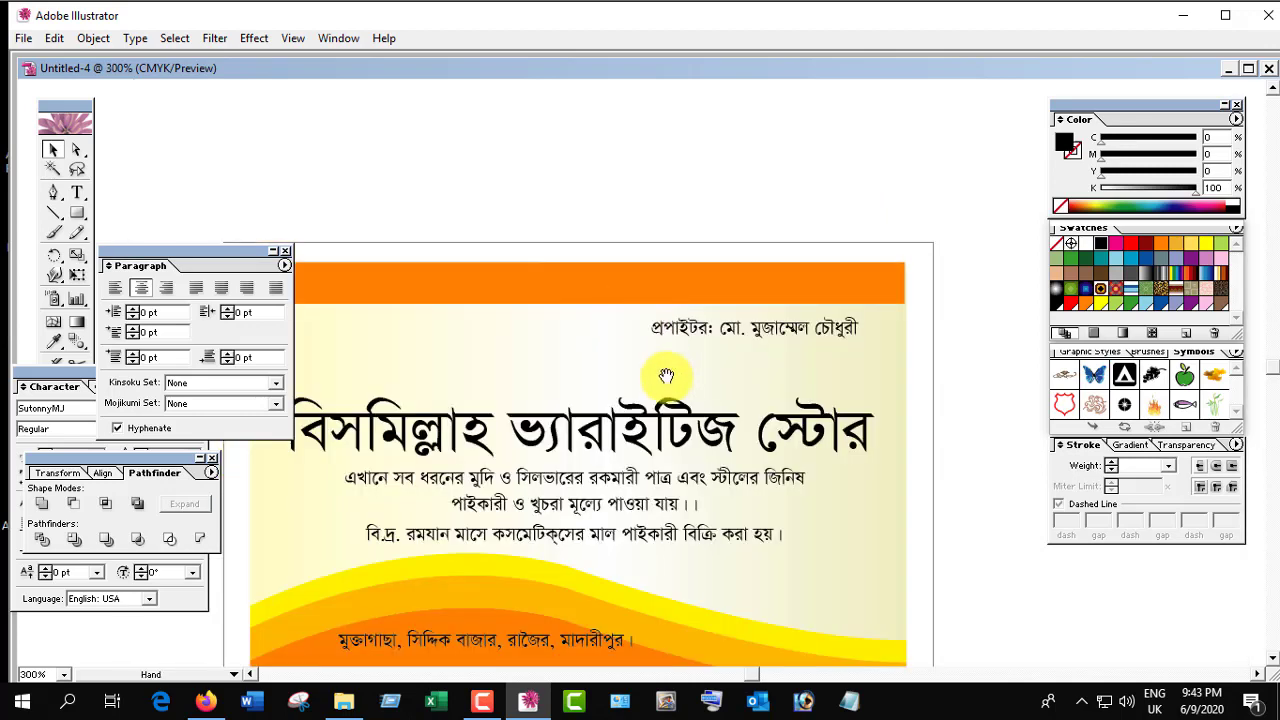
Duplicate the proprietor line just below it and replace its text with the mobile phone numbers
{"action": "left_click_drag", "start_coordinate": [807, 203], "coordinate": [825, 224]}
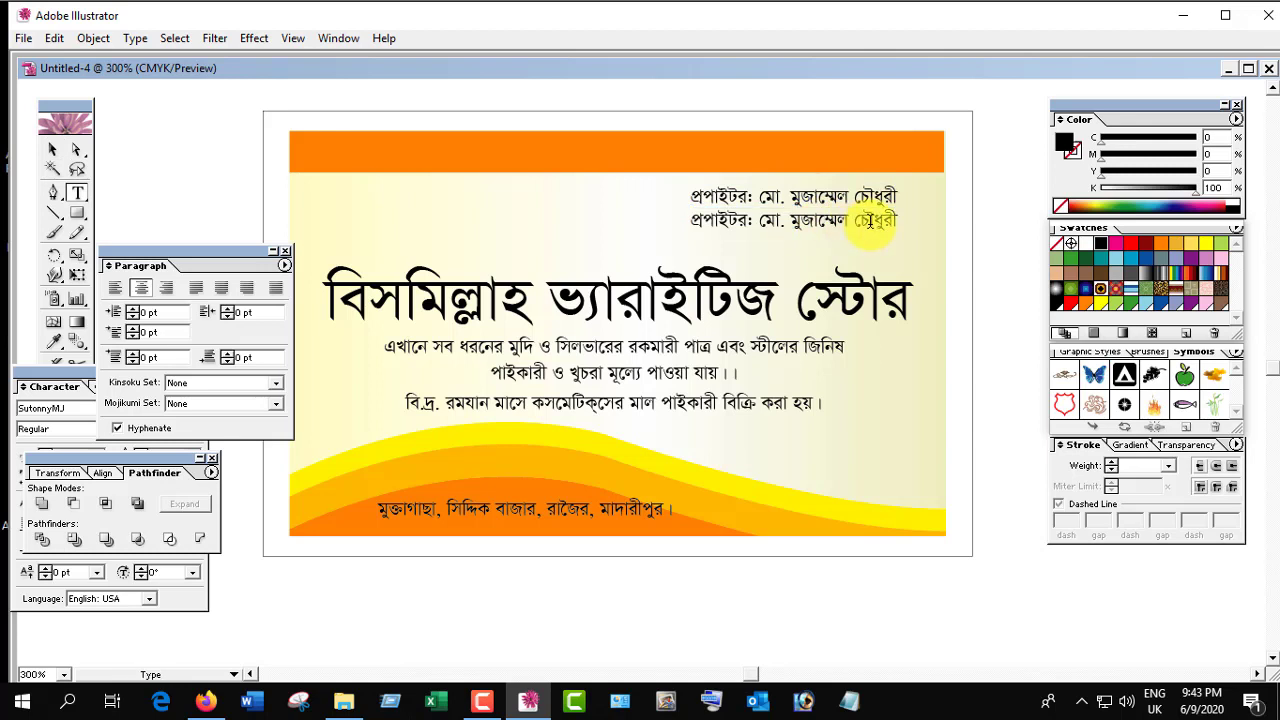
{"action": "triple_click", "coordinate": [870, 221]}
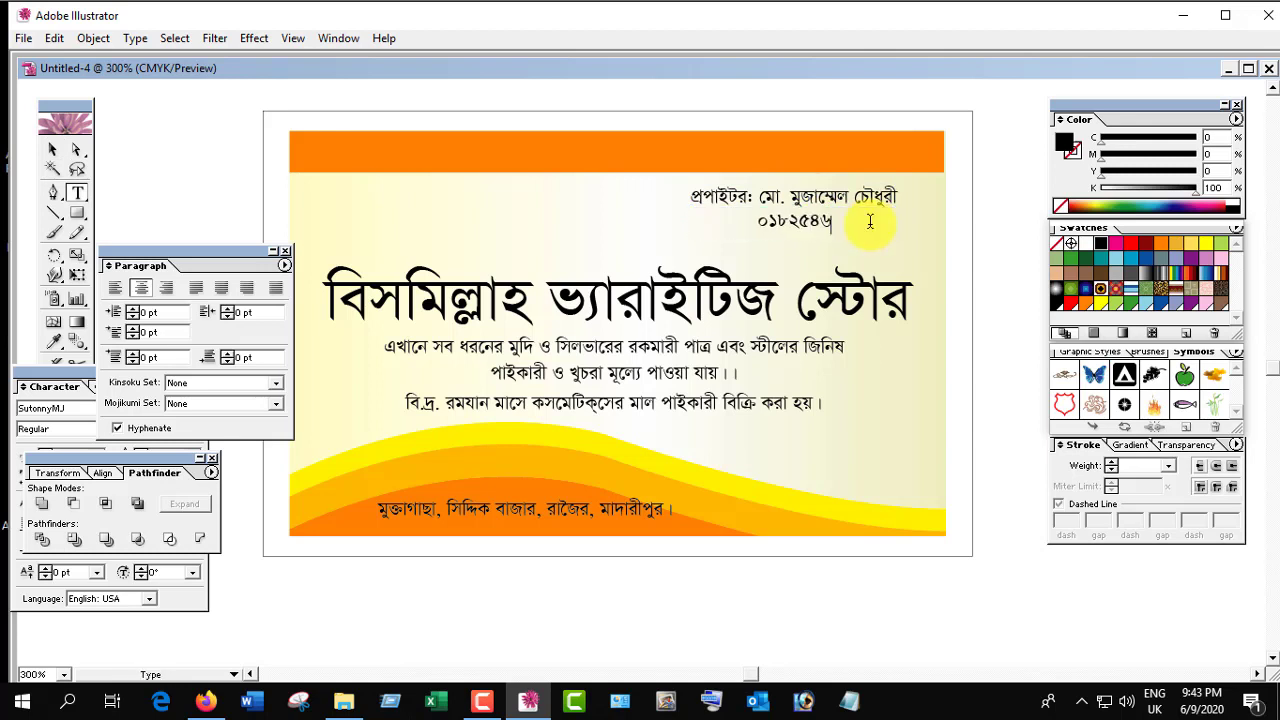
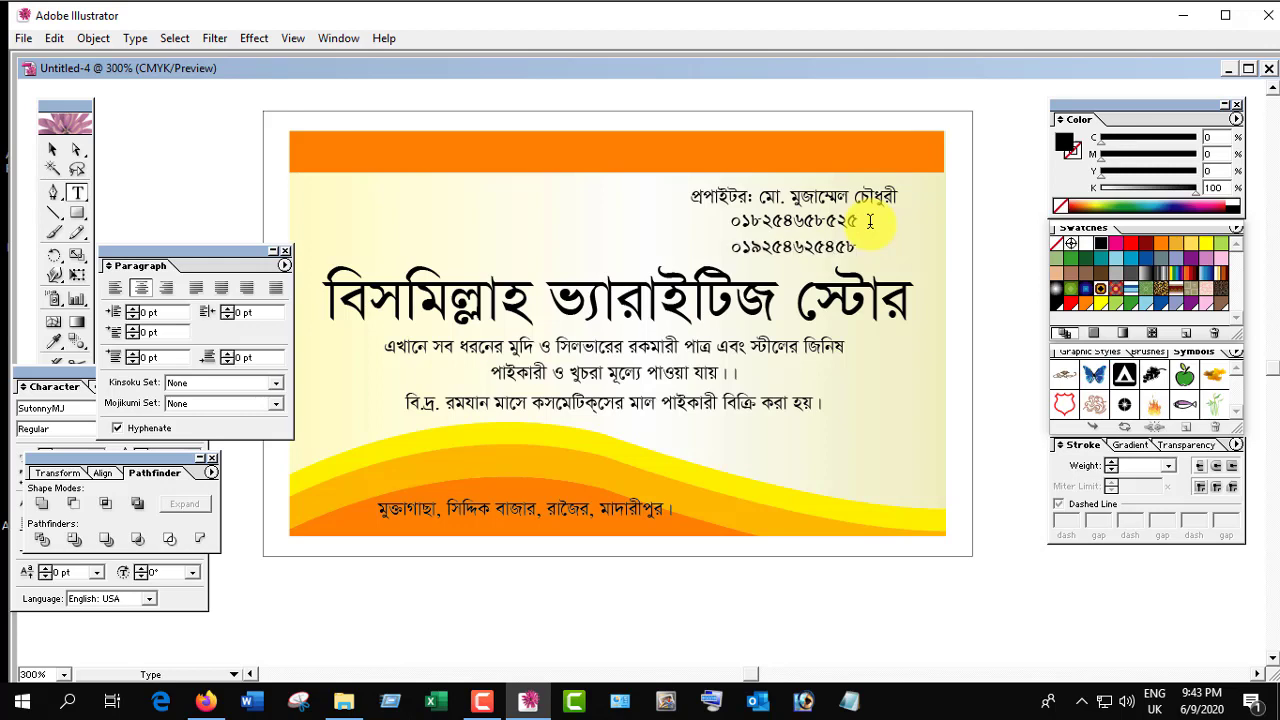
{"action": "left_click", "coordinate": [857, 246], "text": "ctrl+space"}
Set the phone-number lines' leading to 7 pt in the Character panel
{"action": "left_click", "coordinate": [586, 366], "text": "ctrl+space"}
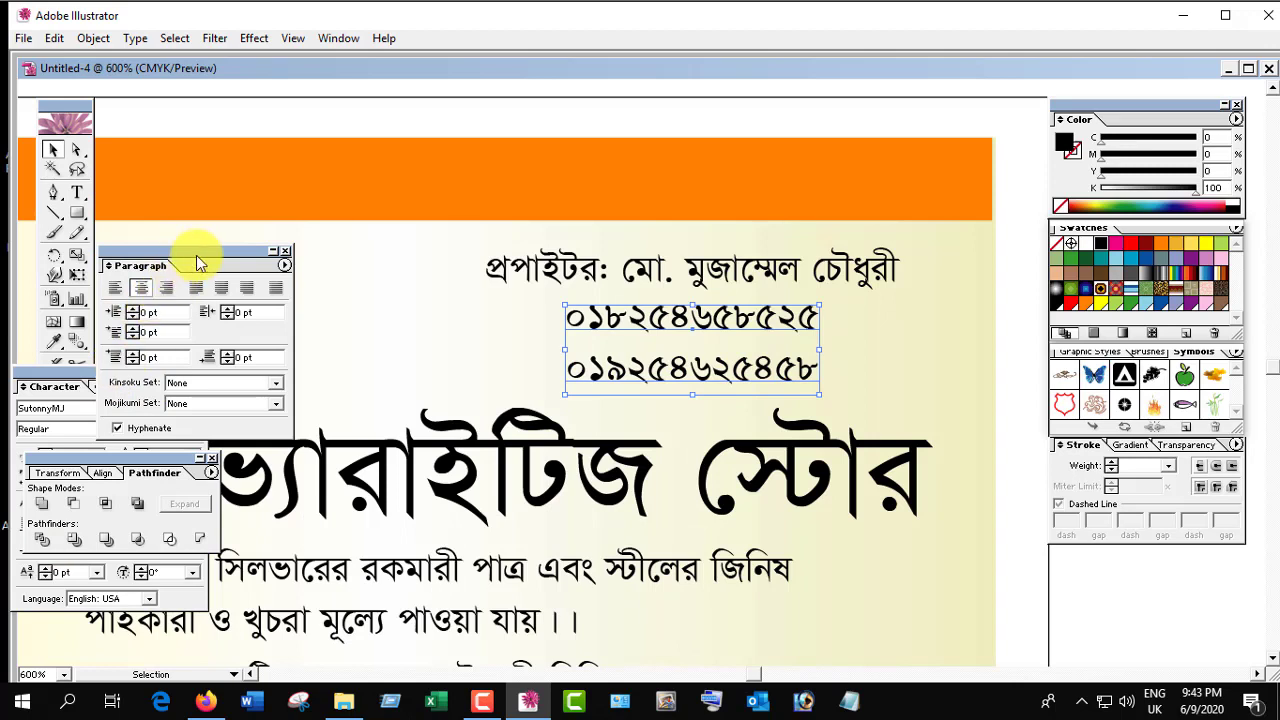
{"action": "left_click_drag", "start_coordinate": [197, 263], "coordinate": [100, 460]}
{"action": "left_click", "coordinate": [94, 380]}
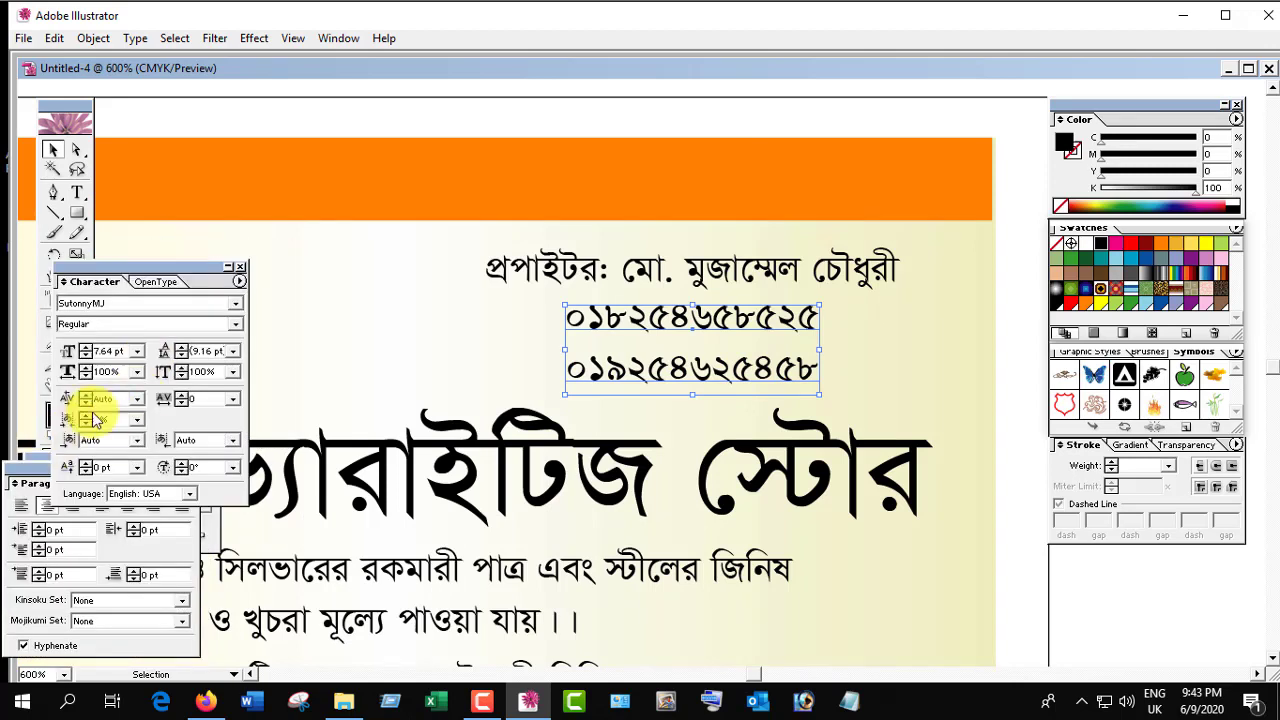
{"action": "left_click", "coordinate": [180, 356]}
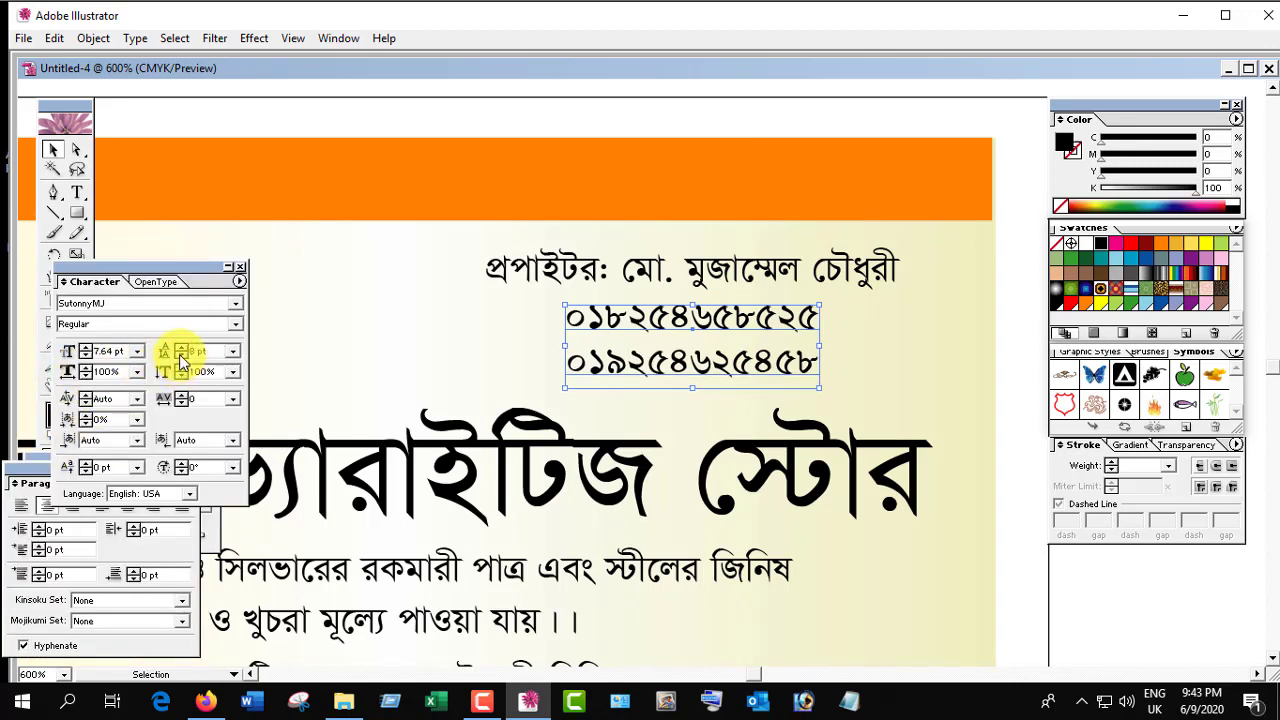
{"action": "left_click", "coordinate": [180, 356]}
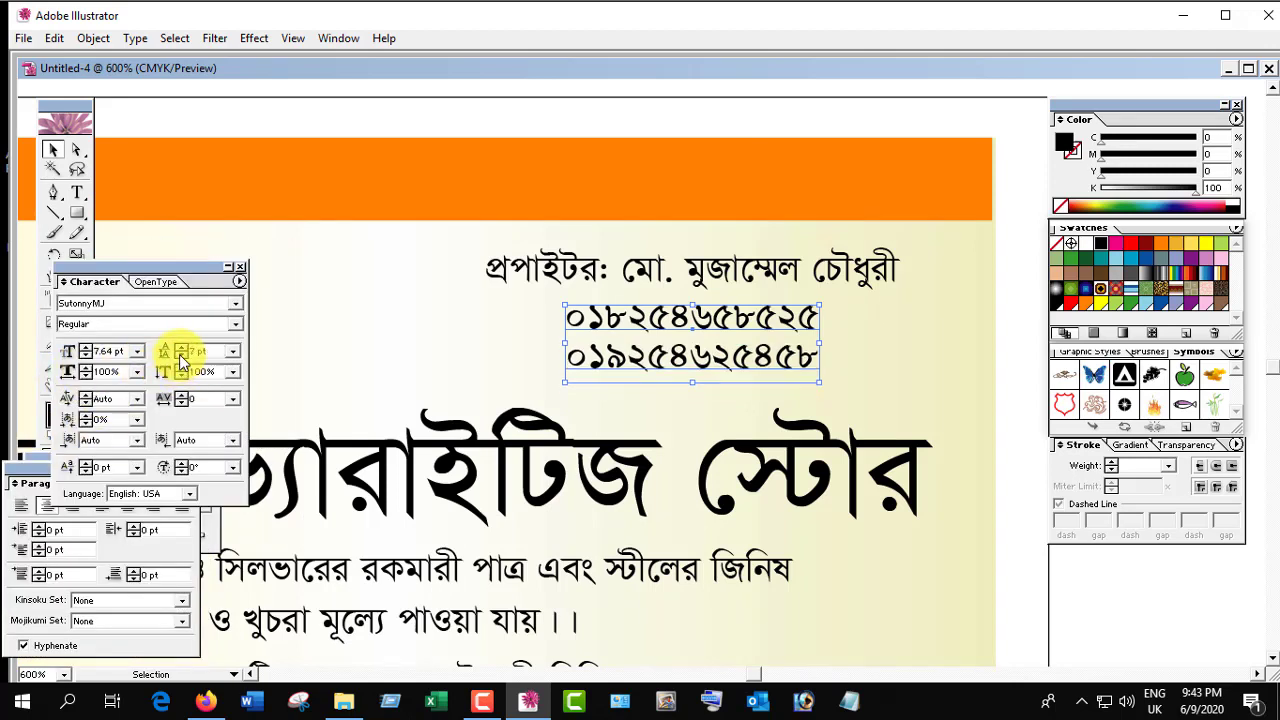
Shift the phone-number block right beneath the proprietor line
{"action": "left_click_drag", "start_coordinate": [704, 316], "coordinate": [777, 320]}
{"action": "left_click", "coordinate": [749, 121]}
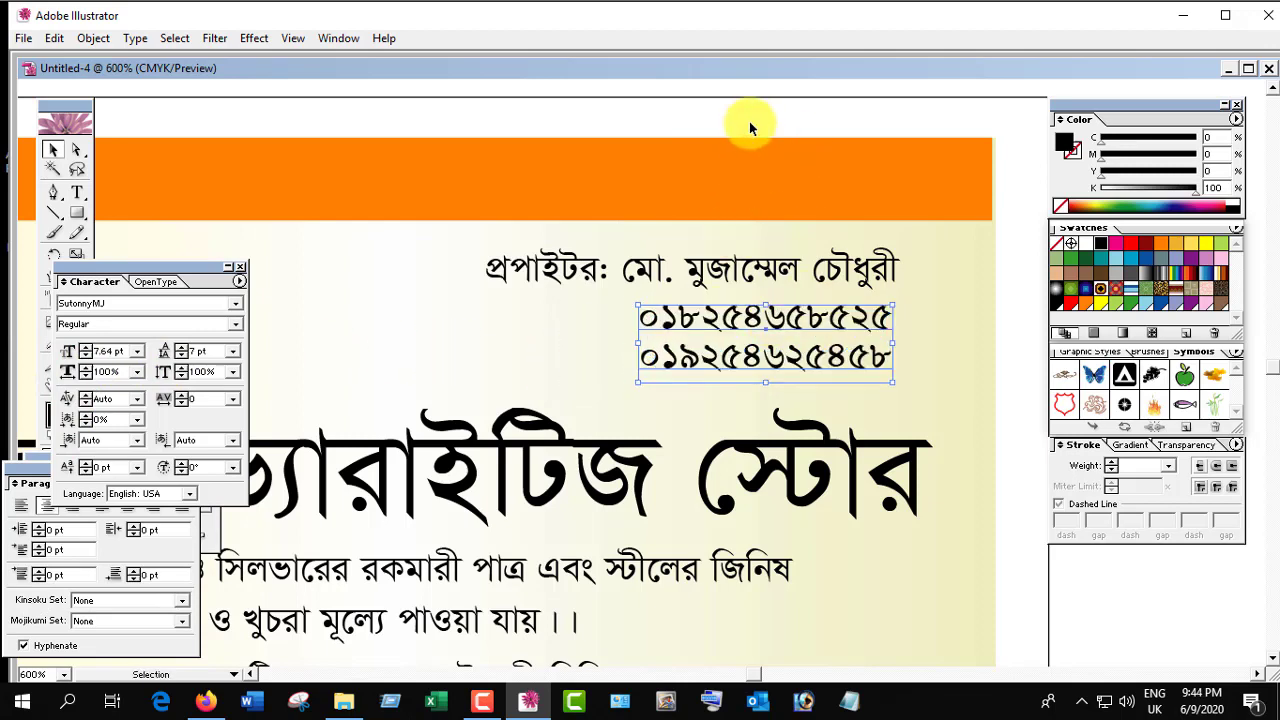
{"action": "key", "text": "ctrl+minus"}
{"action": "key", "text": "ctrl+minus"}
{"action": "key", "text": "ctrl+minus"}
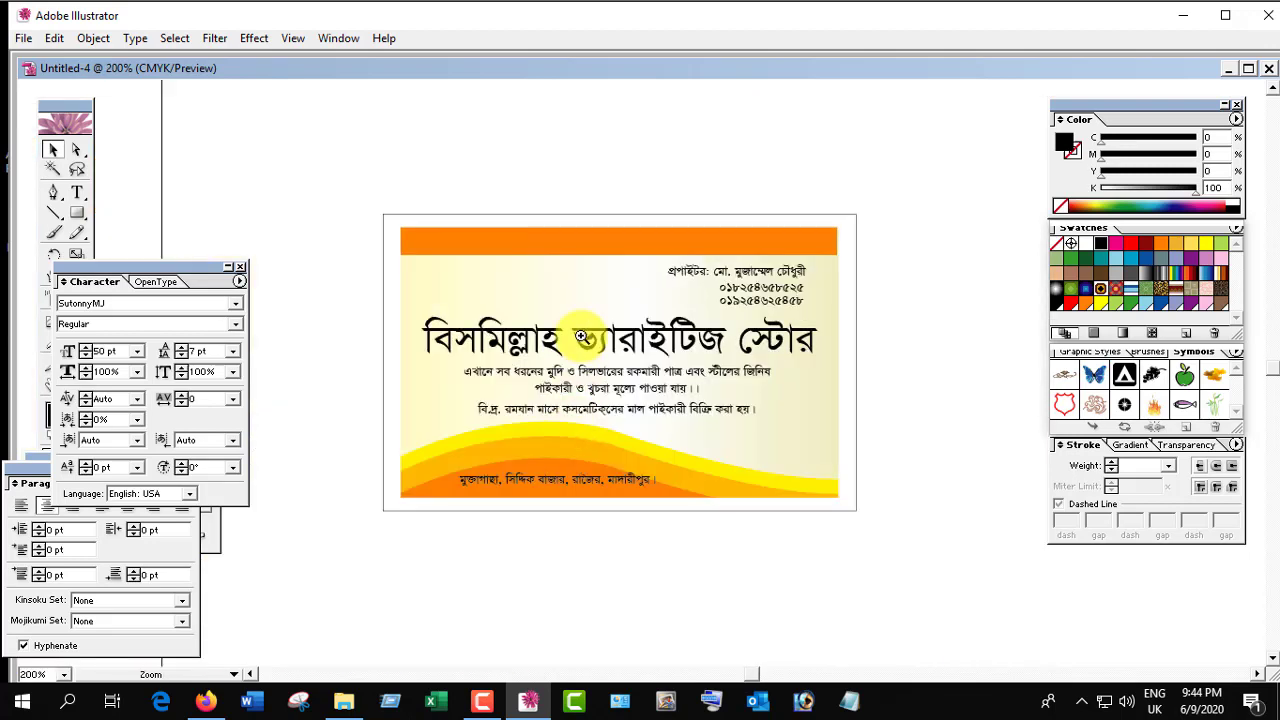
{"action": "key", "text": "ctrl+plus"}
Copy the paragraph onto the orange header and retype it as 'বিসমিল্লাহির রহমানির রহীম'
{"action": "left_click_drag", "start_coordinate": [656, 534], "coordinate": [659, 339]}
{"action": "key", "text": "t"}
{"action": "left_click", "coordinate": [727, 350]}
{"action": "key", "text": "ctrl+a"}
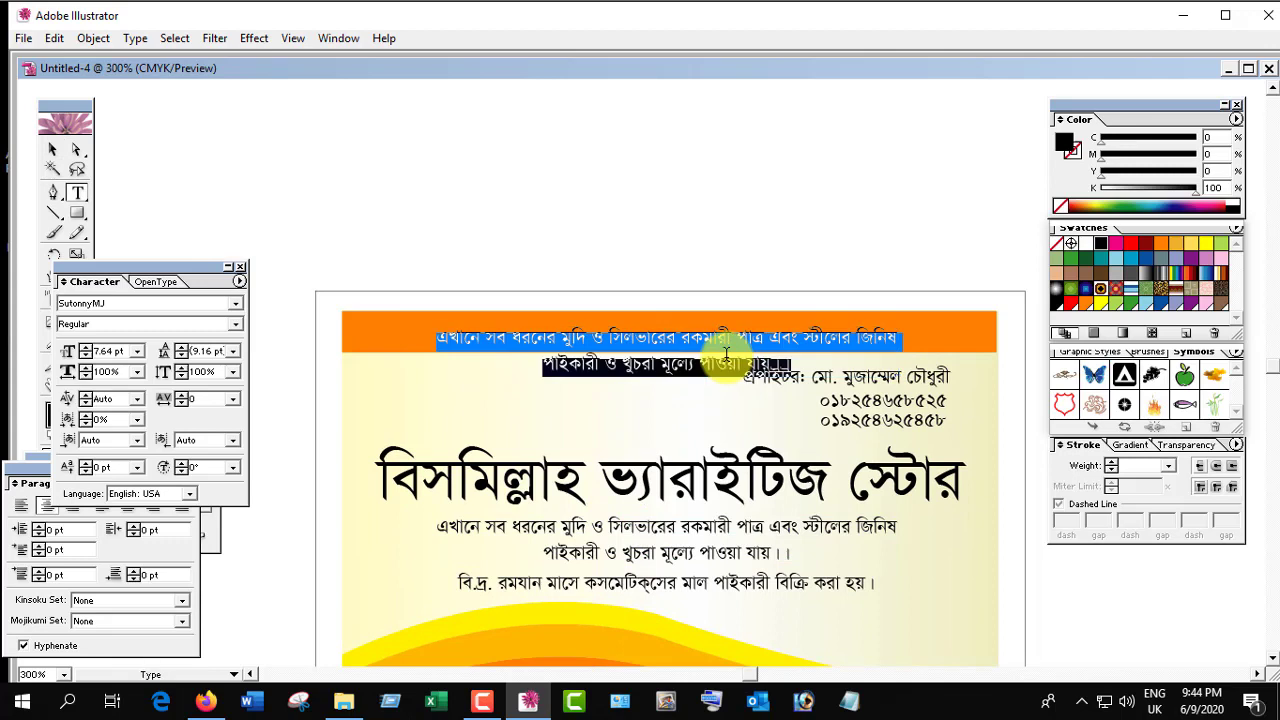
{"action": "type", "text": "বিসমিল্লা"}
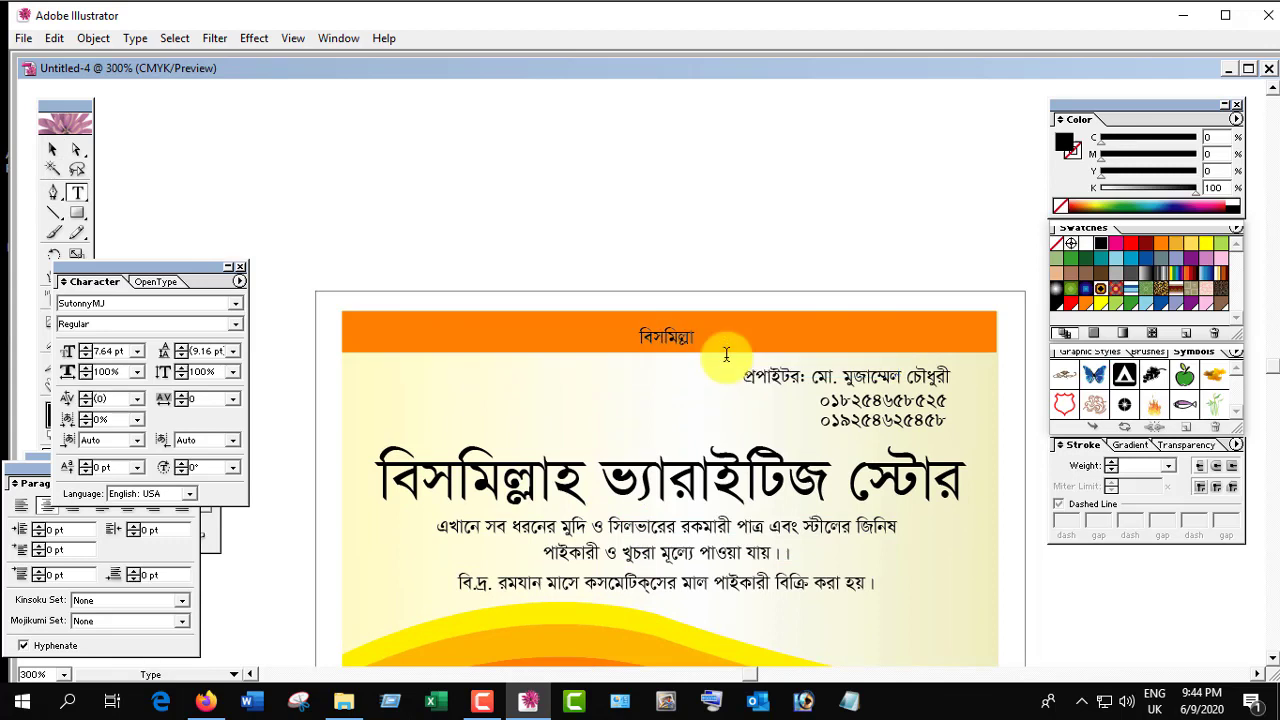
{"action": "type", "text": "হির রহমানি"}
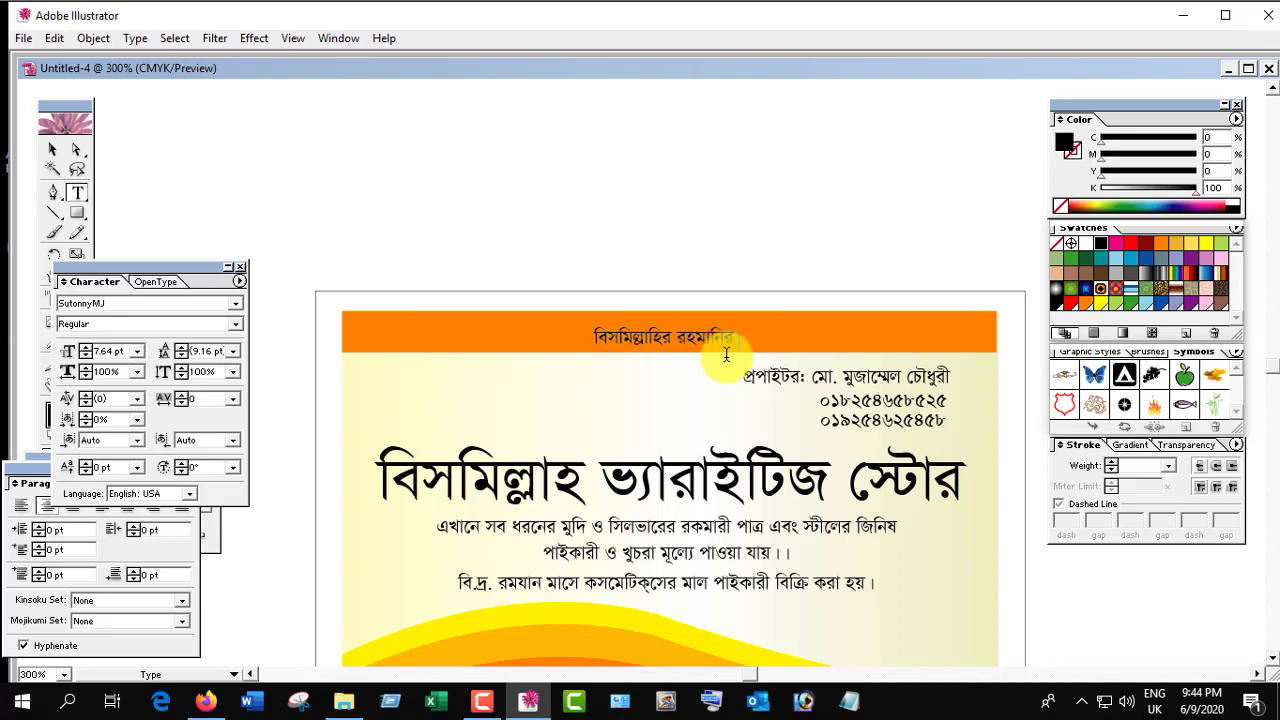
{"action": "type", "text": "র রহীম"}
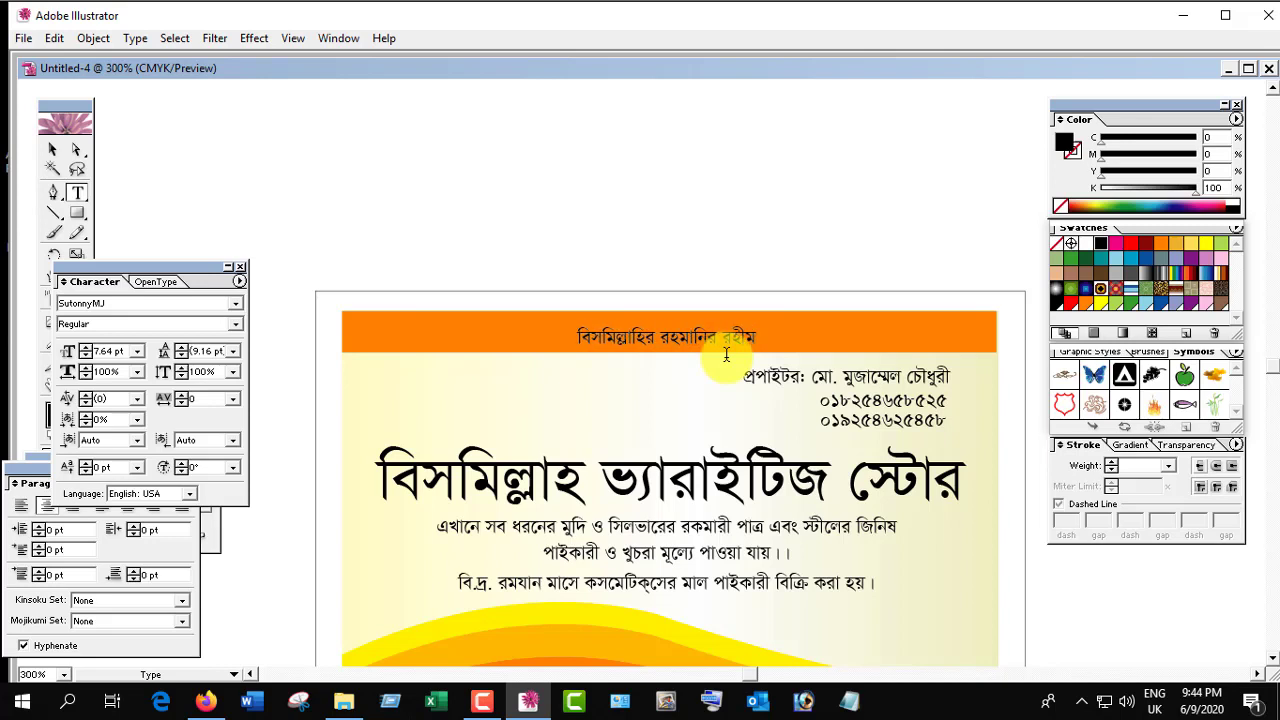
{"action": "key", "text": "Escape"}
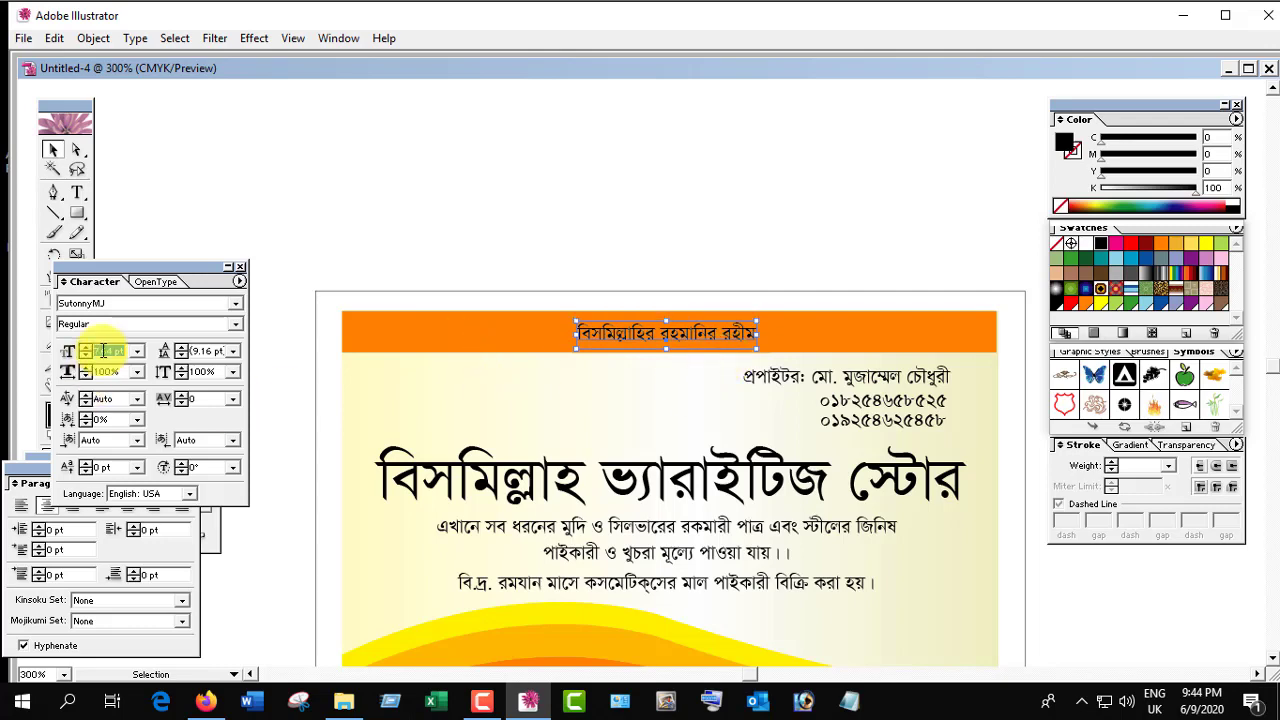
Set the Bismillah header text to 5 pt
{"action": "type", "text": "5"}
{"action": "key", "text": "Return"}
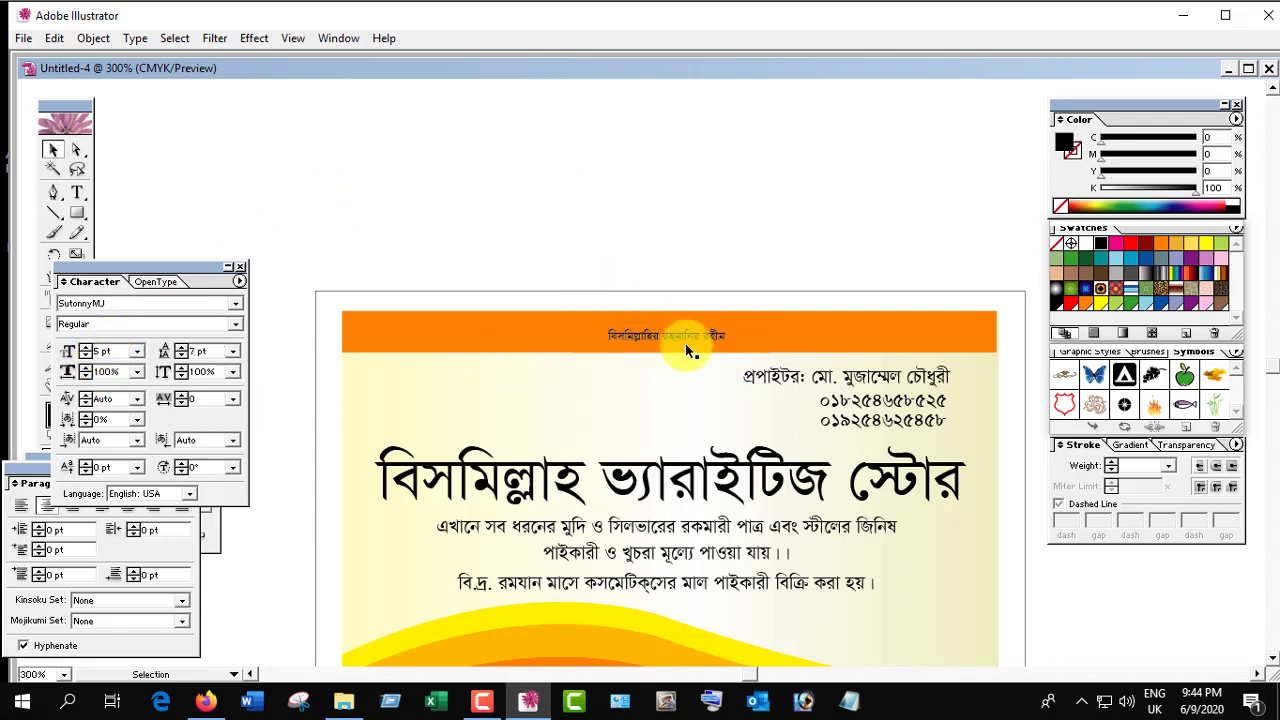
{"action": "left_click", "coordinate": [690, 343], "text": "ctrl"}
{"action": "left_click", "coordinate": [651, 409], "text": "ctrl+alt"}
{"action": "left_click", "coordinate": [663, 449], "text": "ctrl+alt"}
{"action": "left_click", "coordinate": [620, 372], "text": "ctrl"}
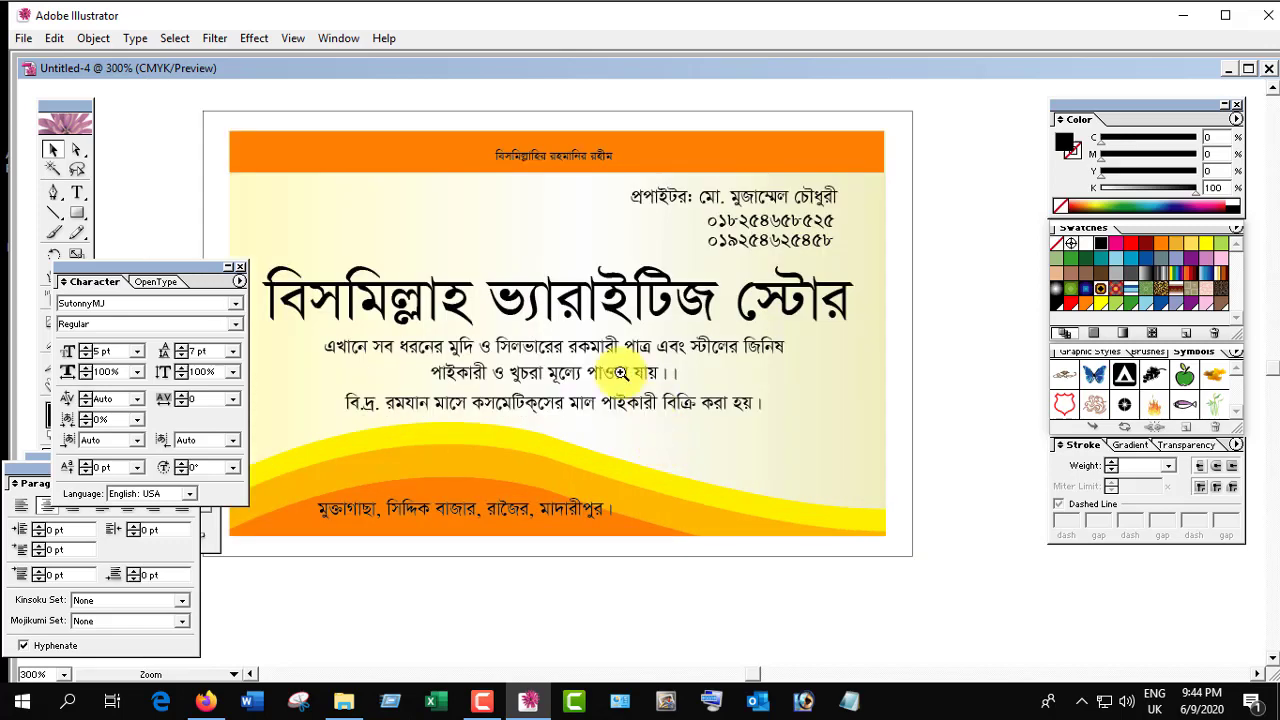
Colour the Bismillah header text white
{"action": "left_click", "coordinate": [660, 300], "text": "ctrl"}
{"action": "left_click", "coordinate": [600, 280], "text": "ctrl"}
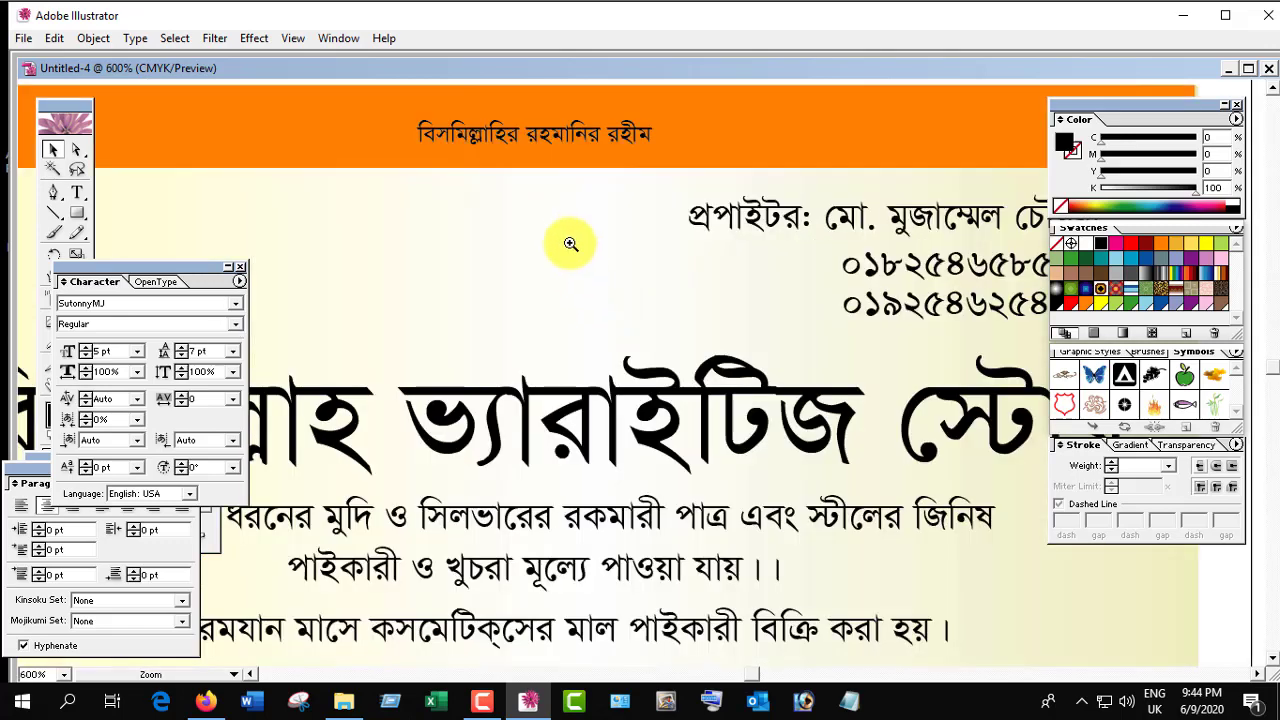
{"action": "left_click", "coordinate": [570, 243], "text": "ctrl"}
{"action": "left_click", "coordinate": [603, 243]}
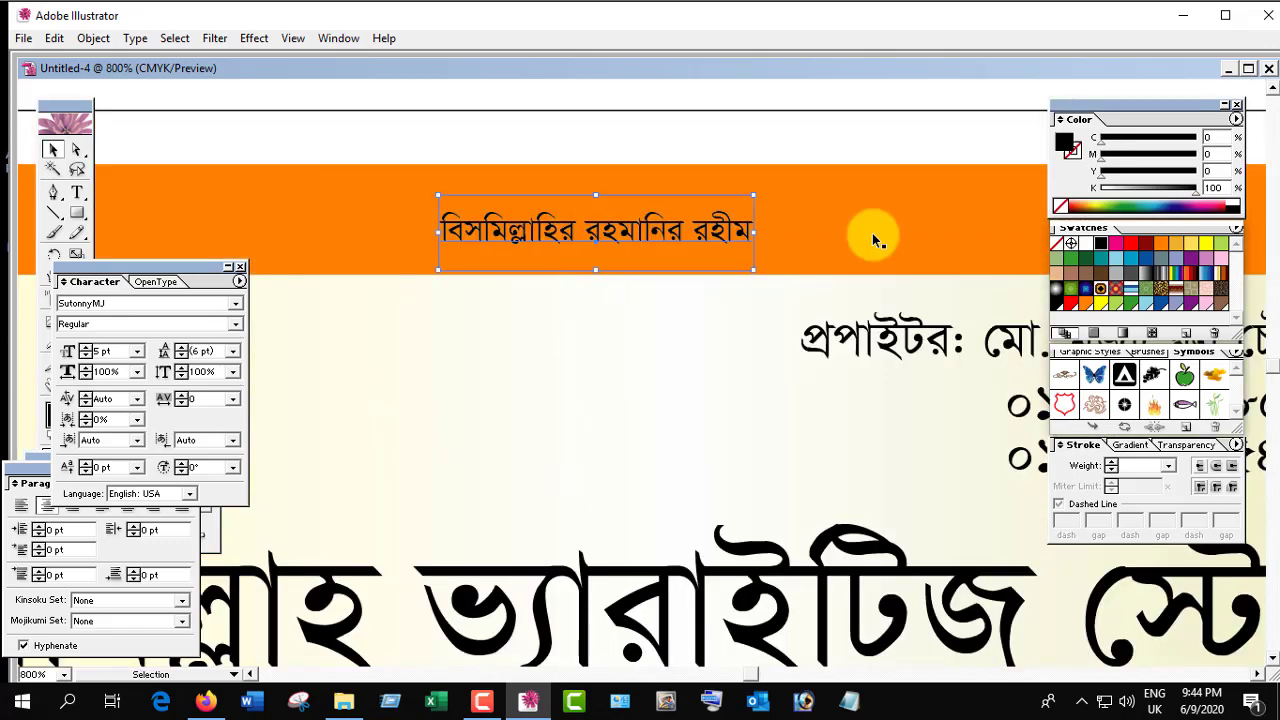
{"action": "left_click", "coordinate": [1086, 243]}
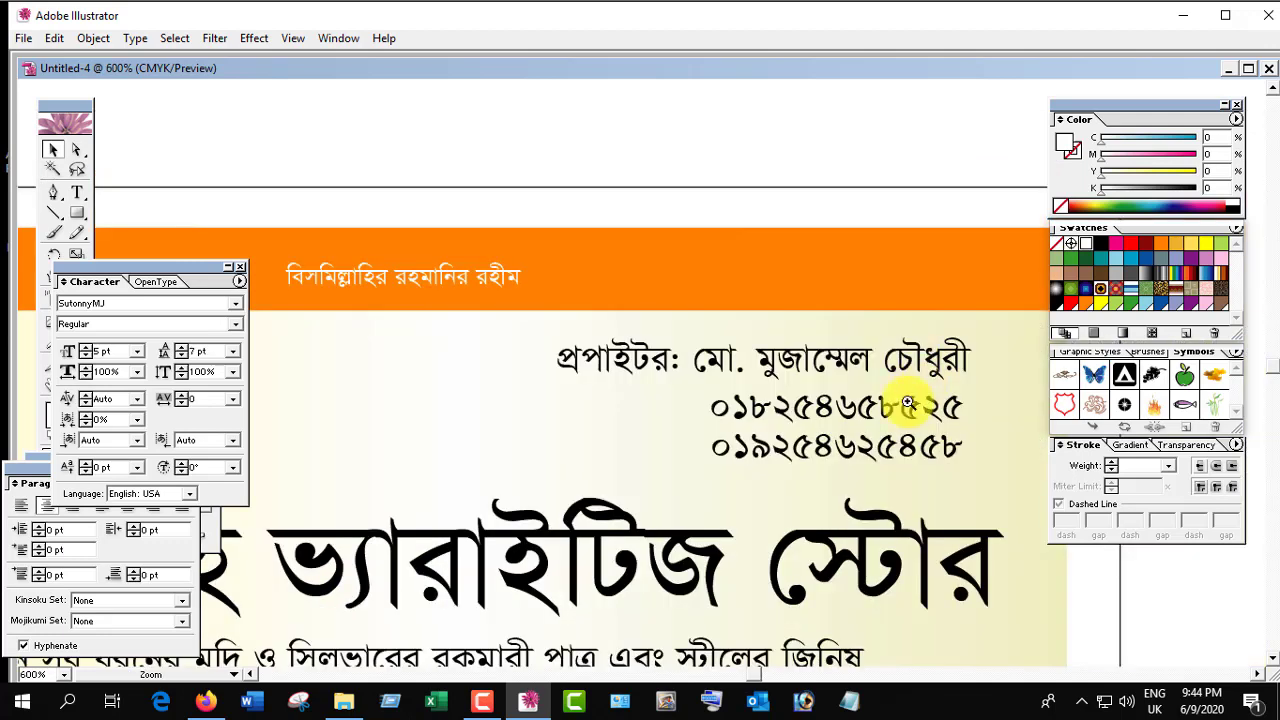
{"action": "left_click_drag", "start_coordinate": [908, 397], "coordinate": [423, 480]}
Colour the proprietor line dark blue (C100 M100 Y0 K0)
{"action": "left_click", "coordinate": [705, 302]}
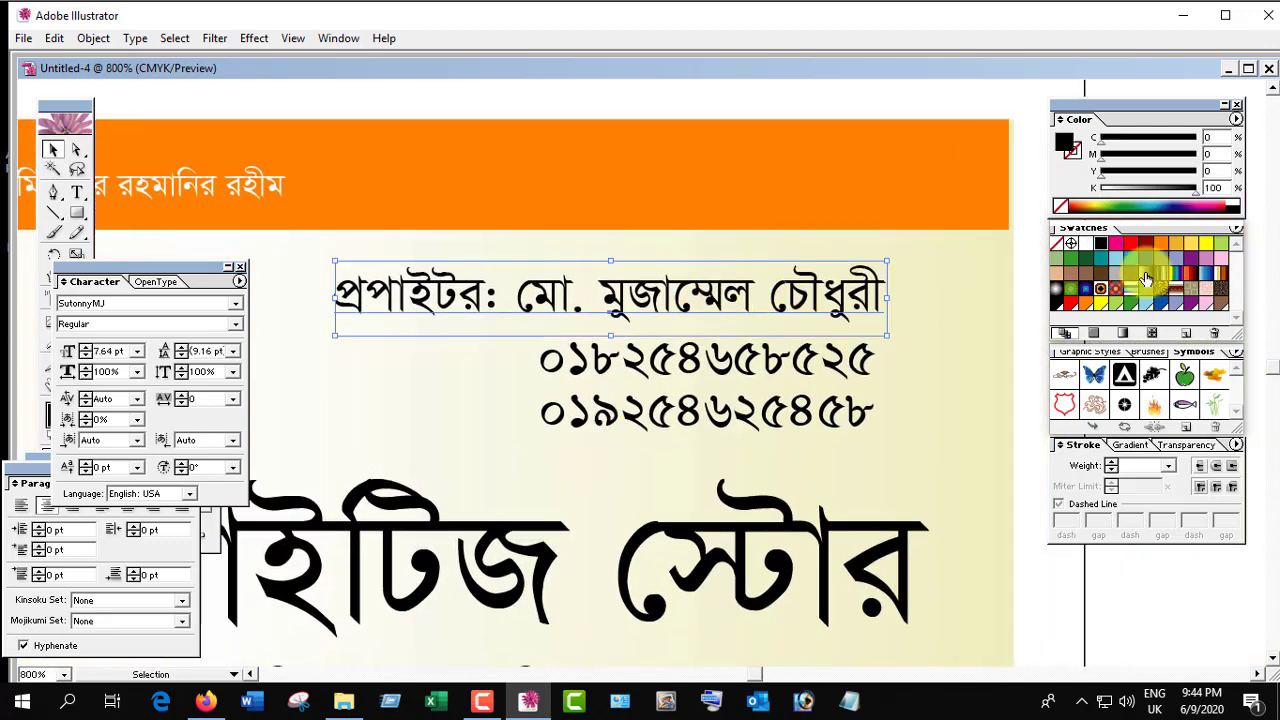
{"action": "left_click_drag", "start_coordinate": [1195, 190], "coordinate": [1057, 186]}
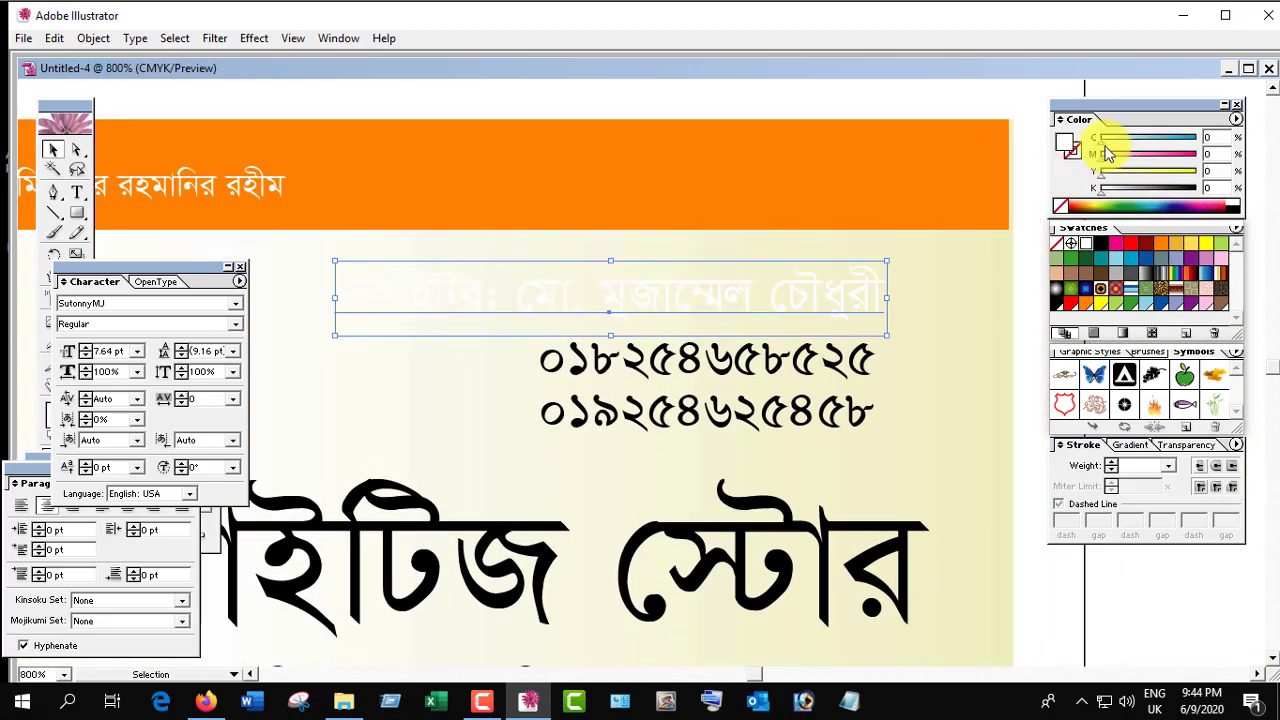
{"action": "left_click_drag", "start_coordinate": [1100, 137], "coordinate": [1253, 140]}
{"action": "left_click_drag", "start_coordinate": [1101, 154], "coordinate": [1198, 154]}
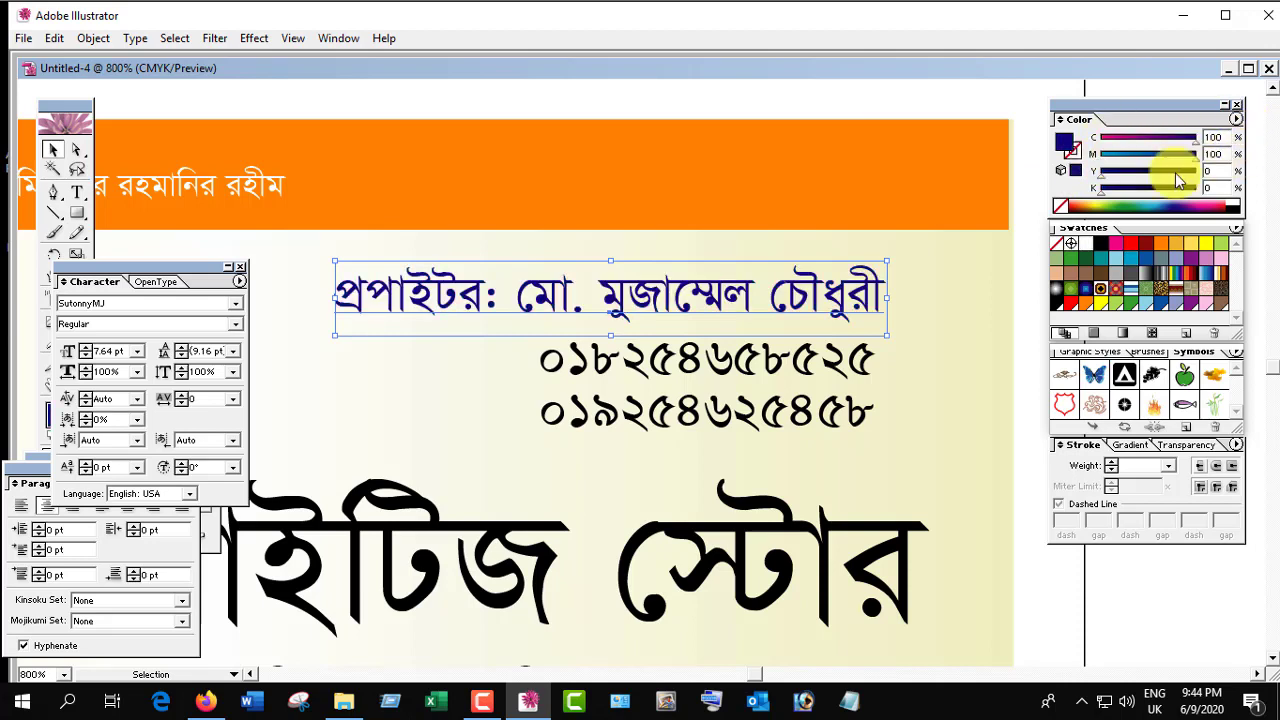
Give the proprietor text a blue 0.1 pt outline
{"action": "left_click", "coordinate": [1076, 160]}
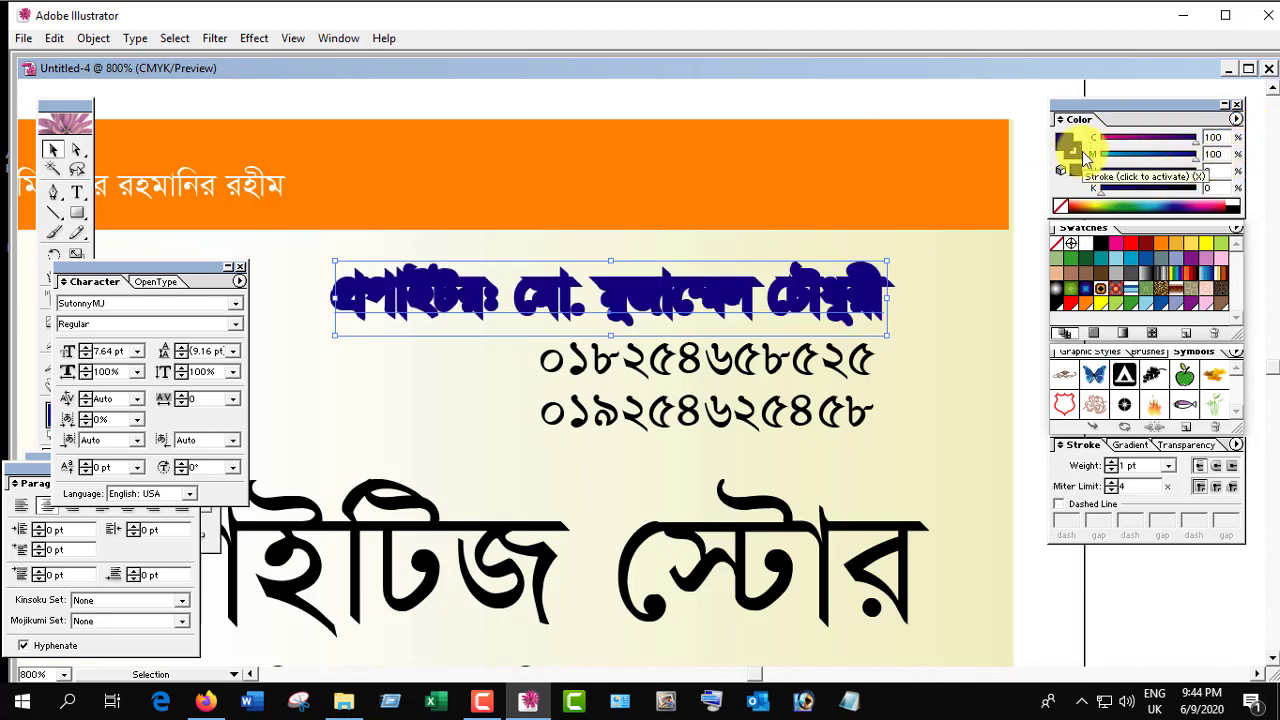
{"action": "left_click", "coordinate": [1130, 465]}
{"action": "type", "text": "0.2"}
{"action": "key", "text": "Return"}
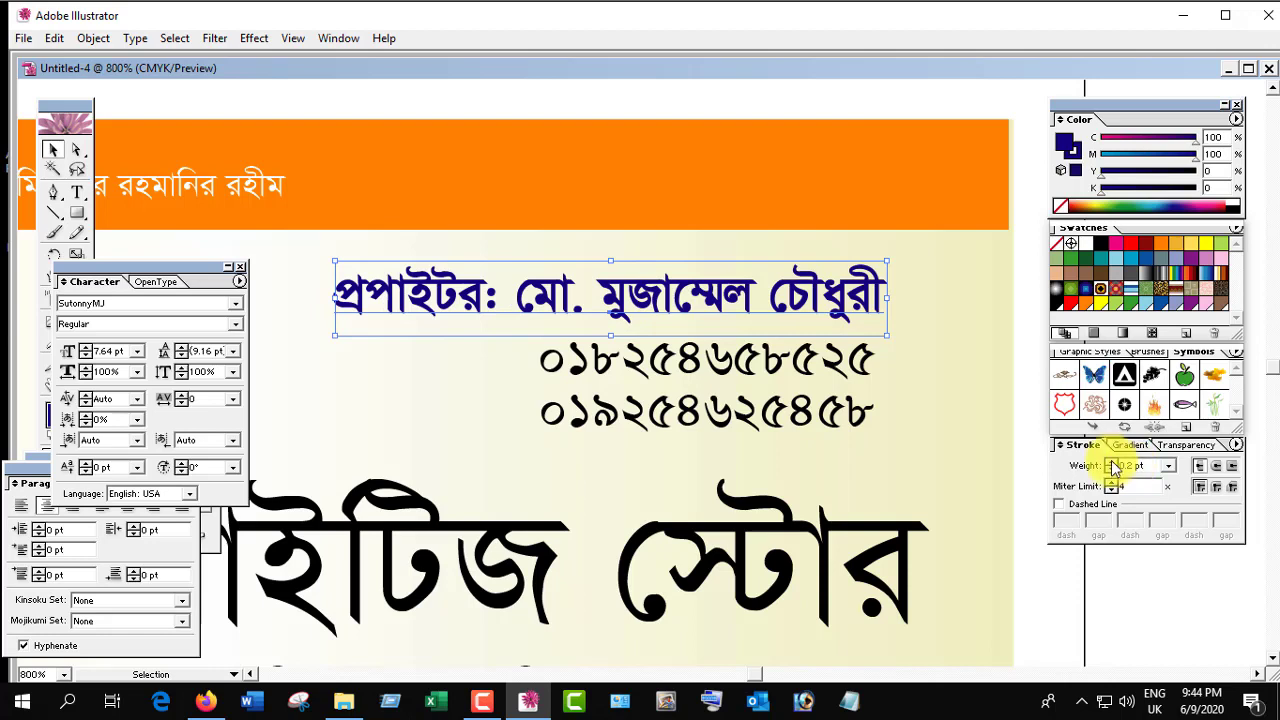
{"action": "type", "text": "0.1"}
{"action": "key", "text": "Return"}
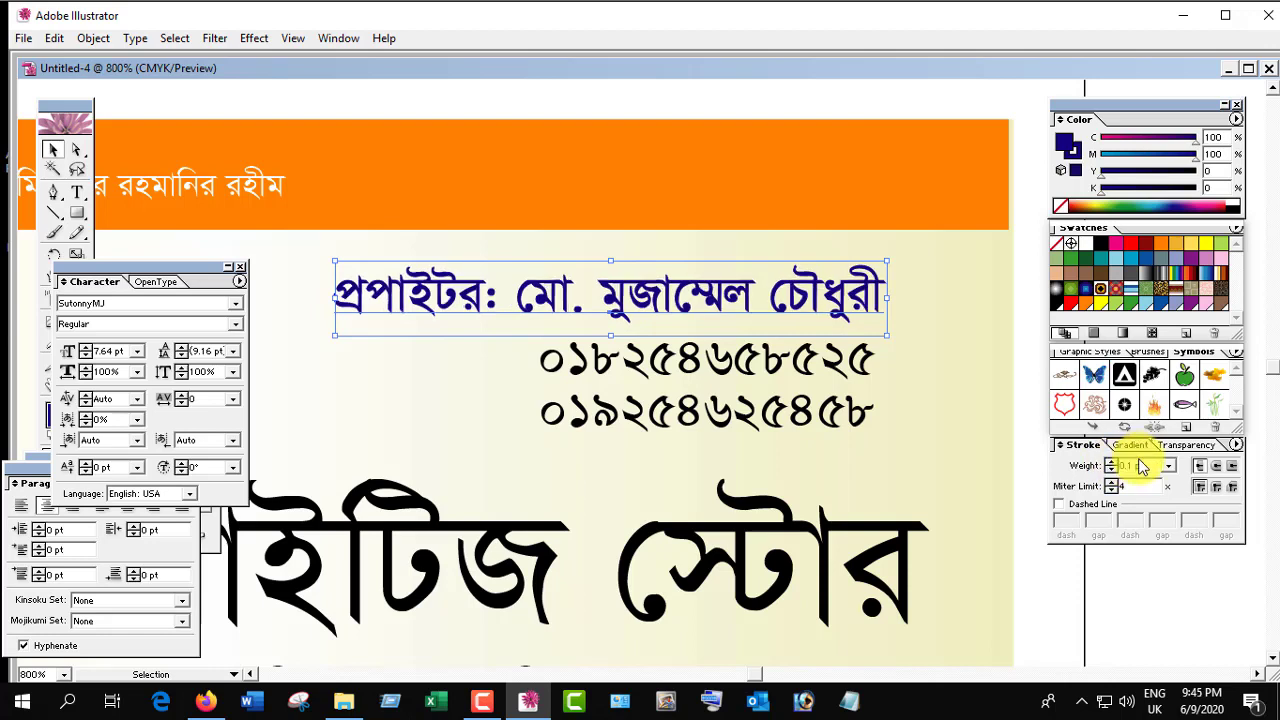
Correct the proprietor label's vowel sign so it reads 'প্রোপাইটরঃ'
{"action": "left_click", "coordinate": [686, 103]}
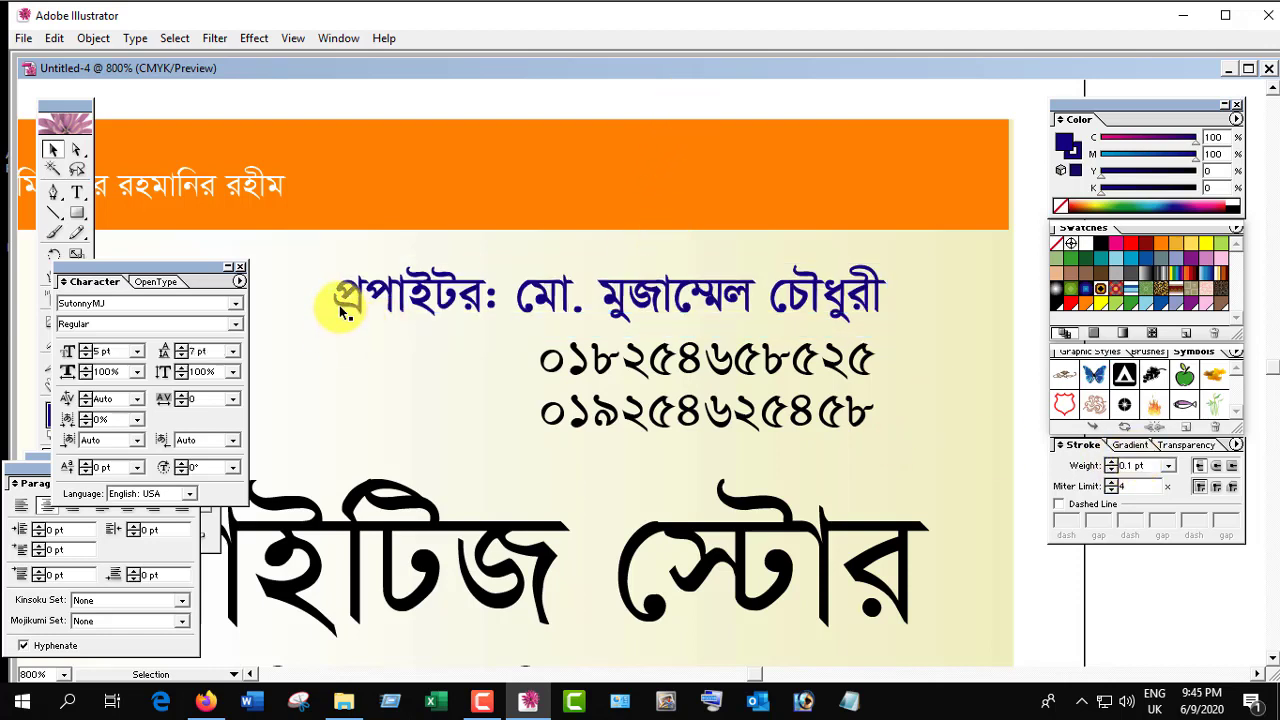
{"action": "key", "text": "t"}
{"action": "left_click", "coordinate": [364, 305]}
{"action": "type", "text": "ো"}
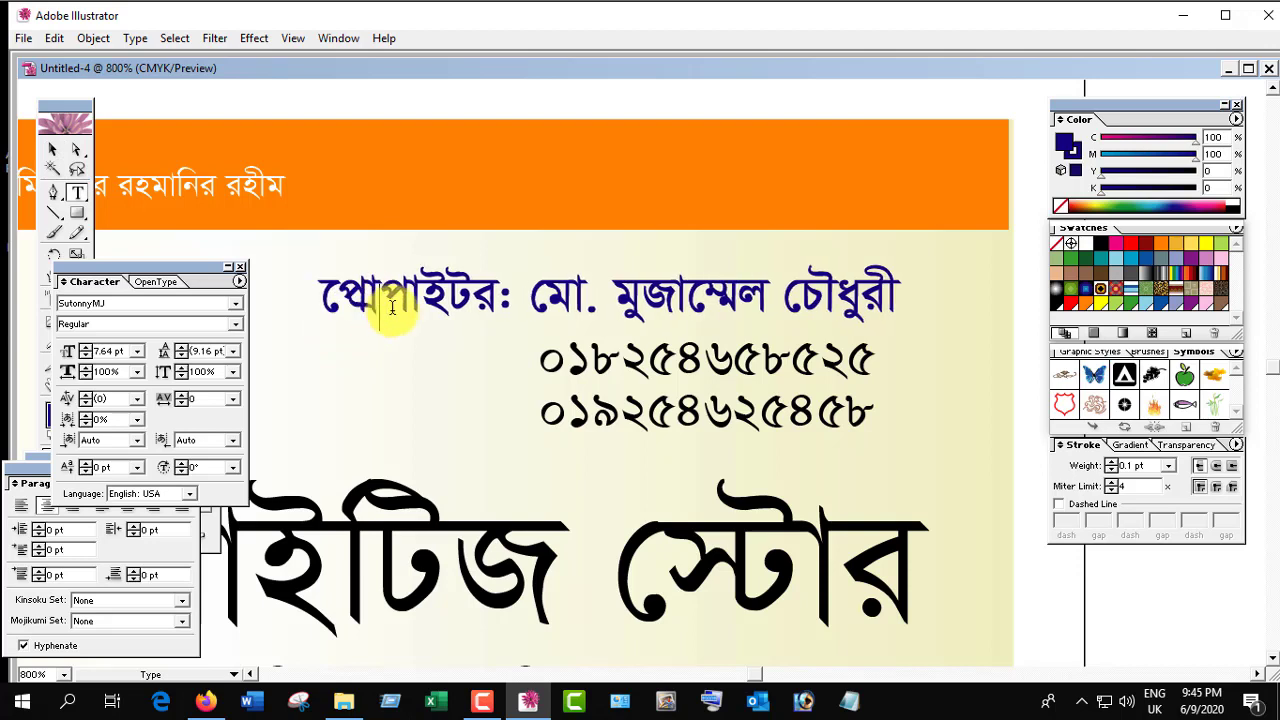
{"action": "key", "text": "BackSpace"}
{"action": "type", "text": "া"}
{"action": "key", "text": "Home"}
{"action": "key", "text": "Delete"}
{"action": "type", "text": "ে"}
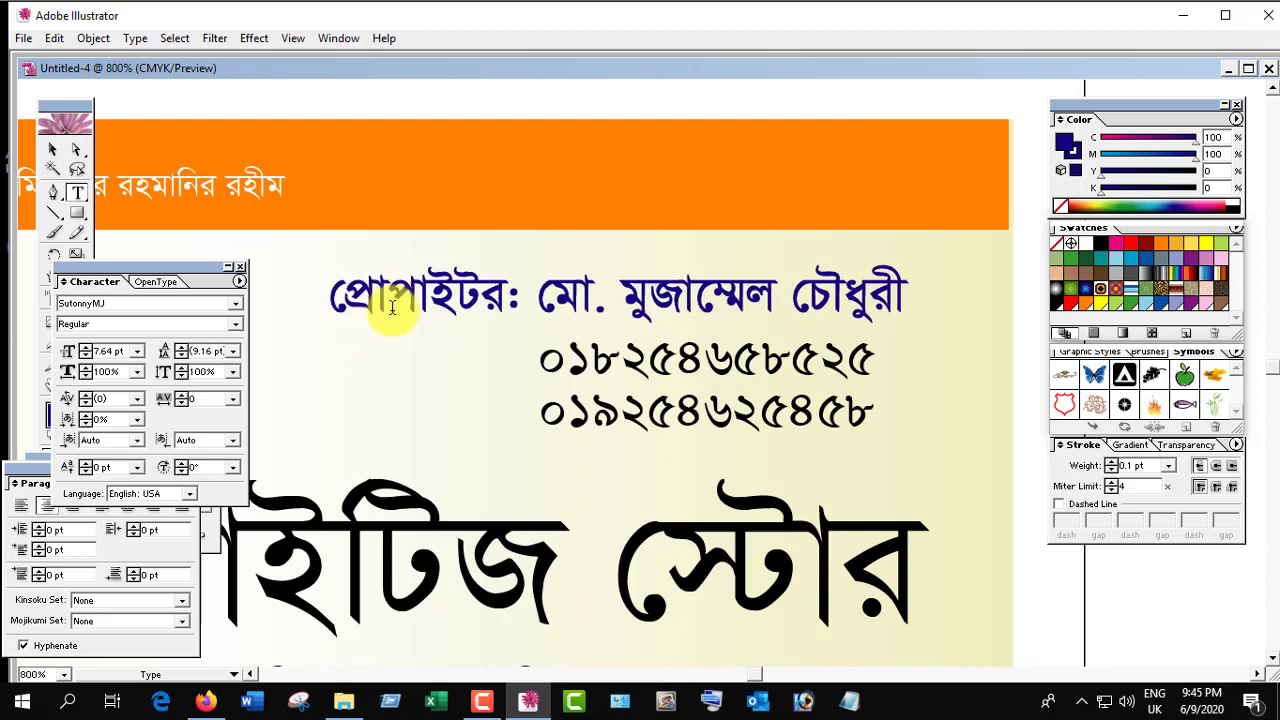
{"action": "key", "text": "Escape"}
Nudge the phone-number block slightly to the right
{"action": "left_click", "coordinate": [763, 106]}
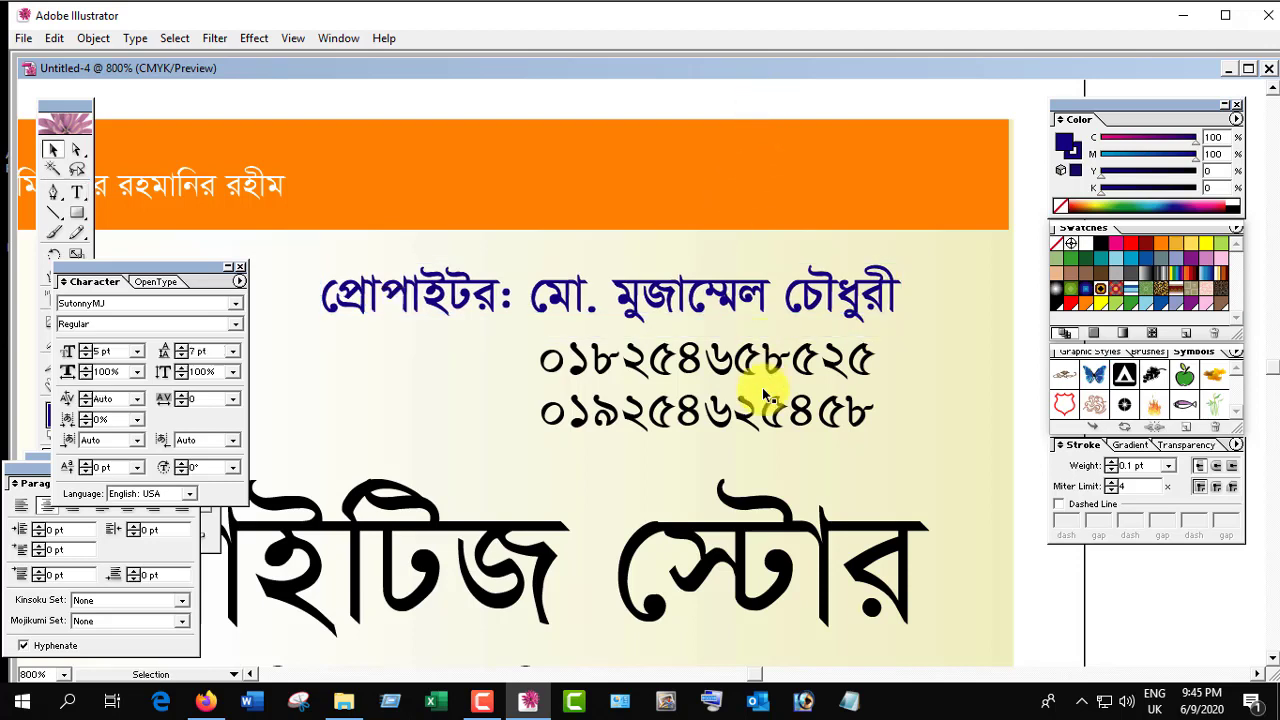
{"action": "left_click", "coordinate": [770, 388]}
{"action": "key", "text": "Right"}
{"action": "key", "text": "Right"}
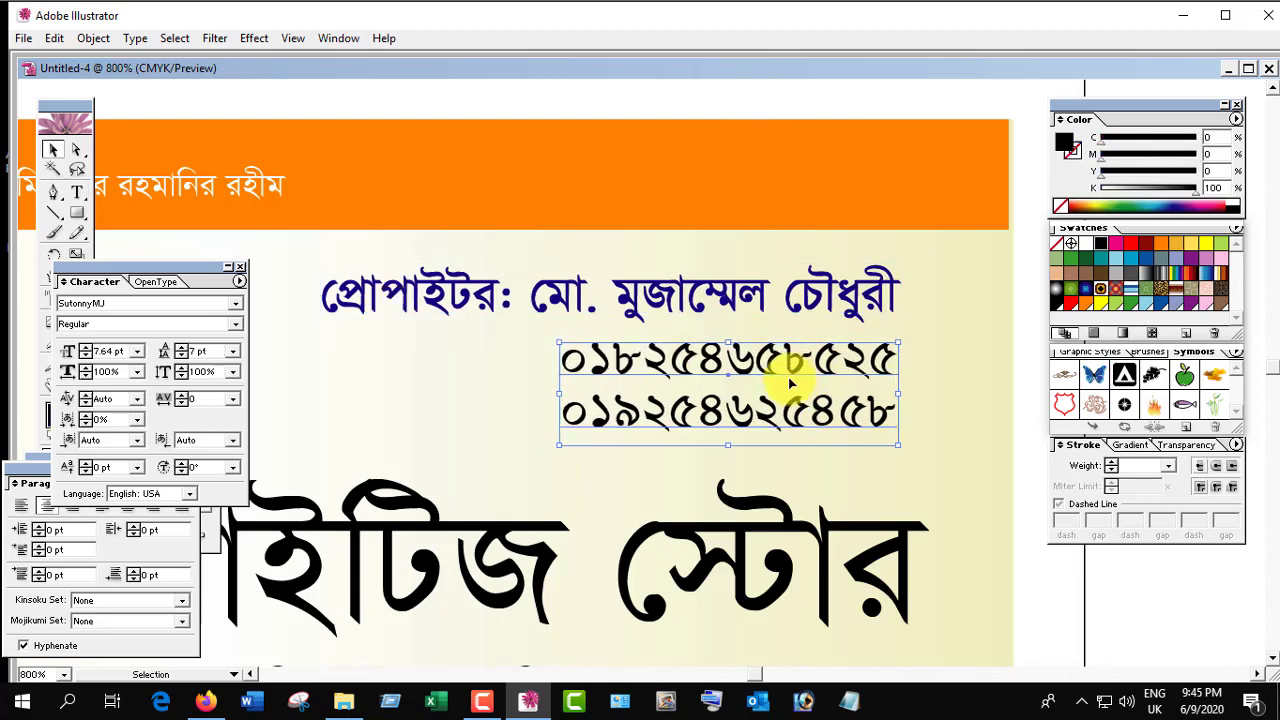
{"action": "left_click", "coordinate": [790, 99]}
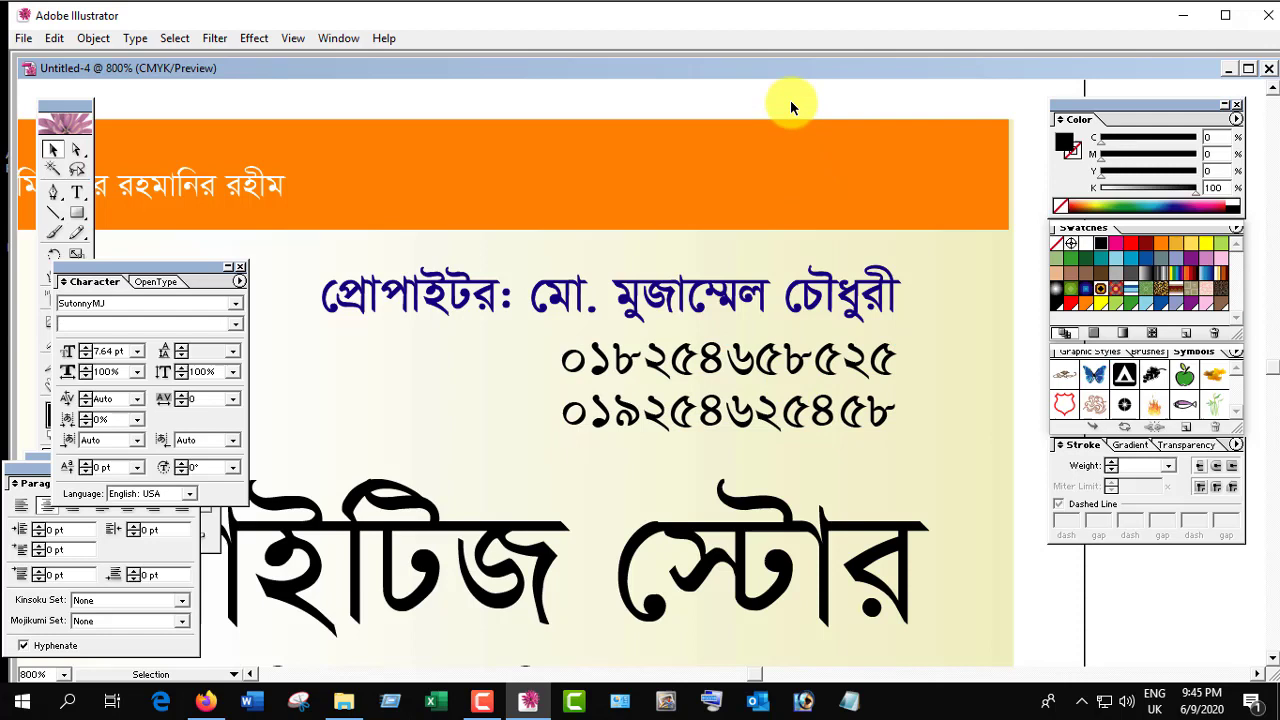
Colour the phone numbers purple at C72 M90 Y0 K0
{"action": "left_click", "coordinate": [804, 379]}
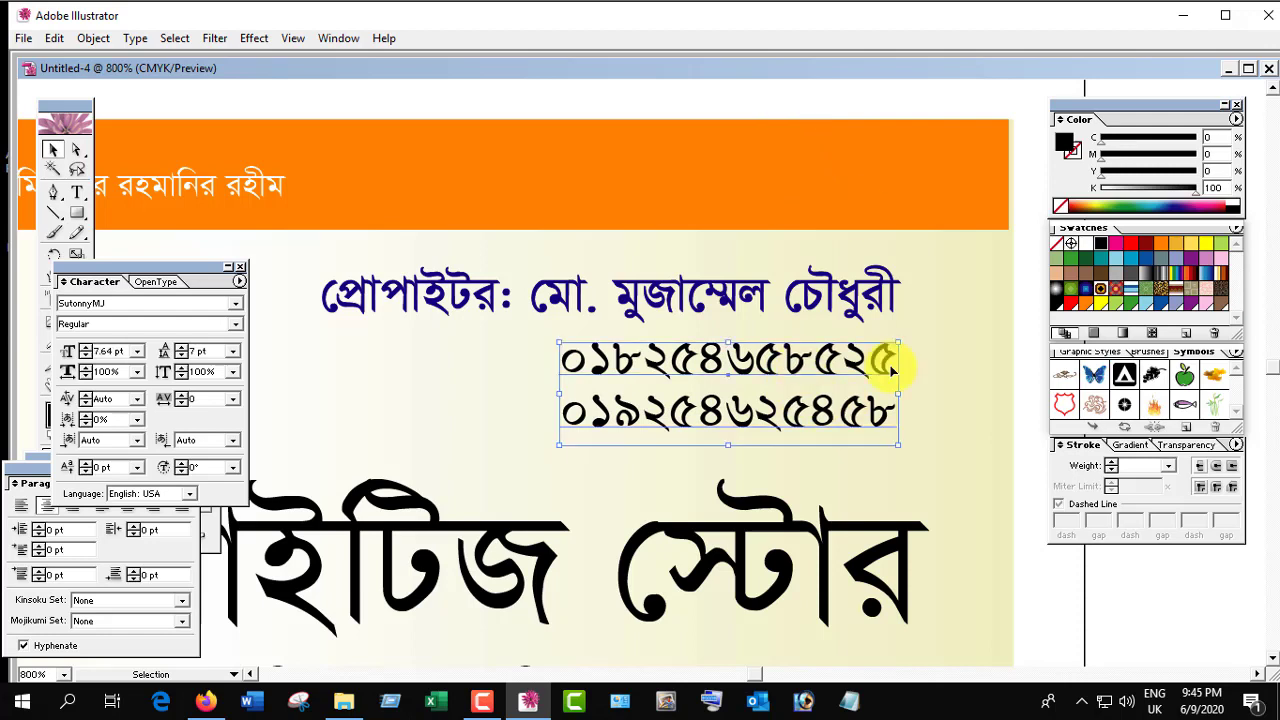
{"action": "left_click", "coordinate": [1187, 262]}
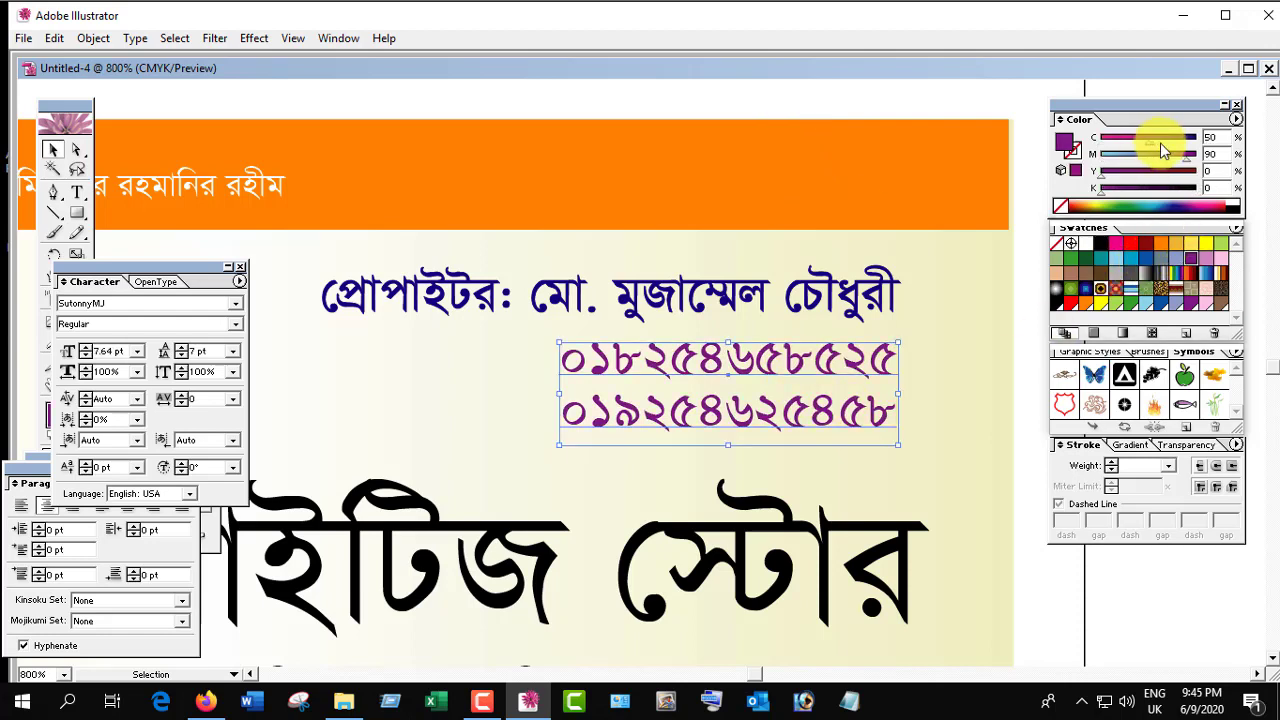
{"action": "left_click_drag", "start_coordinate": [1150, 144], "coordinate": [1169, 144]}
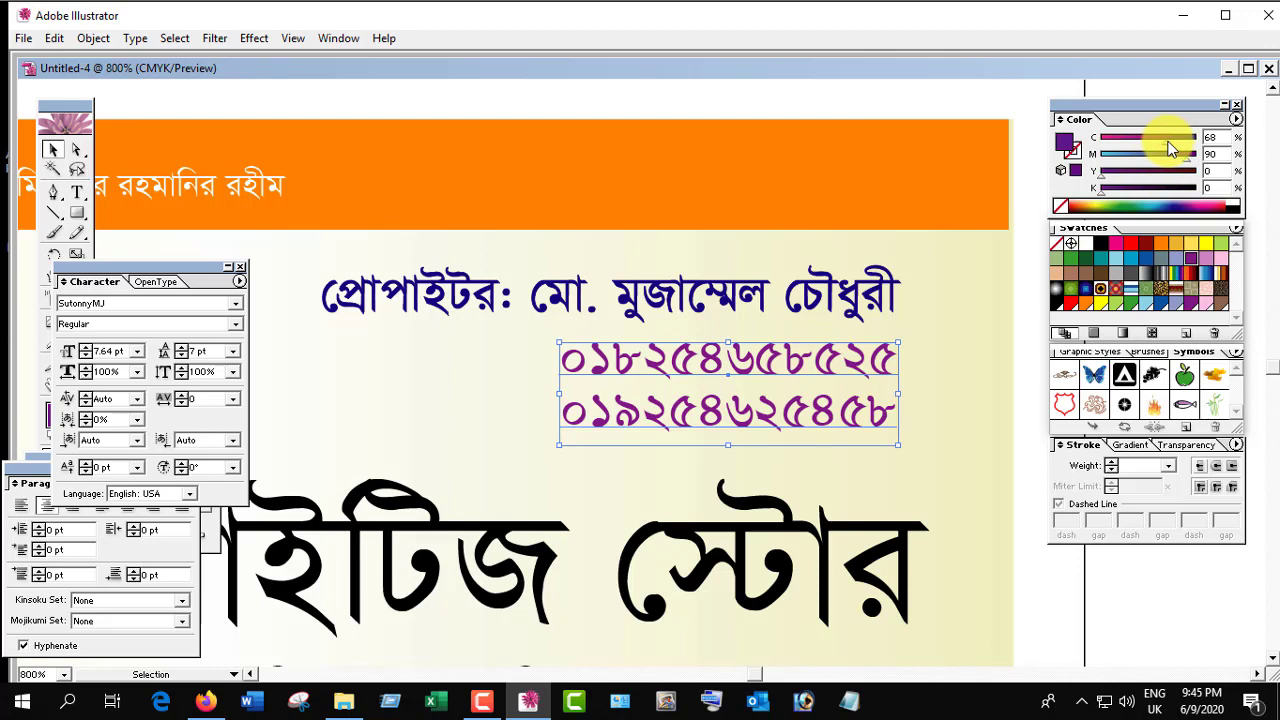
{"action": "left_click", "coordinate": [916, 110]}
Give the large store-name heading a red 0.5 pt outline
{"action": "key", "text": "z"}
{"action": "left_click", "coordinate": [611, 420], "text": "alt"}
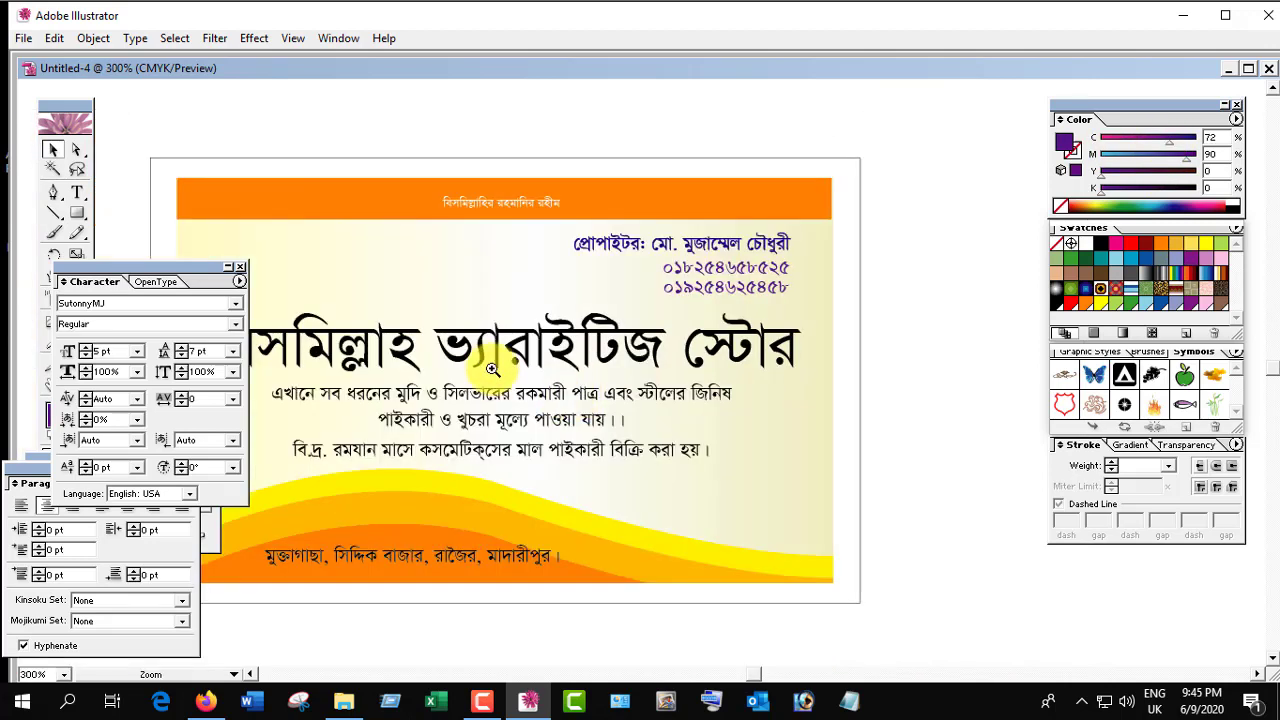
{"action": "left_click", "coordinate": [492, 370]}
{"action": "left_click", "coordinate": [735, 378]}
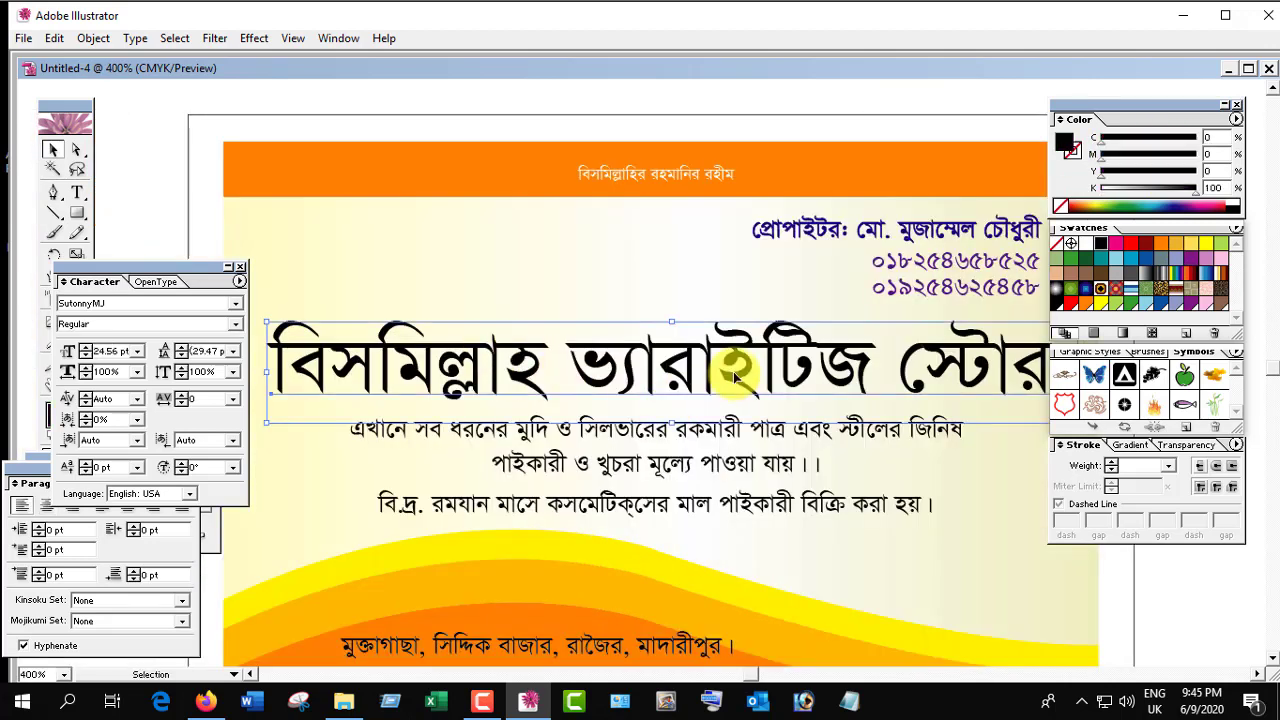
{"action": "left_click", "coordinate": [1130, 243]}
{"action": "left_click_drag", "start_coordinate": [1080, 163], "coordinate": [1072, 152]}
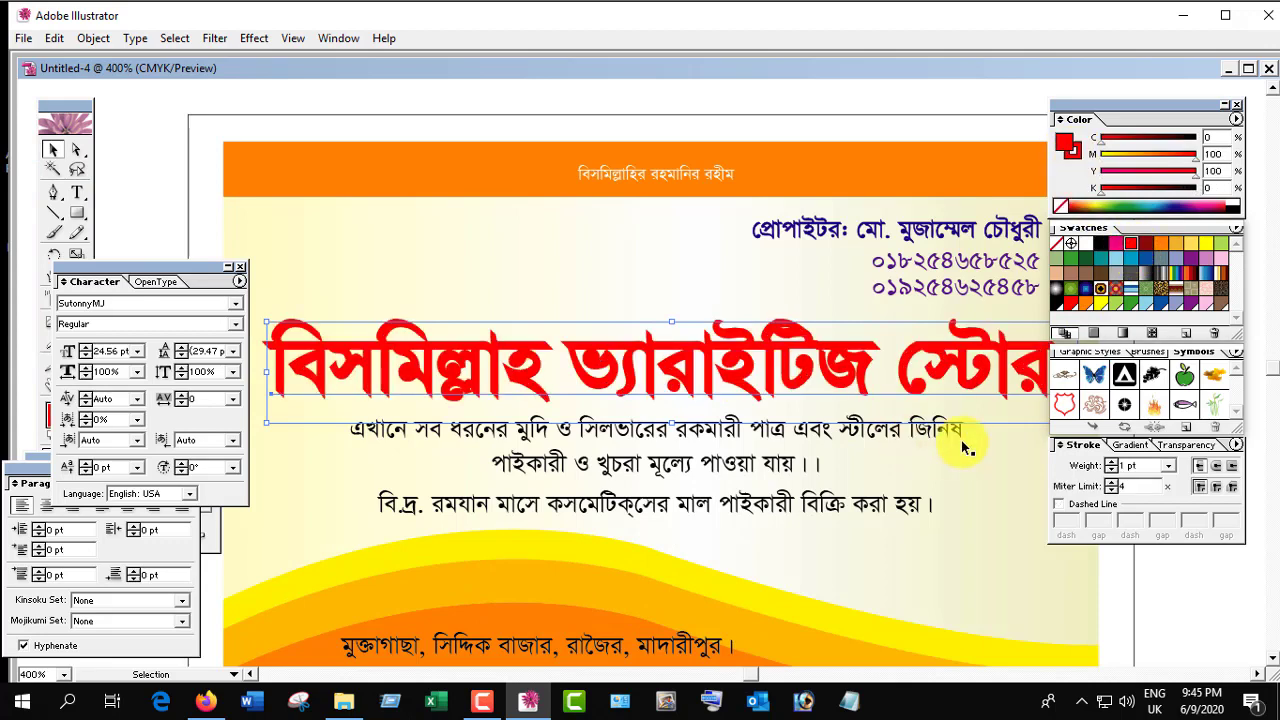
{"action": "left_click", "coordinate": [1135, 466]}
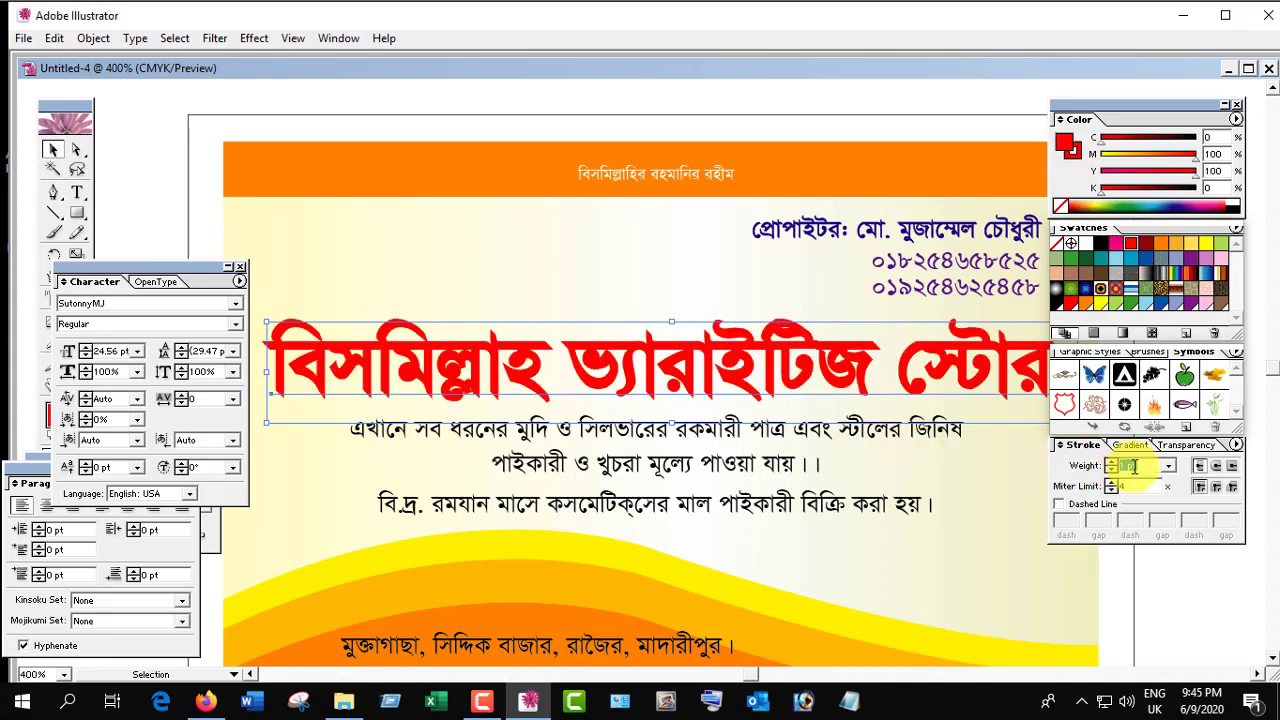
{"action": "type", "text": "0.8"}
{"action": "key", "text": "Return"}
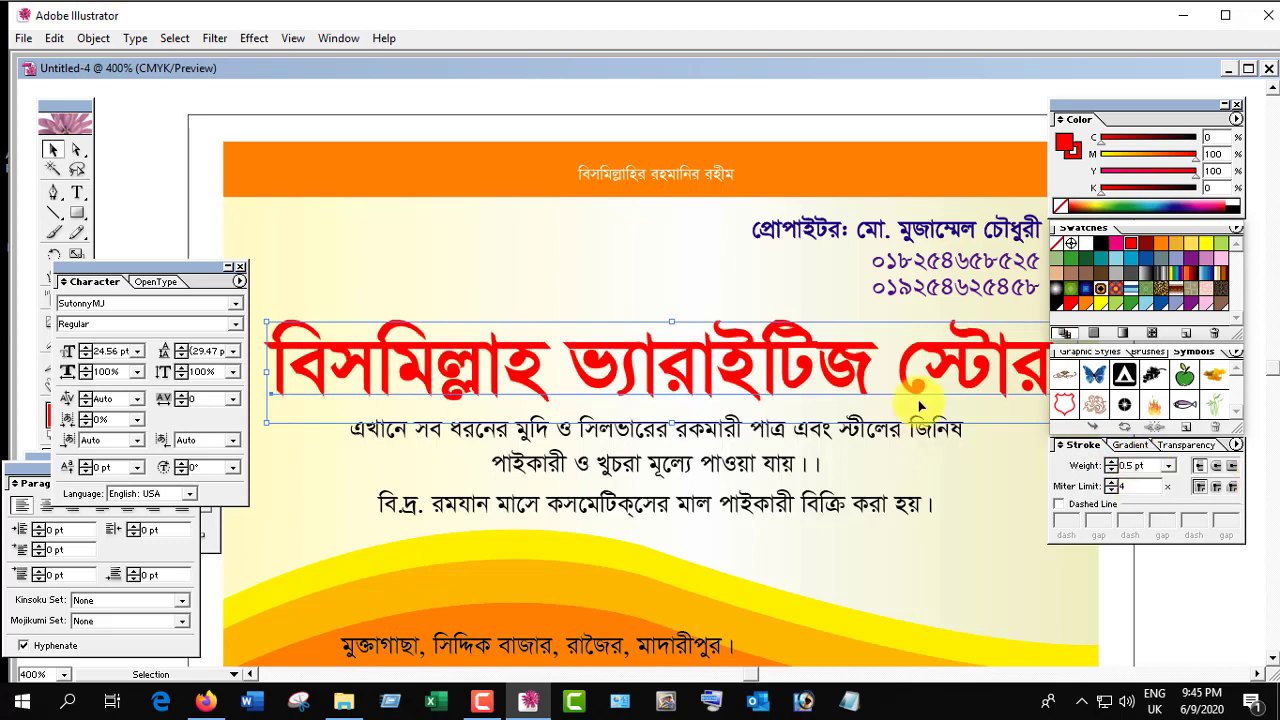
{"action": "left_click", "coordinate": [855, 102]}
Fill the store-name heading with white (C0 M0 Y0 K0)
{"action": "key", "text": "ctrl+plus"}
{"action": "key", "text": "ctrl+plus"}
{"action": "key", "text": "ctrl+plus"}
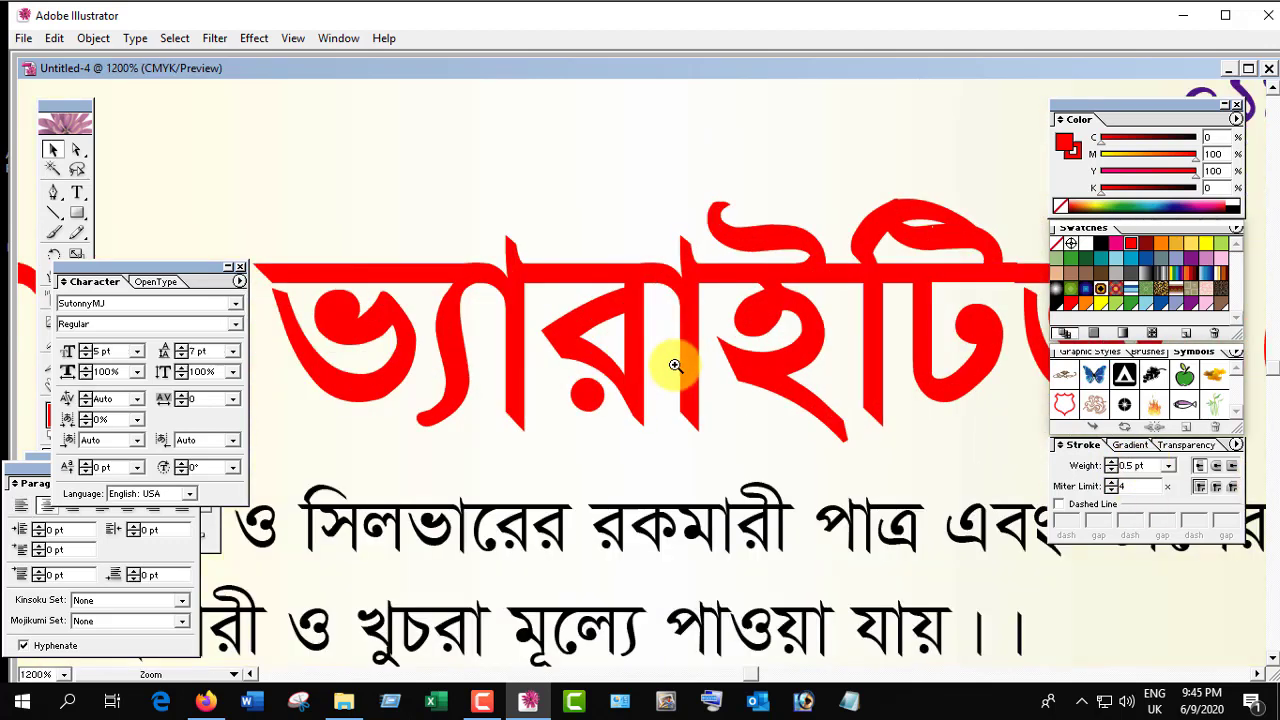
{"action": "left_click", "coordinate": [620, 400]}
{"action": "left_click", "coordinate": [620, 400]}
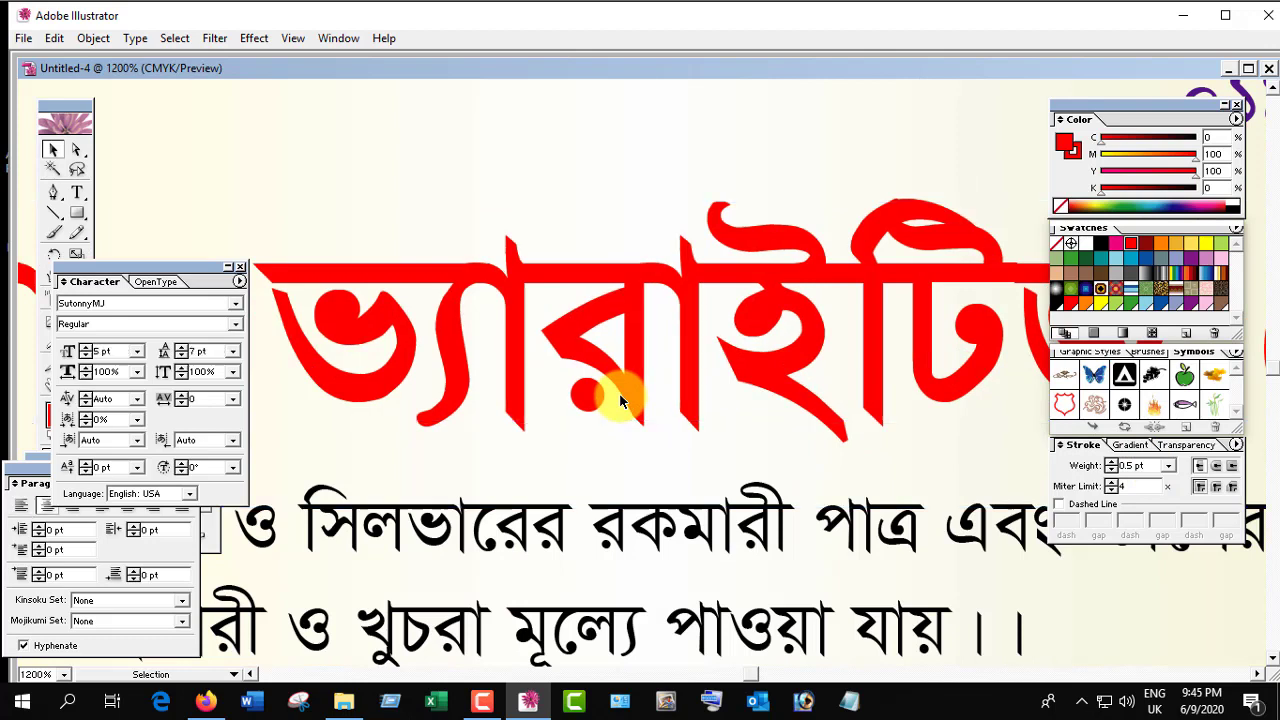
{"action": "left_click", "coordinate": [620, 400]}
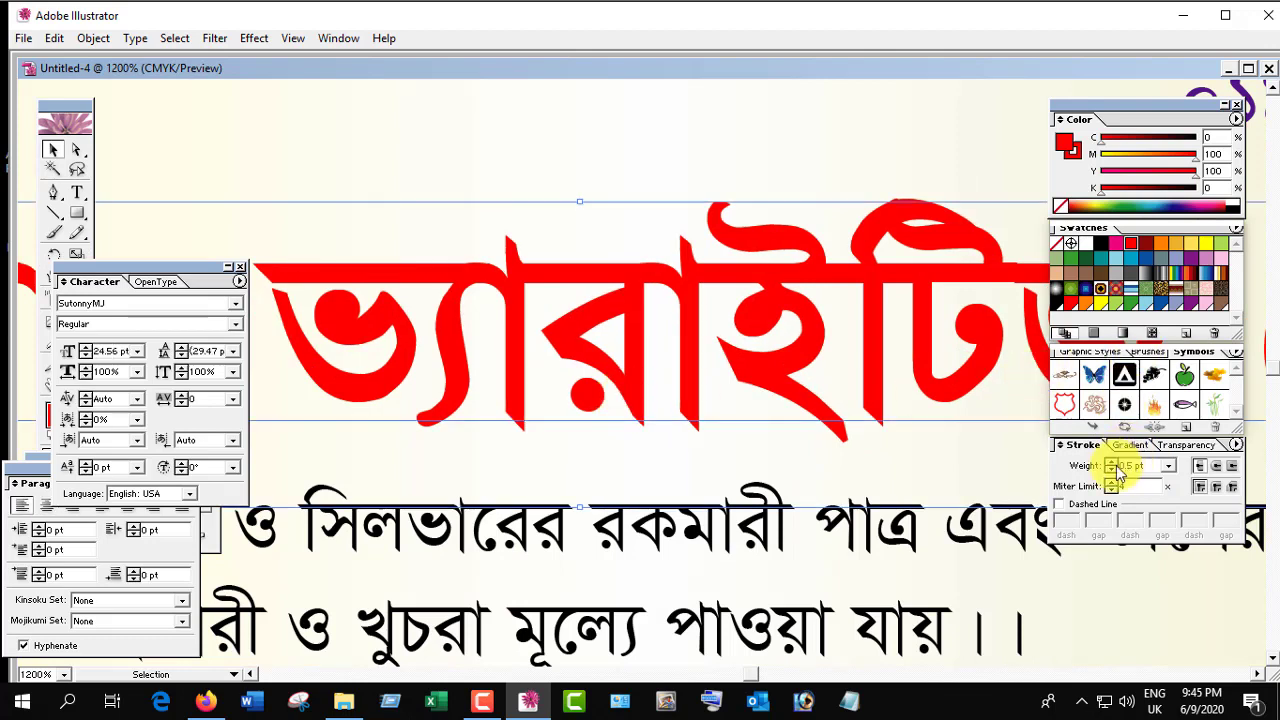
{"action": "left_click", "coordinate": [1093, 252]}
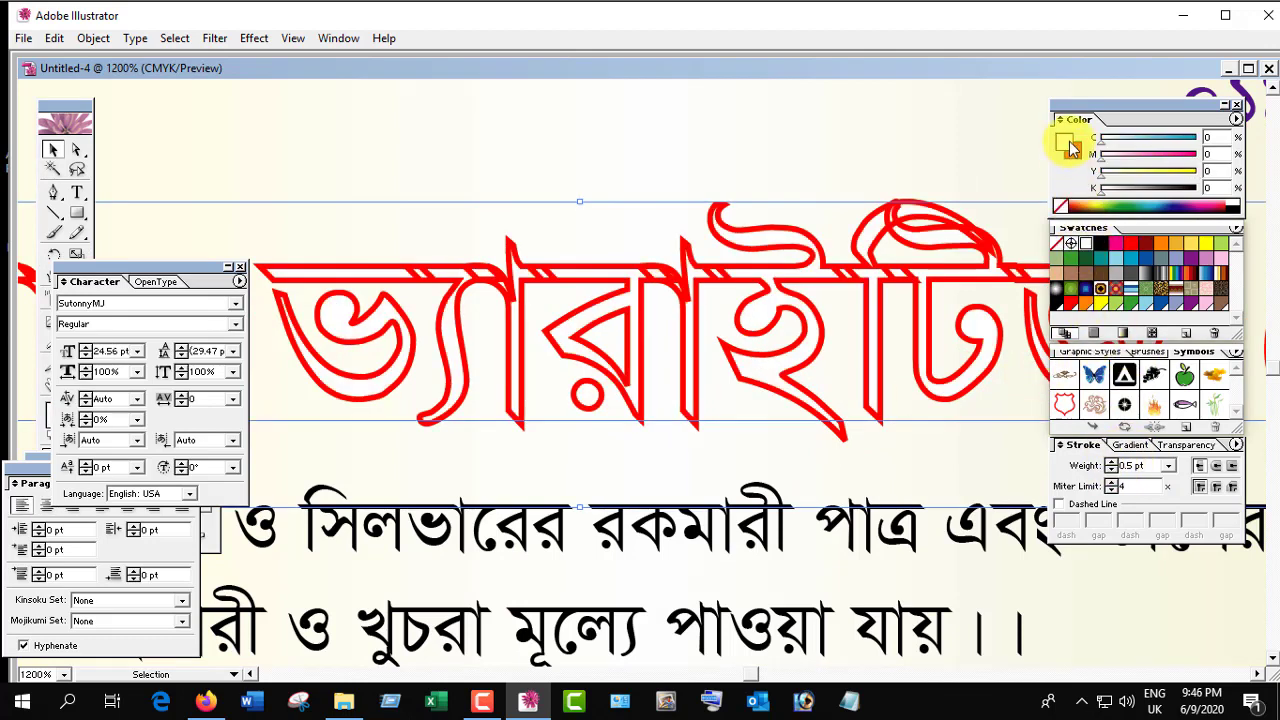
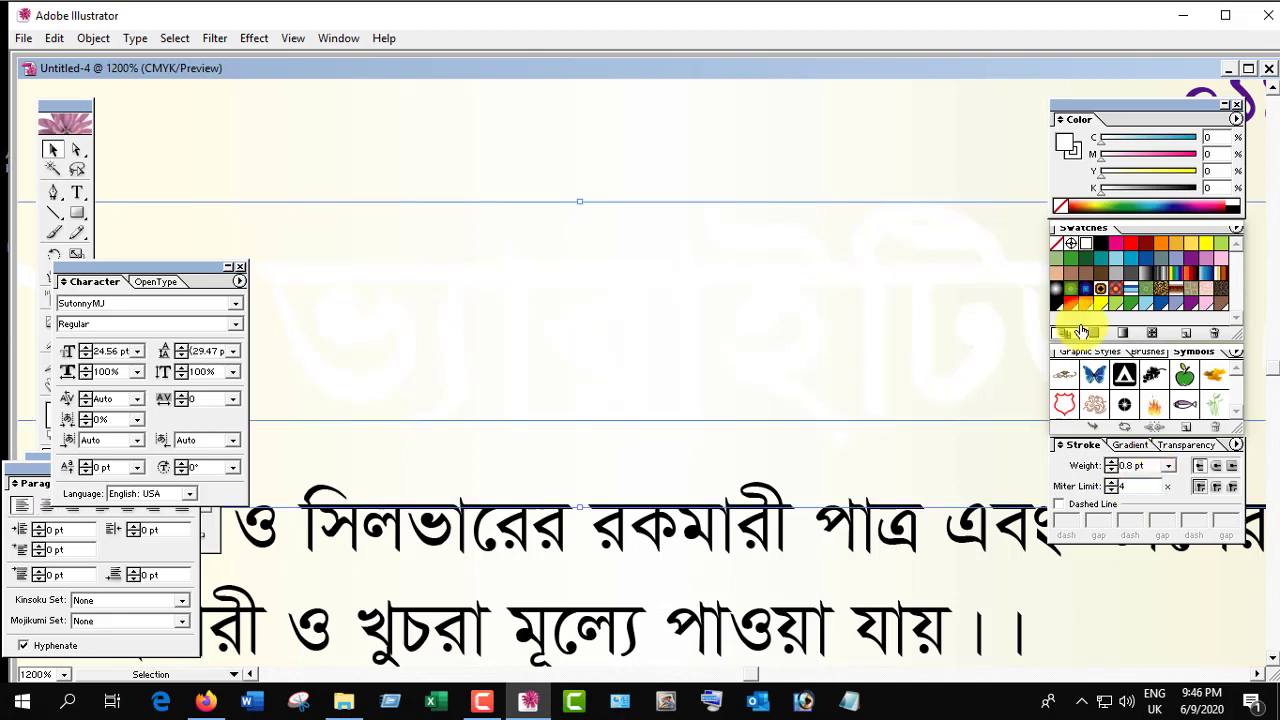
Make the headline's back copy 30% grey and adjust its stroke weight and corner join
{"action": "left_click", "coordinate": [1118, 274]}
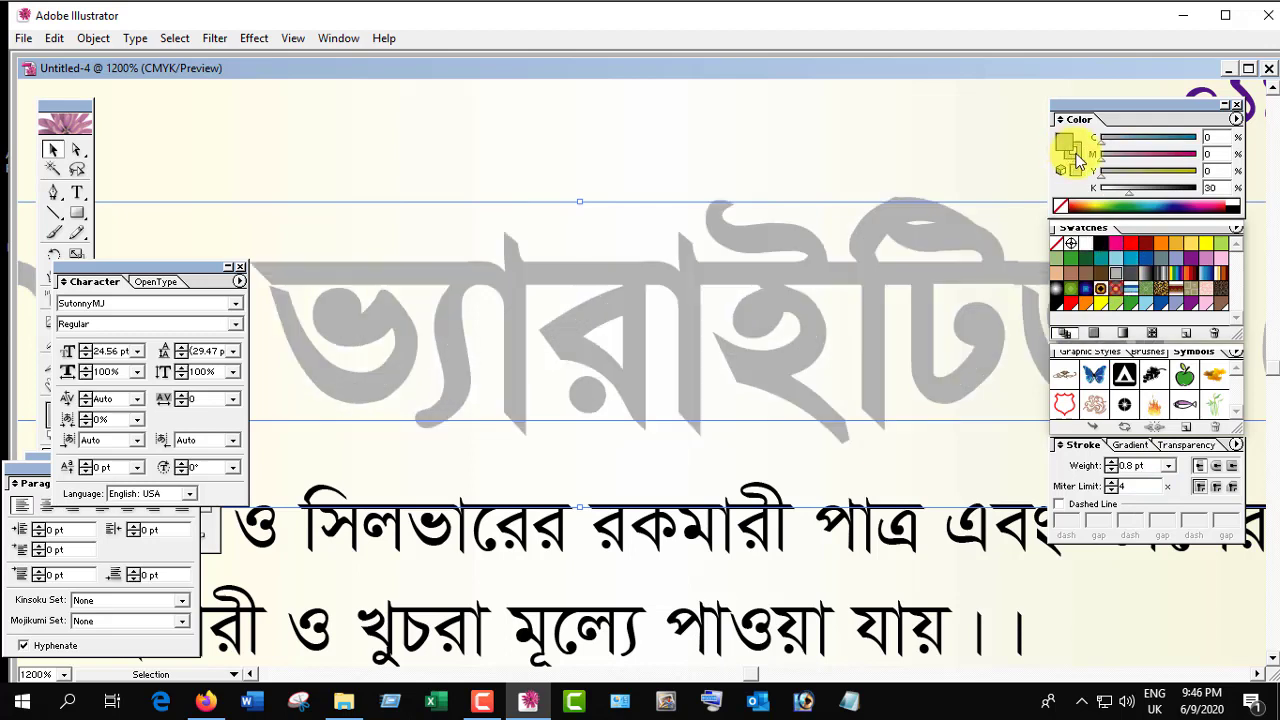
{"action": "left_click", "coordinate": [1150, 467]}
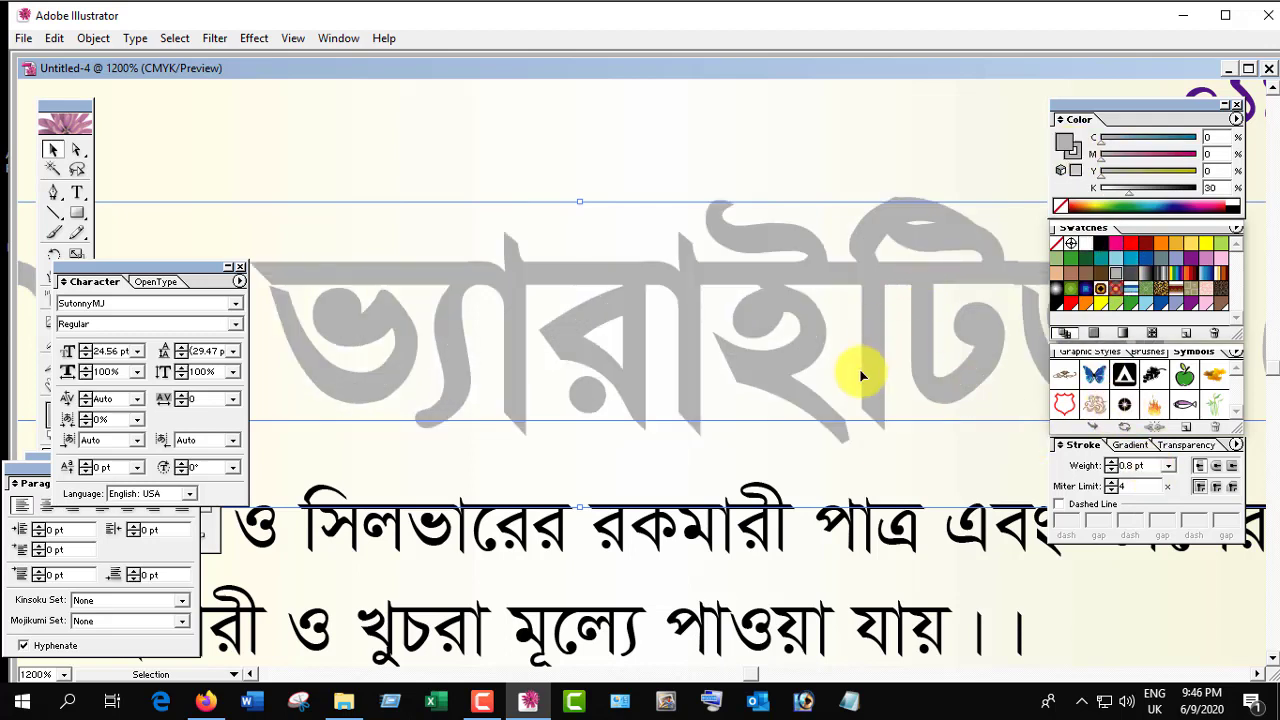
{"action": "left_click", "coordinate": [1216, 486]}
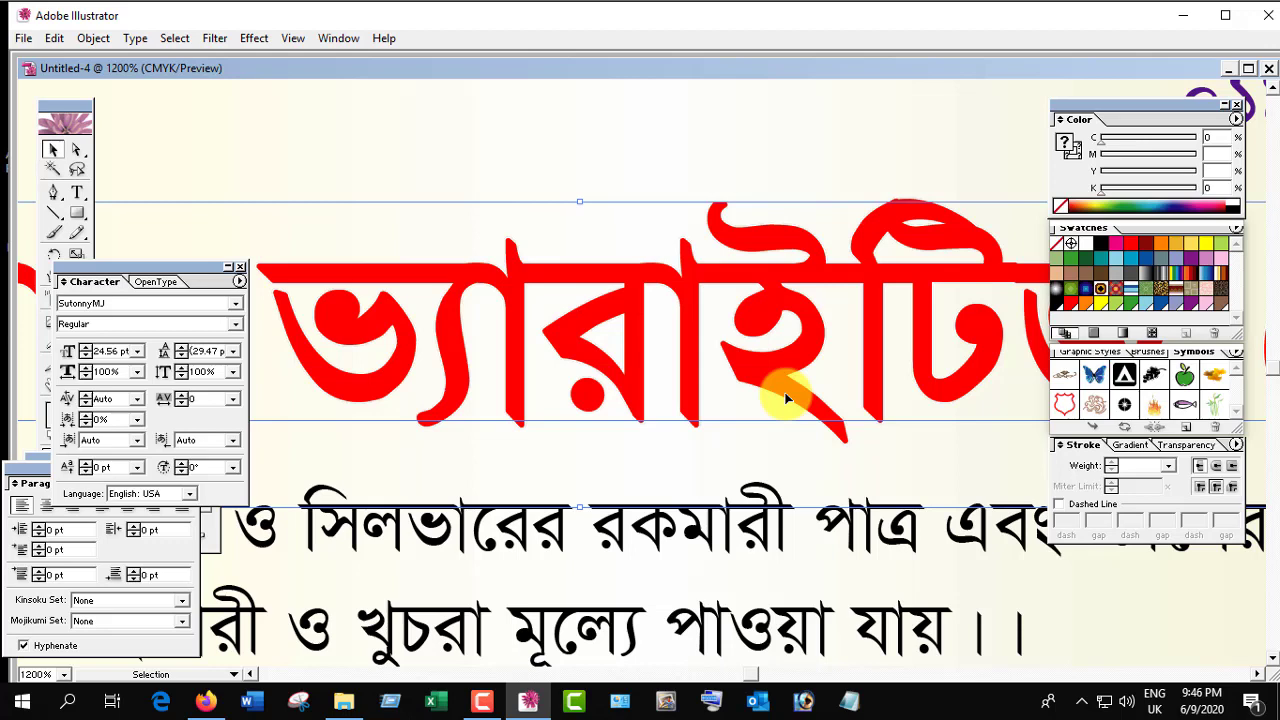
Nudge the red headline up and left to reveal the grey shadow behind it
{"action": "key", "text": "Up"}
{"action": "key", "text": "Left"}
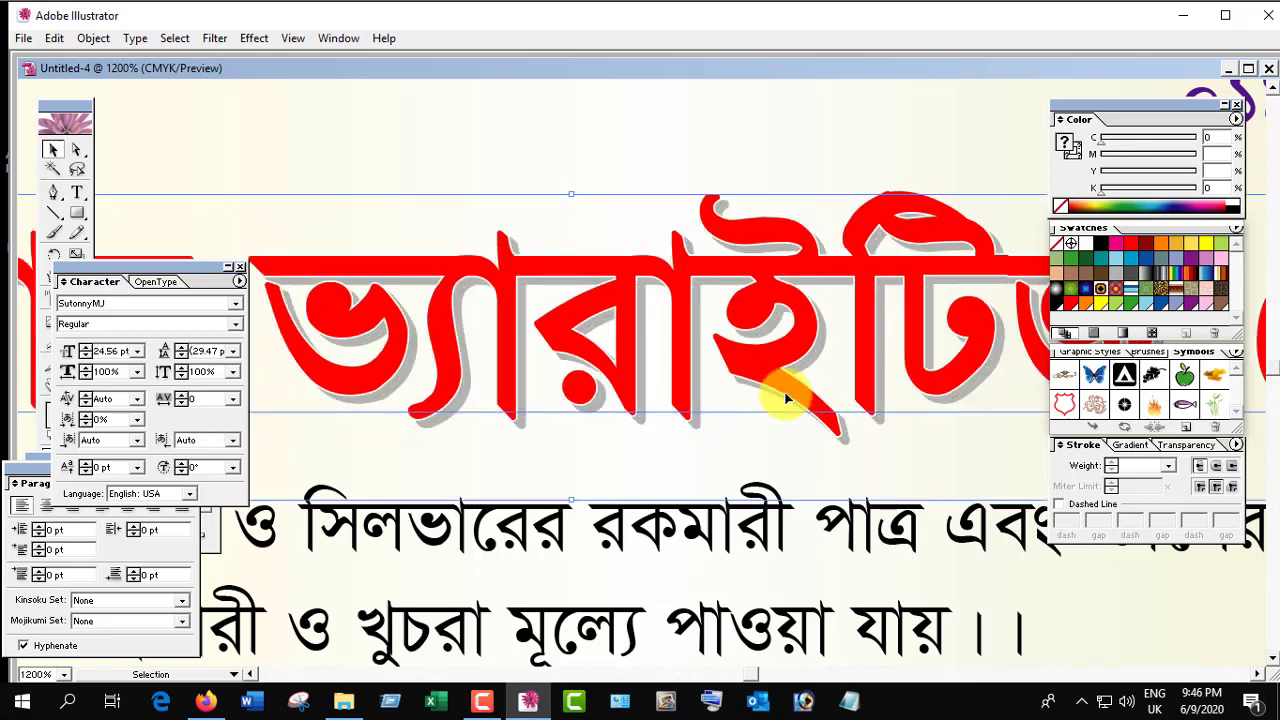
{"action": "left_click", "coordinate": [640, 366], "text": "ctrl"}
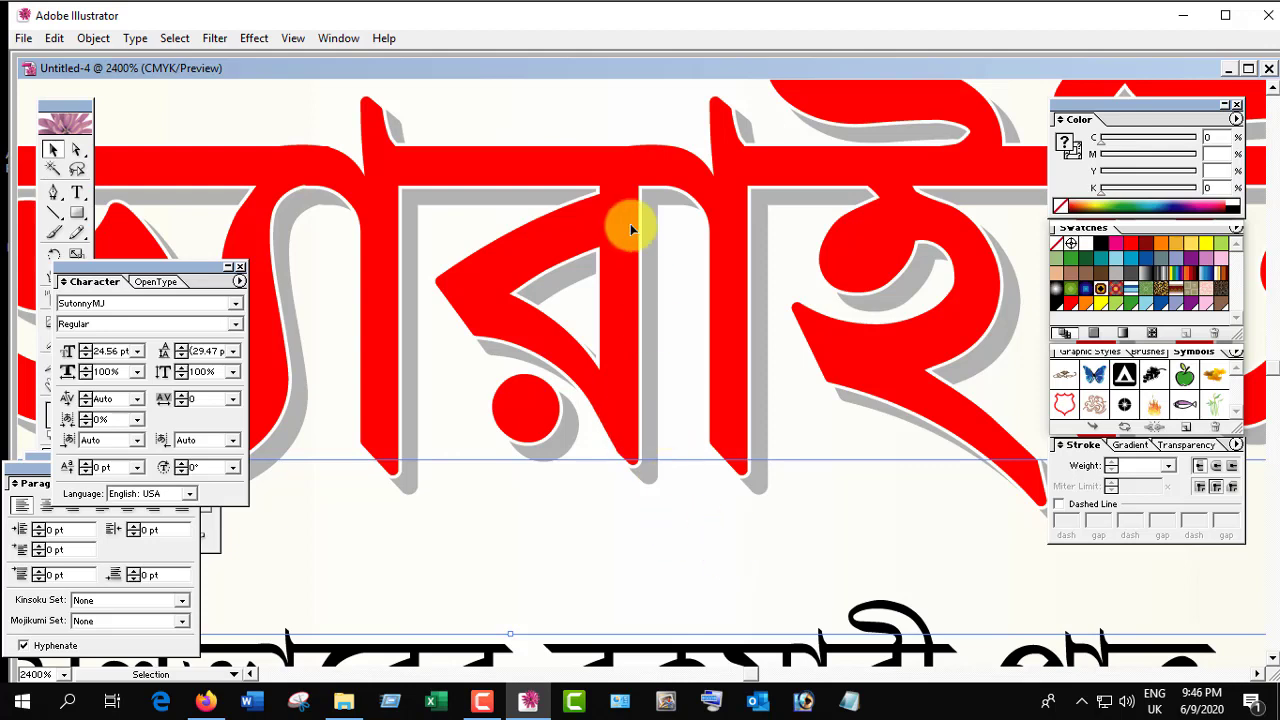
{"action": "left_click", "coordinate": [640, 508], "text": "ctrl+alt"}
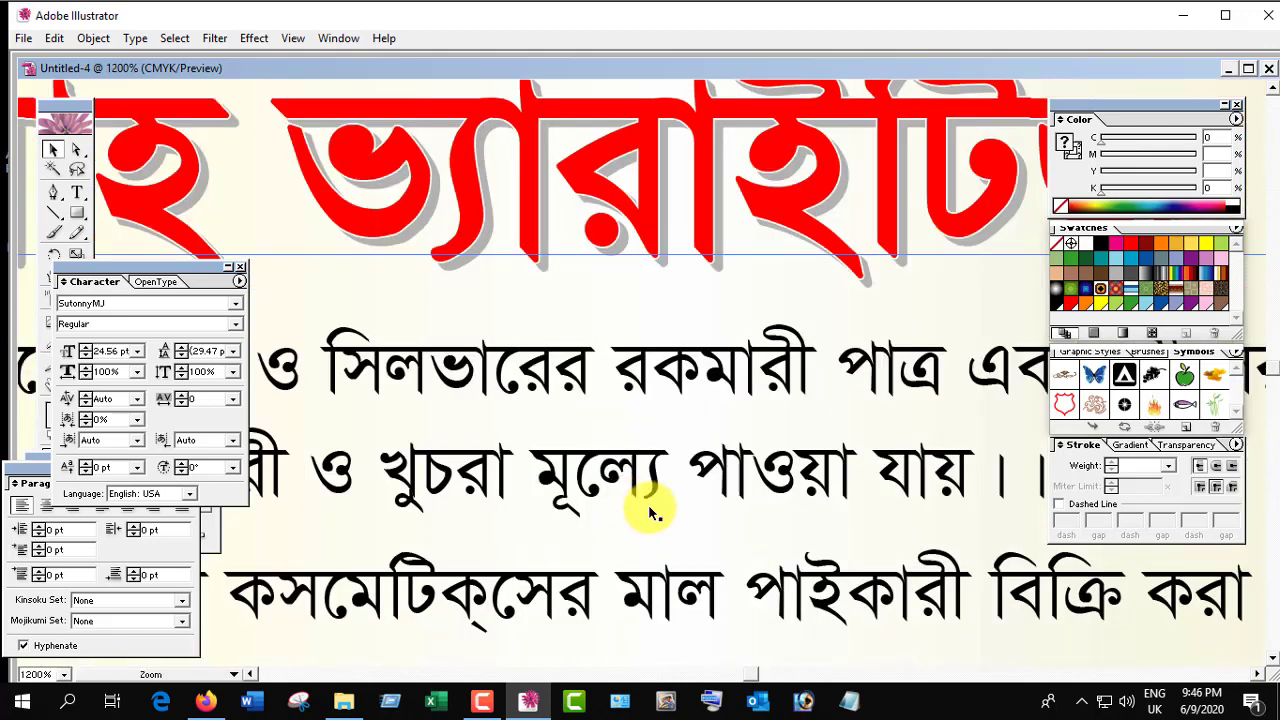
{"action": "right_click", "coordinate": [653, 253]}
{"action": "left_click", "coordinate": [685, 289]}
{"action": "left_click", "coordinate": [652, 233]}
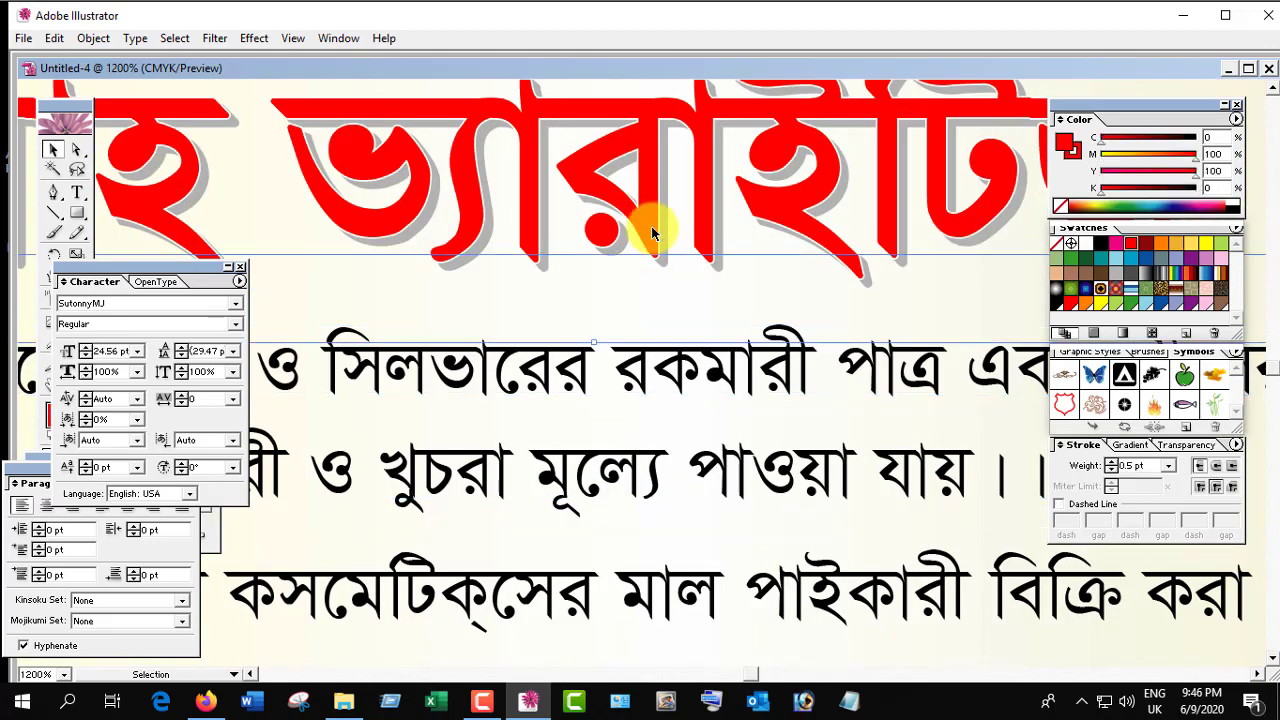
{"action": "key", "text": "Delete"}
{"action": "left_click", "coordinate": [652, 233]}
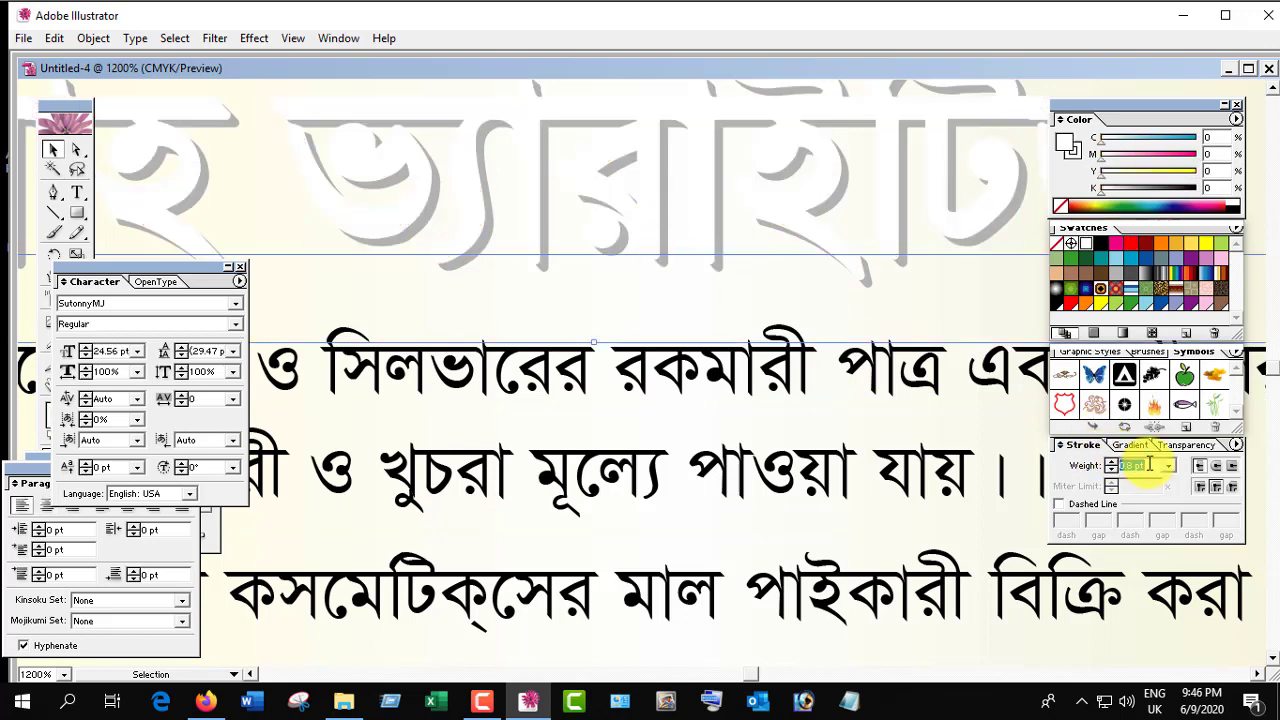
{"action": "type", "text": "1"}
{"action": "key", "text": "Return"}
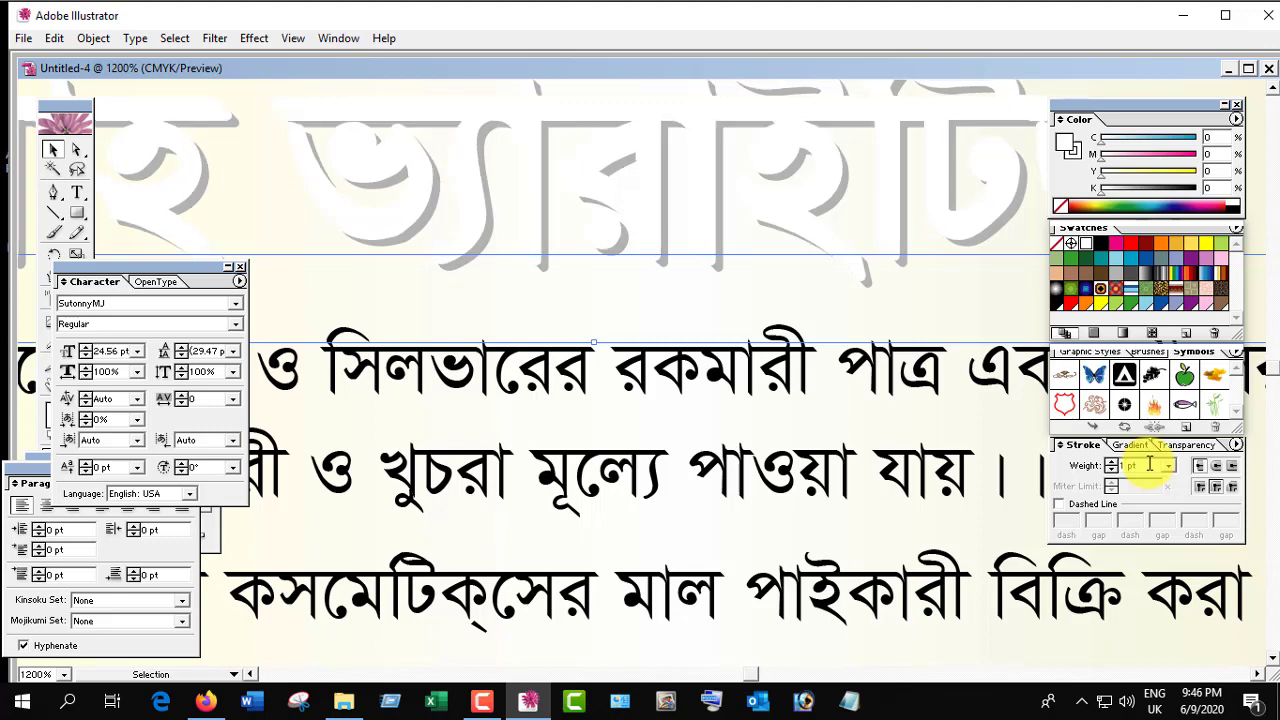
Zoom in on the headline and isolate its grey shadow copy
{"action": "left_click", "coordinate": [480, 251], "text": "alt"}
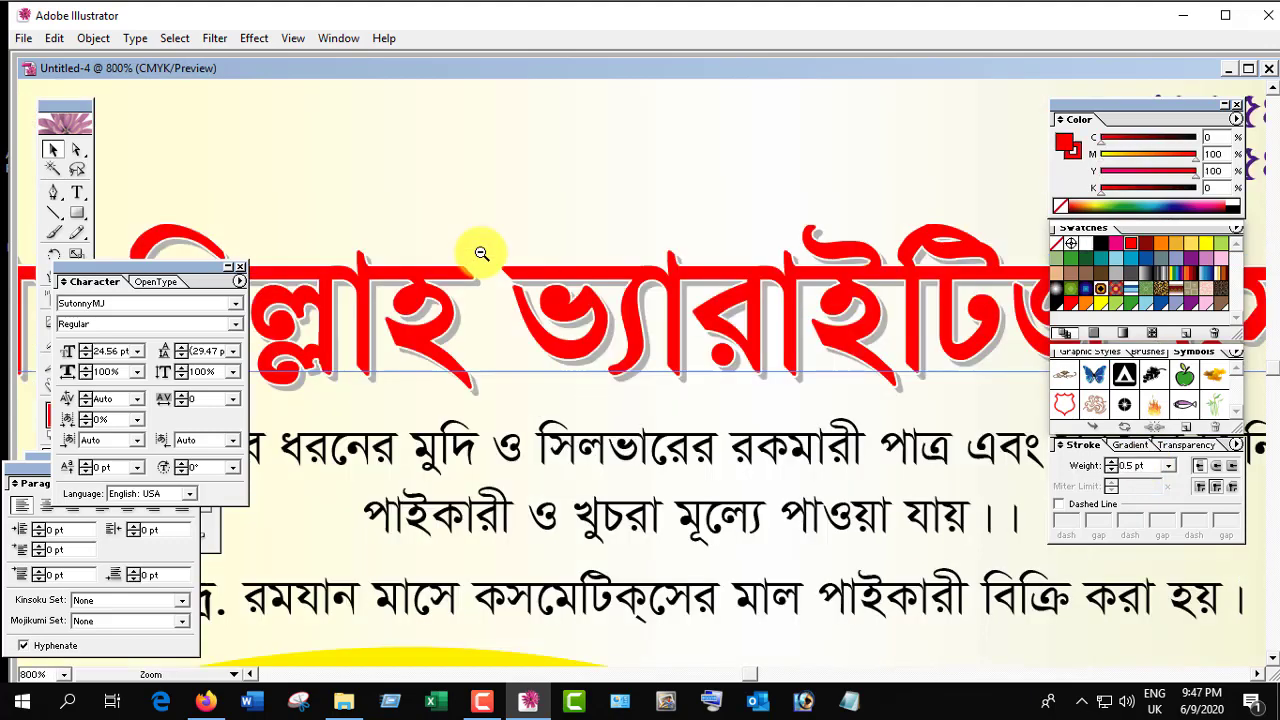
{"action": "left_click", "coordinate": [712, 481], "text": "alt"}
{"action": "left_click", "coordinate": [712, 481], "text": "alt"}
{"action": "left_click", "coordinate": [694, 366]}
{"action": "left_click", "coordinate": [405, 375]}
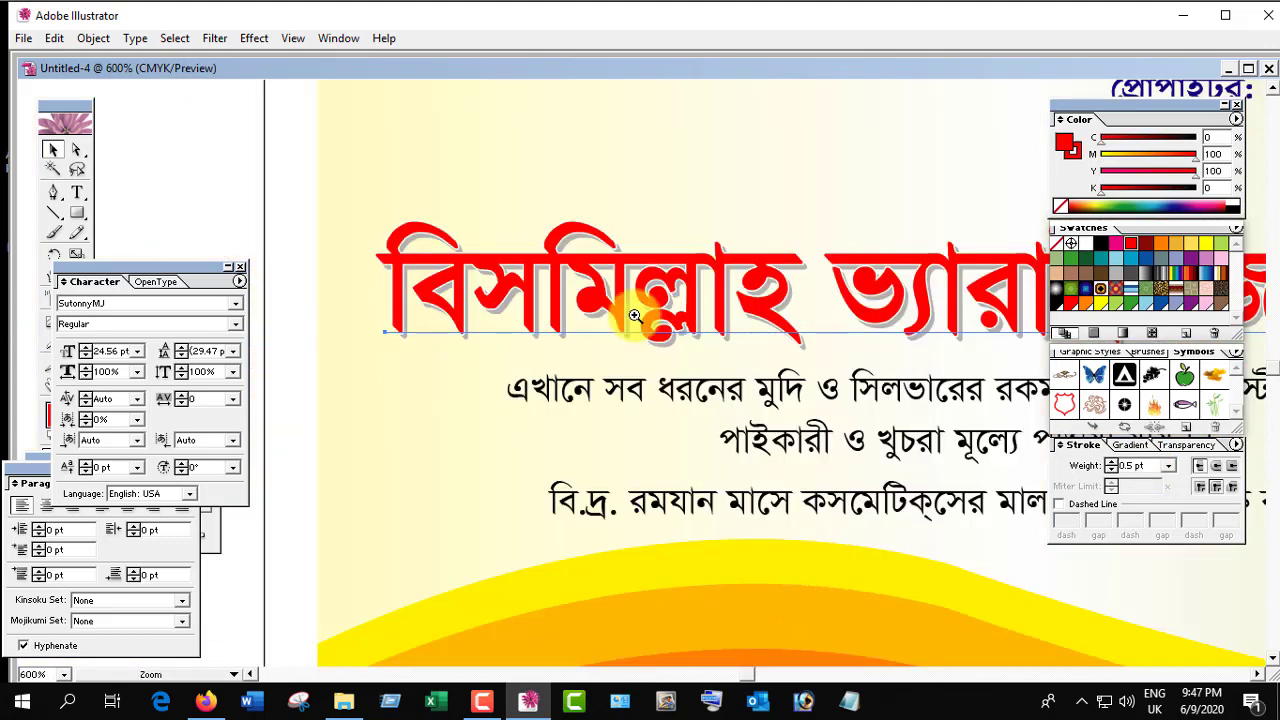
{"action": "left_click", "coordinate": [640, 325]}
{"action": "left_click", "coordinate": [585, 345]}
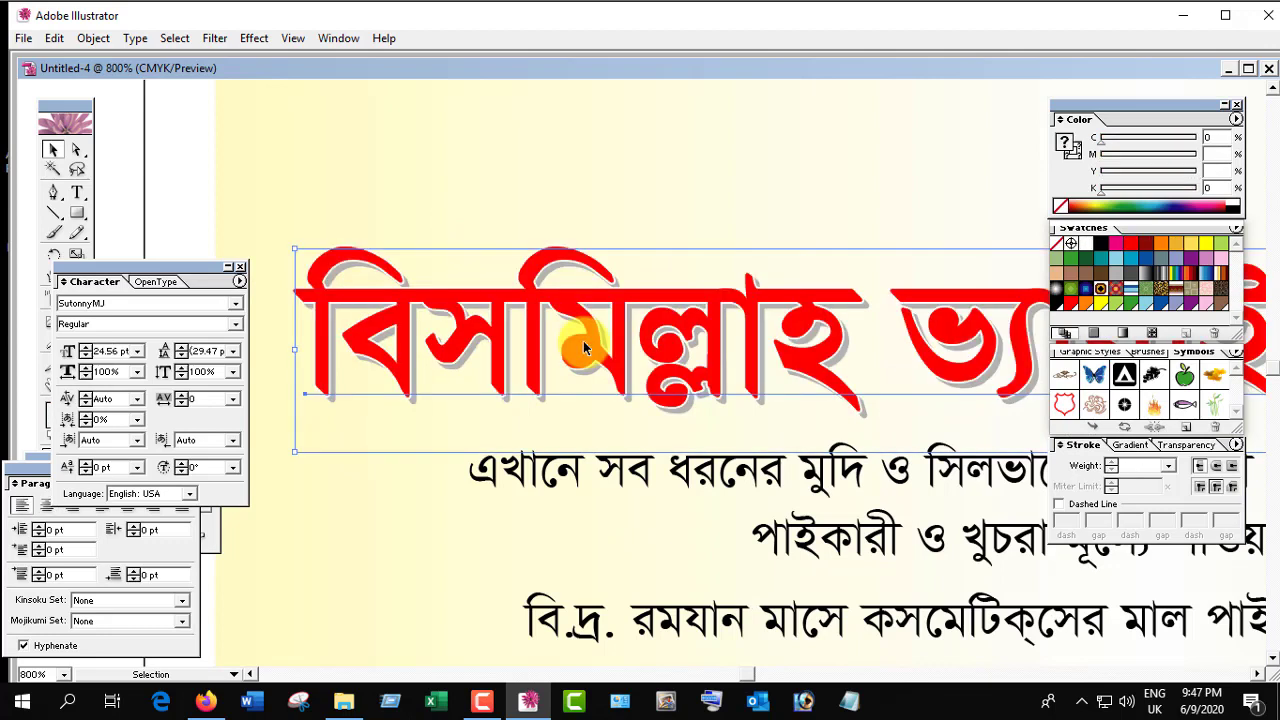
{"action": "left_click", "coordinate": [585, 347]}
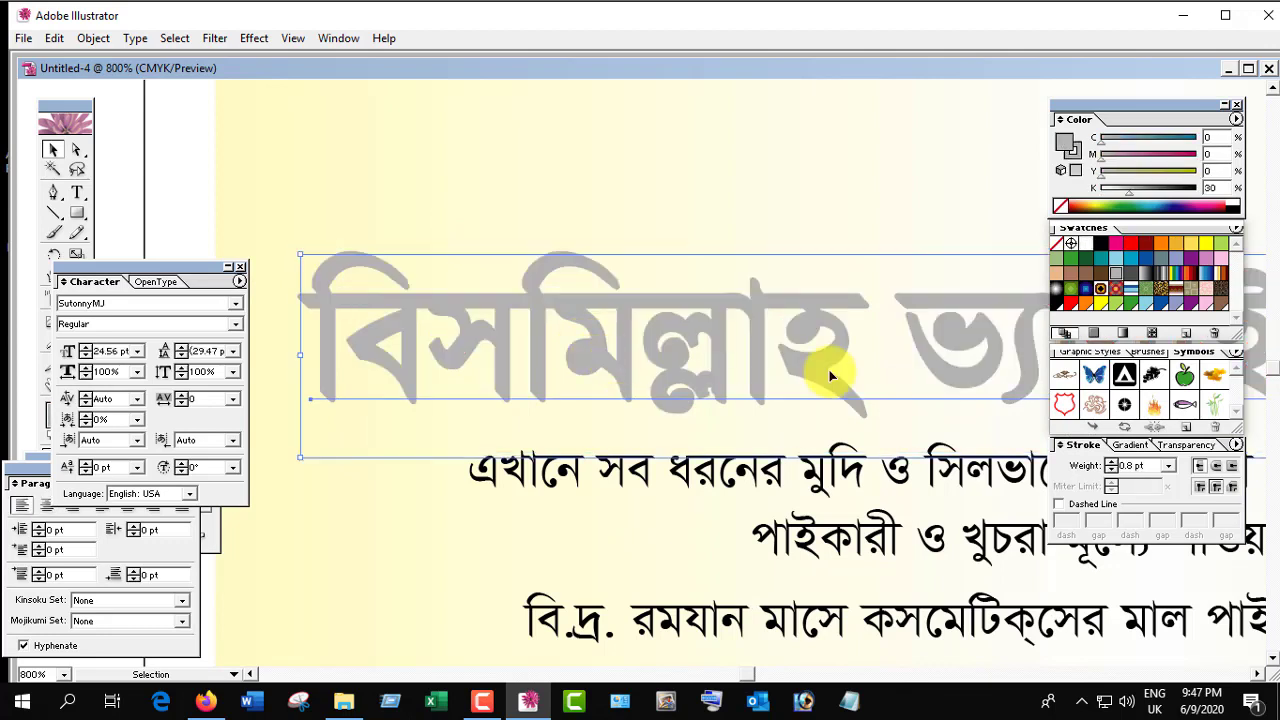
Give the grey shadow a 70% grey stroke and view the whole signboard
{"action": "left_click", "coordinate": [1130, 272]}
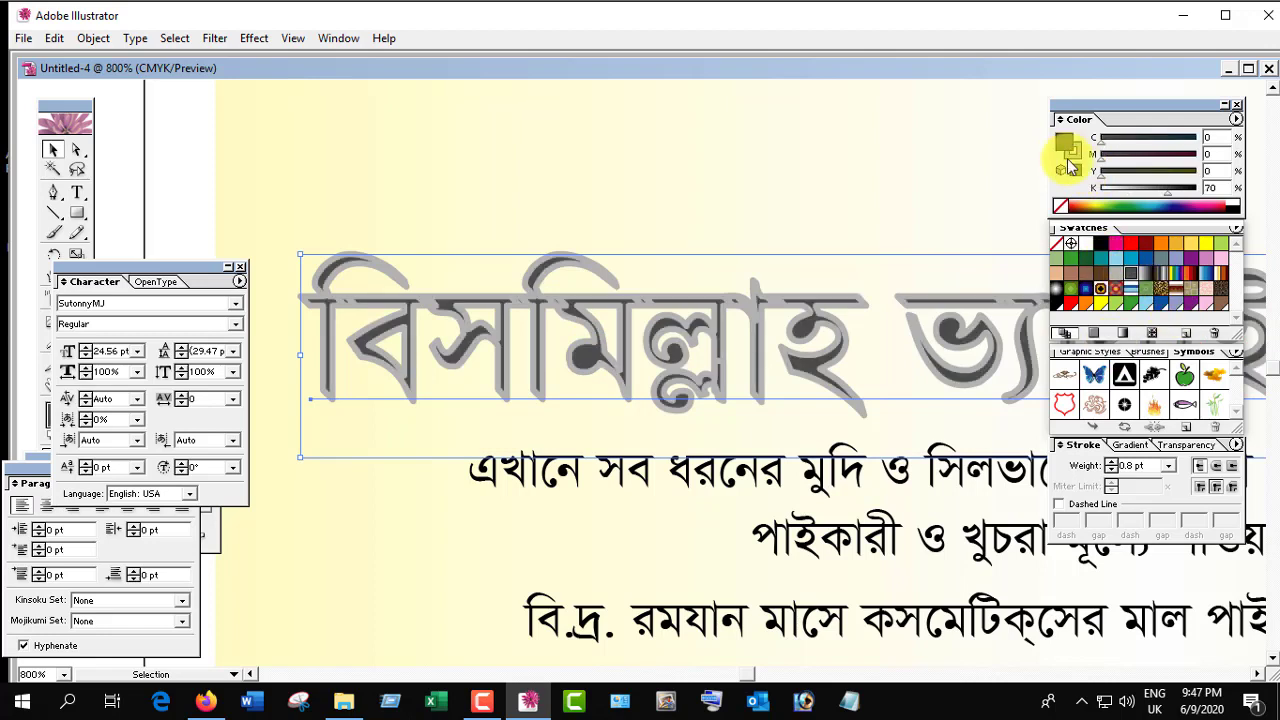
{"action": "left_click", "coordinate": [948, 178]}
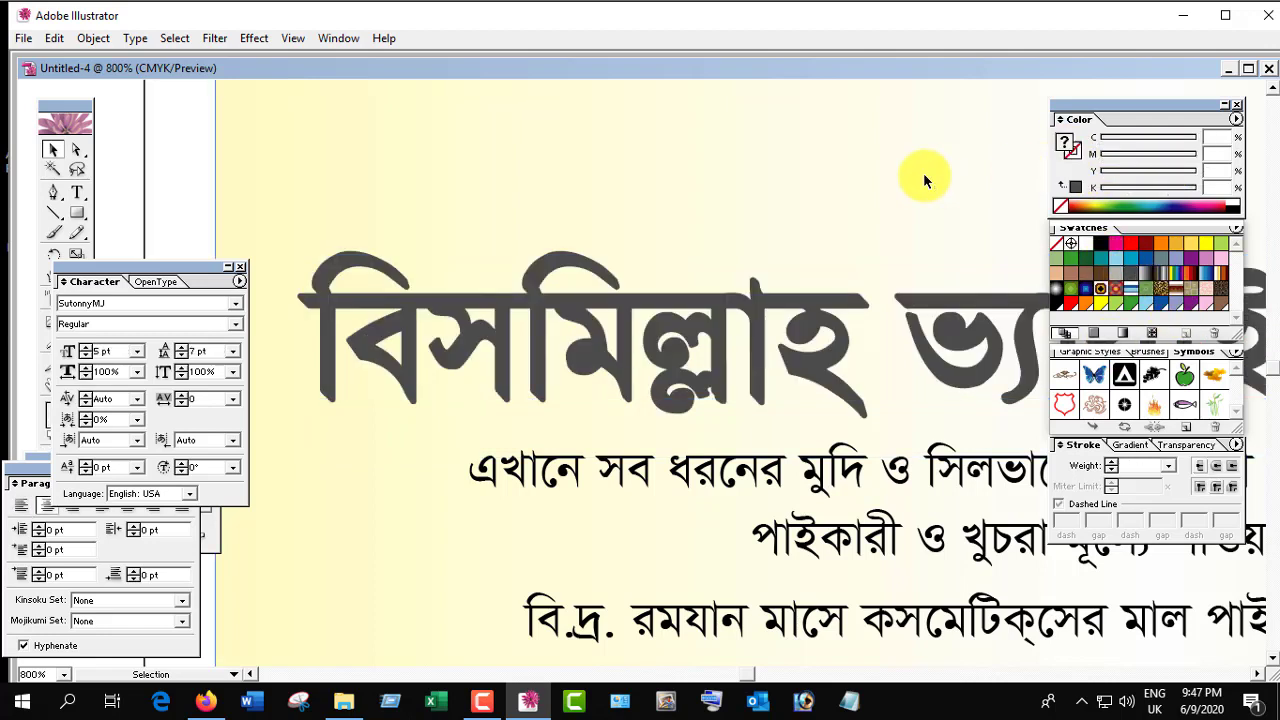
{"action": "left_click", "coordinate": [757, 257], "text": "alt"}
{"action": "left_click", "coordinate": [809, 334], "text": "alt"}
Fill the three Bengali body text lines dark green with a thin green outline
{"action": "left_click", "coordinate": [776, 372], "text": "alt"}
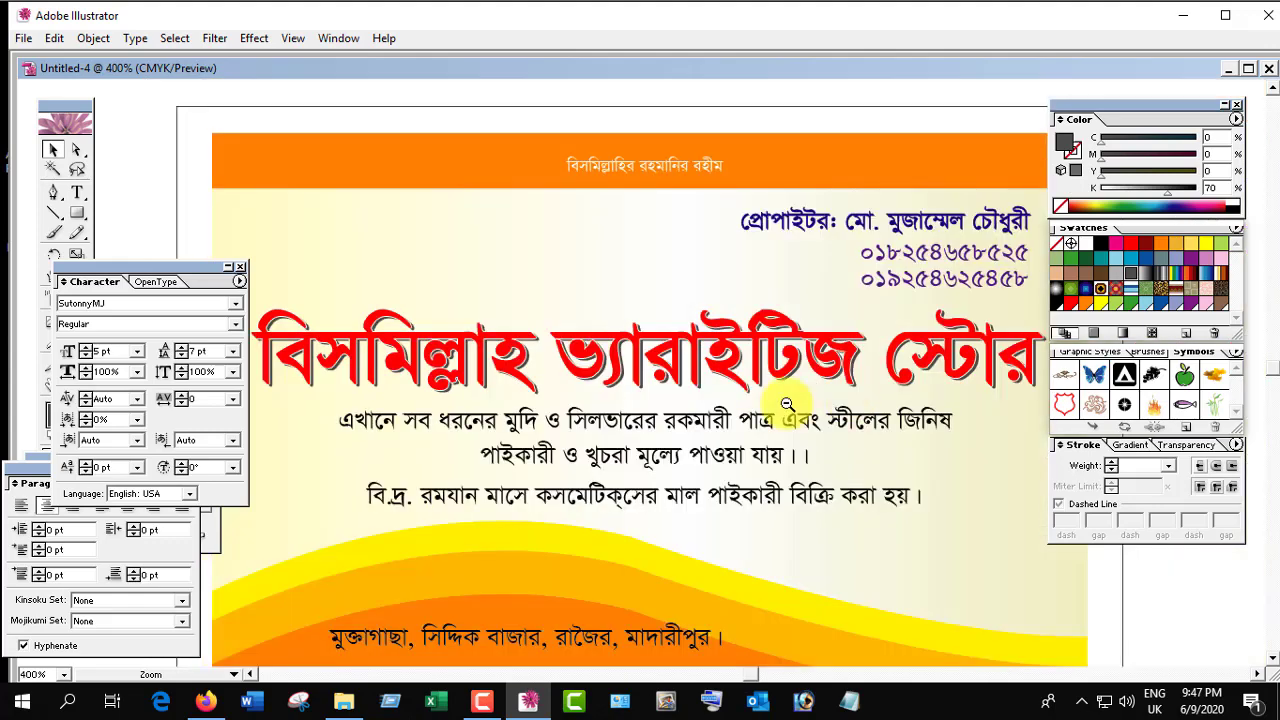
{"action": "left_click", "coordinate": [565, 360], "text": "alt"}
{"action": "left_click", "coordinate": [565, 360]}
{"action": "left_click", "coordinate": [565, 360]}
{"action": "left_click_drag", "start_coordinate": [666, 457], "coordinate": [743, 306]}
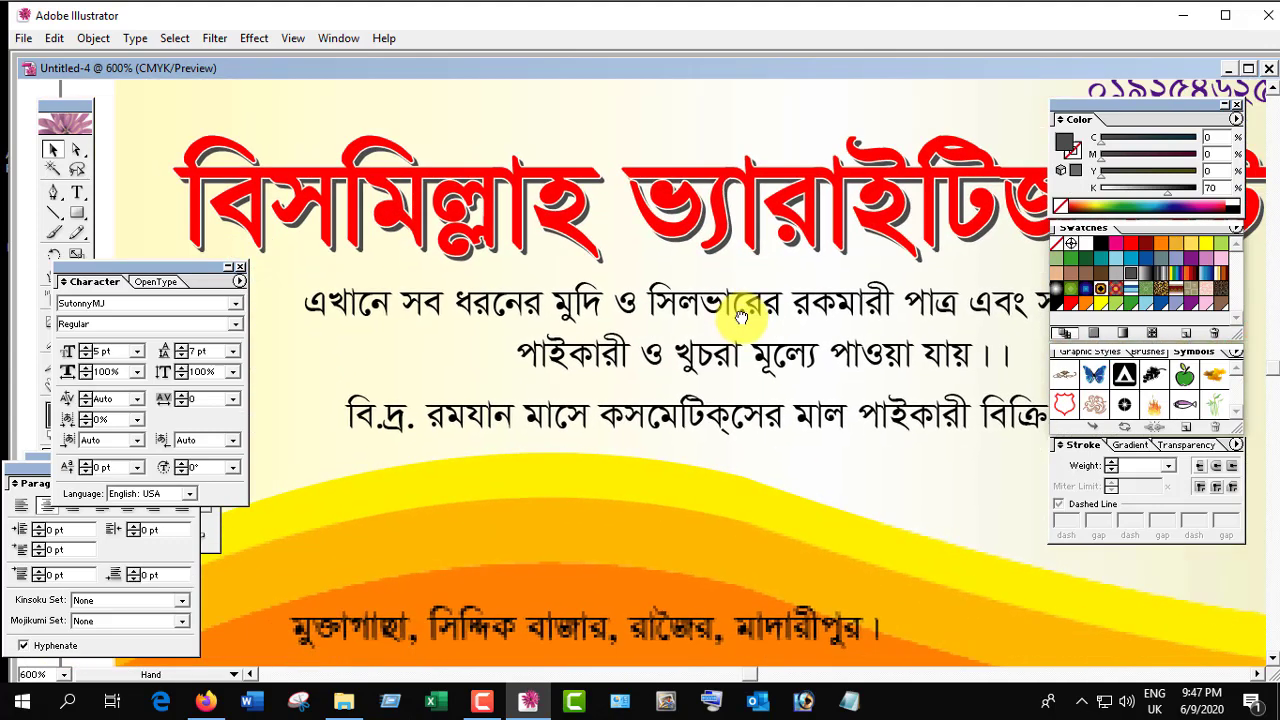
{"action": "left_click", "coordinate": [770, 372]}
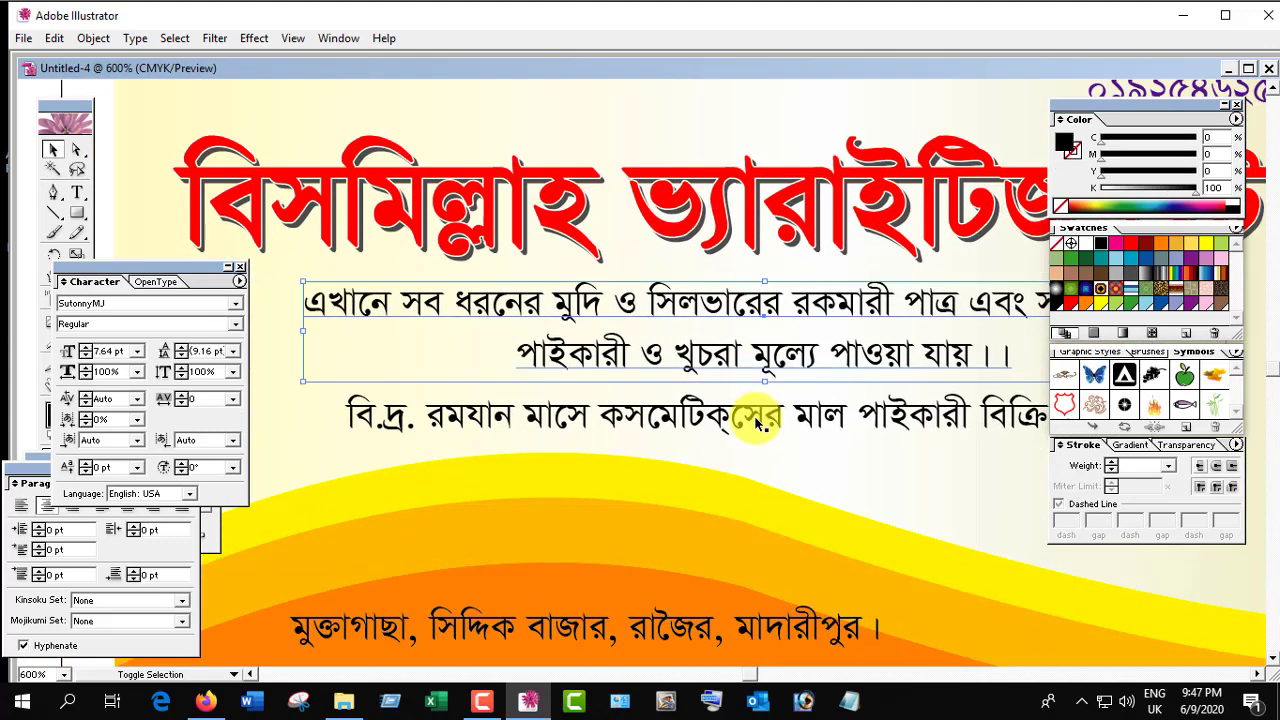
{"action": "left_click", "coordinate": [1085, 258]}
{"action": "left_click_drag", "start_coordinate": [1063, 141], "coordinate": [1073, 152]}
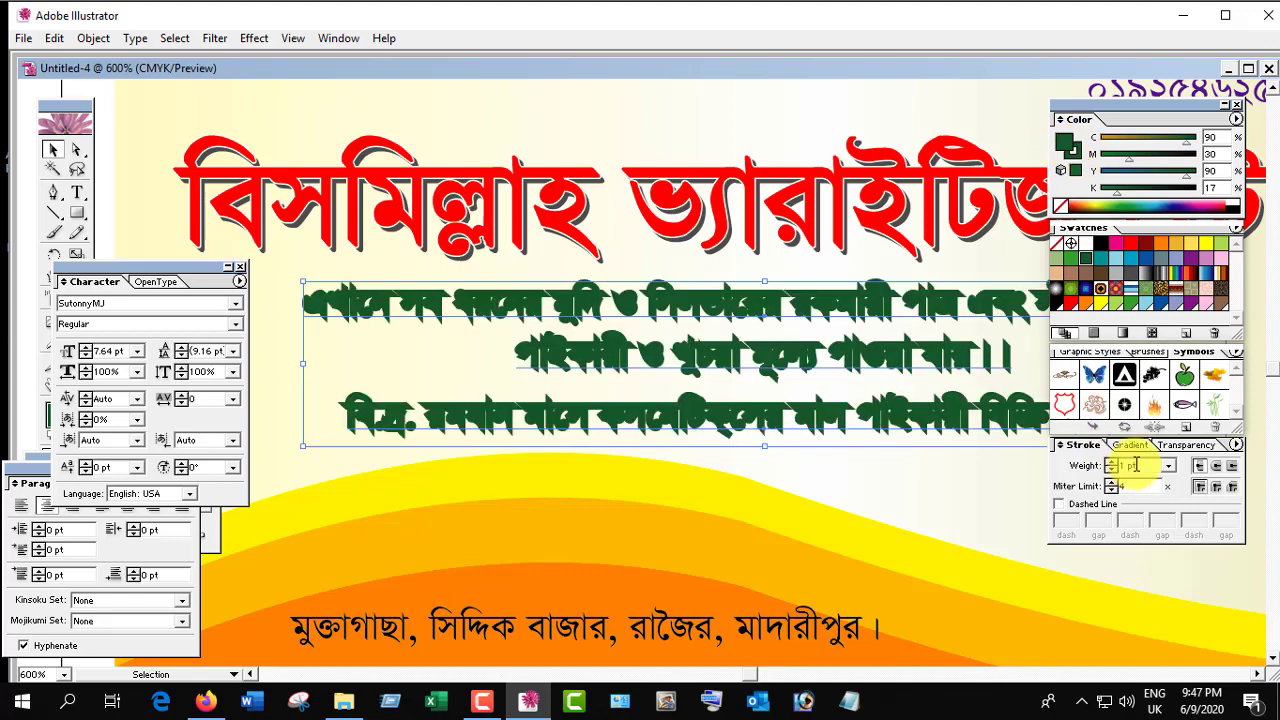
{"action": "type", "text": "0"}
{"action": "key", "text": "Return"}
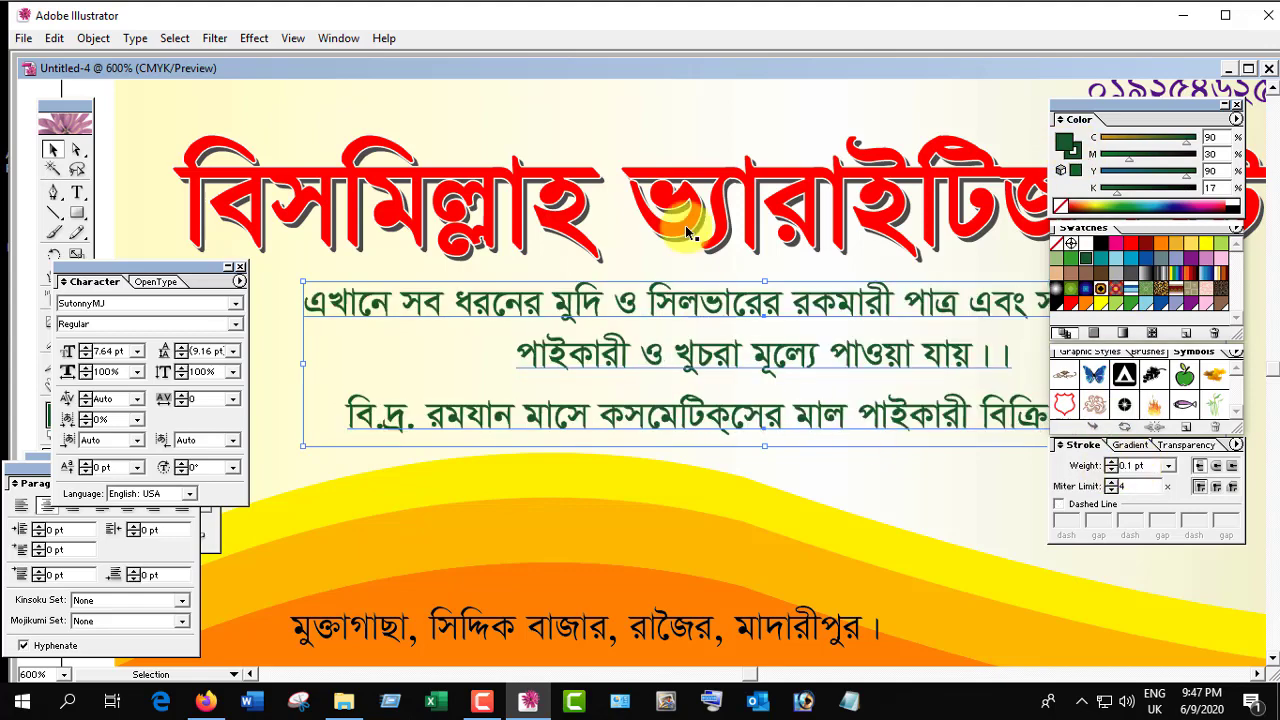
{"action": "left_click", "coordinate": [724, 509]}
{"action": "key", "text": "z"}
{"action": "left_click", "coordinate": [690, 495], "text": "alt"}
Zoom to the address line and fill its lettering white
{"action": "left_click", "coordinate": [605, 460], "text": "alt"}
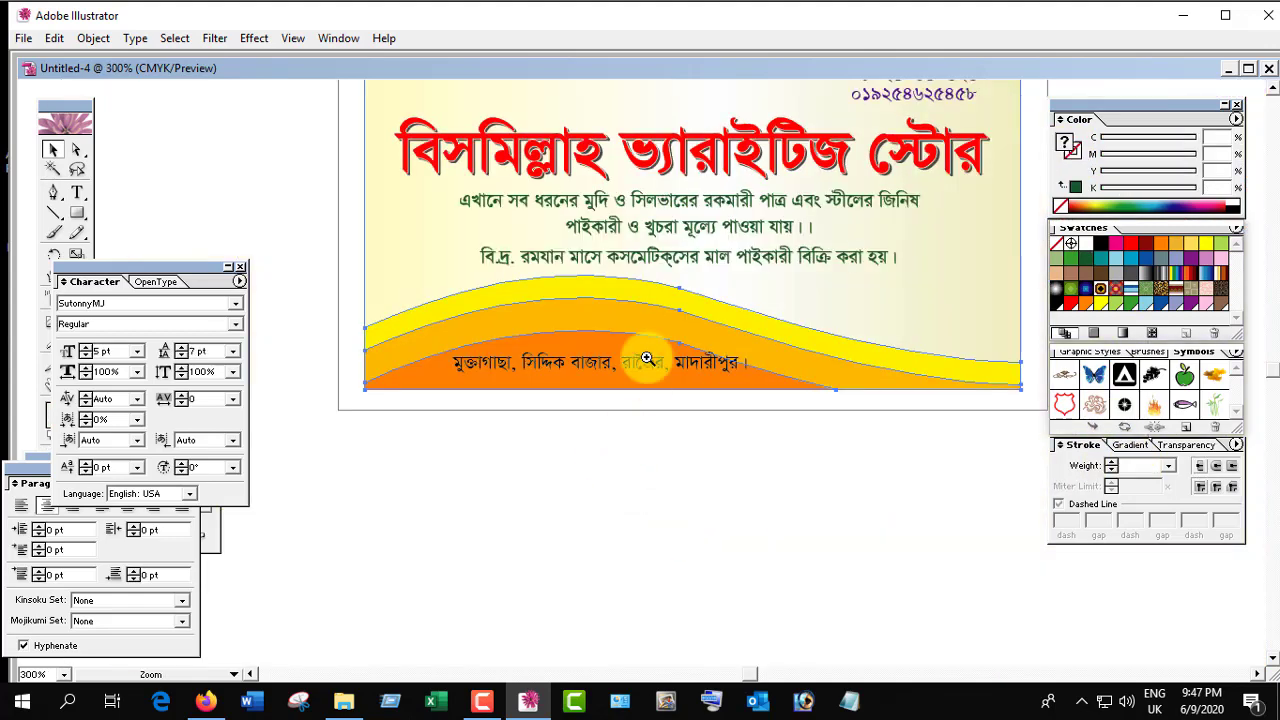
{"action": "left_click", "coordinate": [645, 370]}
{"action": "left_click", "coordinate": [630, 388]}
{"action": "left_click", "coordinate": [524, 377]}
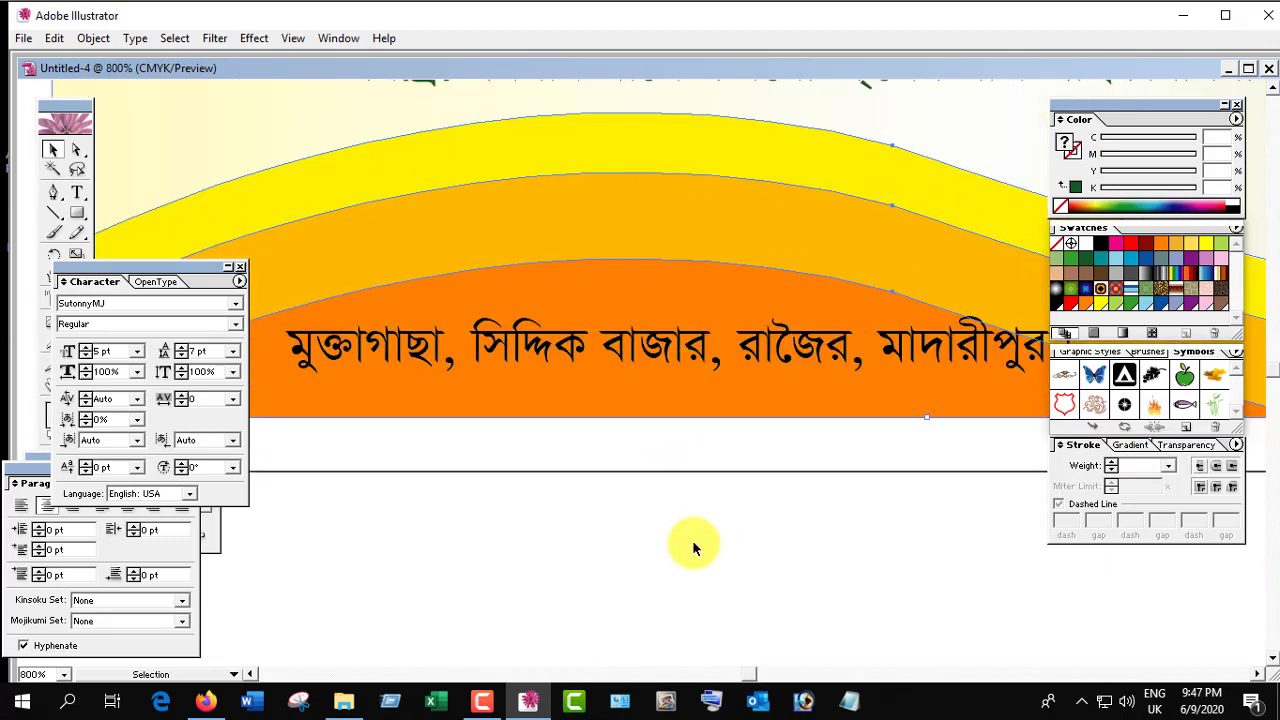
{"action": "left_click", "coordinate": [663, 343]}
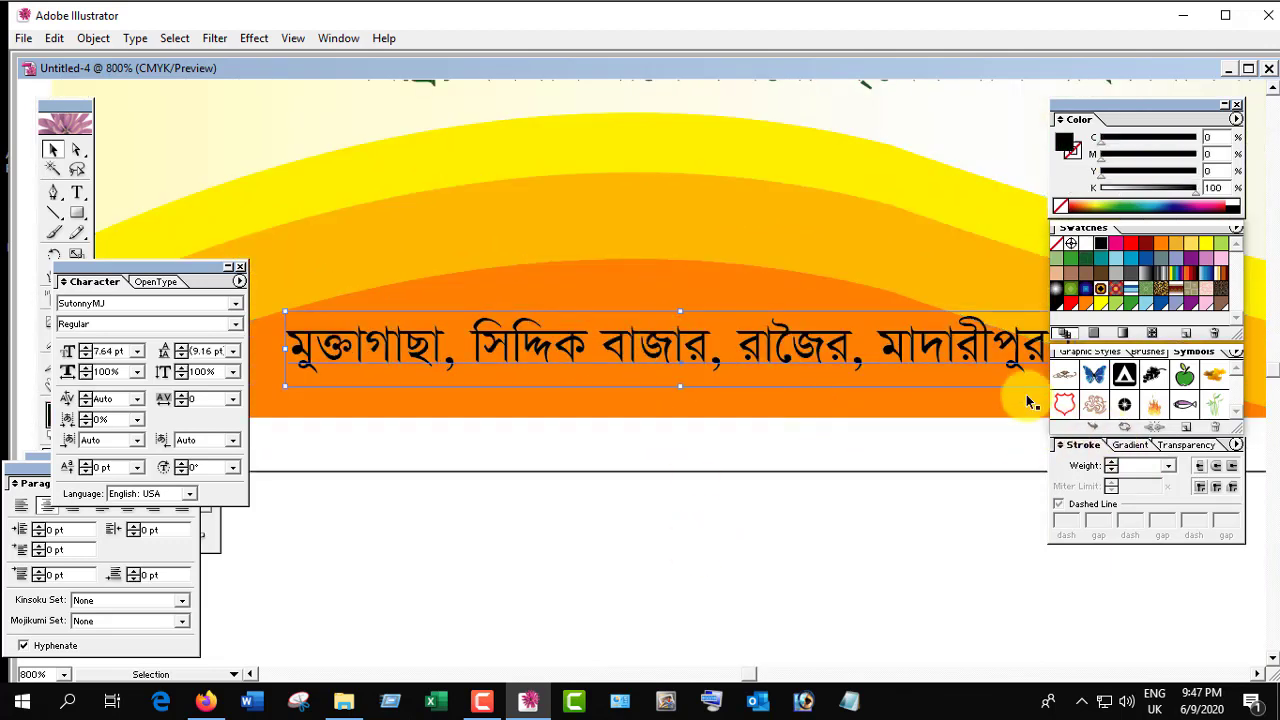
{"action": "left_click", "coordinate": [1087, 247]}
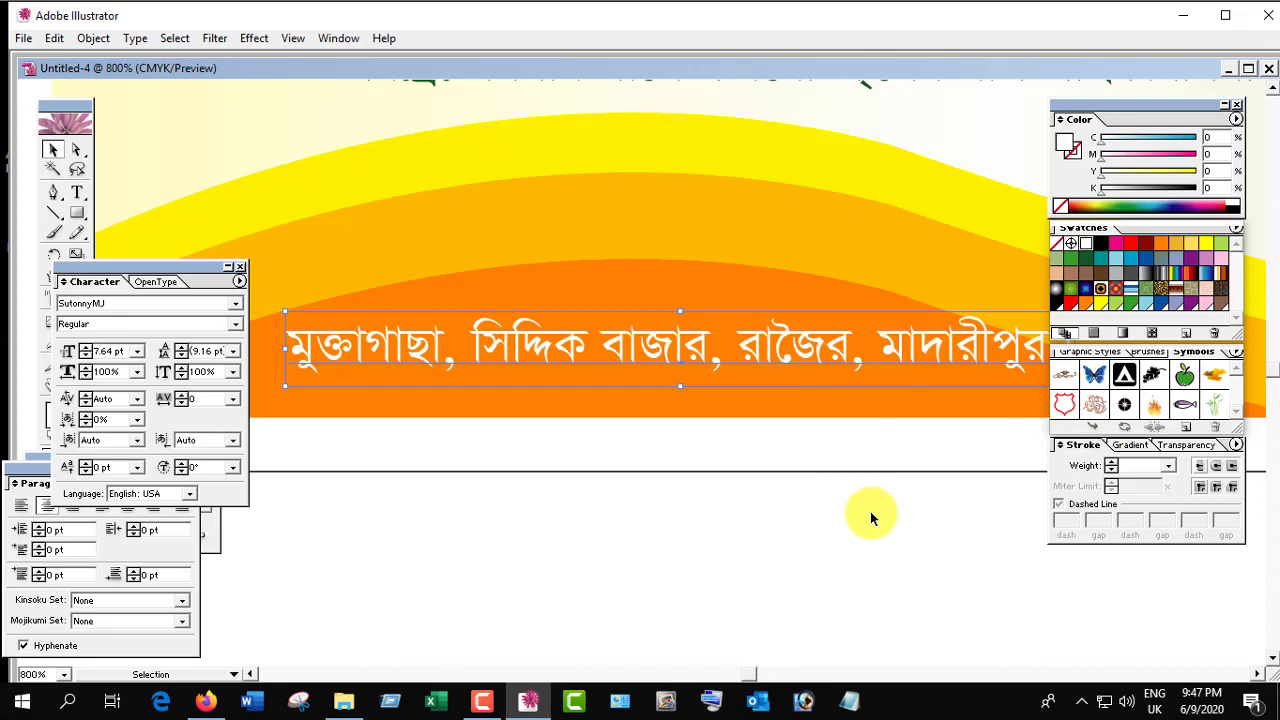
Give the address lettering a white outline thinned to 0.1 pt
{"action": "key", "text": "z"}
{"action": "left_click", "coordinate": [649, 360]}
{"action": "left_click", "coordinate": [590, 376]}
{"action": "left_click", "coordinate": [591, 360]}
{"action": "left_click", "coordinate": [595, 362]}
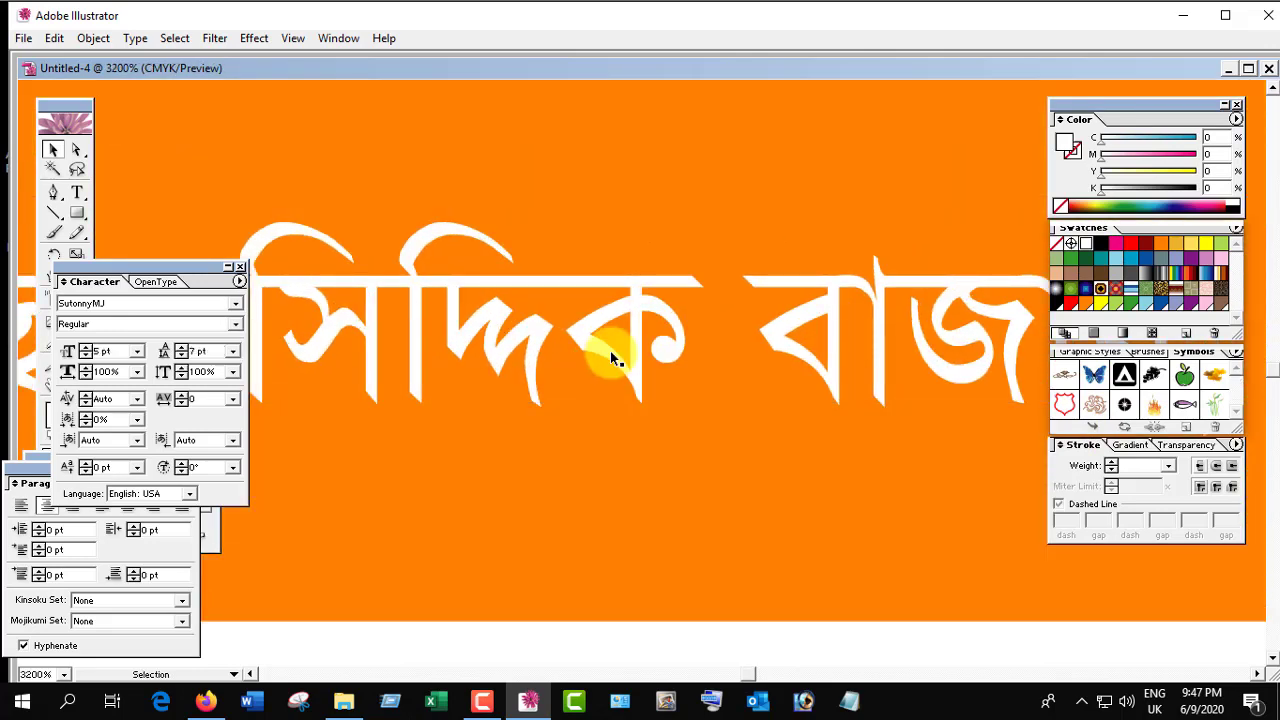
{"action": "left_click", "coordinate": [612, 358]}
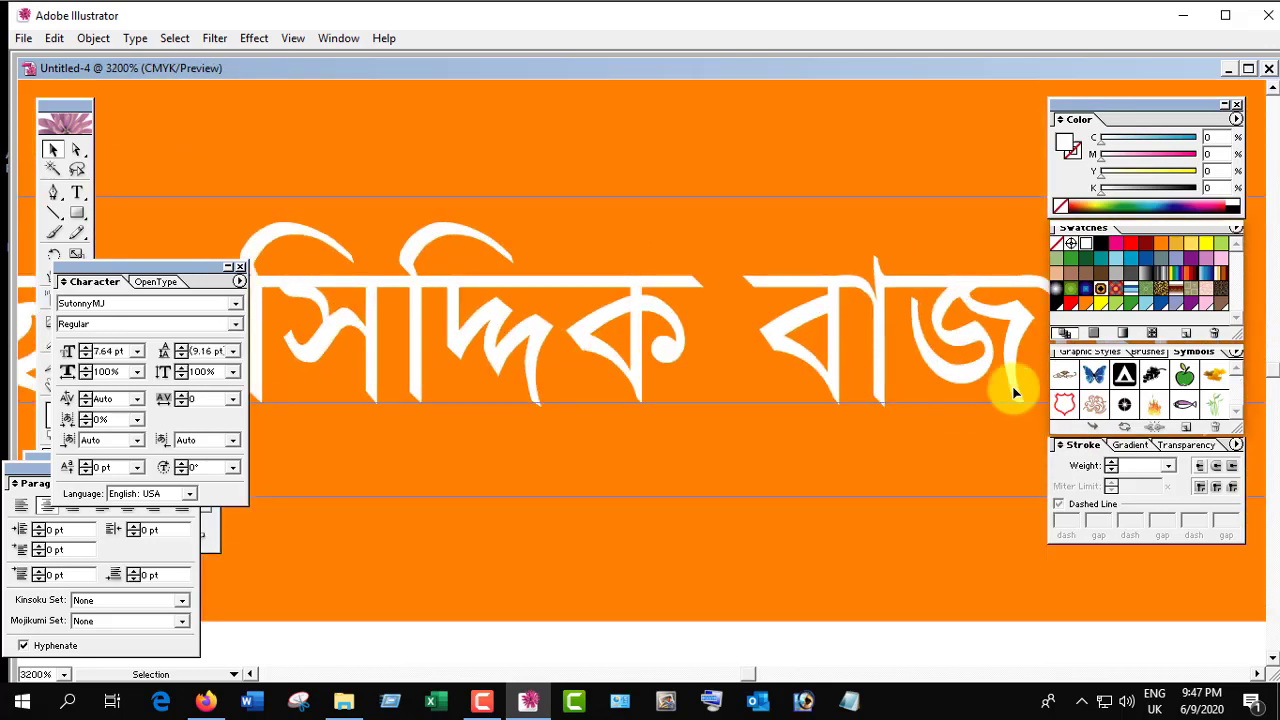
{"action": "left_click", "coordinate": [1070, 150]}
{"action": "left_click", "coordinate": [1137, 465]}
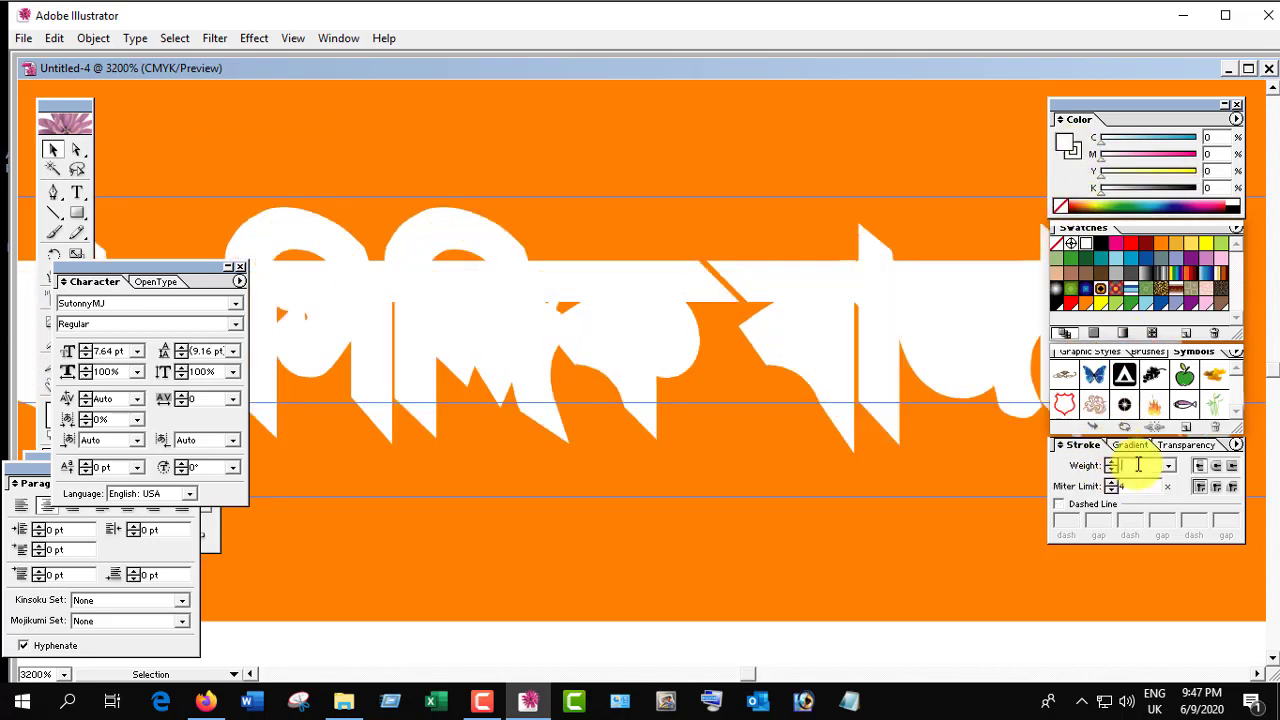
{"action": "type", "text": "0.1"}
{"action": "key", "text": "Return"}
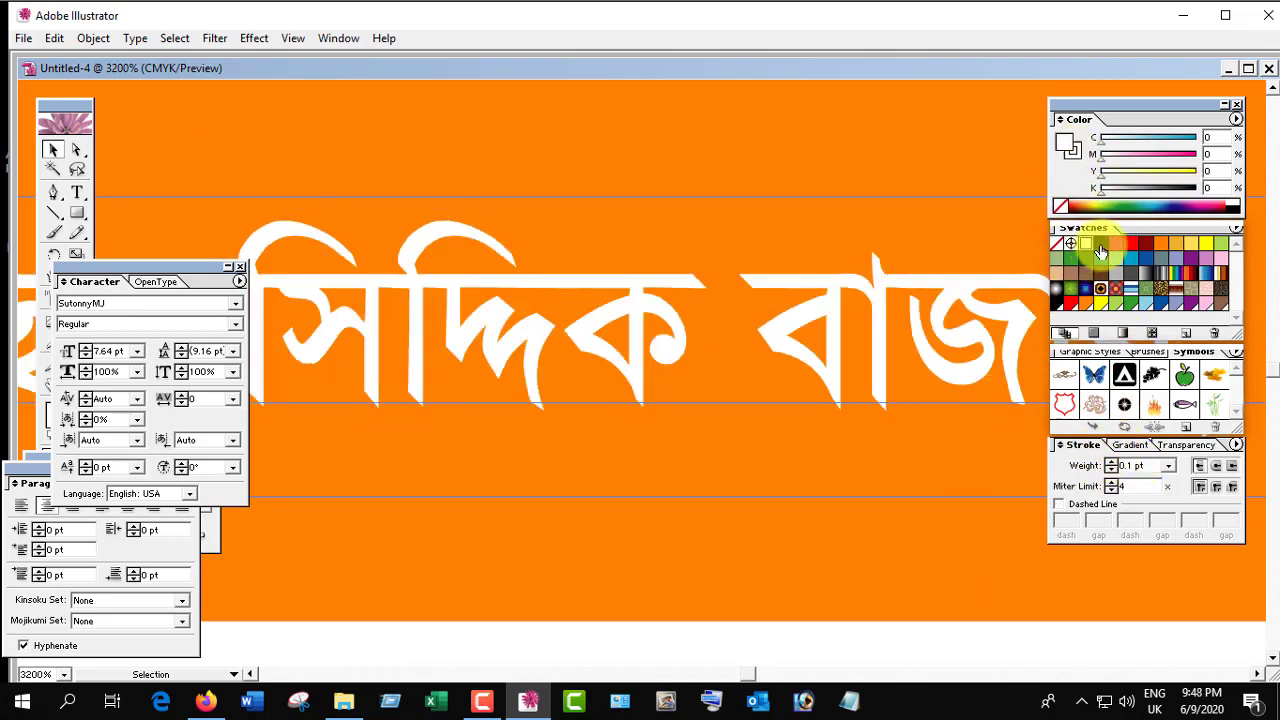
Try a black fill and a 1 pt rounded outline on the address, undoing both
{"action": "left_click", "coordinate": [1100, 243]}
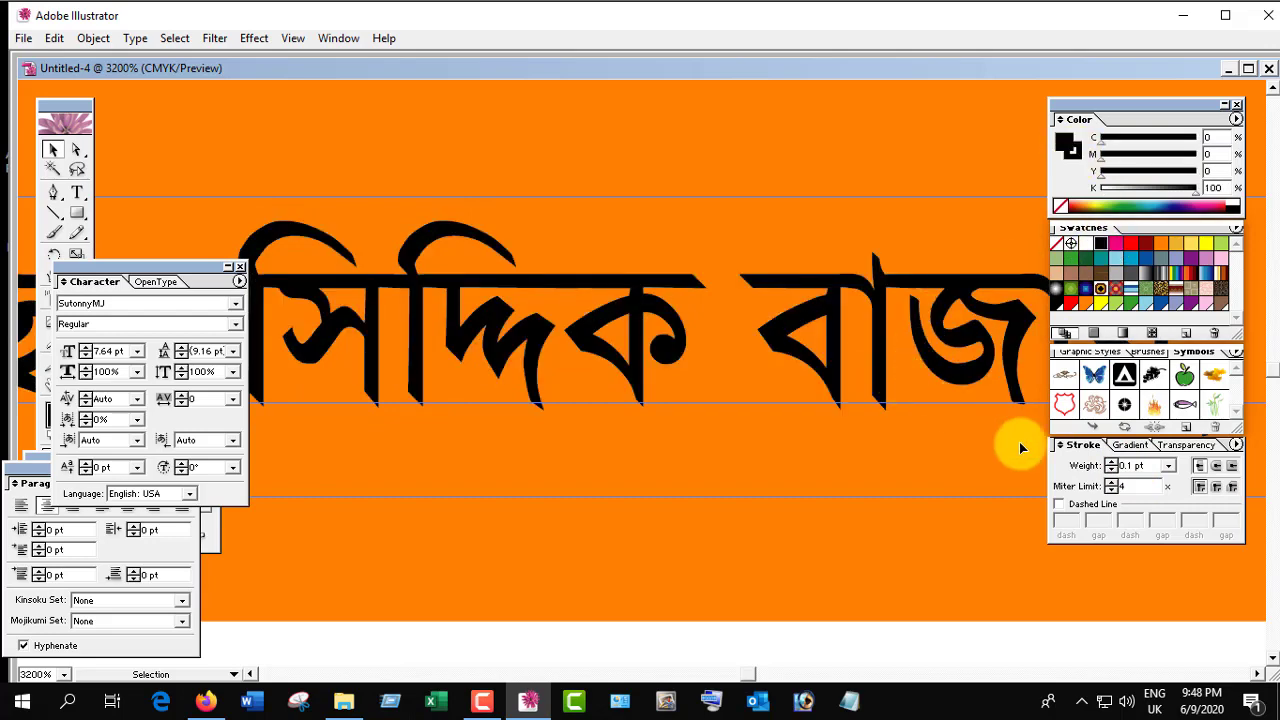
{"action": "left_click", "coordinate": [1000, 555]}
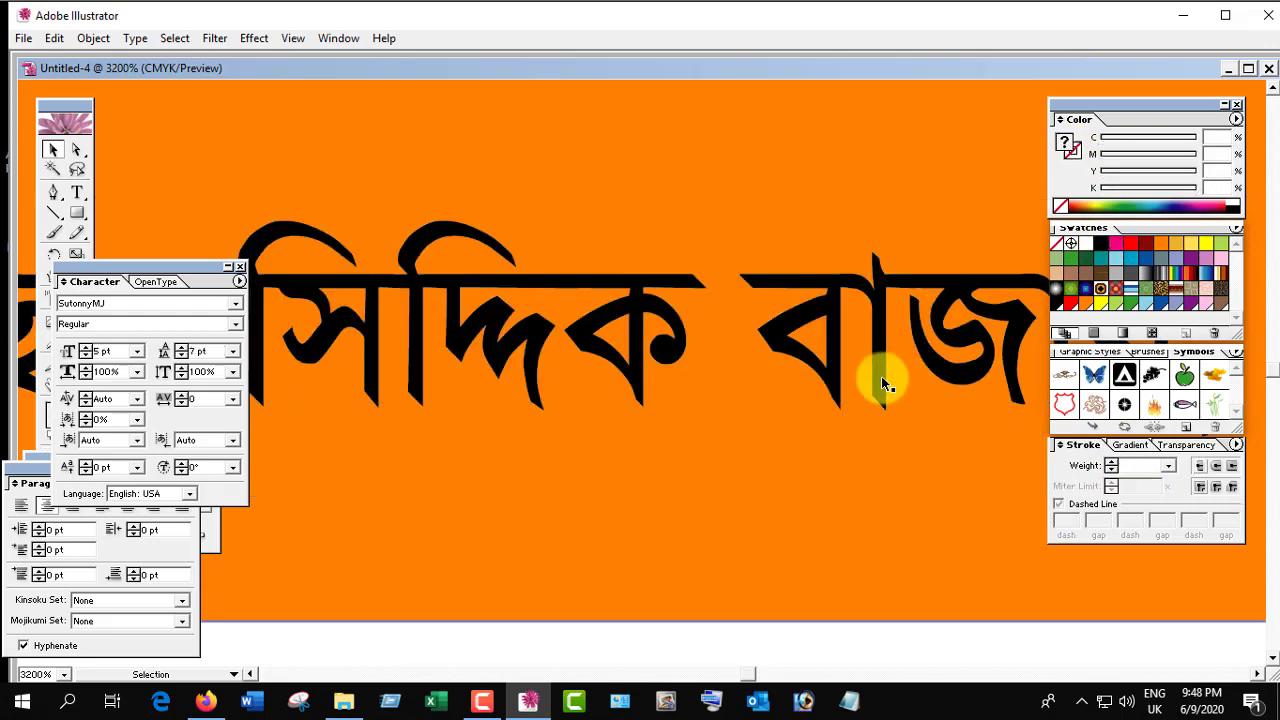
{"action": "key", "text": "ctrl+z"}
{"action": "key", "text": "ctrl+plus"}
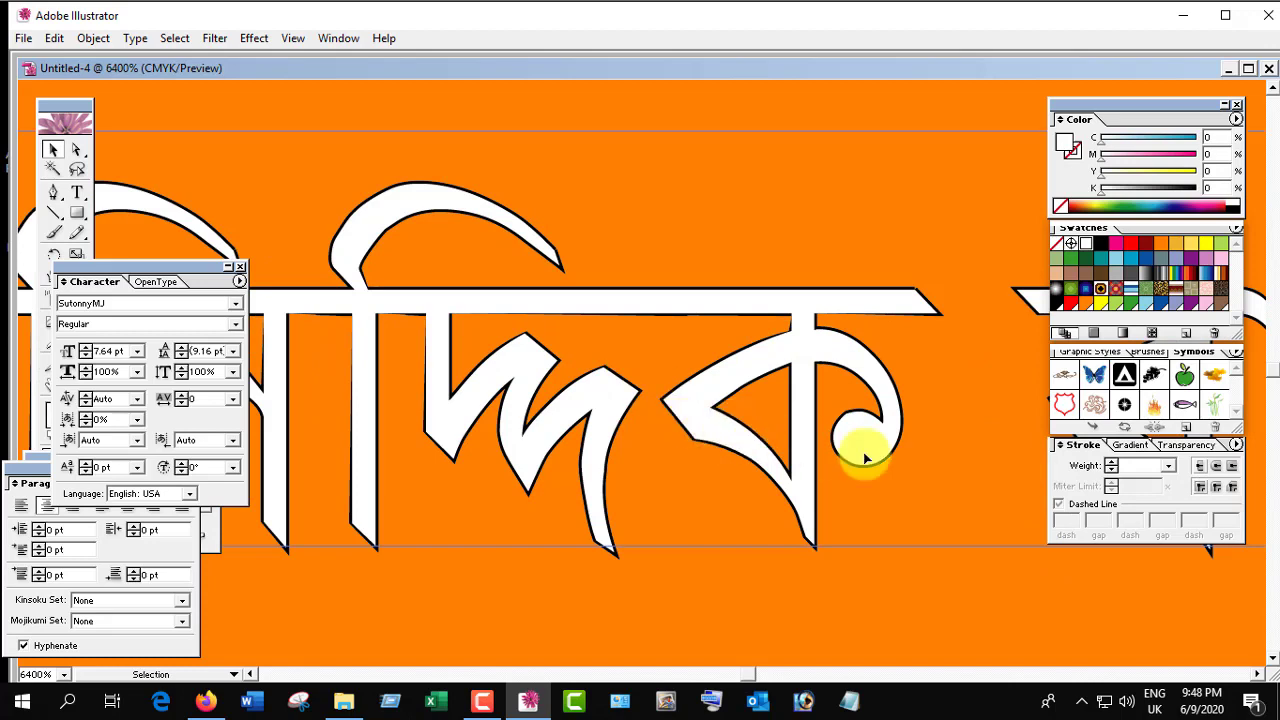
{"action": "left_click", "coordinate": [1216, 488]}
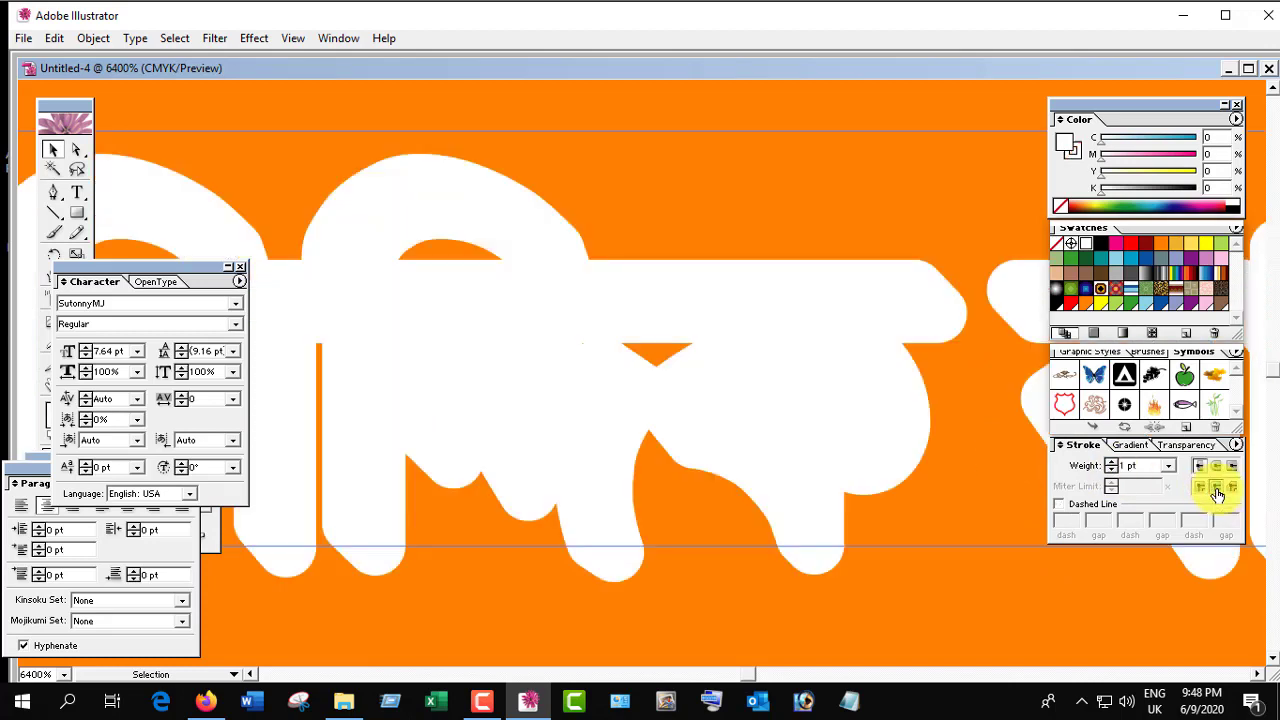
{"action": "key", "text": "ctrl+z"}
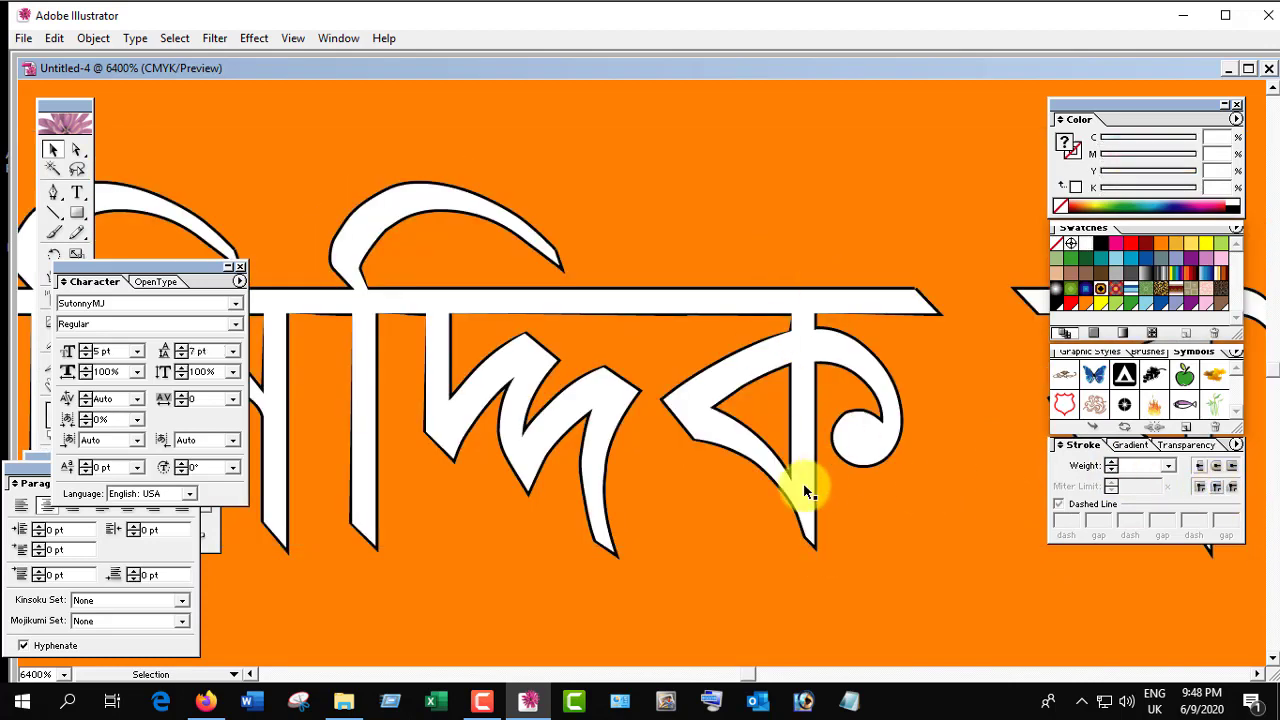
{"action": "left_click", "coordinate": [803, 483]}
Zoom in on the word বাজার and select the address text
{"action": "left_click", "coordinate": [808, 443], "text": "ctrl+alt"}
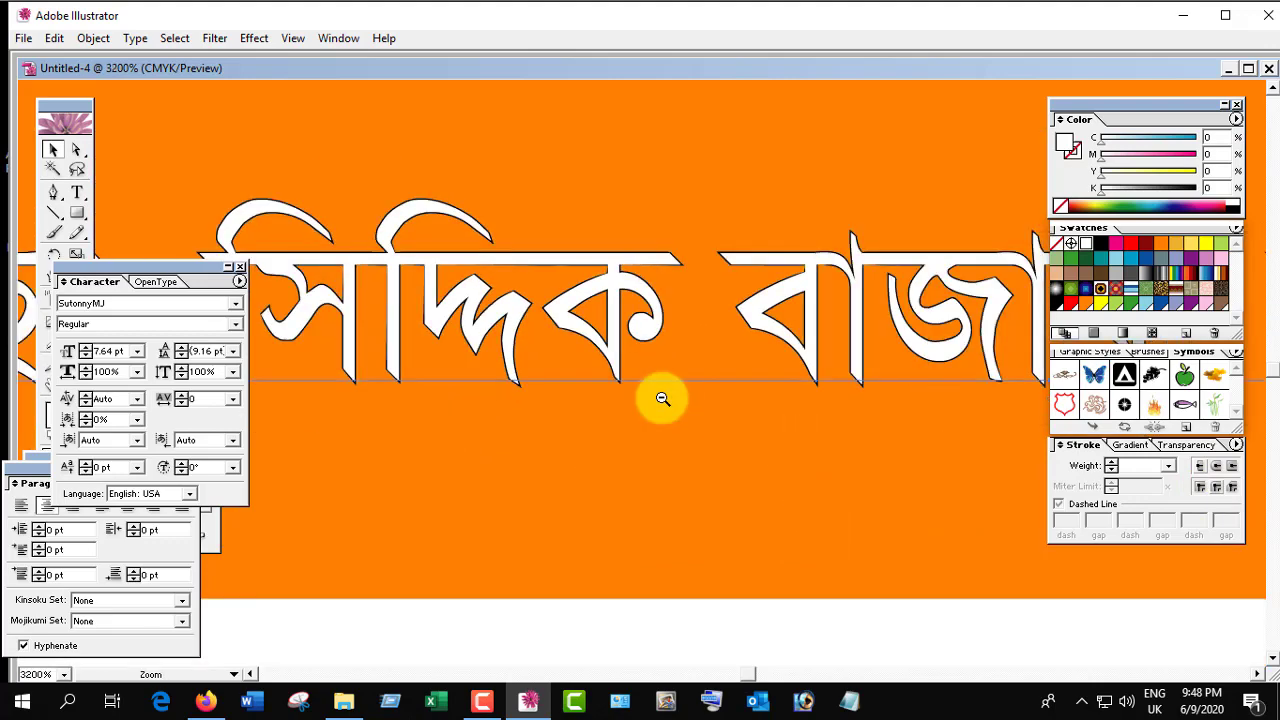
{"action": "left_click", "coordinate": [560, 340], "text": "ctrl+alt"}
{"action": "left_click", "coordinate": [571, 337], "text": "ctrl+alt"}
{"action": "left_click", "coordinate": [680, 357], "text": "ctrl+alt"}
{"action": "left_click", "coordinate": [715, 368], "text": "ctrl+alt"}
{"action": "left_click", "coordinate": [749, 380], "text": "ctrl+alt"}
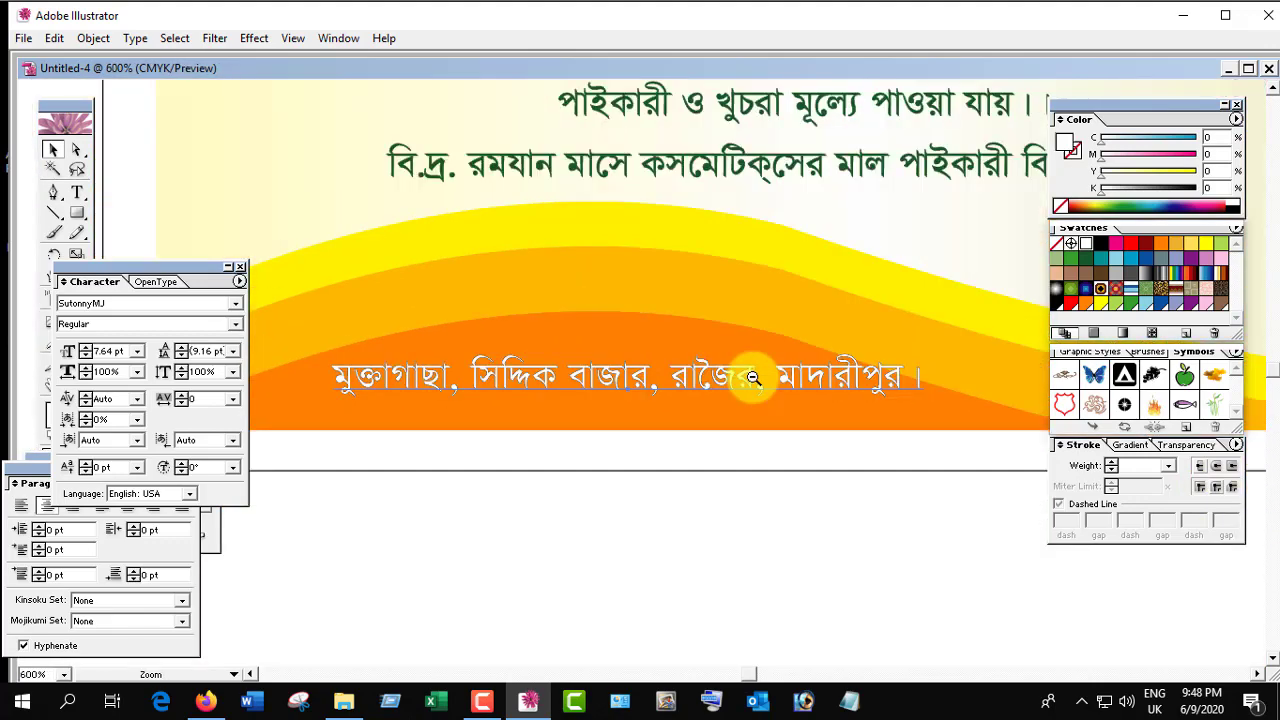
{"action": "left_click", "coordinate": [753, 377], "text": "ctrl+alt"}
{"action": "left_click", "coordinate": [575, 393], "text": "ctrl"}
{"action": "left_click", "coordinate": [632, 355], "text": "ctrl"}
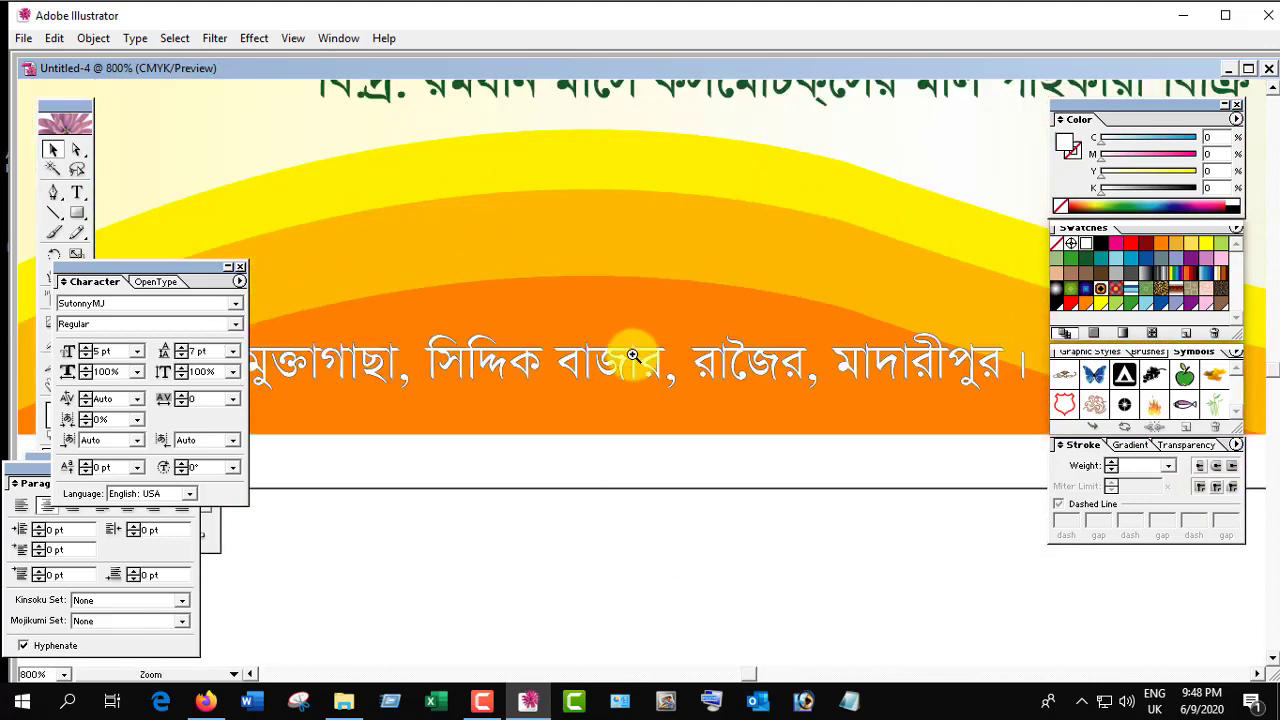
{"action": "left_click", "coordinate": [632, 355], "text": "ctrl"}
{"action": "left_click", "coordinate": [643, 363], "text": "ctrl"}
{"action": "left_click", "coordinate": [646, 366], "text": "ctrl"}
{"action": "left_click", "coordinate": [580, 371], "text": "ctrl"}
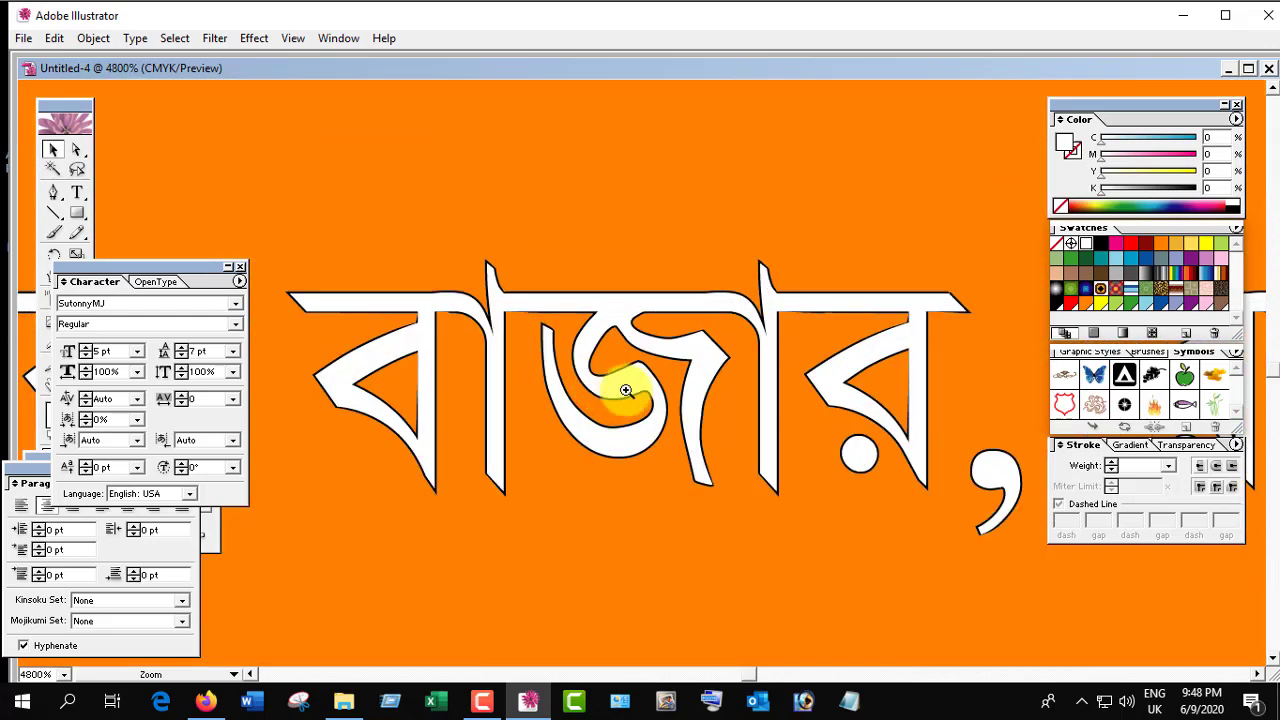
{"action": "left_click", "coordinate": [625, 390], "text": "ctrl"}
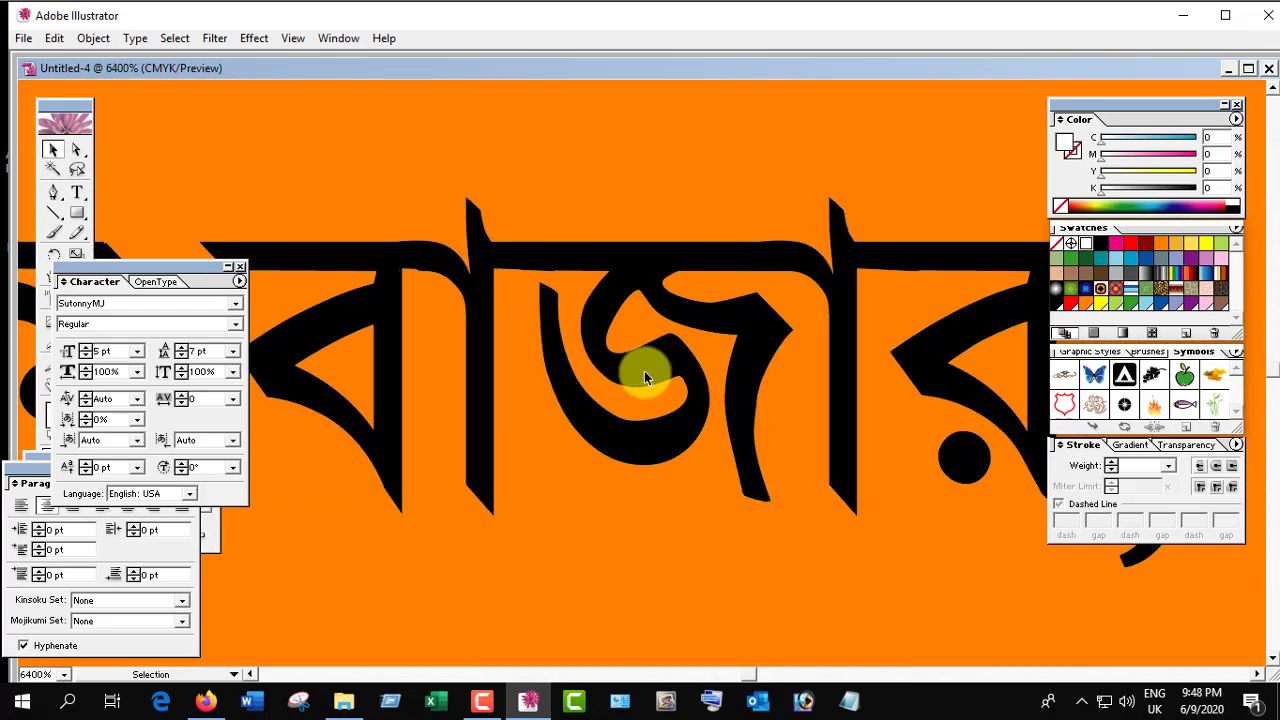
{"action": "left_click", "coordinate": [644, 371]}
Colour the address text 70% grey, trying and undoing a fill/stroke swap
{"action": "left_click", "coordinate": [1133, 281]}
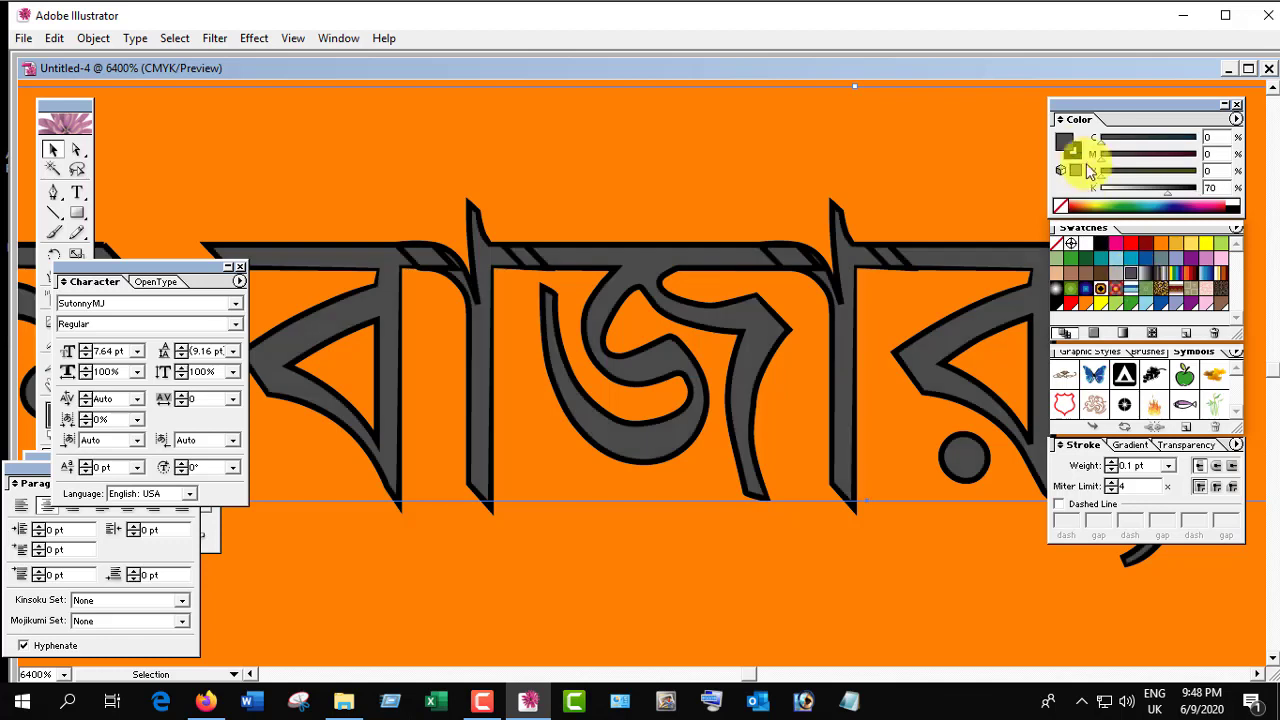
{"action": "left_click", "coordinate": [1066, 148]}
{"action": "left_click", "coordinate": [1108, 268]}
{"action": "left_click", "coordinate": [1143, 465]}
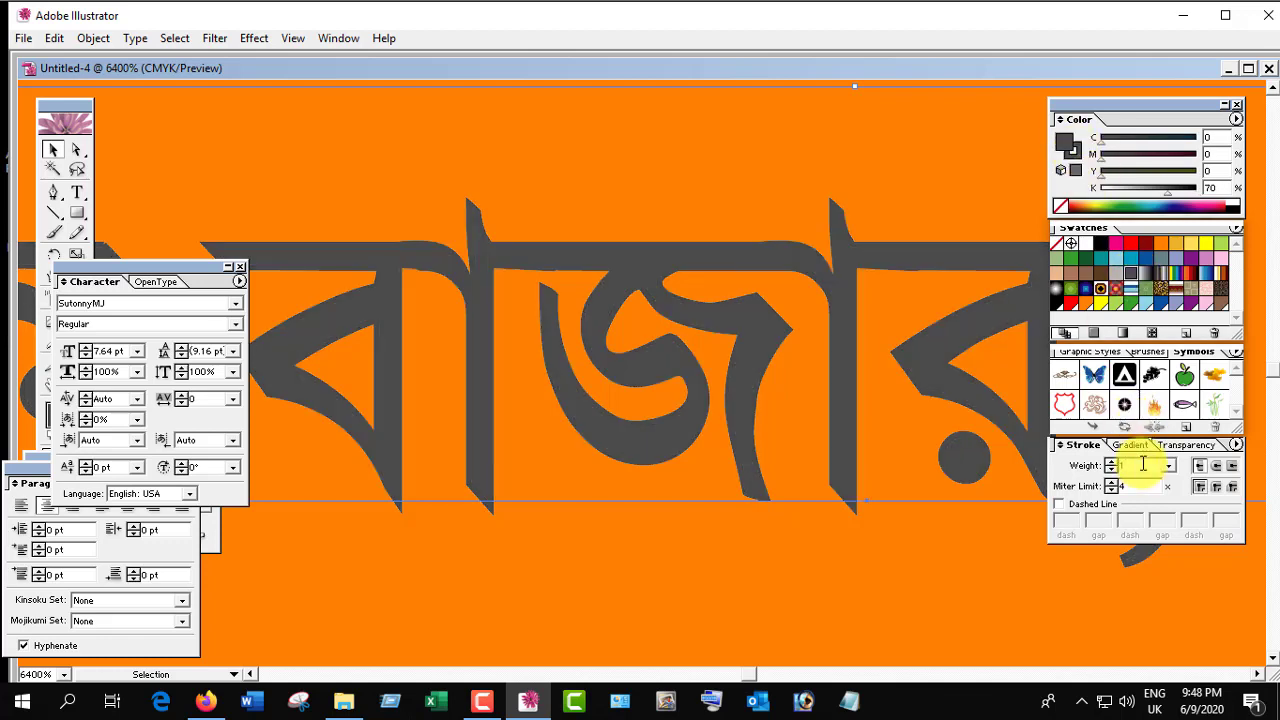
{"action": "key", "text": "Return"}
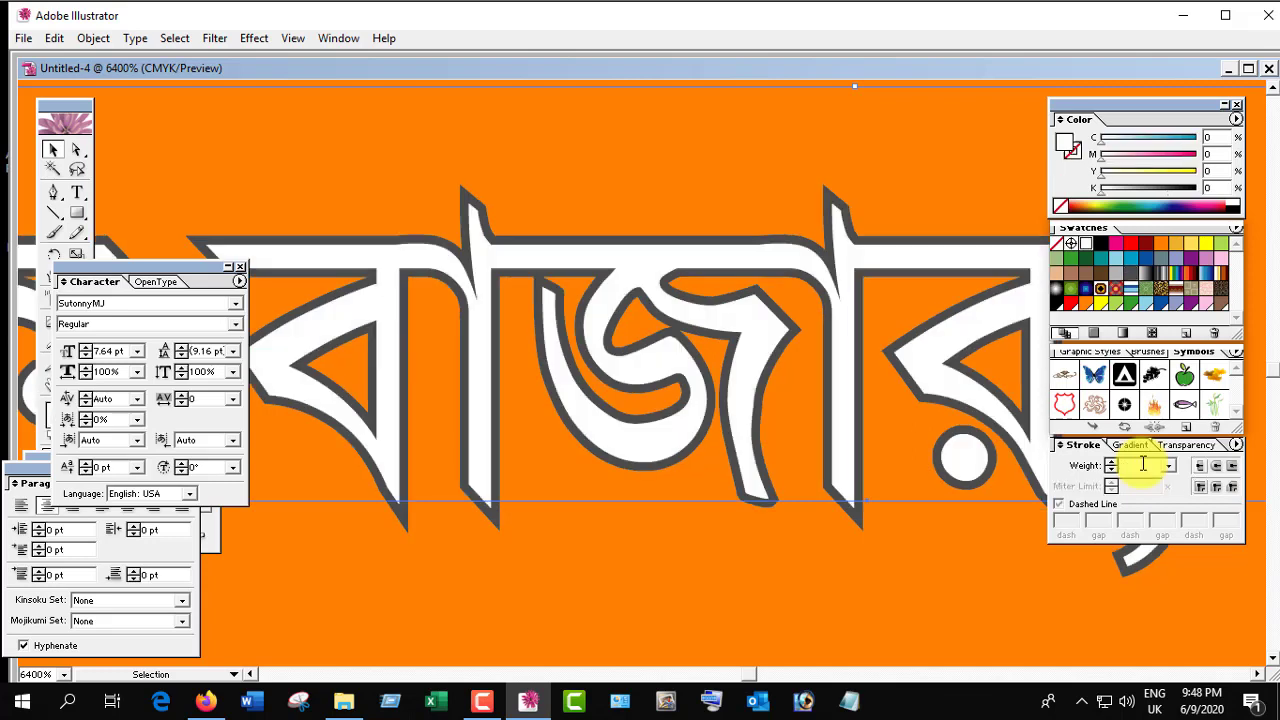
{"action": "key", "text": "ctrl+z"}
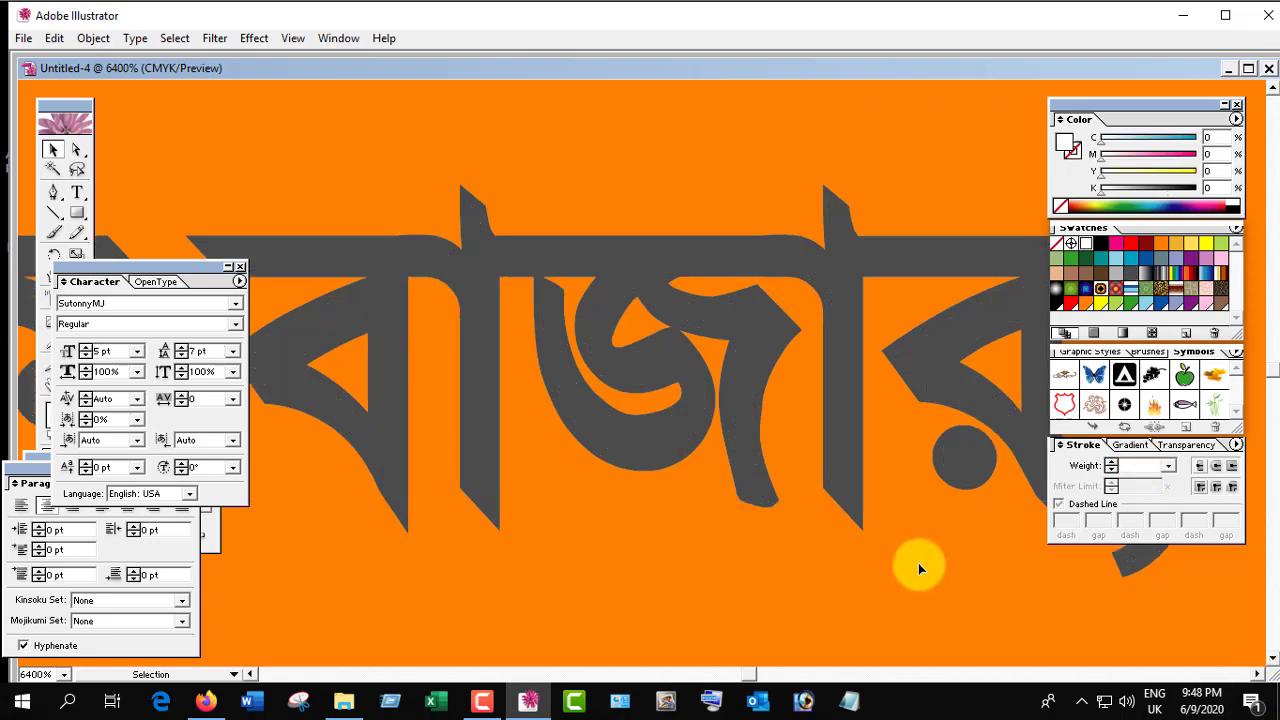
Round the outline joins and caps, leaving white letters with a grey border
{"action": "left_click", "coordinate": [1216, 486]}
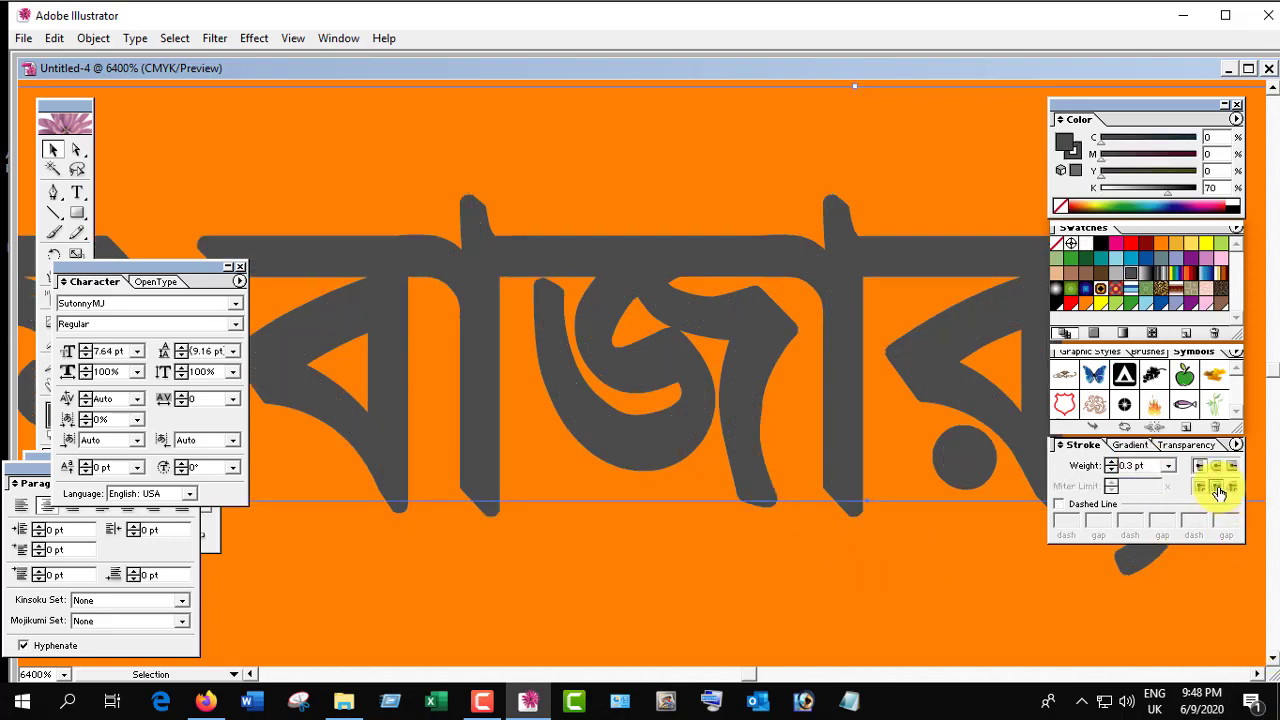
{"action": "left_click", "coordinate": [1216, 465]}
{"action": "key", "text": "ctrl+shift+z"}
{"action": "left_click", "coordinate": [703, 428], "text": "alt"}
{"action": "left_click", "coordinate": [509, 363], "text": "alt"}
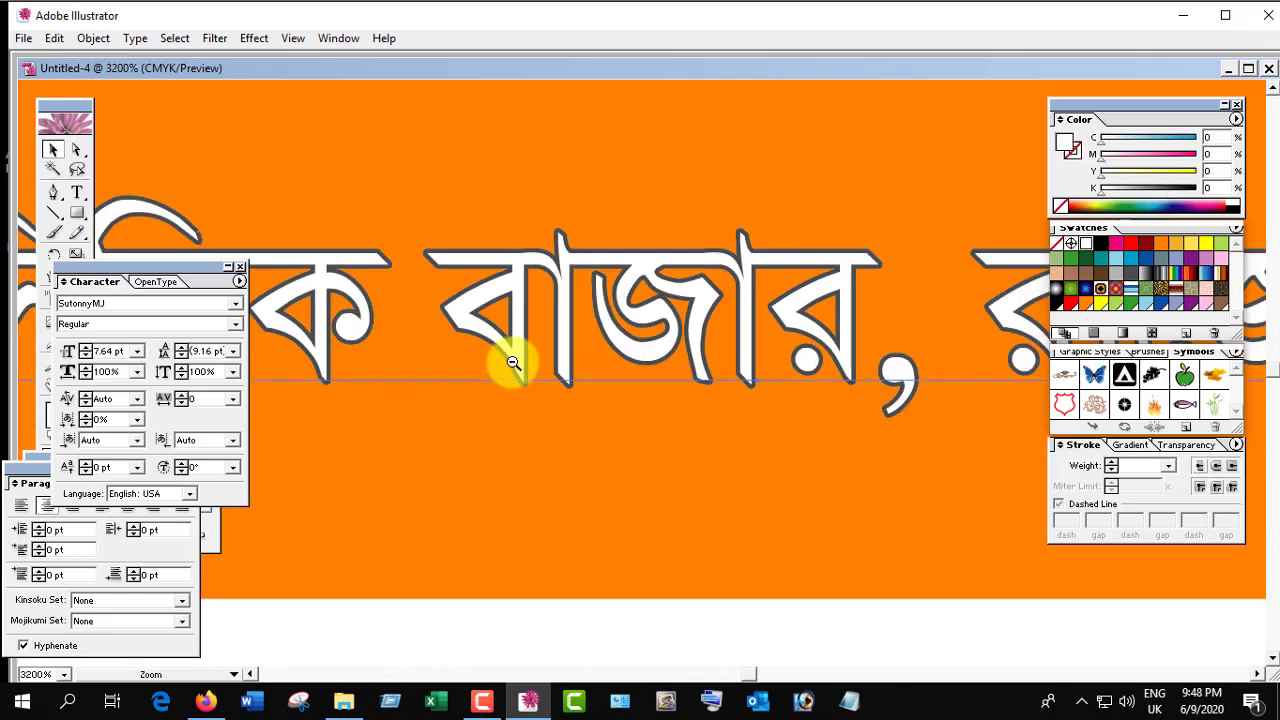
{"action": "left_click", "coordinate": [509, 363], "text": "alt"}
{"action": "left_click", "coordinate": [671, 380], "text": "alt"}
{"action": "left_click", "coordinate": [686, 383], "text": "alt"}
{"action": "left_click", "coordinate": [707, 370], "text": "alt"}
{"action": "left_click", "coordinate": [700, 370], "text": "alt"}
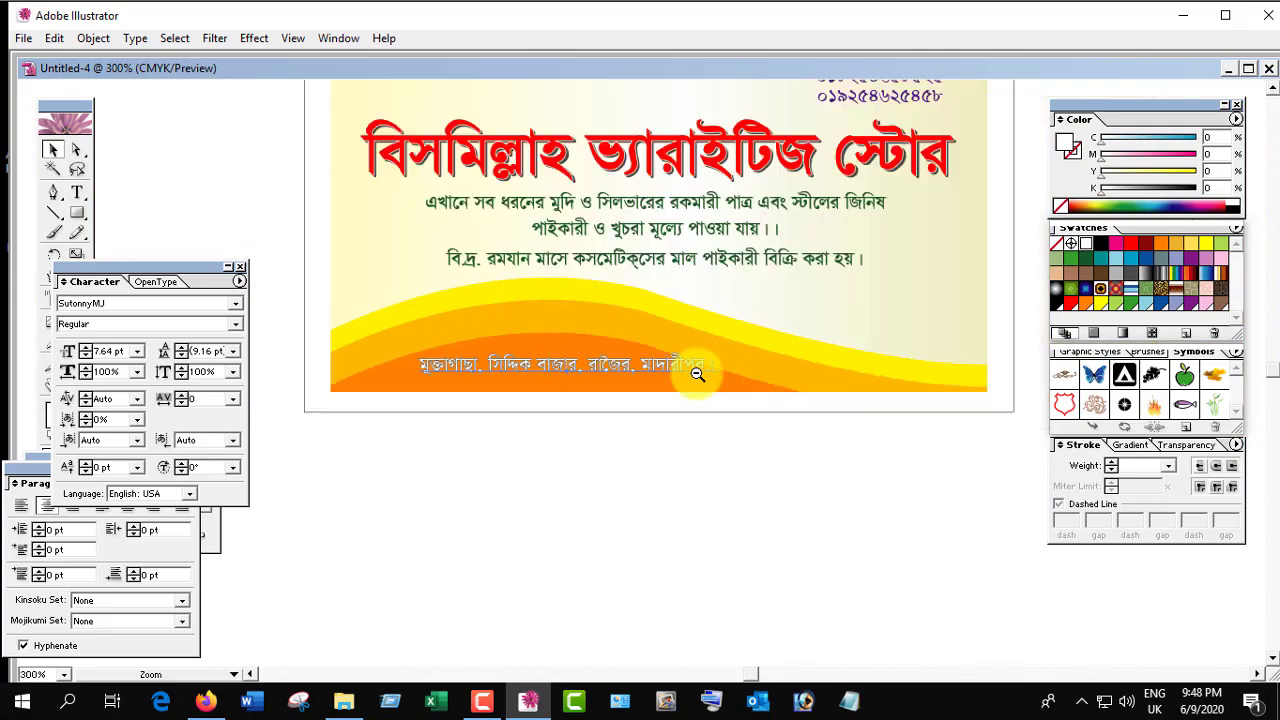
{"action": "left_click", "coordinate": [674, 363], "text": "alt"}
{"action": "left_click", "coordinate": [674, 363]}
{"action": "left_click", "coordinate": [569, 317]}
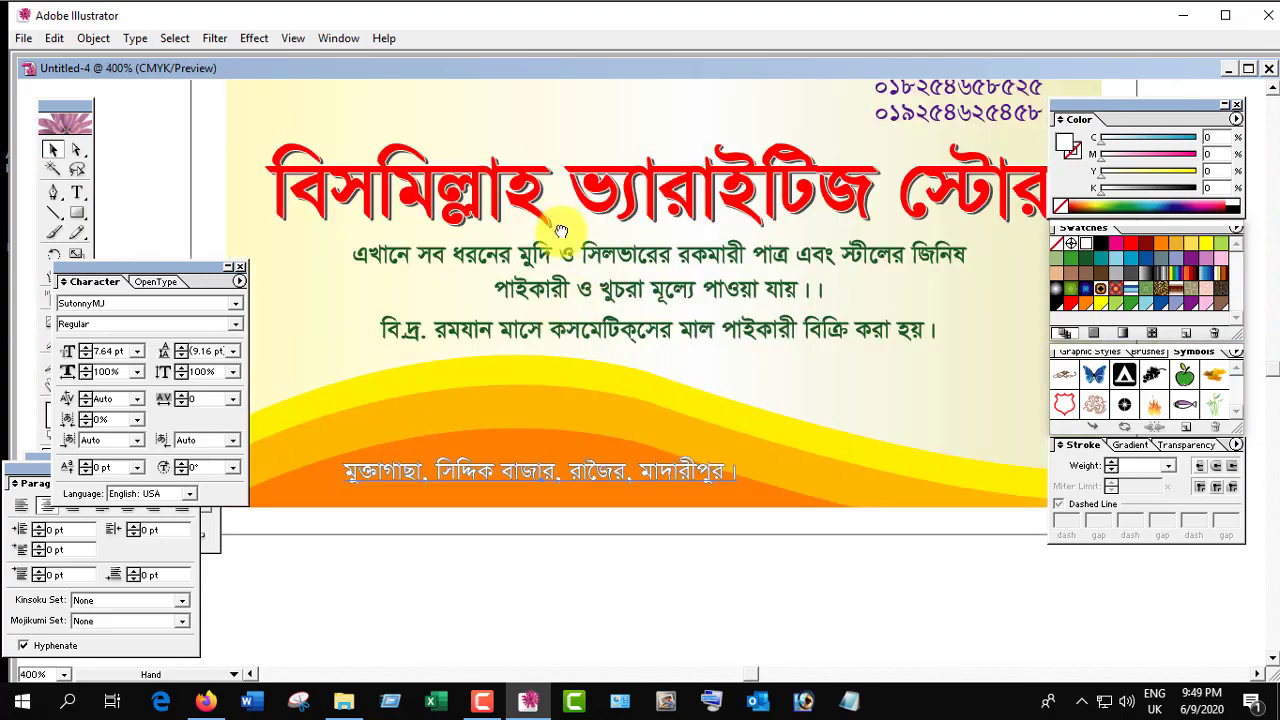
{"action": "left_click", "coordinate": [620, 300], "text": "alt"}
{"action": "left_click", "coordinate": [674, 386]}
{"action": "left_click", "coordinate": [636, 377], "text": "alt"}
{"action": "left_click_drag", "start_coordinate": [636, 377], "coordinate": [626, 385]}
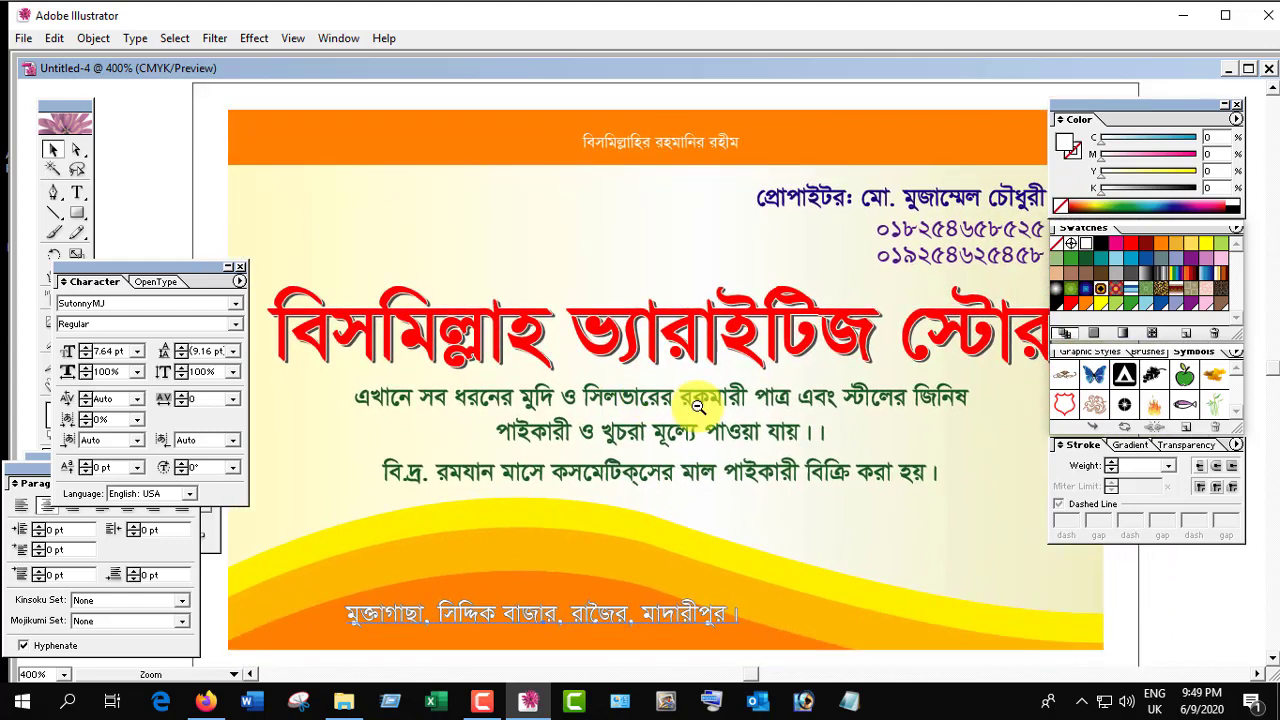
{"action": "left_click", "coordinate": [698, 405], "text": "alt"}
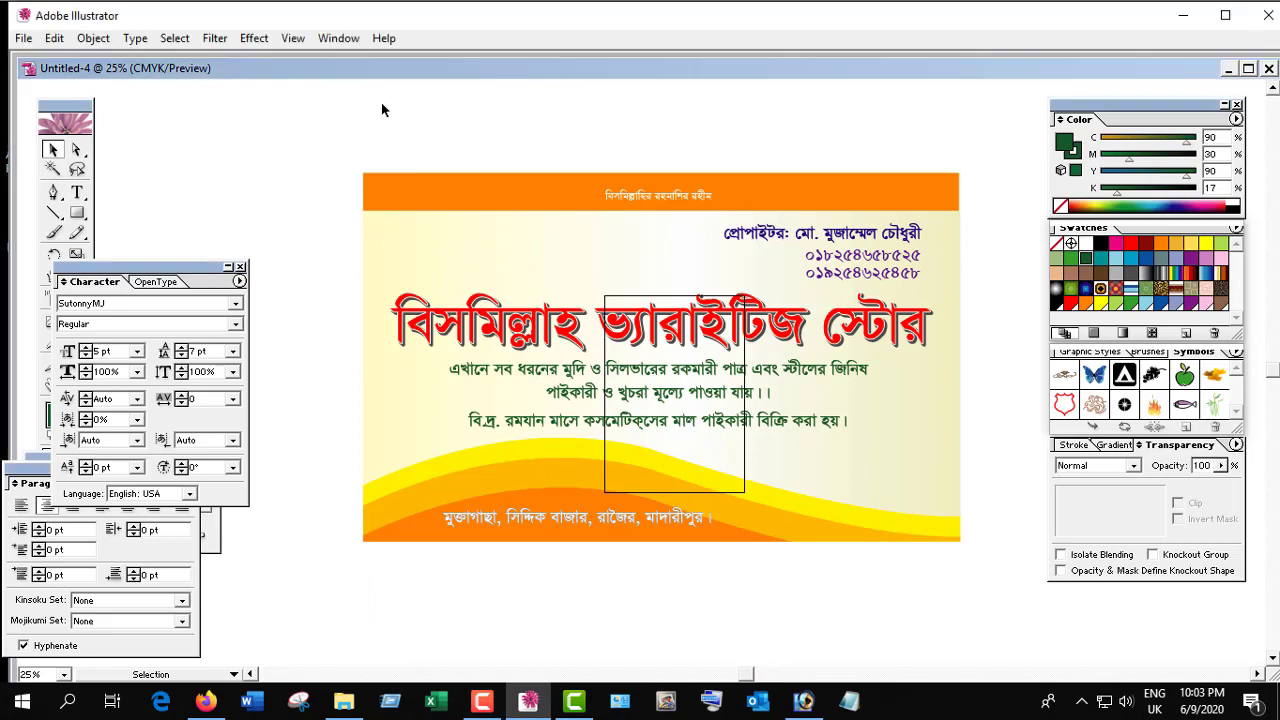
Open Ponno.png from the desktop as a new document, choosing it over বাজার.jpg
{"action": "left_click", "coordinate": [22, 40]}
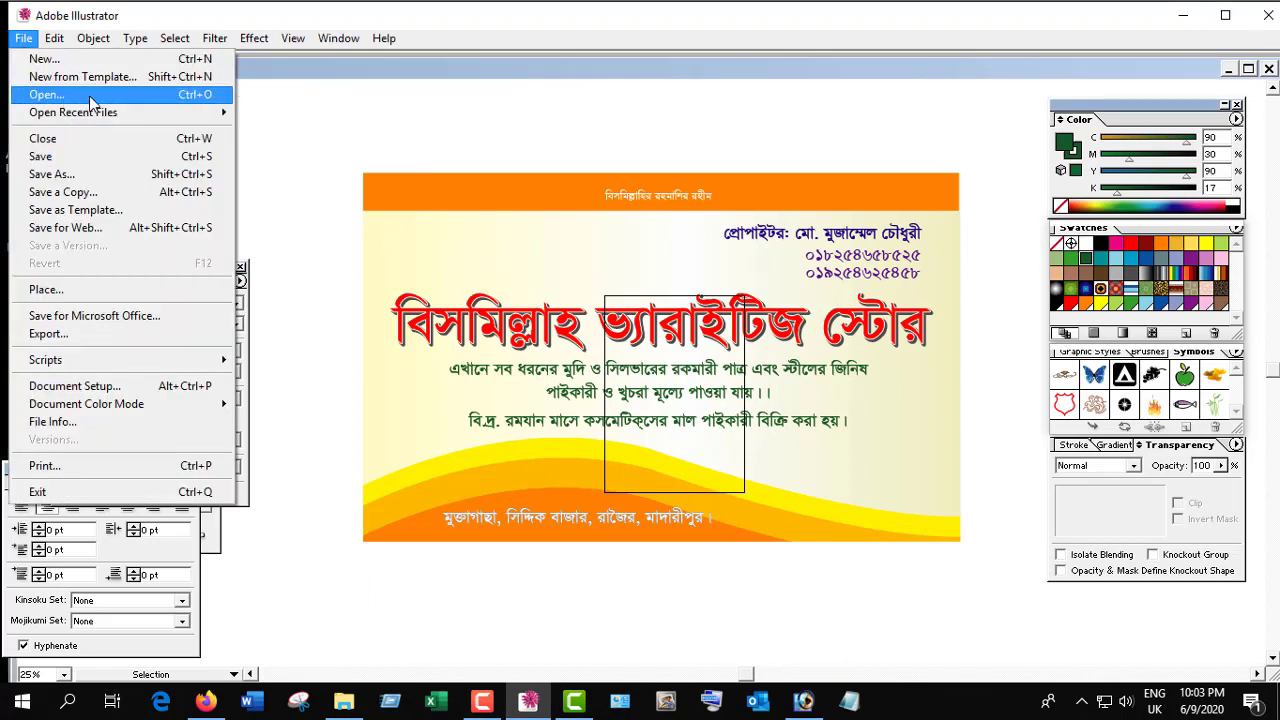
{"action": "left_click", "coordinate": [104, 96]}
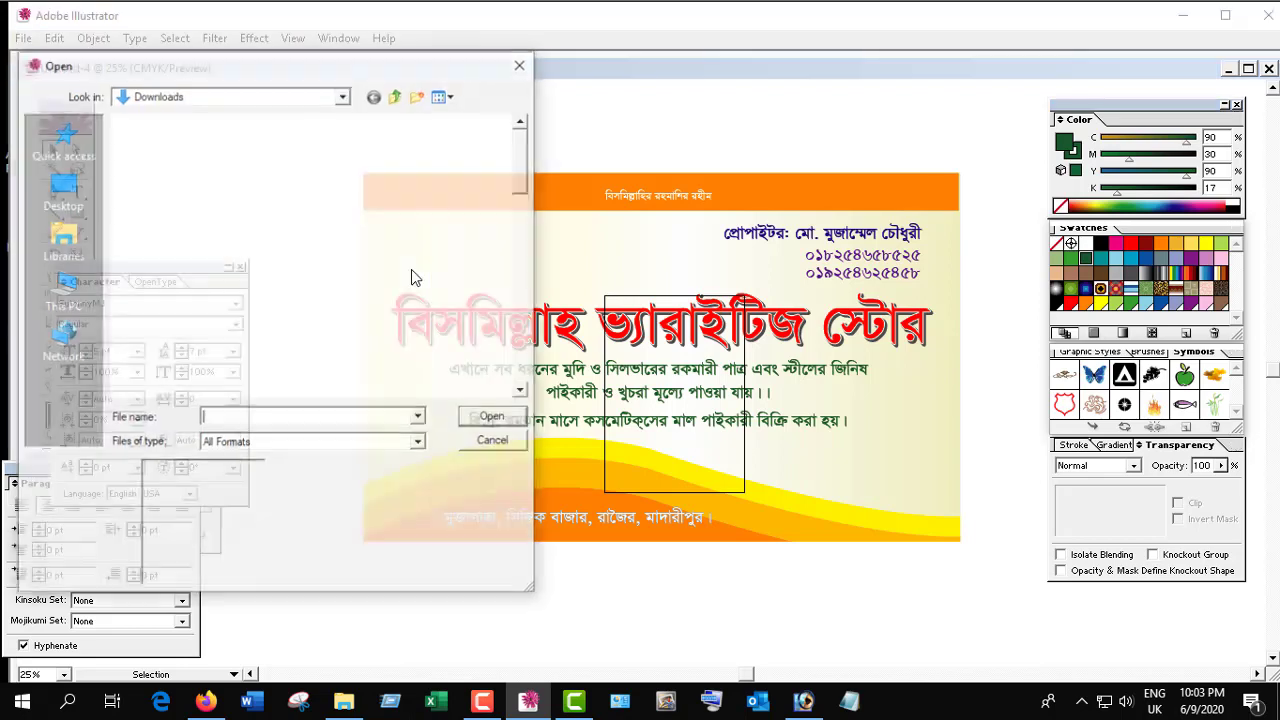
{"action": "left_click", "coordinate": [61, 190]}
{"action": "scroll", "coordinate": [357, 306], "scroll_direction": "down", "scroll_amount": 5}
{"action": "scroll", "coordinate": [329, 343], "scroll_direction": "down", "scroll_amount": 5}
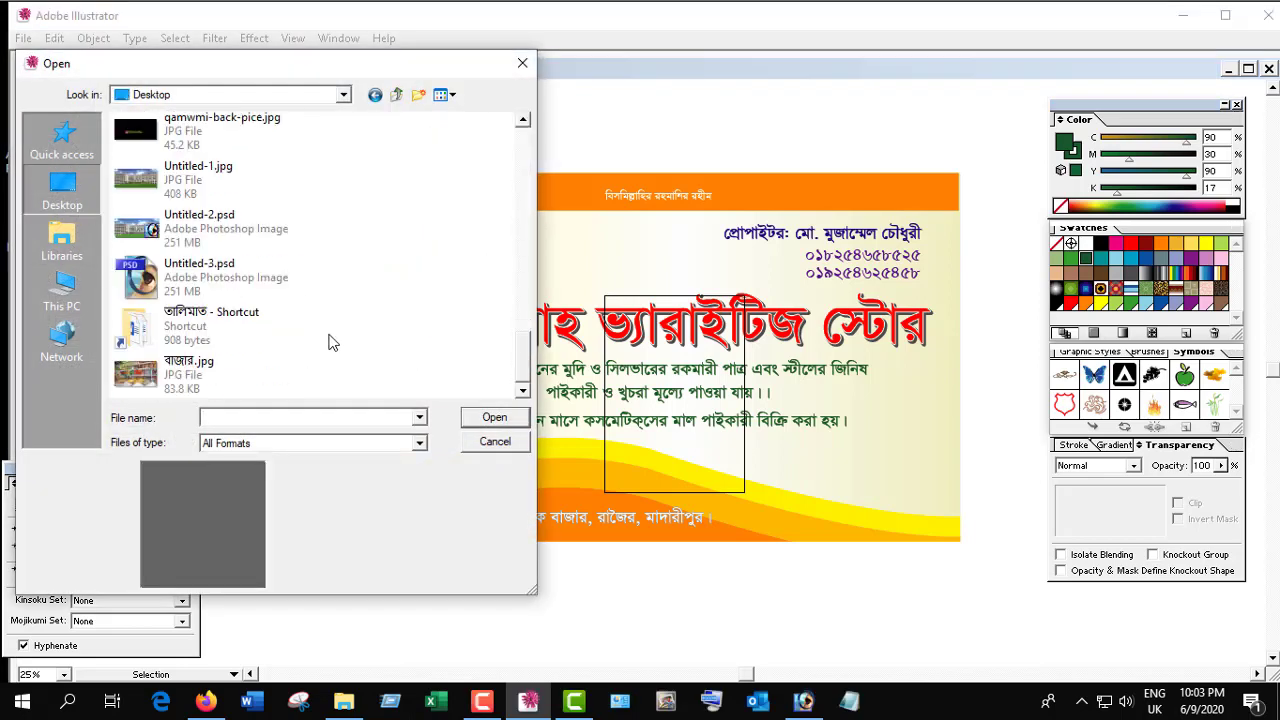
{"action": "left_click", "coordinate": [240, 372]}
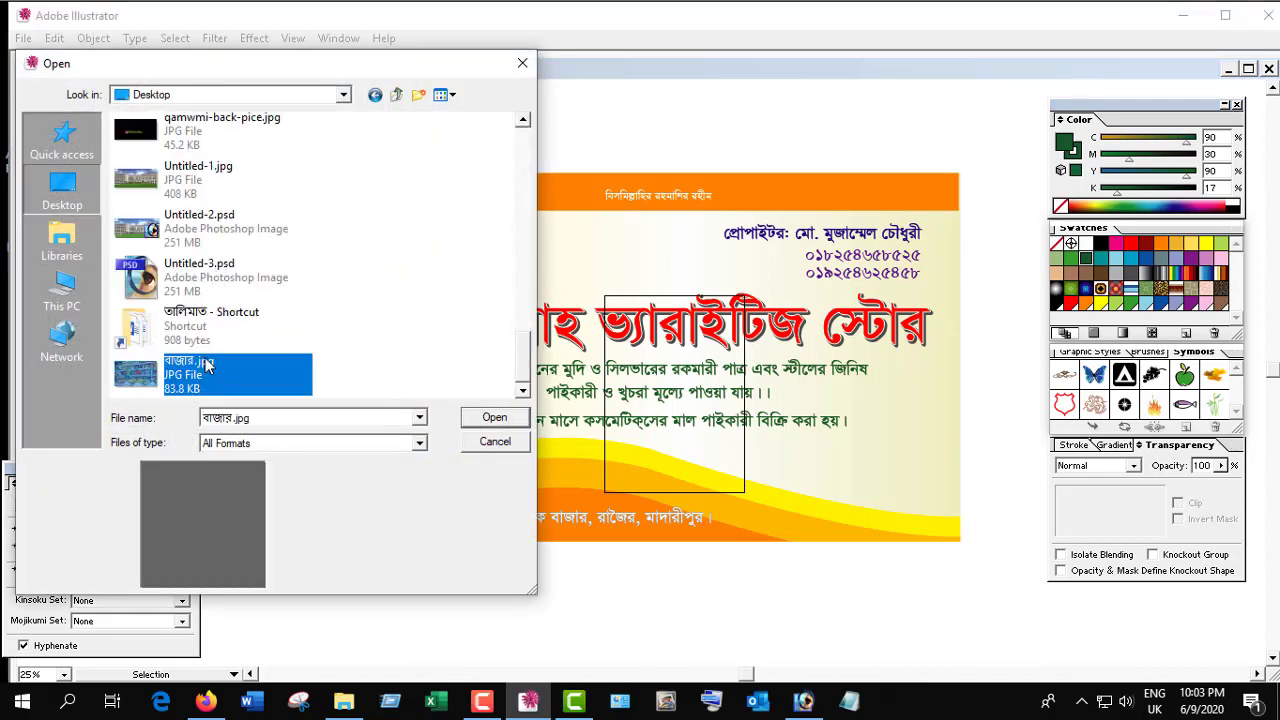
{"action": "scroll", "coordinate": [252, 320], "scroll_direction": "up", "scroll_amount": 2}
{"action": "scroll", "coordinate": [252, 317], "scroll_direction": "up", "scroll_amount": 2}
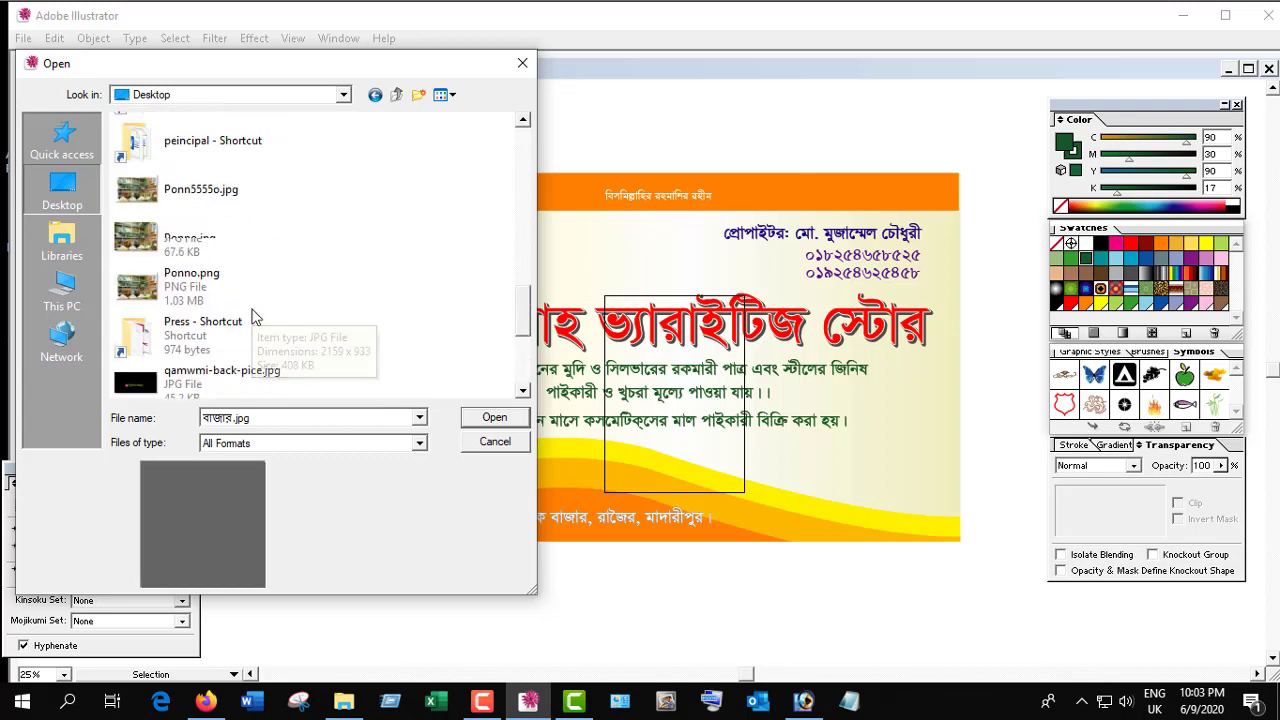
{"action": "left_click", "coordinate": [210, 285]}
{"action": "left_click", "coordinate": [494, 417]}
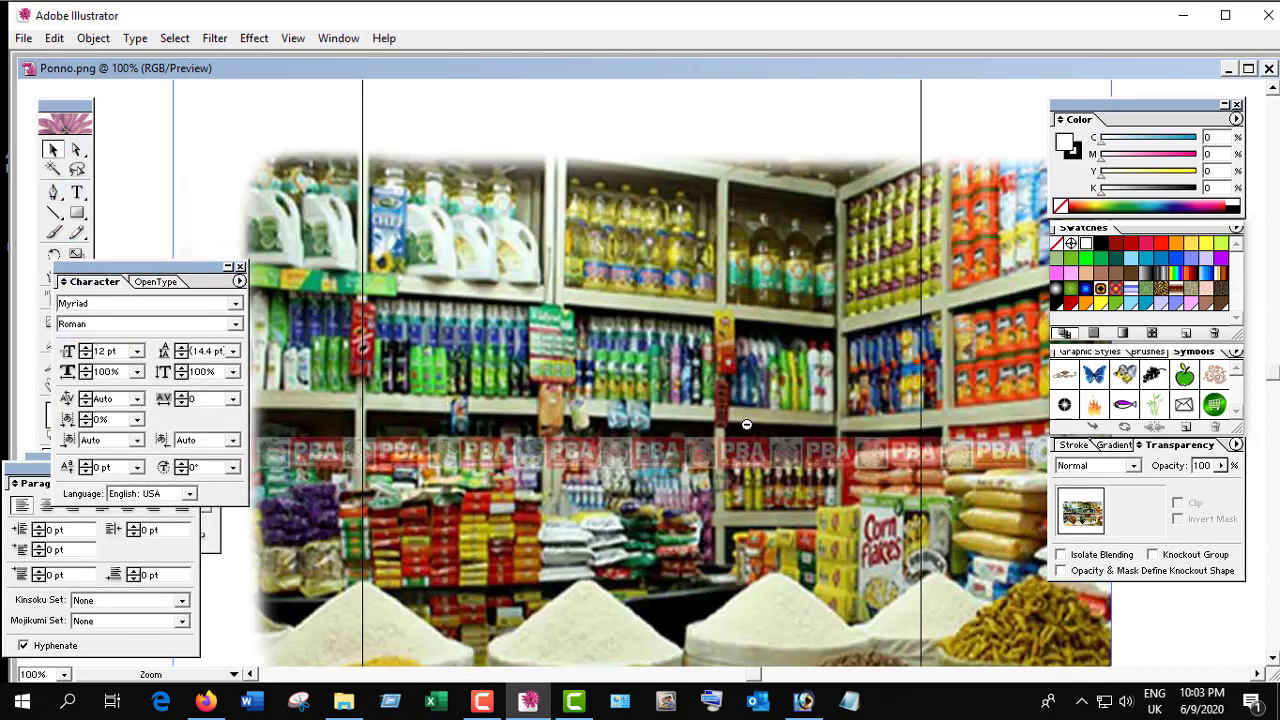
{"action": "left_click", "coordinate": [746, 425], "text": "alt"}
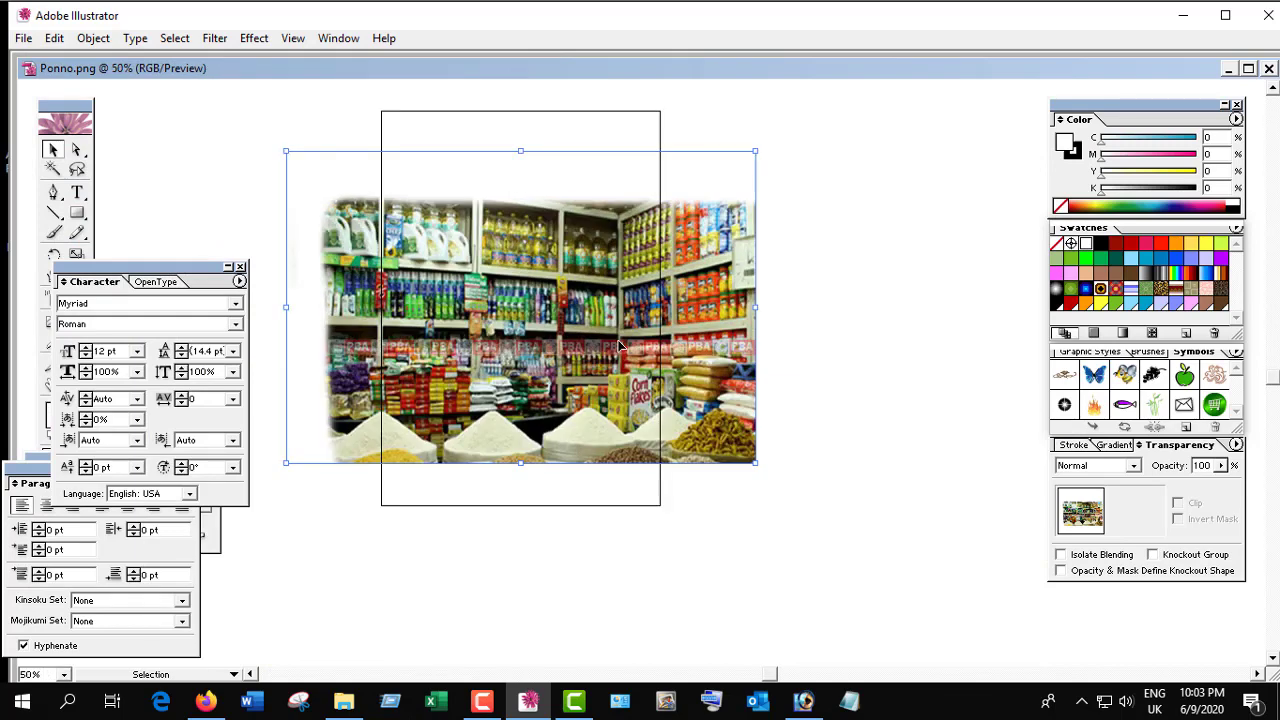
Paste the shop photo into the signboard and move it to the upper-left
{"action": "key", "text": "ctrl+Tab"}
{"action": "key", "text": "ctrl+v"}
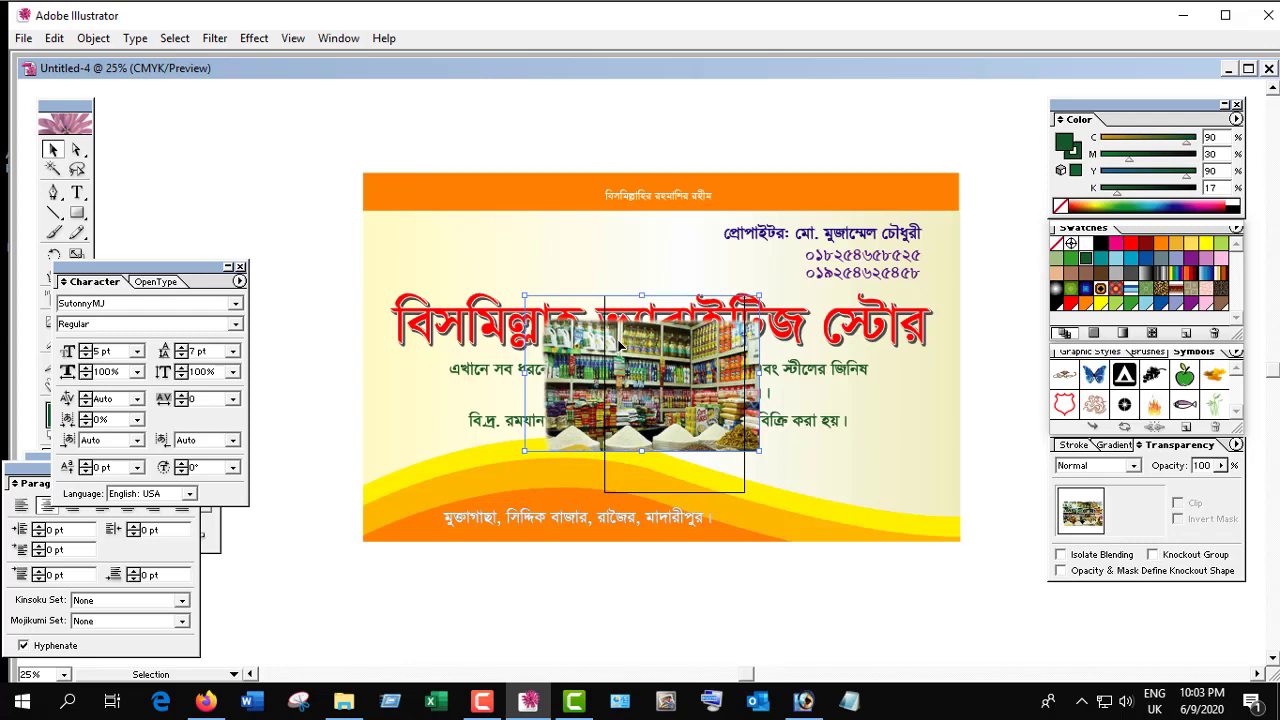
{"action": "key", "text": "ctrl+equal"}
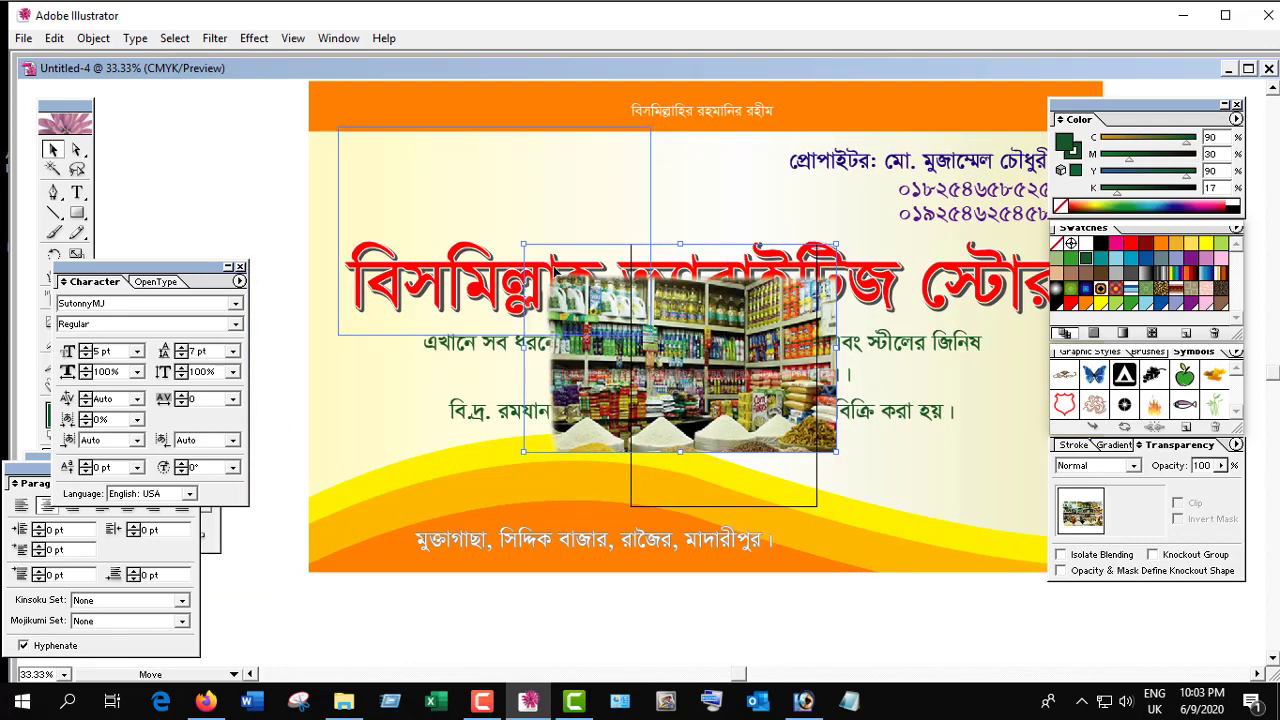
{"action": "mouse_move", "coordinate": [737, 415]}
{"action": "left_mouse_down"}
{"action": "mouse_move", "coordinate": [527, 236]}
{"action": "mouse_move", "coordinate": [494, 189]}
{"action": "left_mouse_up"}
Reflect the photo across the vertical axis and nudge it down and right
{"action": "right_click", "coordinate": [480, 175]}
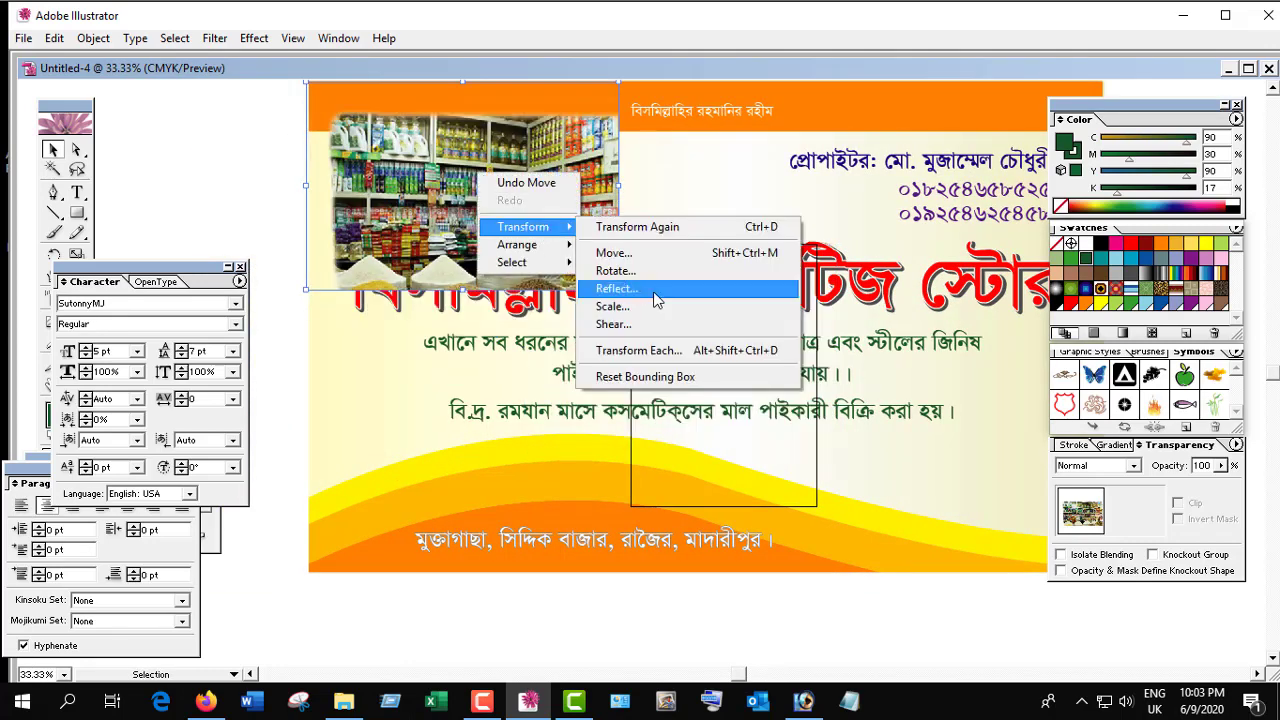
{"action": "left_click", "coordinate": [650, 292]}
{"action": "left_click", "coordinate": [737, 302]}
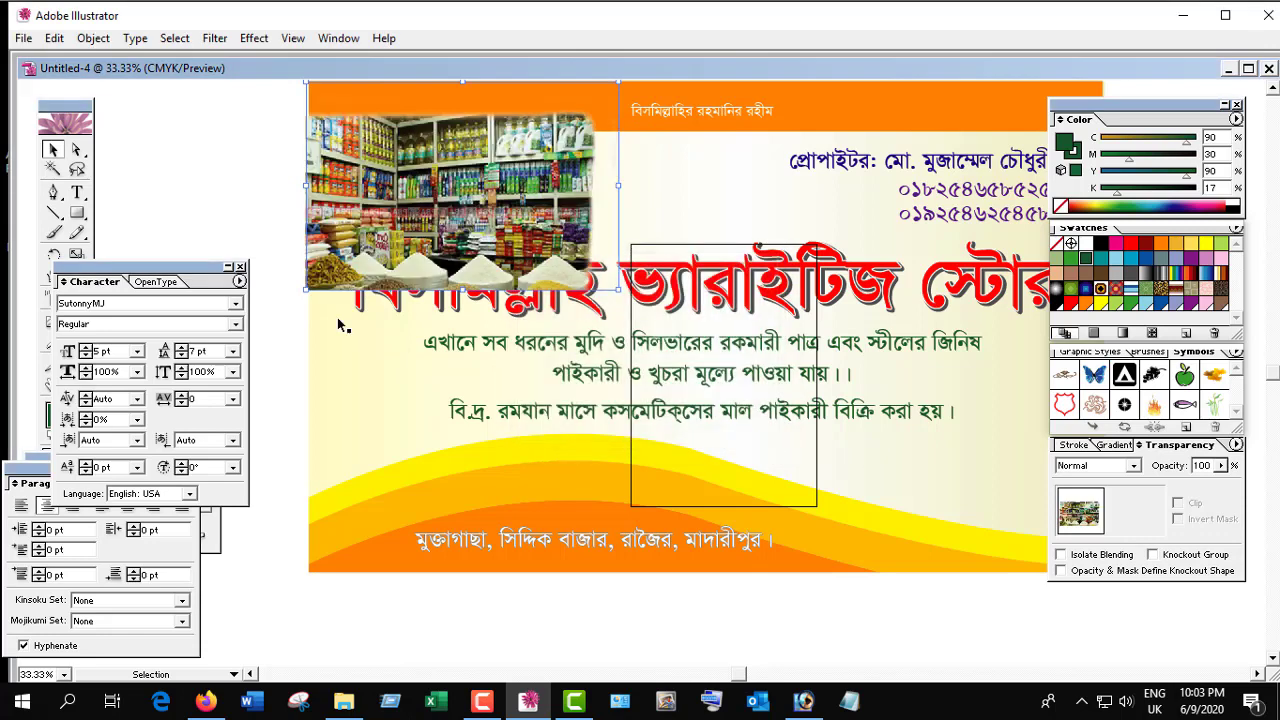
{"action": "left_click_drag", "start_coordinate": [408, 204], "coordinate": [443, 250]}
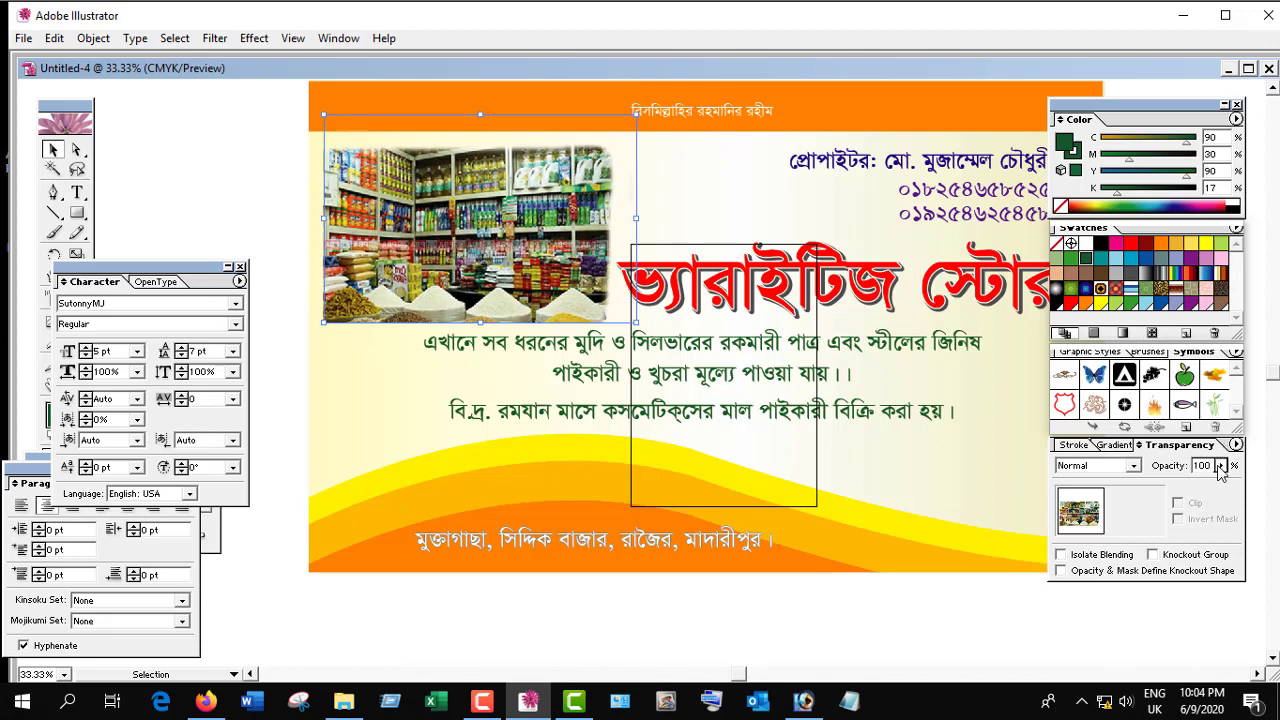
Lower the shop photo's opacity to make it partly transparent
{"action": "left_click", "coordinate": [1221, 465]}
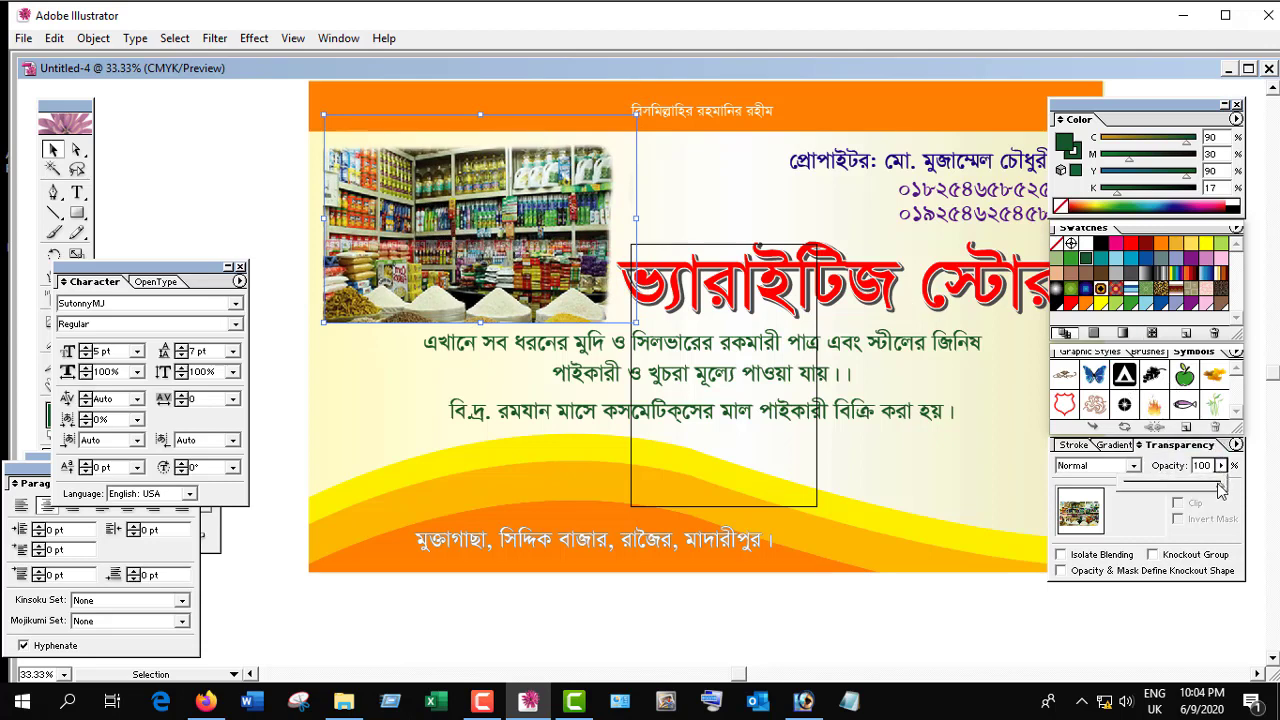
{"action": "left_click_drag", "start_coordinate": [1176, 490], "coordinate": [1162, 490]}
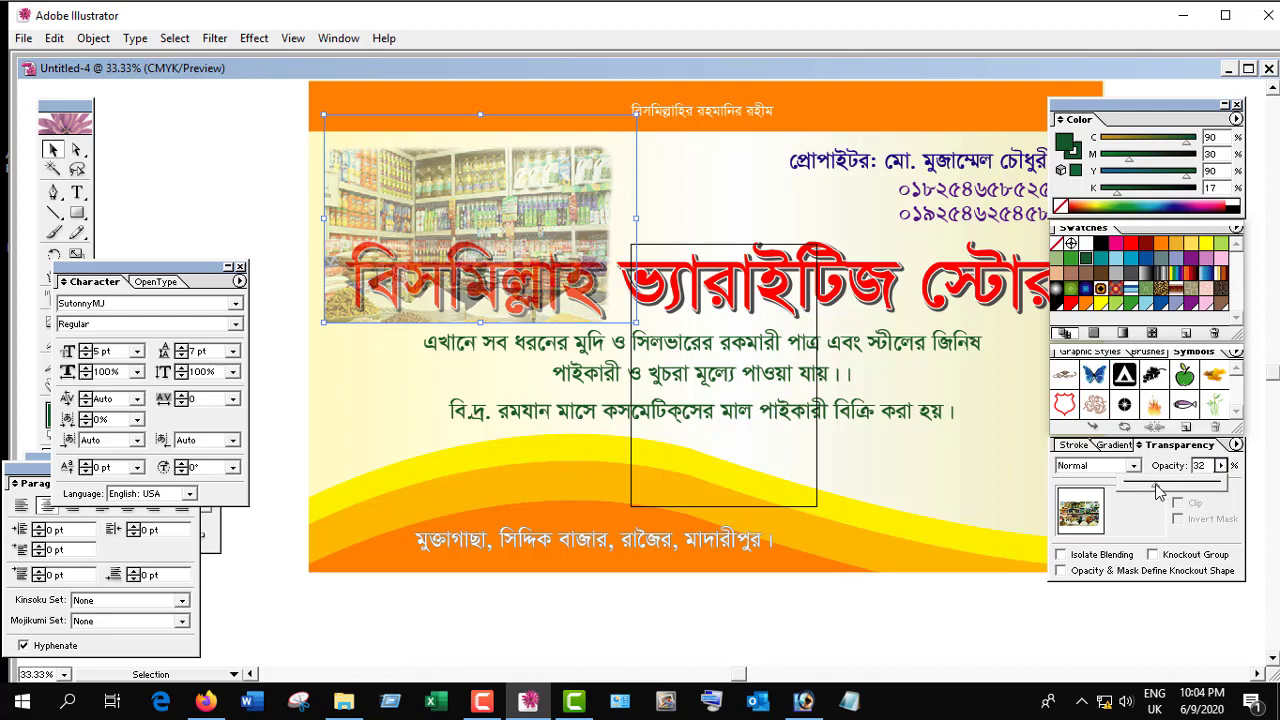
{"action": "left_click", "coordinate": [203, 185]}
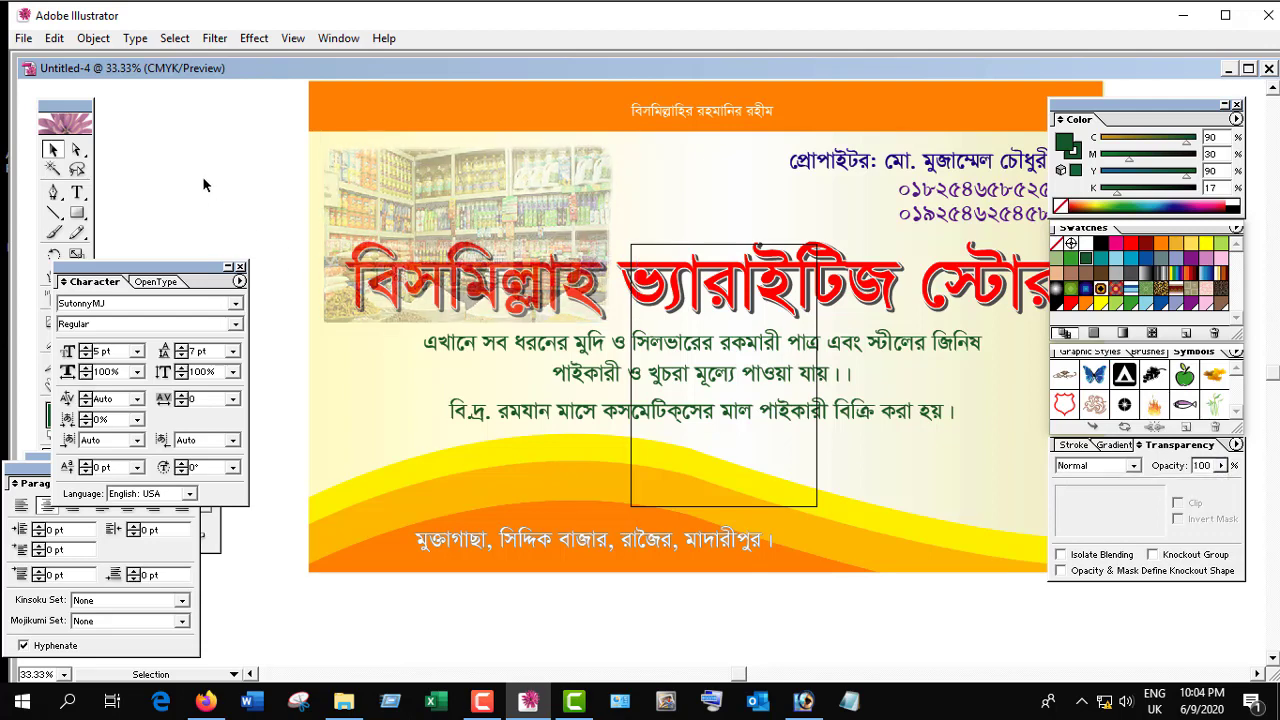
Bring the red title in front of the photo with Arrange > Bring to Front
{"action": "left_click", "coordinate": [745, 300]}
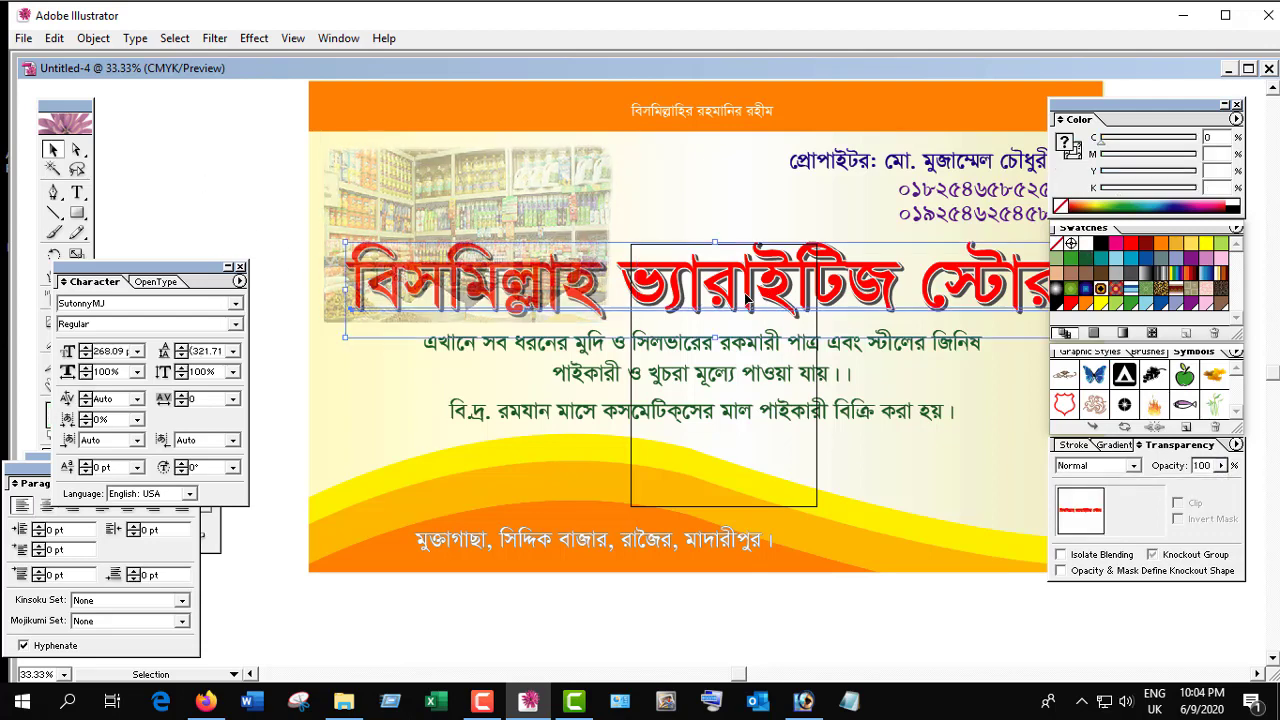
{"action": "key", "text": "ctrl+alt+bracketleft"}
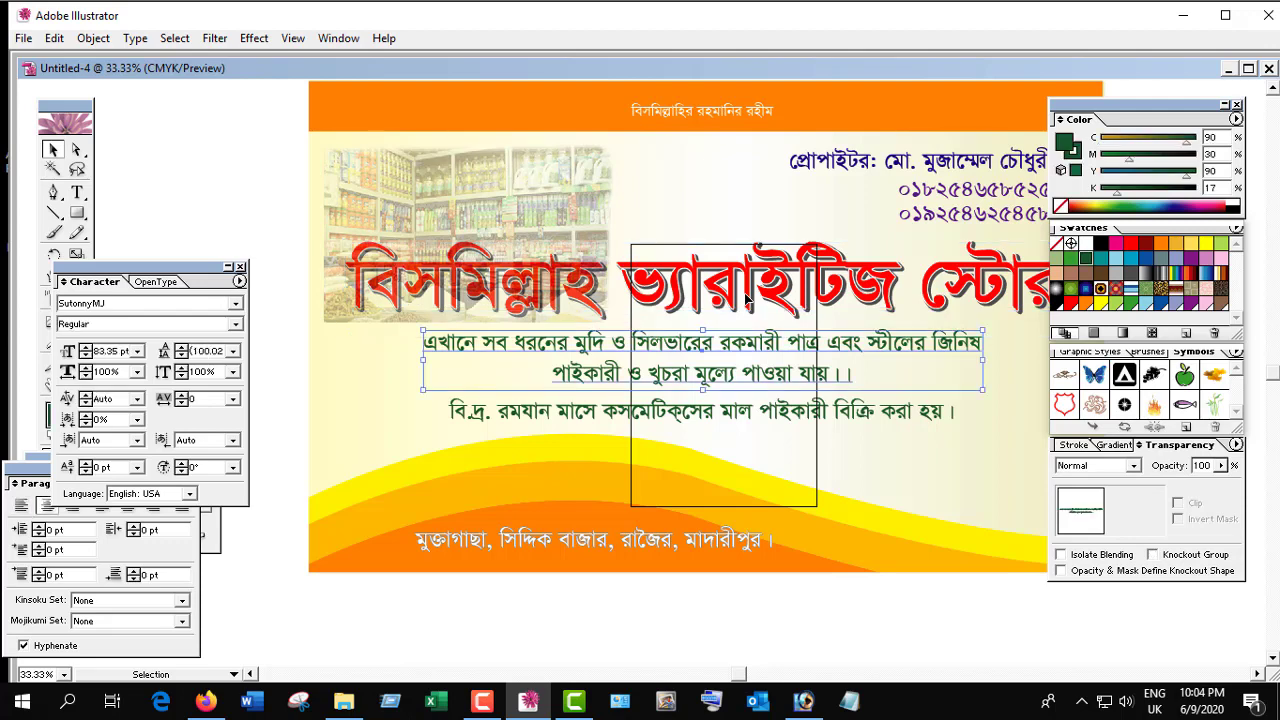
{"action": "left_click", "coordinate": [745, 299]}
{"action": "left_click", "coordinate": [93, 38]}
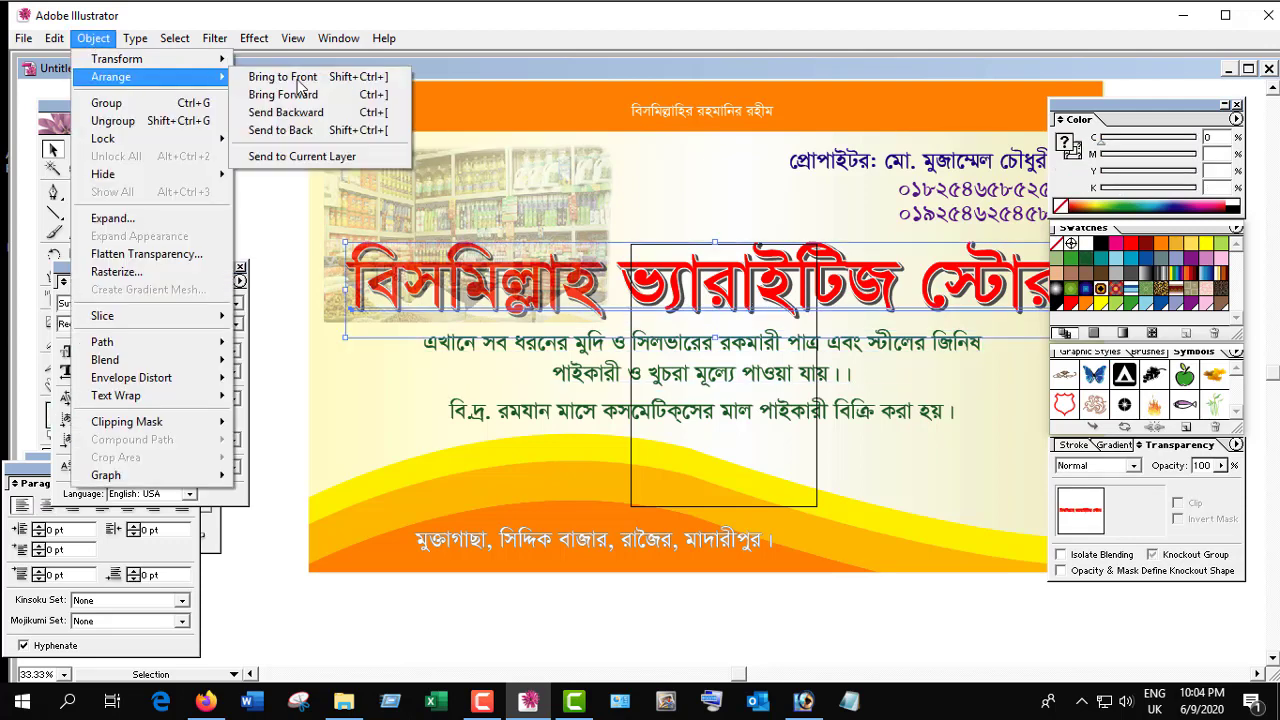
{"action": "left_click", "coordinate": [345, 82]}
{"action": "left_click", "coordinate": [547, 343]}
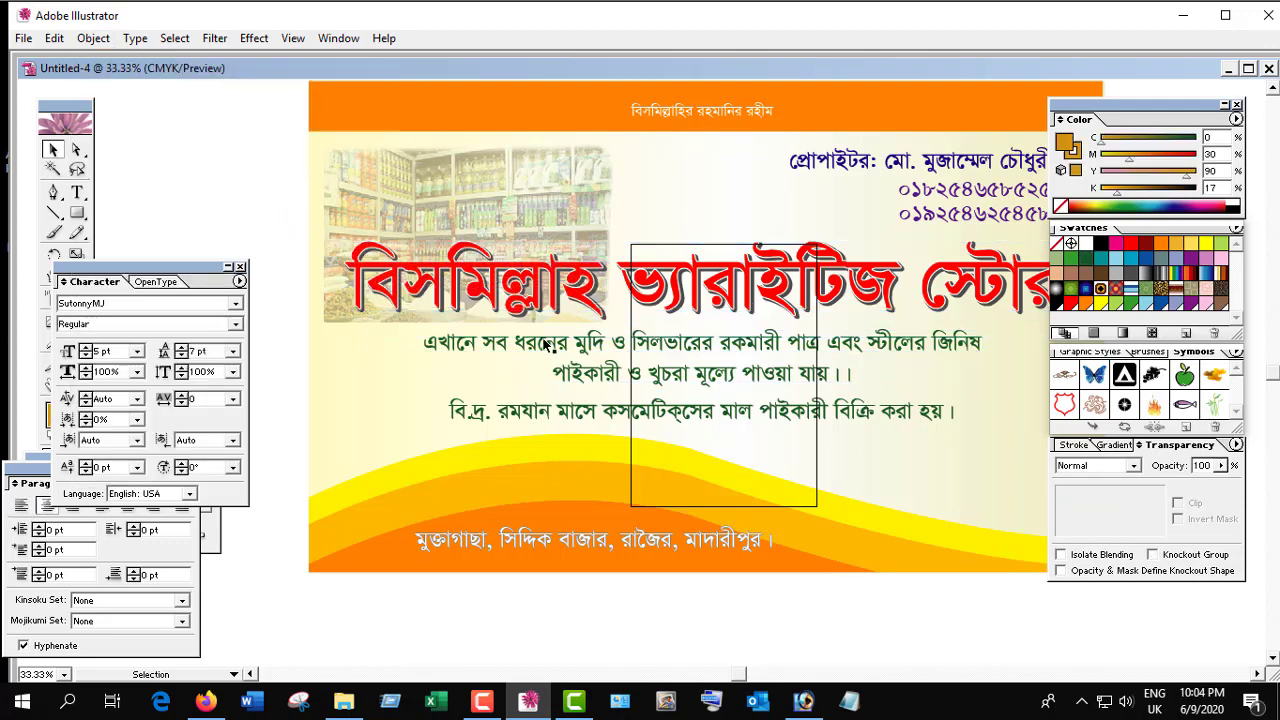
Fade the shop photo further to about 13% opacity
{"action": "left_click", "coordinate": [478, 250]}
{"action": "left_click", "coordinate": [1219, 466]}
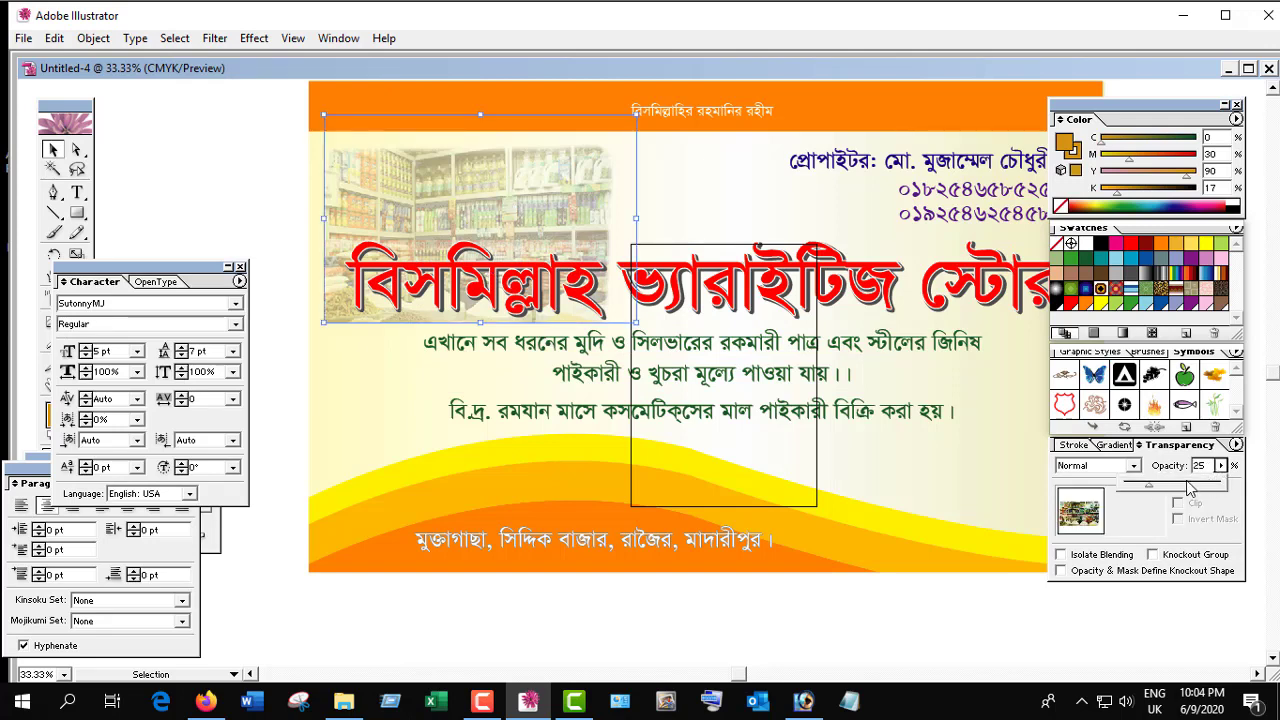
{"action": "left_click_drag", "start_coordinate": [1138, 486], "coordinate": [1137, 486]}
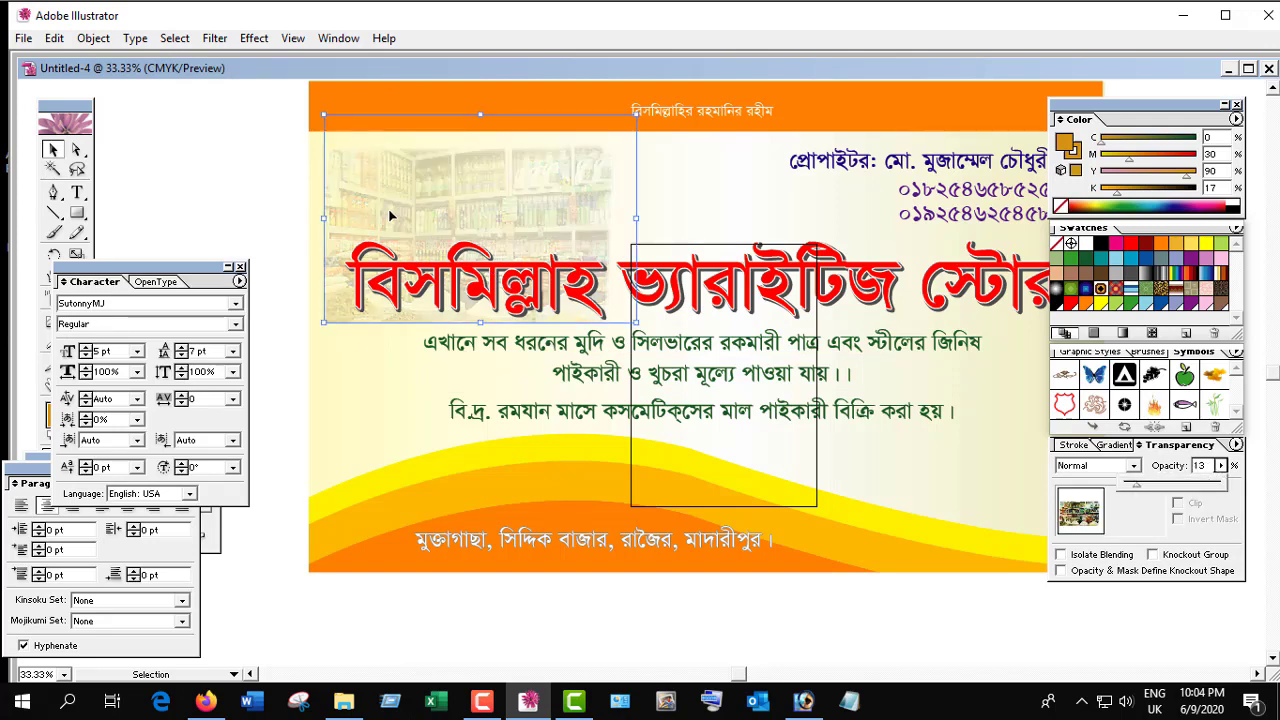
{"action": "left_click", "coordinate": [630, 310]}
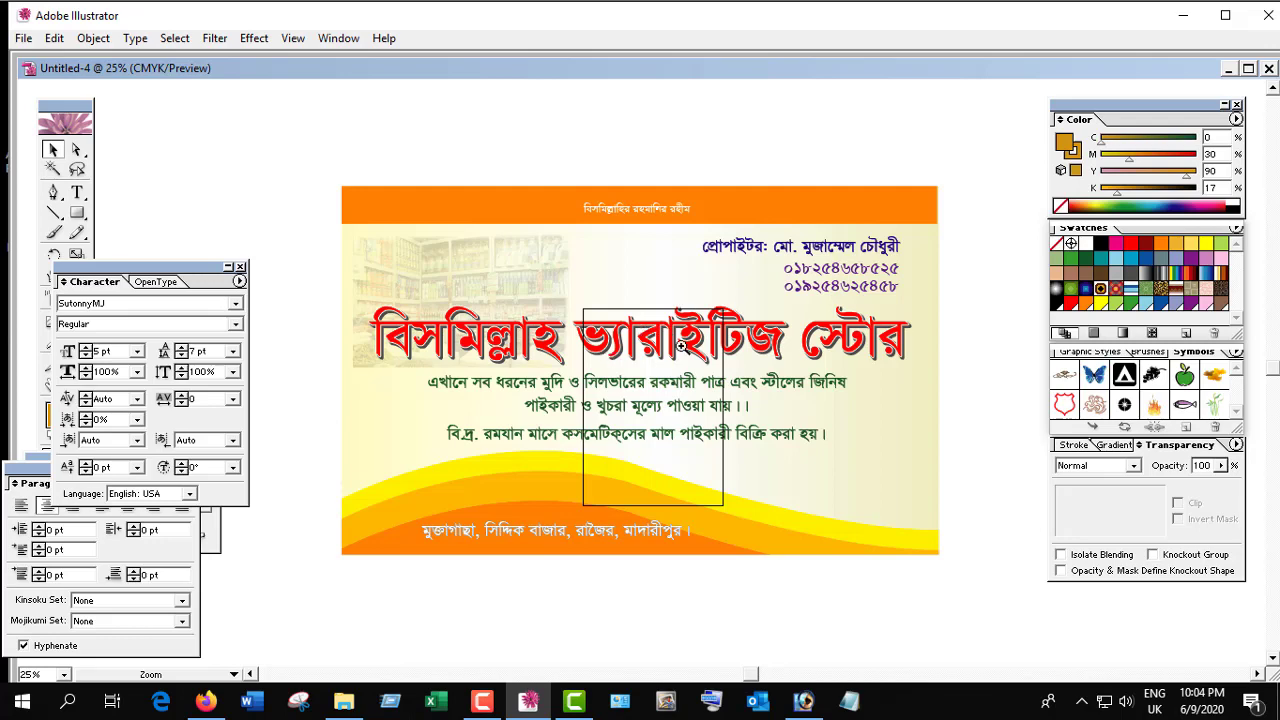
Hide all panels with Tab so the card shows on its own
{"action": "key", "text": "ctrl+plus"}
{"action": "key", "text": "ctrl+minus"}
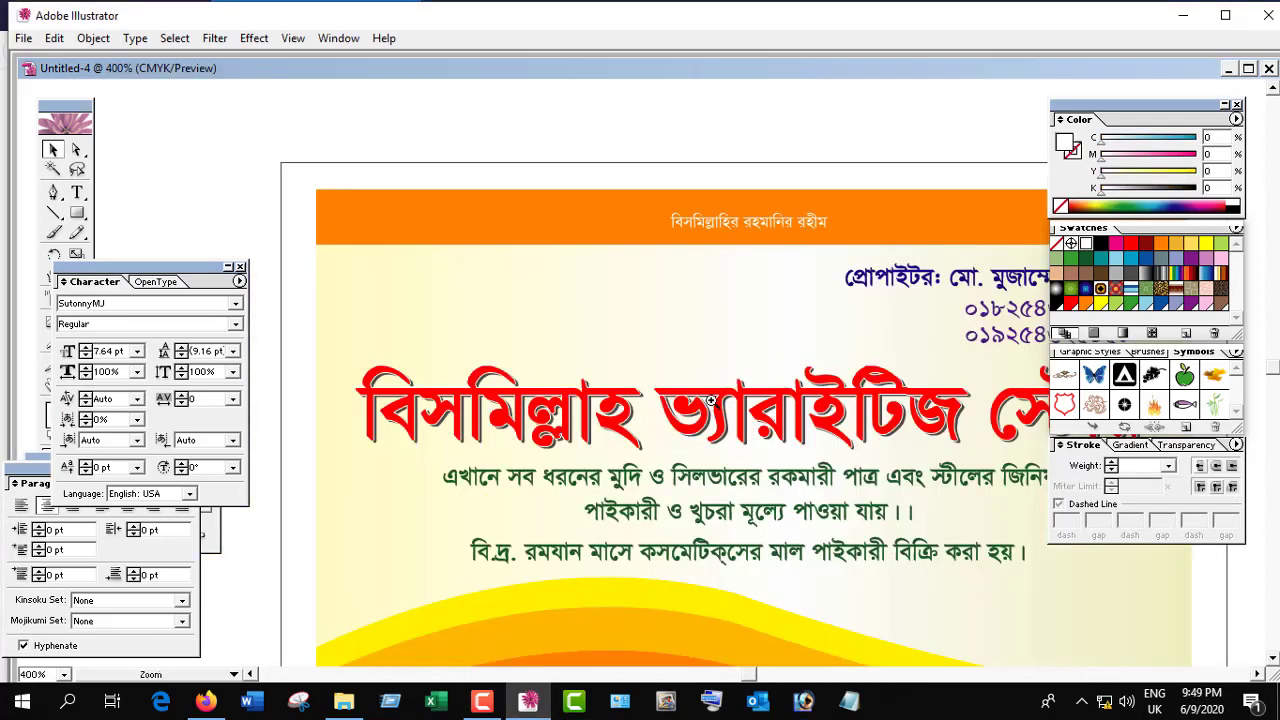
{"action": "key", "text": "ctrl+minus"}
{"action": "key", "text": "Tab"}
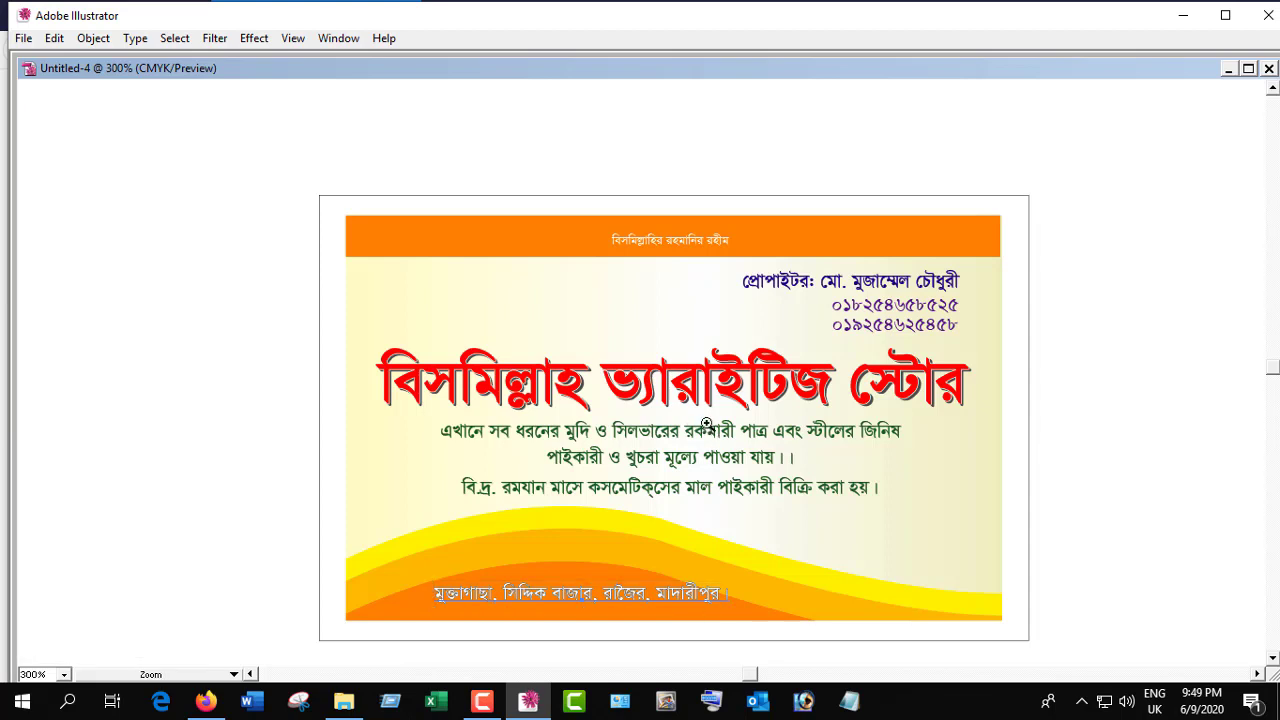
Zoom in to inspect the body text and the red title's shadow, then return to Selection
{"action": "left_click", "coordinate": [706, 424]}
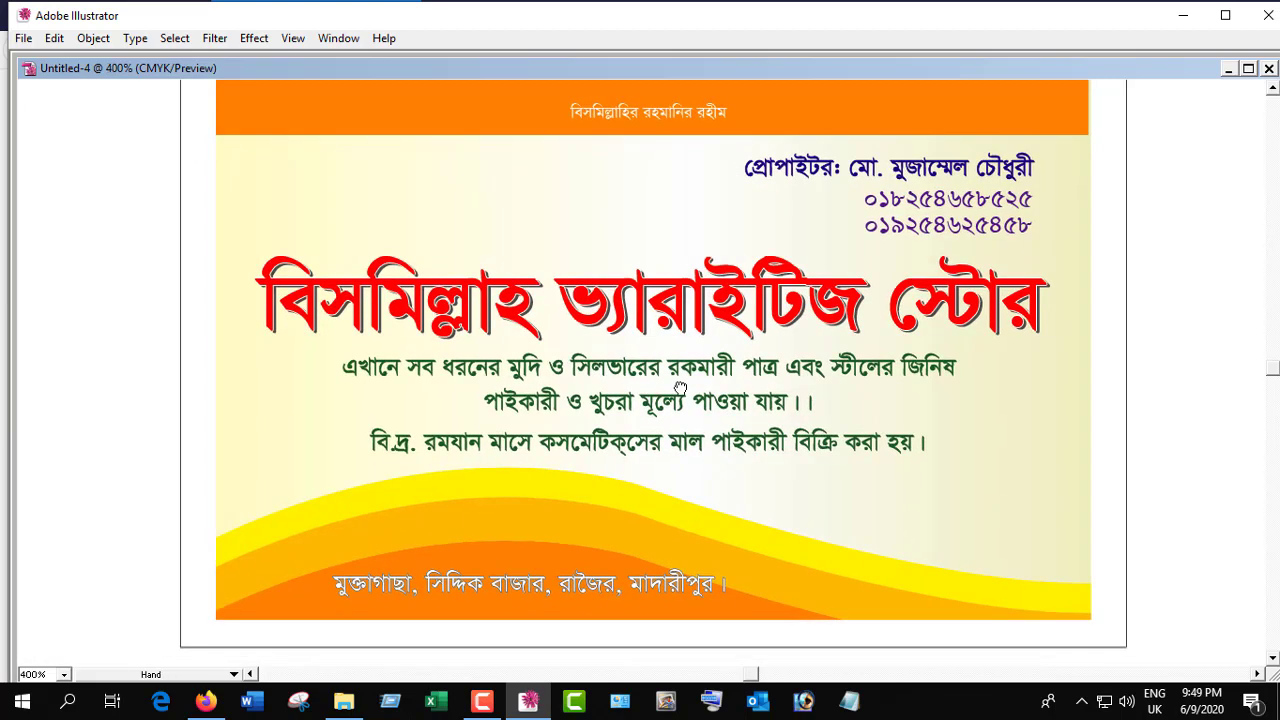
{"action": "left_click_drag", "start_coordinate": [628, 400], "coordinate": [682, 400]}
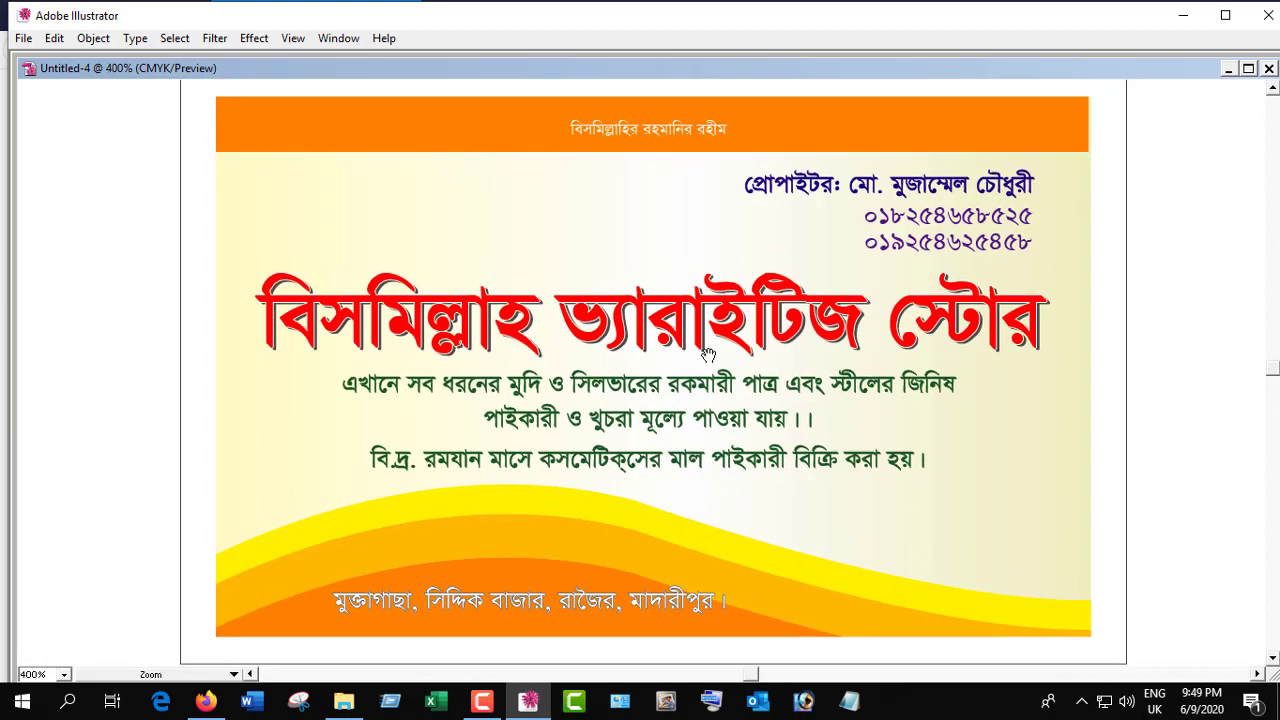
{"action": "left_click", "coordinate": [708, 356]}
{"action": "left_click", "coordinate": [617, 353]}
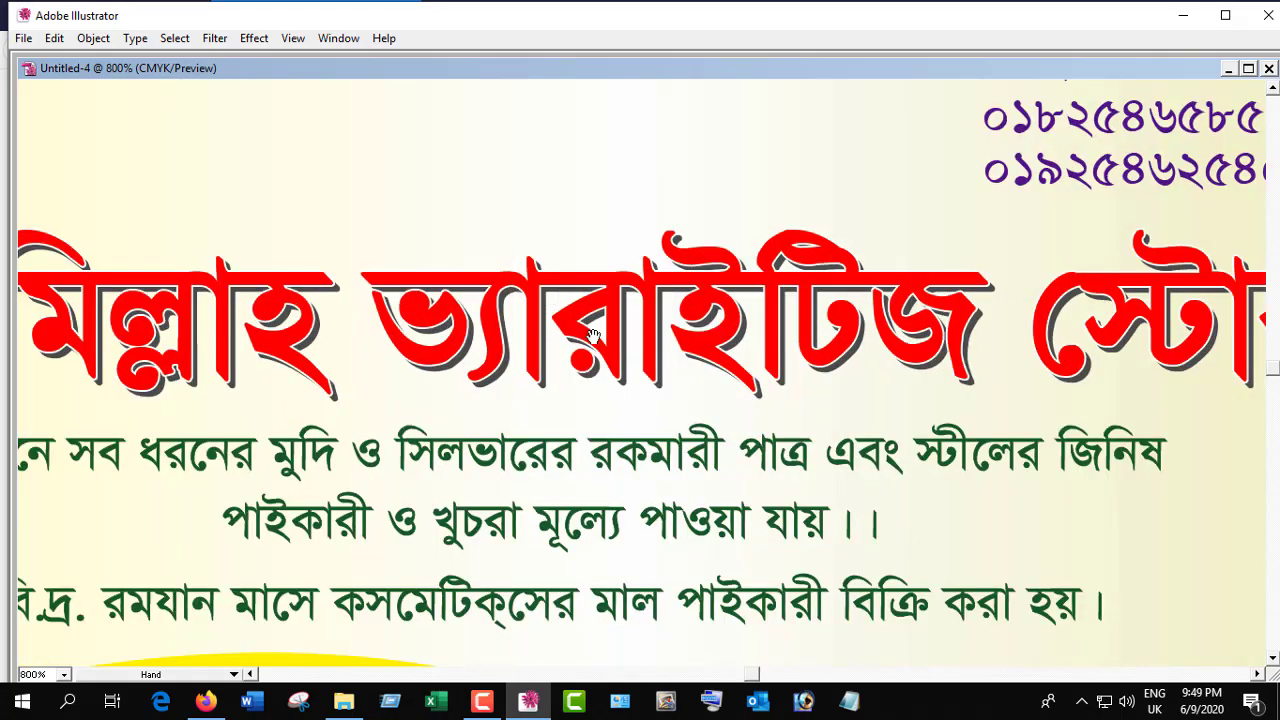
{"action": "left_click", "coordinate": [592, 335]}
{"action": "left_click", "coordinate": [592, 335]}
{"action": "left_click", "coordinate": [626, 440]}
{"action": "left_click", "coordinate": [622, 418], "text": "alt"}
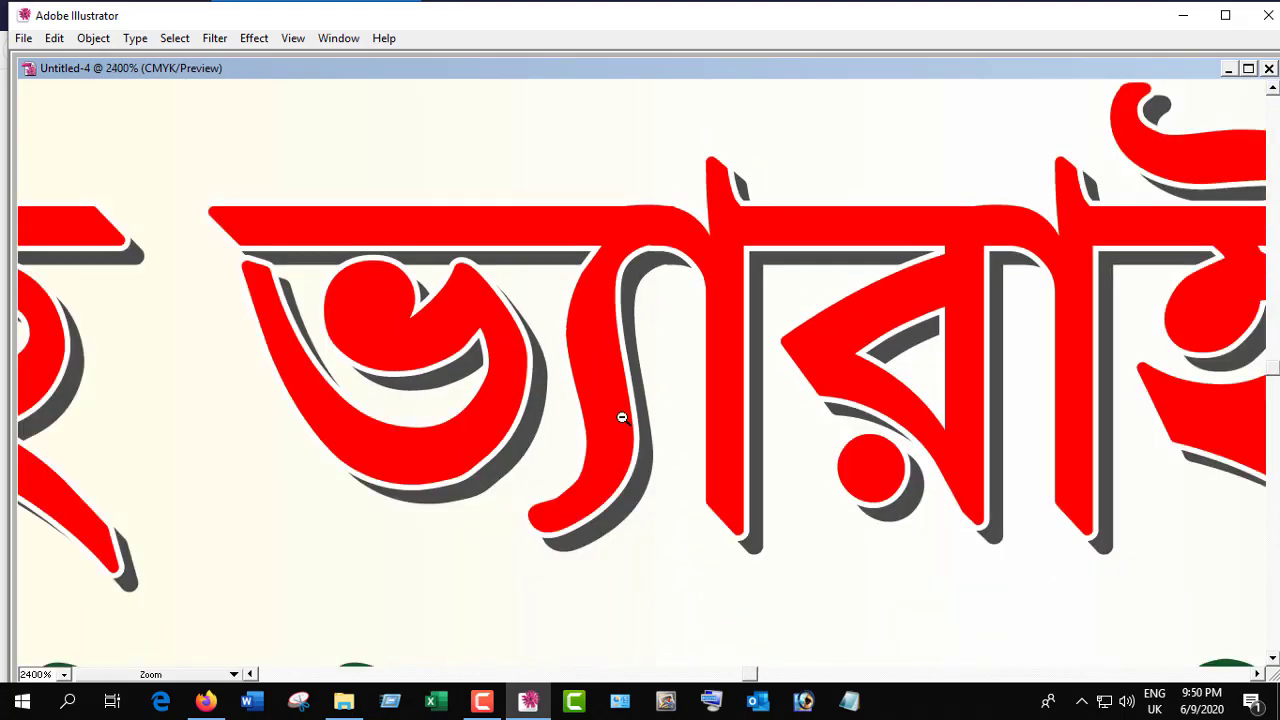
{"action": "left_click", "coordinate": [622, 418], "text": "alt"}
{"action": "left_click", "coordinate": [622, 418], "text": "alt"}
{"action": "left_click", "coordinate": [622, 418], "text": "alt"}
{"action": "left_click", "coordinate": [622, 418], "text": "alt"}
{"action": "left_click", "coordinate": [622, 418], "text": "alt"}
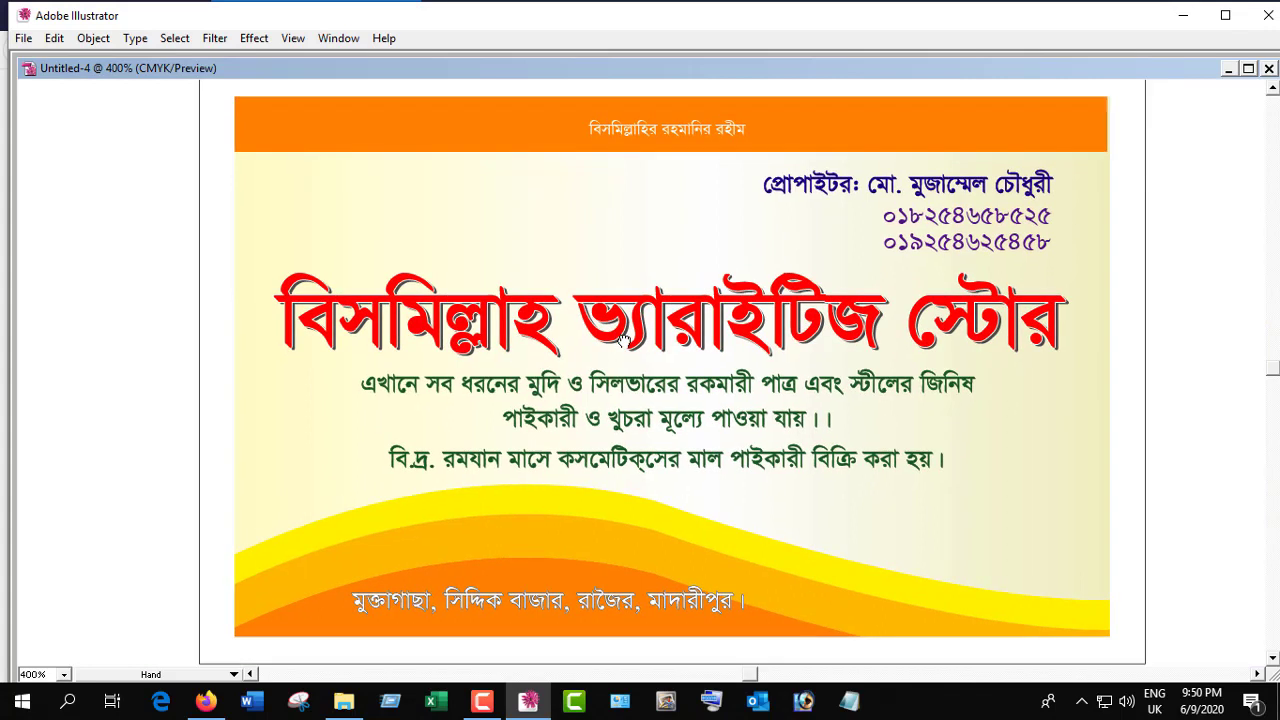
{"action": "key", "text": "v"}
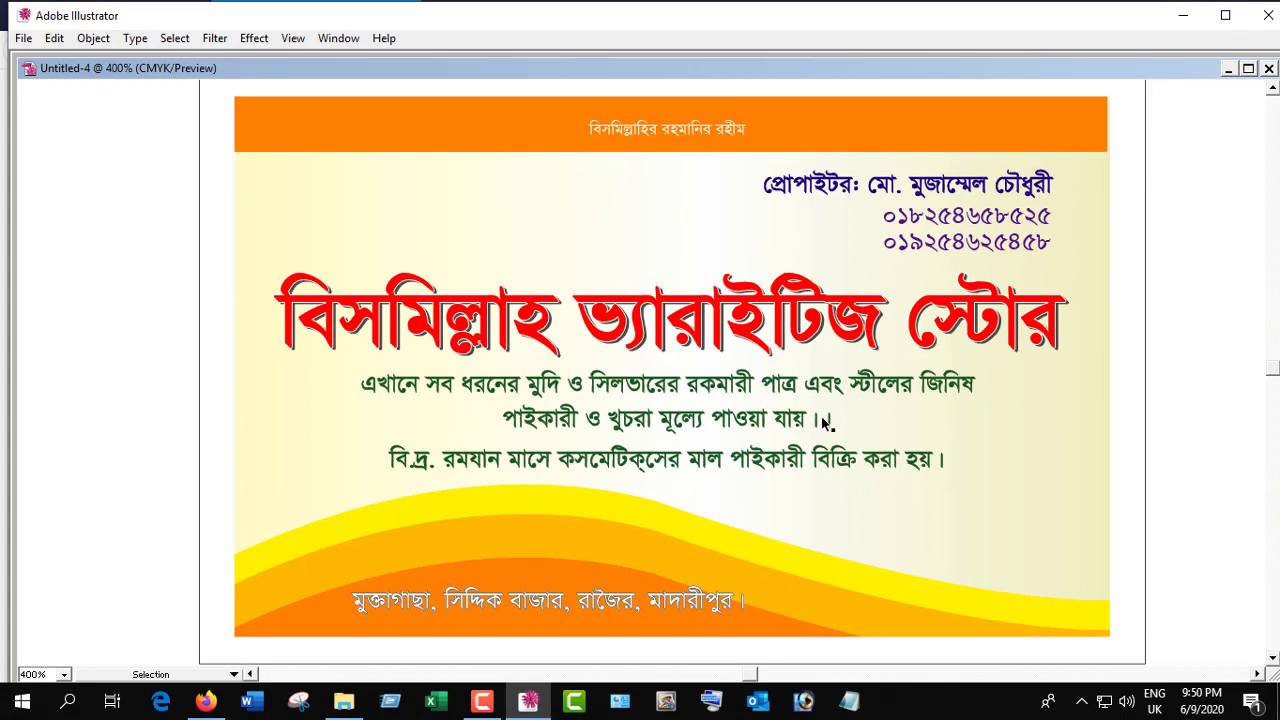